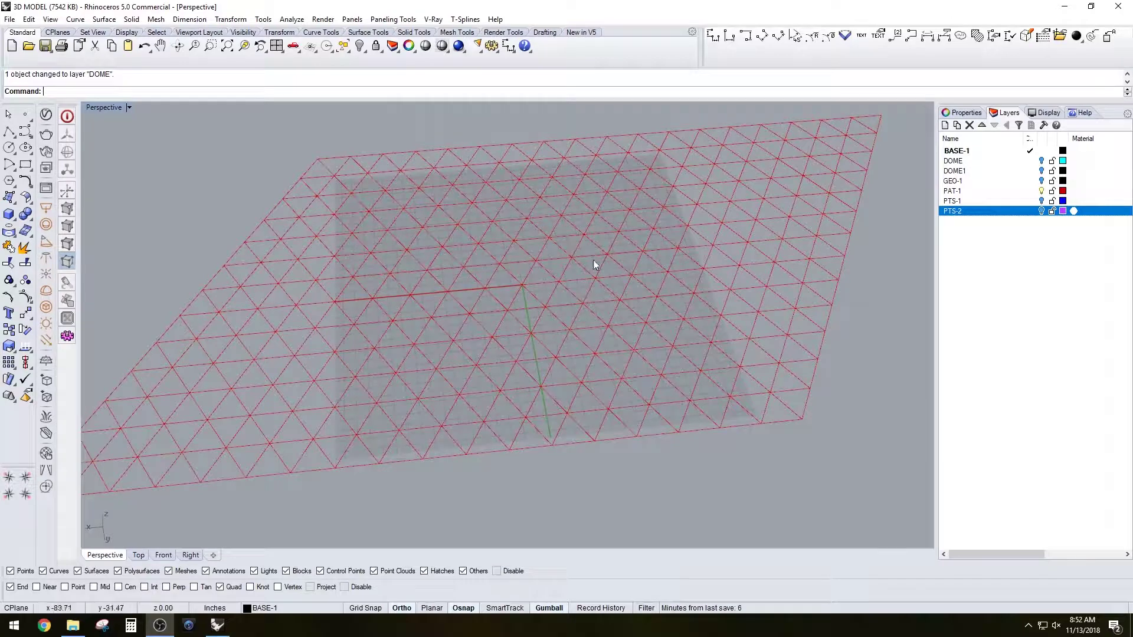
Turn on the DOME, DOME1, GEO-1, PTS-1 and PTS-2 layers.
{"action": "right_click_drag", "start_coordinate": [590, 278], "coordinate": [648, 292]}
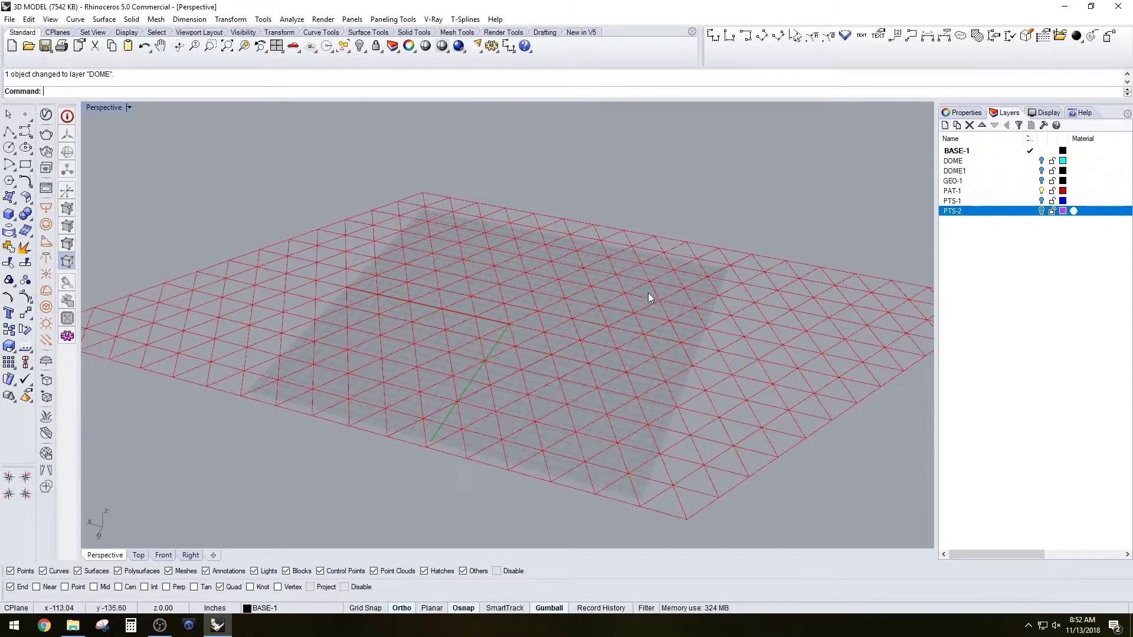
{"action": "left_click", "coordinate": [1041, 161]}
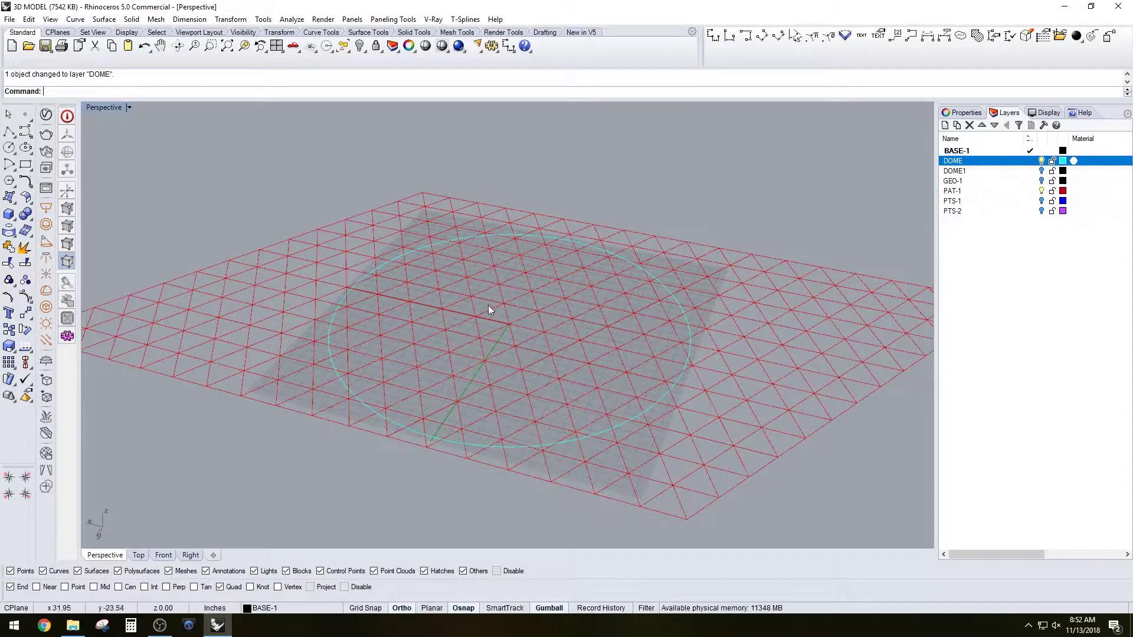
{"action": "left_click", "coordinate": [1042, 170]}
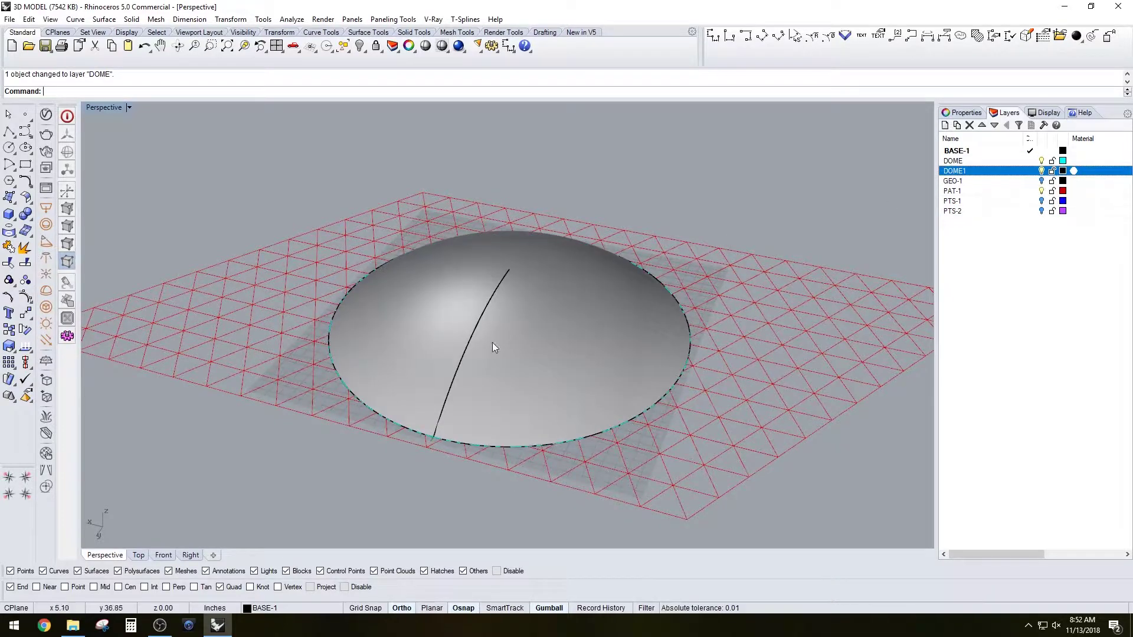
{"action": "right_click_drag", "start_coordinate": [493, 346], "coordinate": [498, 271]}
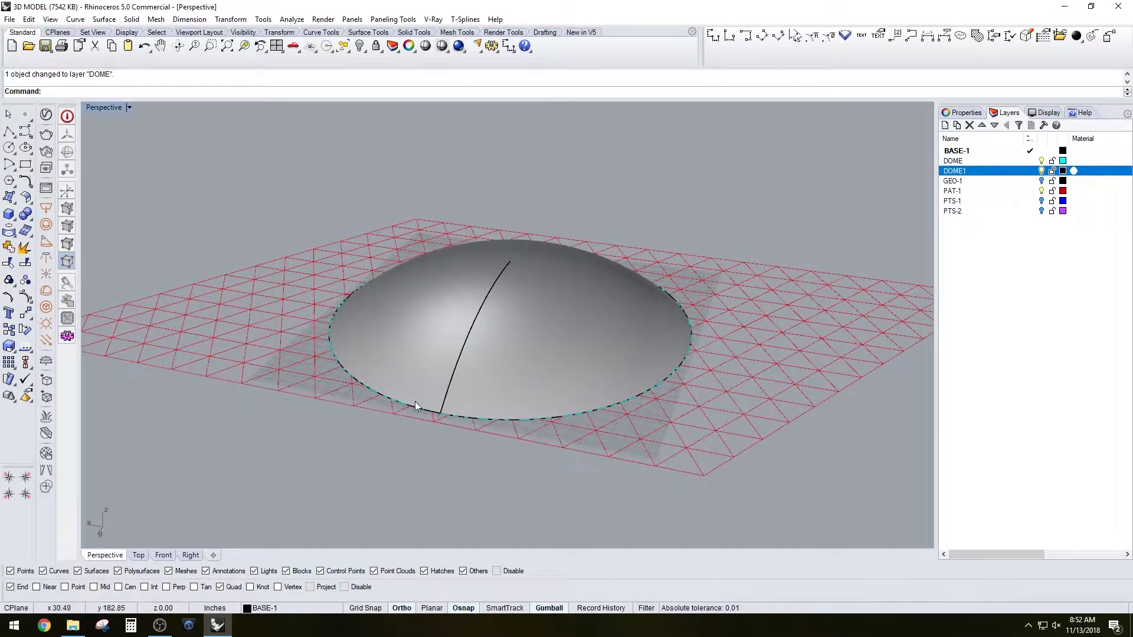
{"action": "right_click_drag", "start_coordinate": [887, 170], "coordinate": [874, 175]}
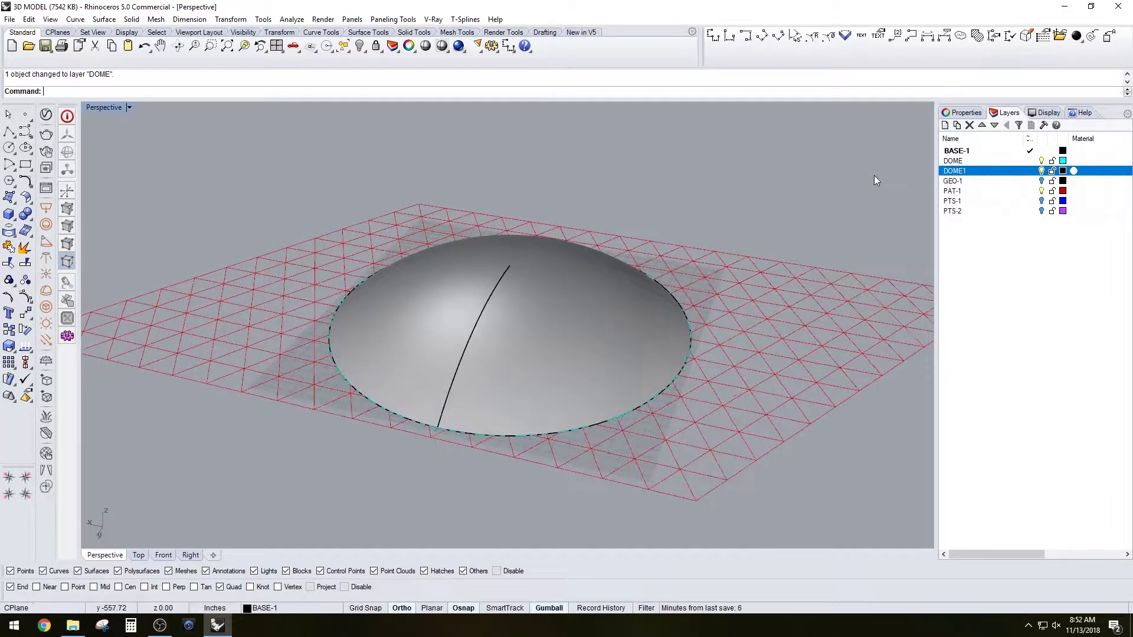
{"action": "left_click", "coordinate": [1042, 180]}
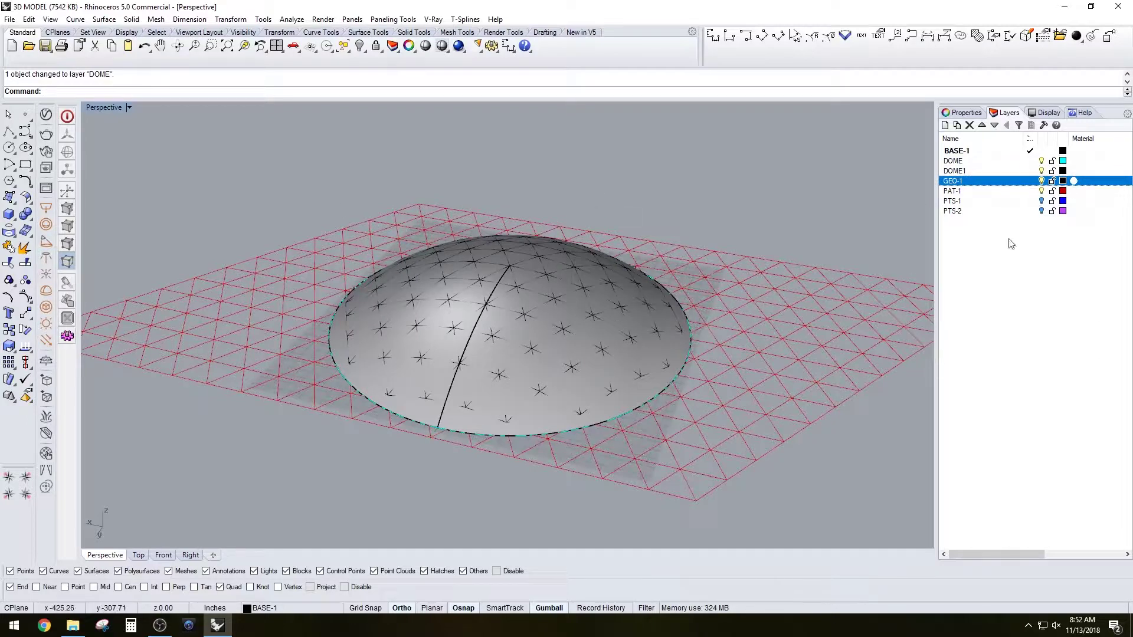
{"action": "left_click", "coordinate": [1042, 201]}
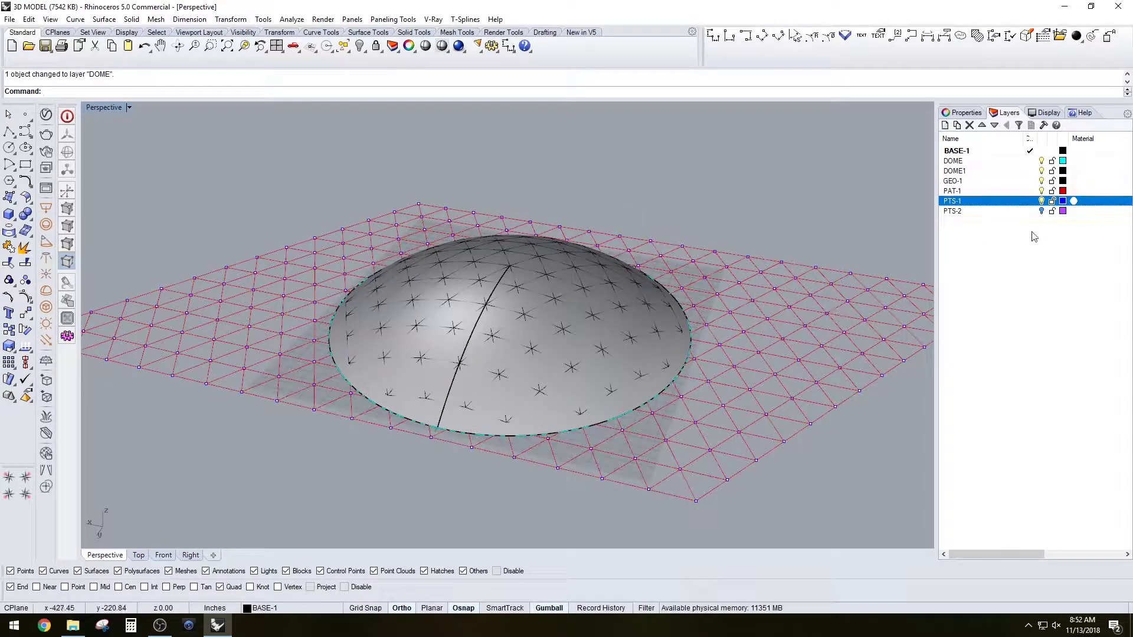
{"action": "left_click", "coordinate": [1041, 211]}
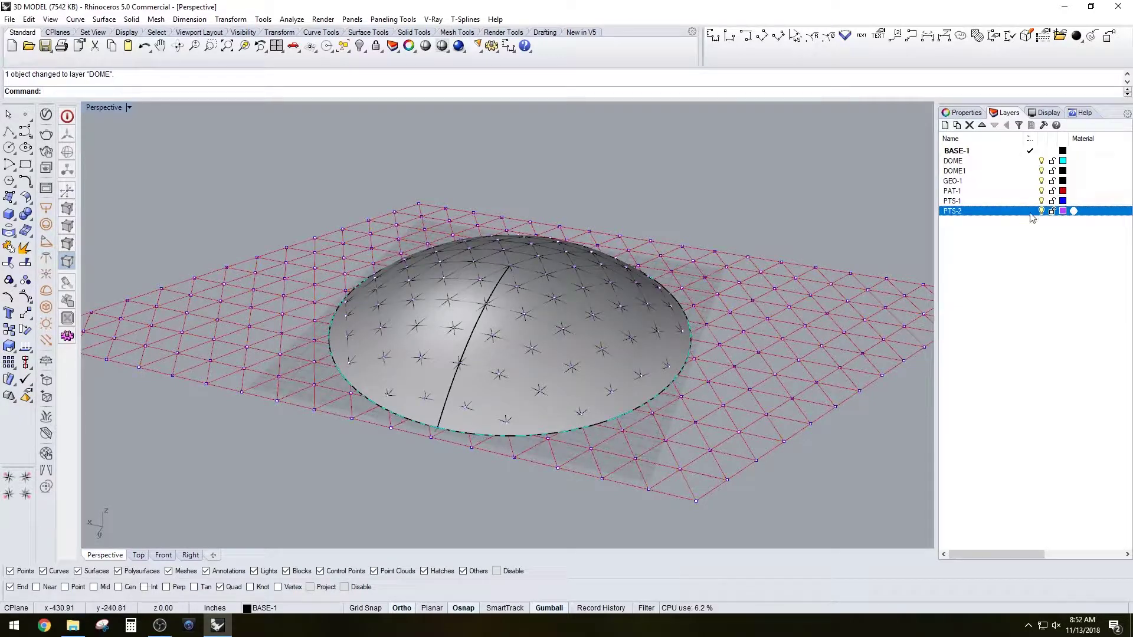
Turn off the DOME1, PAT-1 and PTS-1 layers, leaving the triangulated dome framework on.
{"action": "right_click_drag", "start_coordinate": [611, 388], "coordinate": [558, 369]}
{"action": "left_click", "coordinate": [1042, 170]}
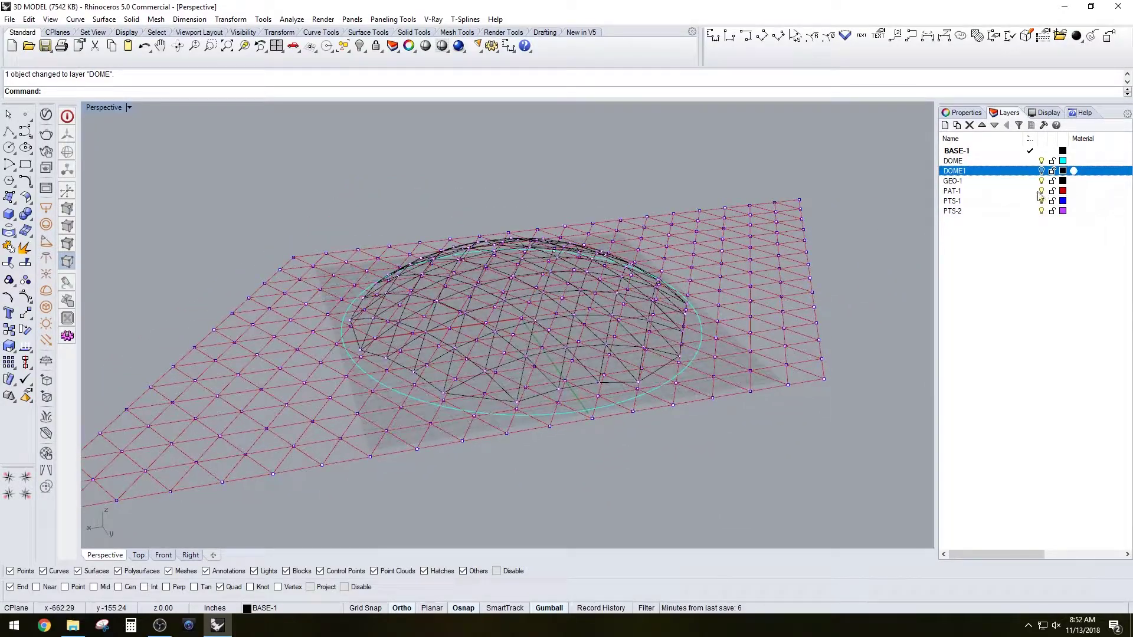
{"action": "left_click", "coordinate": [1041, 191]}
{"action": "left_click", "coordinate": [1042, 200]}
Examine the triangulated dome framework and its base circle from several angles.
{"action": "right_click_drag", "start_coordinate": [630, 347], "coordinate": [608, 364]}
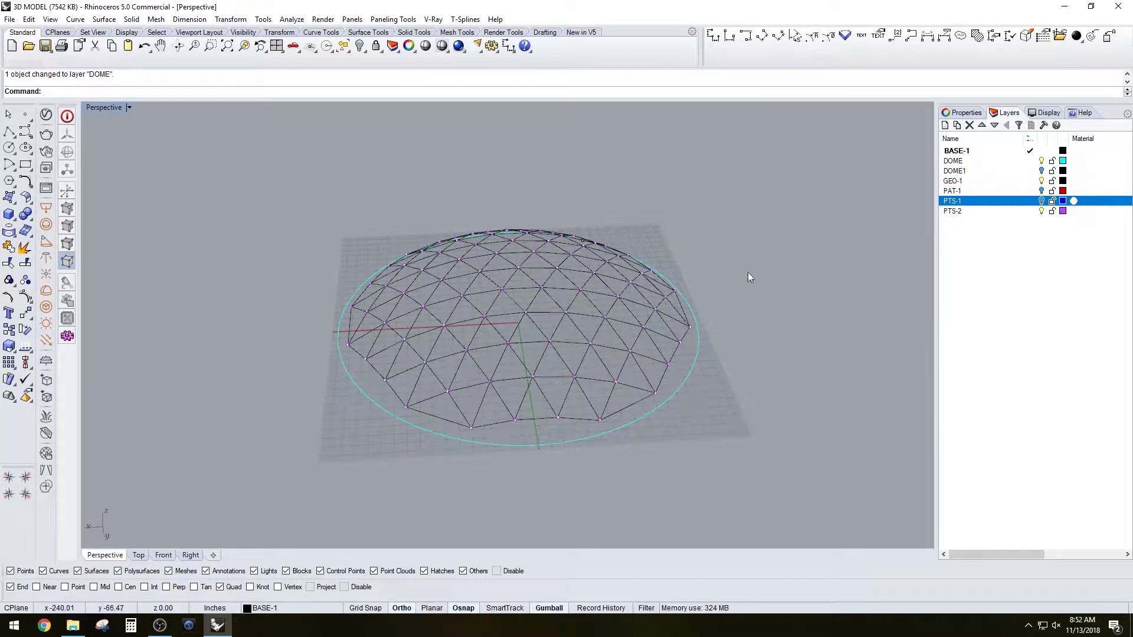
{"action": "right_click_drag", "start_coordinate": [748, 274], "coordinate": [701, 263]}
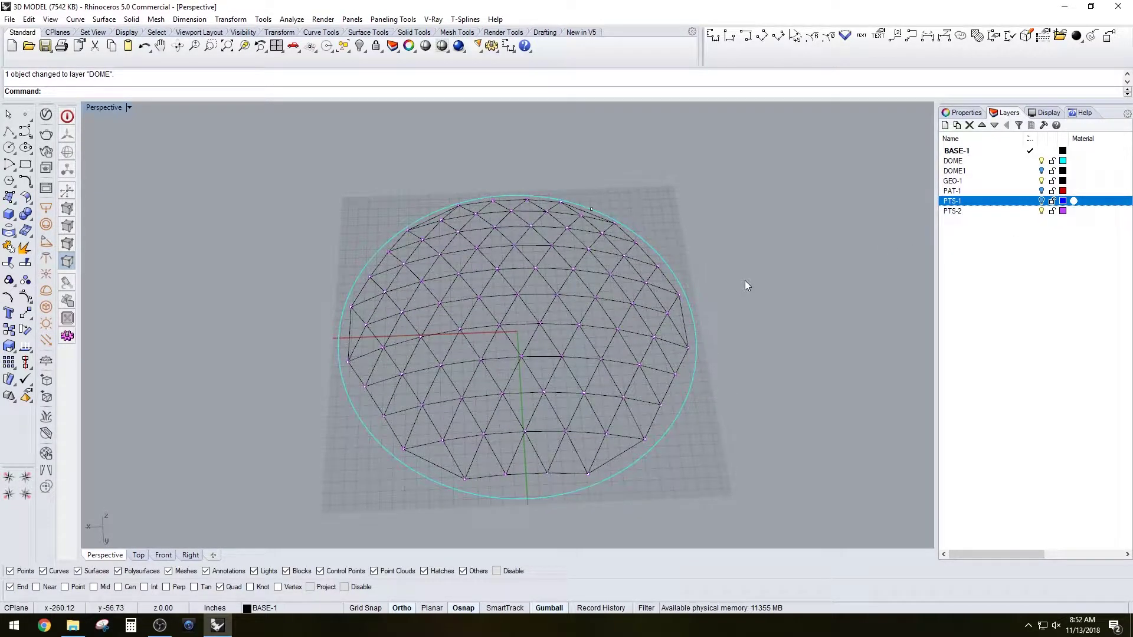
{"action": "right_click_drag", "start_coordinate": [580, 290], "coordinate": [678, 374]}
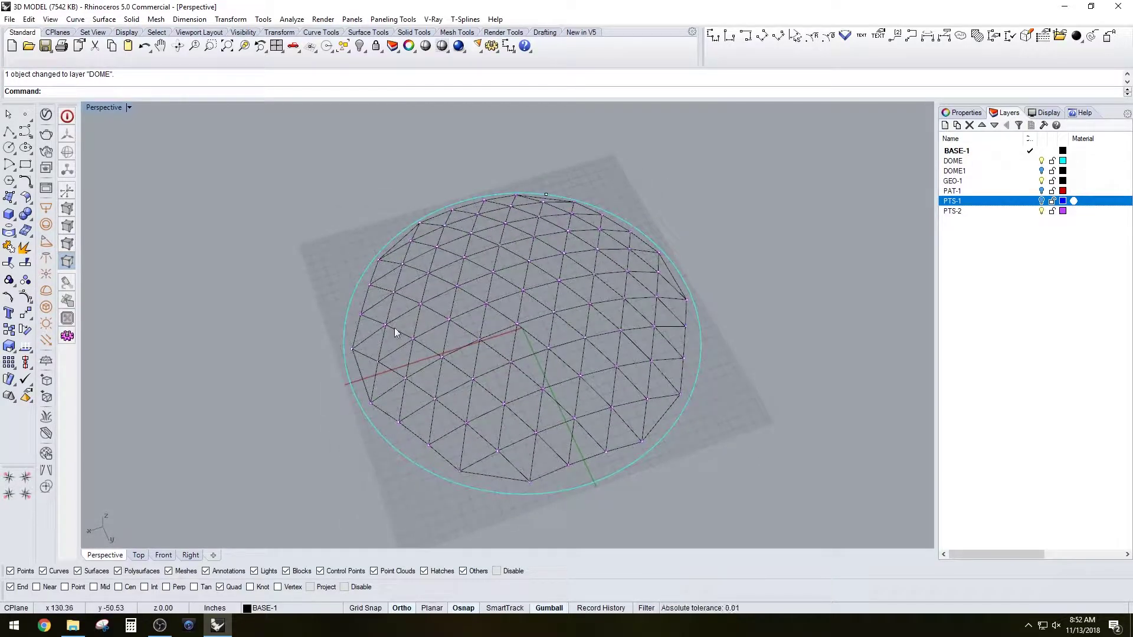
{"action": "right_click_drag", "start_coordinate": [402, 347], "coordinate": [492, 317]}
{"action": "scroll", "coordinate": [540, 258], "scroll_direction": "up", "scroll_amount": 3}
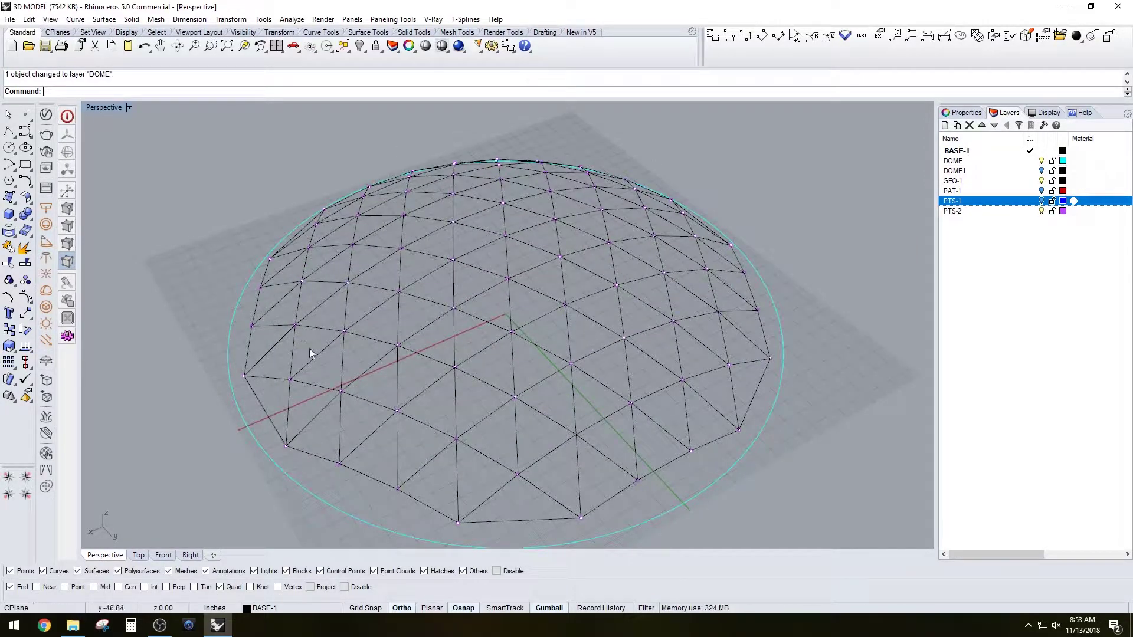
{"action": "right_click_drag", "start_coordinate": [544, 307], "coordinate": [571, 259]}
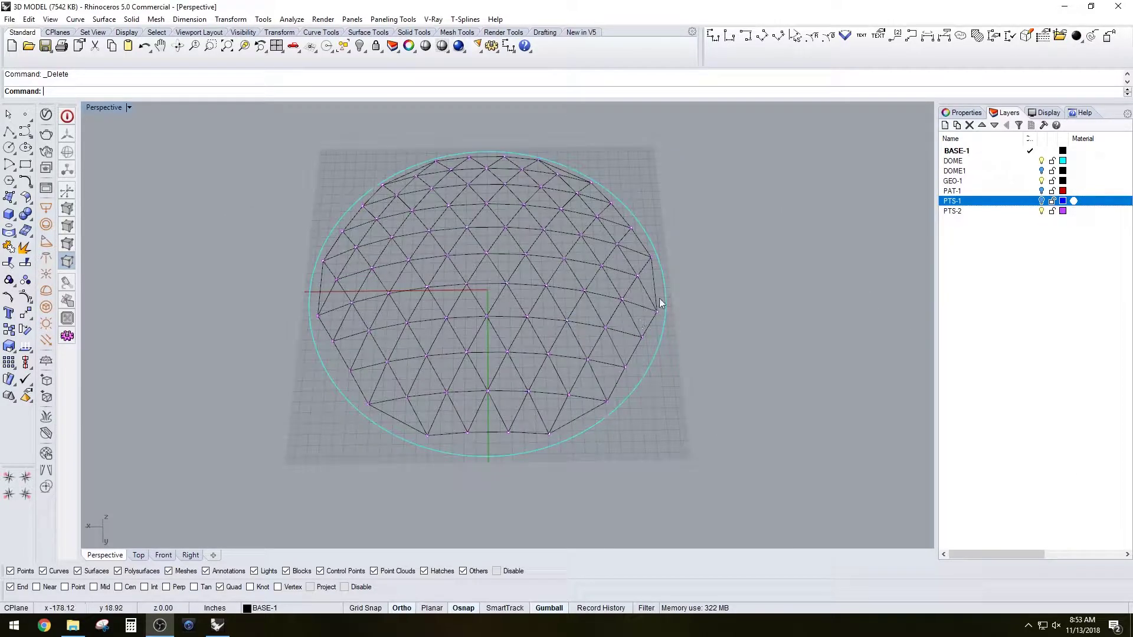
Duplicate the whole dome framework with its points and base circle, placing the copy beside the original along the X axis.
{"action": "right_click_drag", "start_coordinate": [710, 262], "coordinate": [664, 299]}
{"action": "left_click_drag", "start_coordinate": [214, 144], "coordinate": [667, 481]}
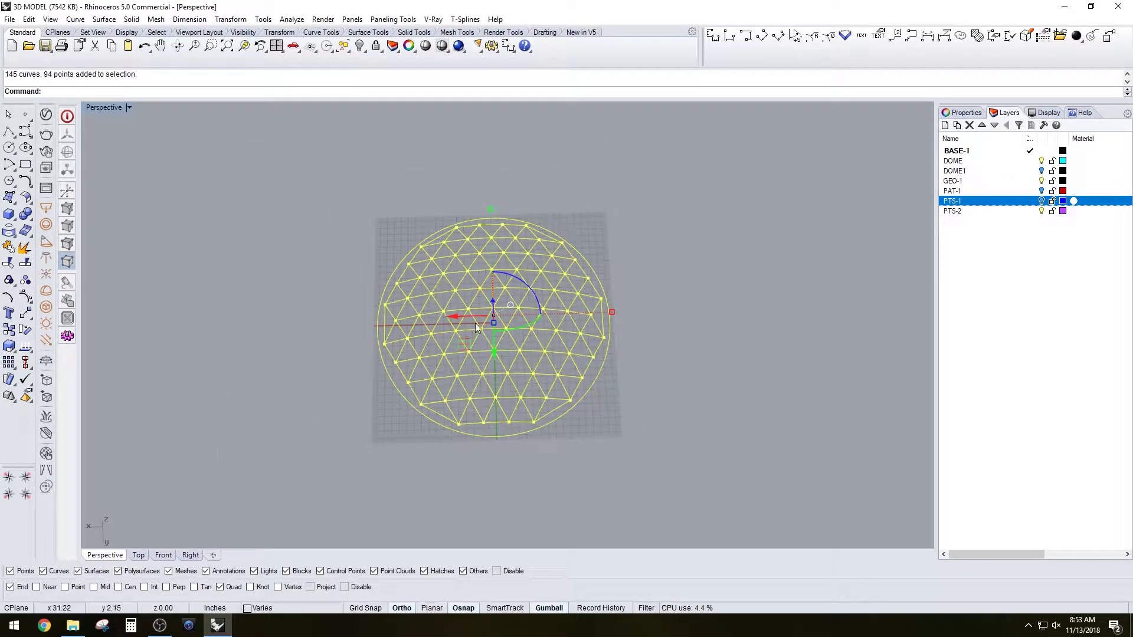
{"action": "left_click_drag", "start_coordinate": [462, 320], "coordinate": [836, 330]}
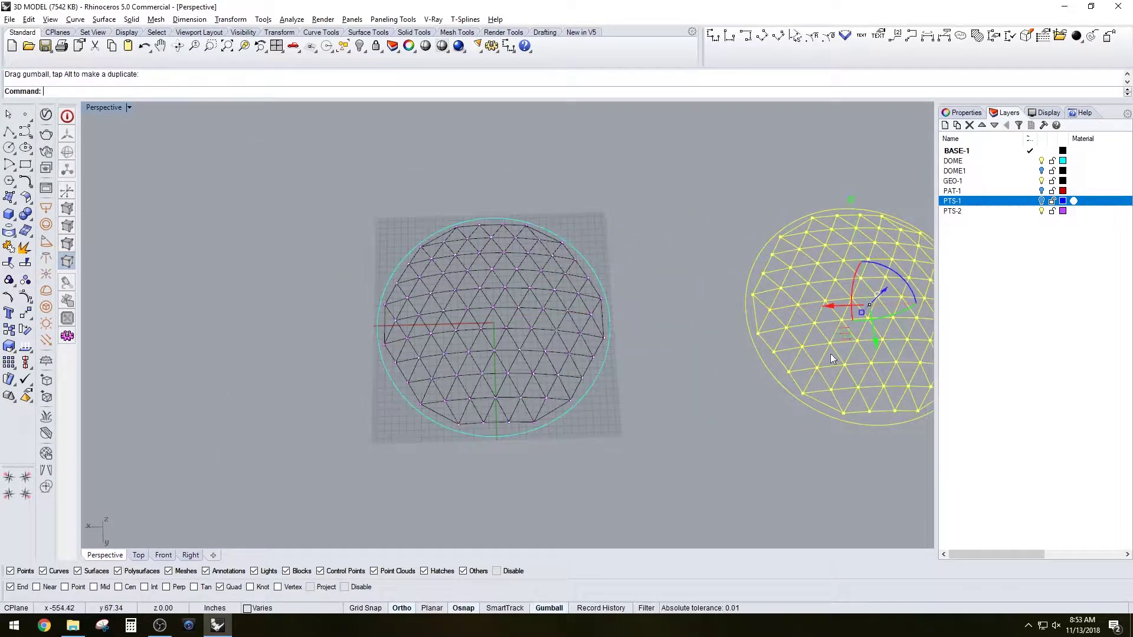
{"action": "right_click_drag", "start_coordinate": [806, 447], "coordinate": [609, 470], "text": "shift"}
{"action": "left_click", "coordinate": [598, 467]}
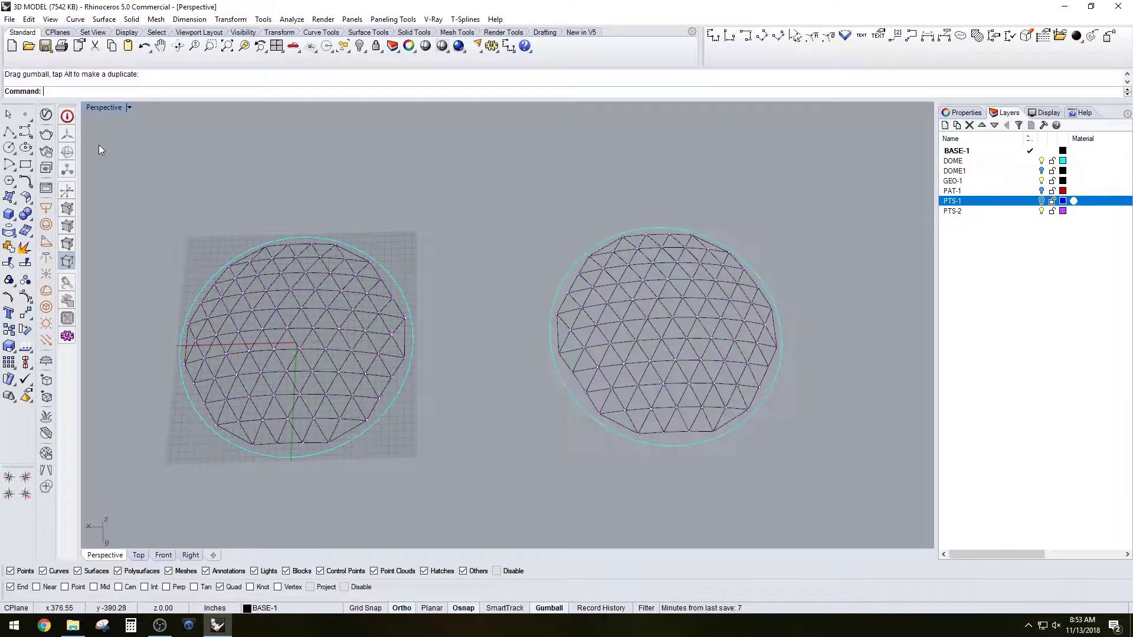
Delete the original dome framework at the origin and zoom in on the remaining copy.
{"action": "left_click_drag", "start_coordinate": [280, 329], "coordinate": [470, 478]}
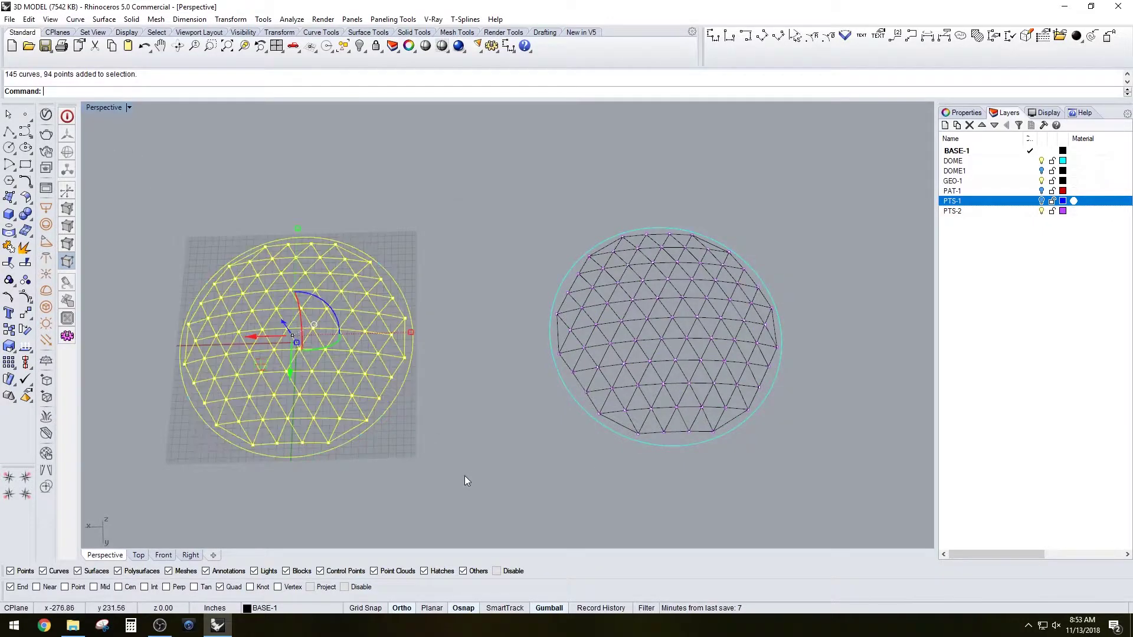
{"action": "key", "text": "Delete"}
{"action": "left_click_drag", "start_coordinate": [478, 201], "coordinate": [905, 469]}
{"action": "type", "text": "zs"}
{"action": "key", "text": "Return"}
{"action": "left_click", "coordinate": [844, 436]}
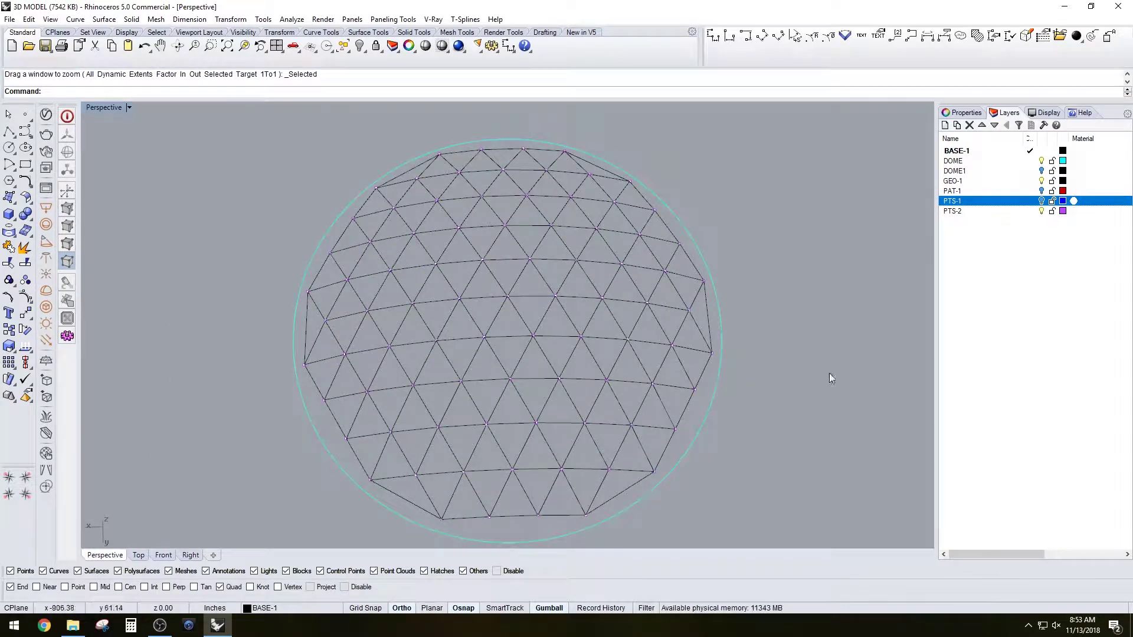
{"action": "right_click_drag", "start_coordinate": [773, 361], "coordinate": [773, 347], "text": "shift"}
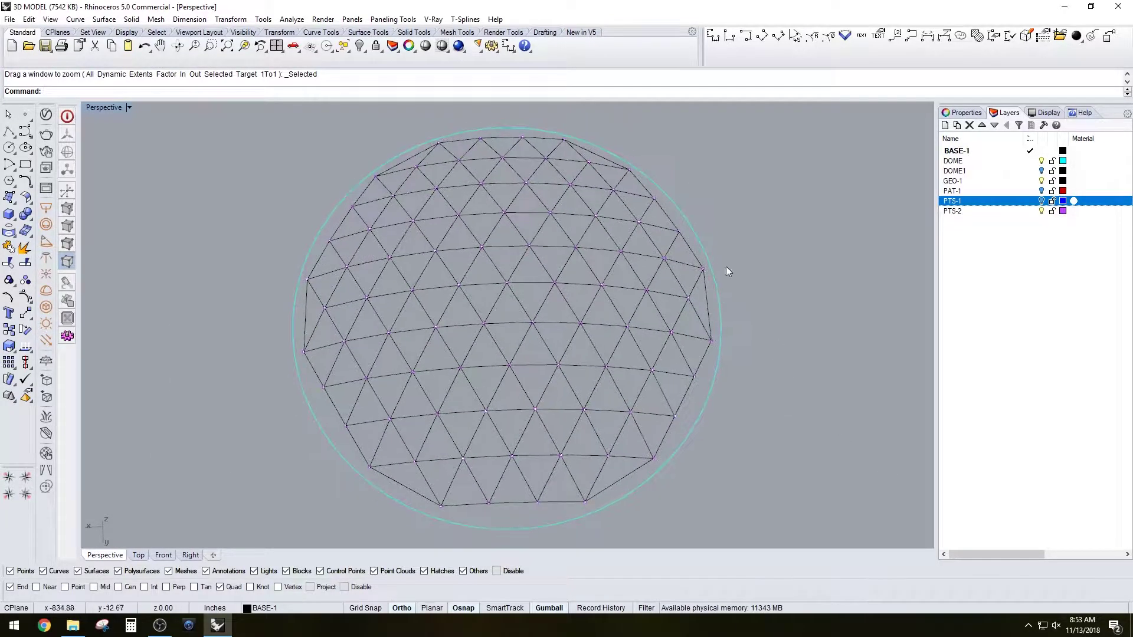
Start a polyline and enable the Cen object snap.
{"action": "key", "text": "alt+Tab"}
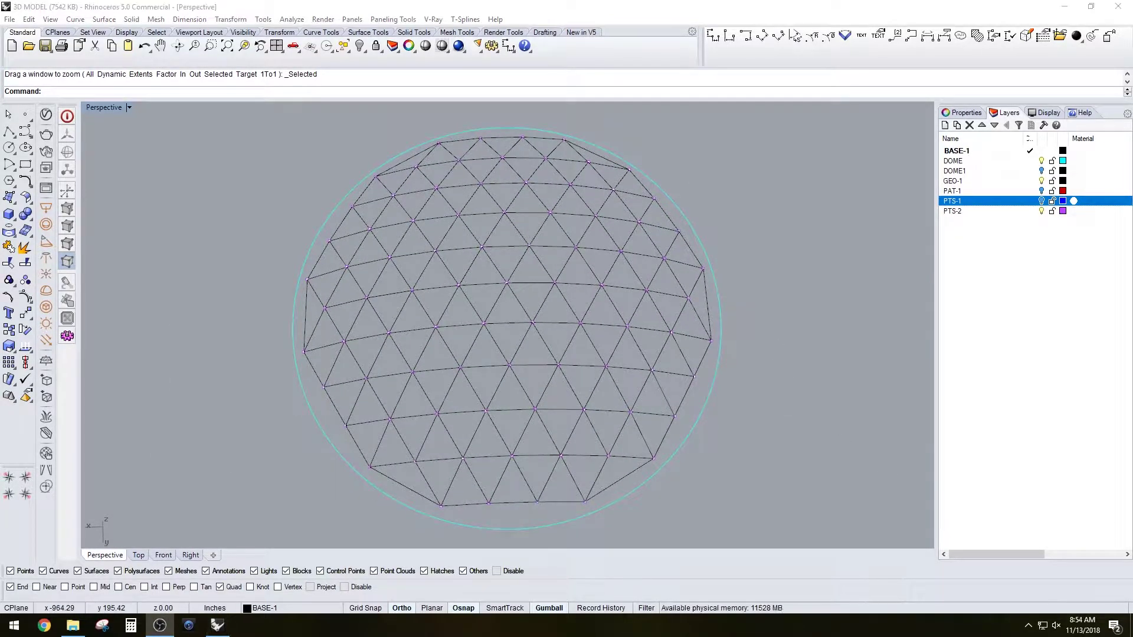
{"action": "key", "text": "alt+Tab"}
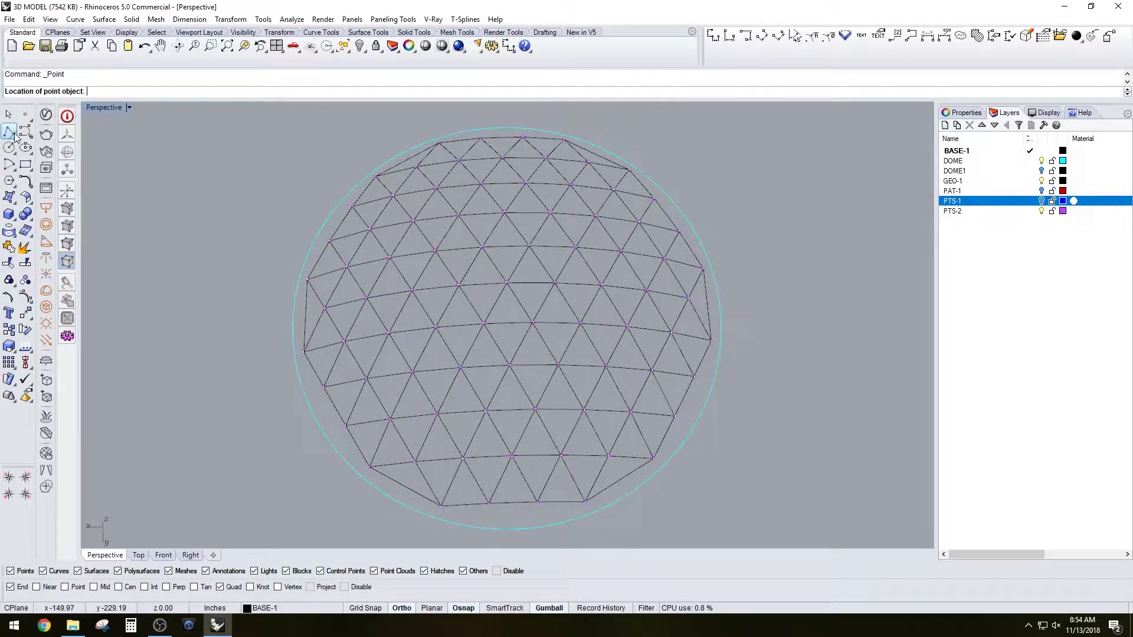
{"action": "left_click", "coordinate": [9, 131]}
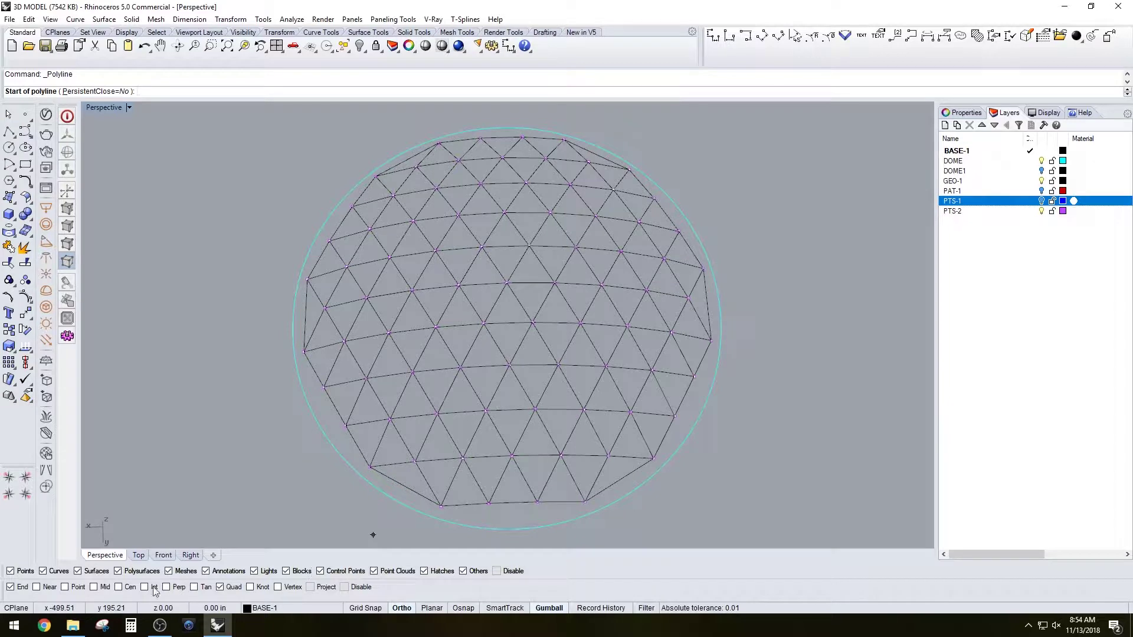
{"action": "left_click", "coordinate": [120, 587]}
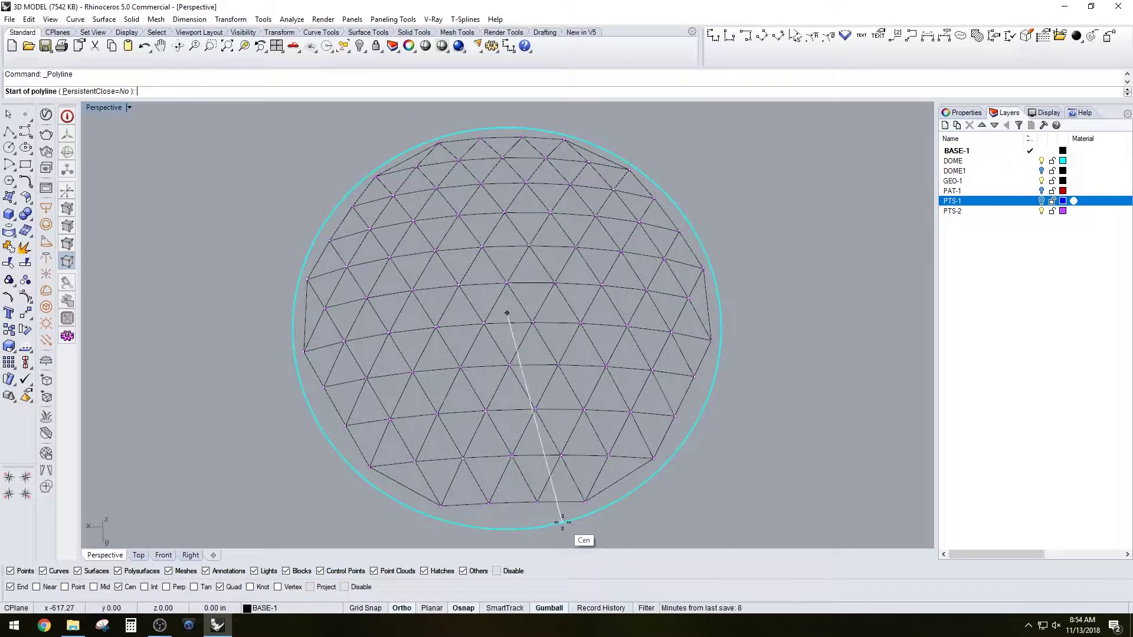
{"action": "middle_click", "coordinate": [708, 337]}
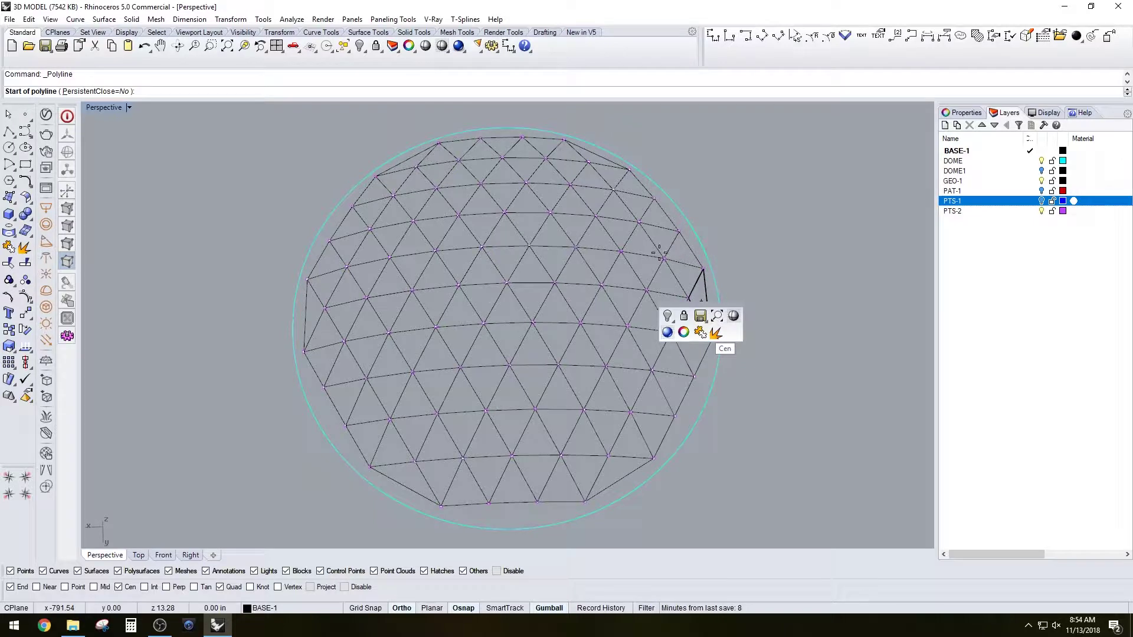
Cancel the polyline, switch to the Top view and zoom to the extents of the dome framework.
{"action": "double_click", "coordinate": [96, 110]}
{"action": "double_click", "coordinate": [93, 107]}
{"action": "key", "text": "Escape"}
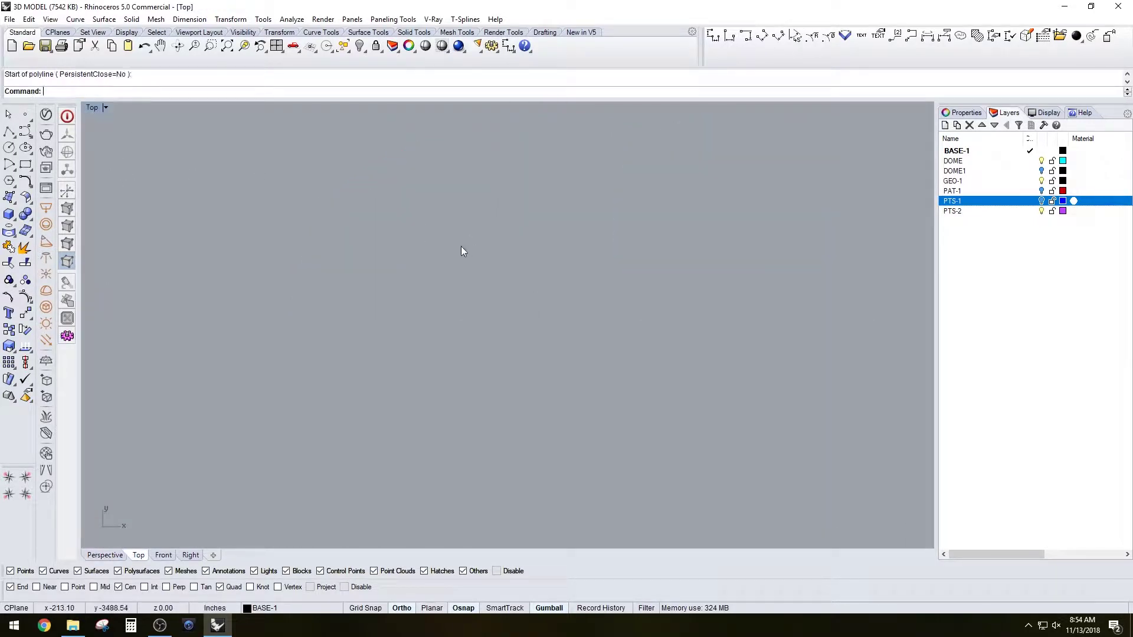
{"action": "type", "text": "z"}
{"action": "key", "text": "Return"}
{"action": "type", "text": "E"}
{"action": "key", "text": "Return"}
{"action": "scroll", "coordinate": [531, 338], "scroll_direction": "up", "scroll_amount": 4}
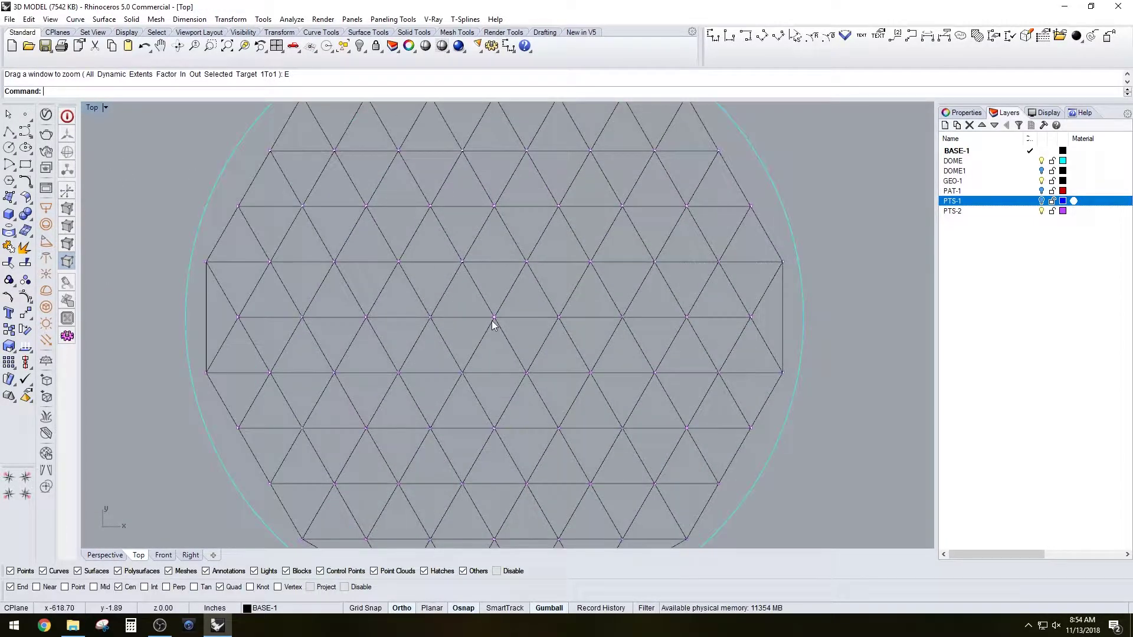
Draw a straight horizontal polyline from the dome's centre point along negative X to well beyond the base circle.
{"action": "left_click", "coordinate": [9, 131]}
{"action": "left_click", "coordinate": [494, 317]}
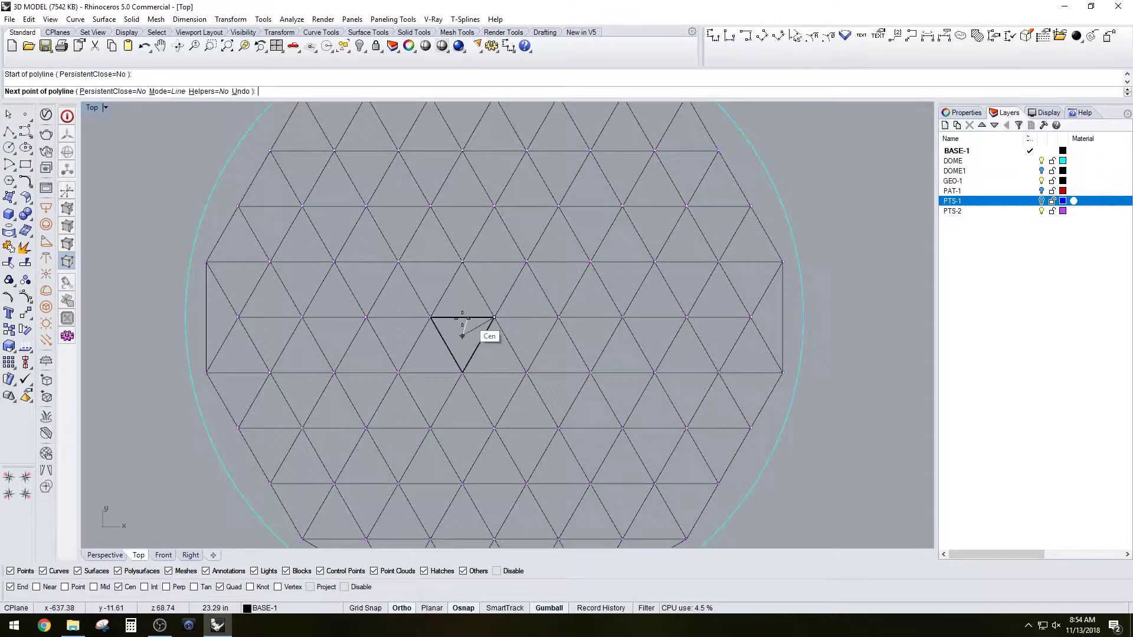
{"action": "scroll", "coordinate": [462, 335], "scroll_direction": "down", "scroll_amount": 4}
{"action": "left_click", "coordinate": [243, 322]}
{"action": "key", "text": "Return"}
{"action": "key", "text": "Return"}
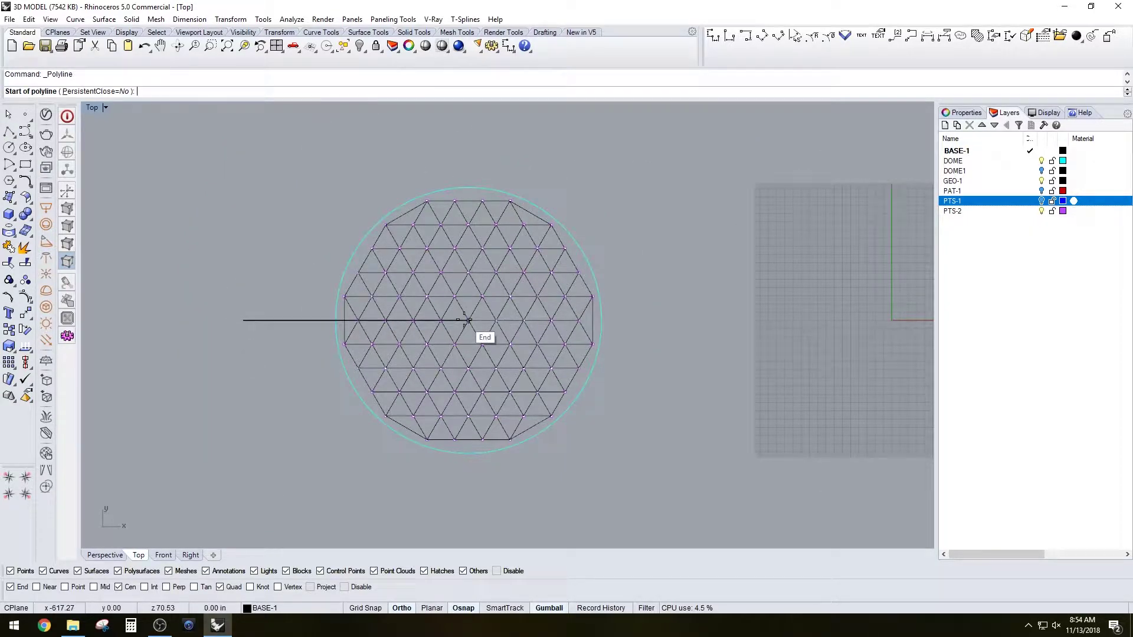
{"action": "key", "text": "Escape"}
Mirror a copy of the horizontal line across a plane from the dome's centre through the centre of a nearby lower triangle.
{"action": "left_click", "coordinate": [272, 317]}
{"action": "scroll", "coordinate": [392, 332], "scroll_direction": "up", "scroll_amount": 2}
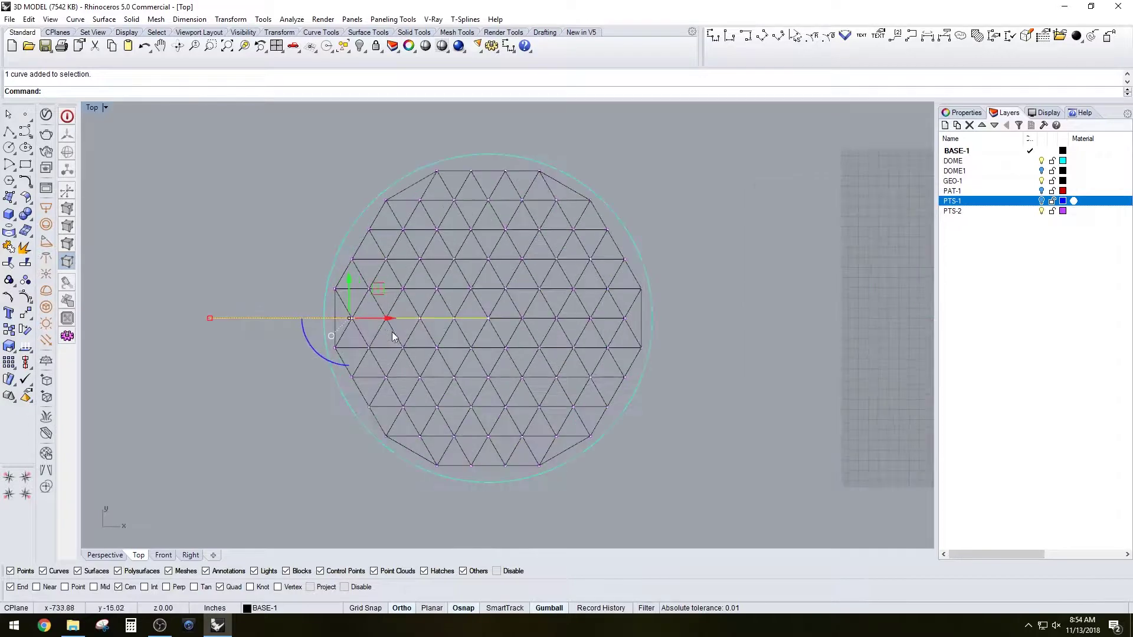
{"action": "type", "text": "Mirror"}
{"action": "key", "text": "Return"}
{"action": "scroll", "coordinate": [471, 324], "scroll_direction": "up", "scroll_amount": 4}
{"action": "left_click", "coordinate": [497, 316]}
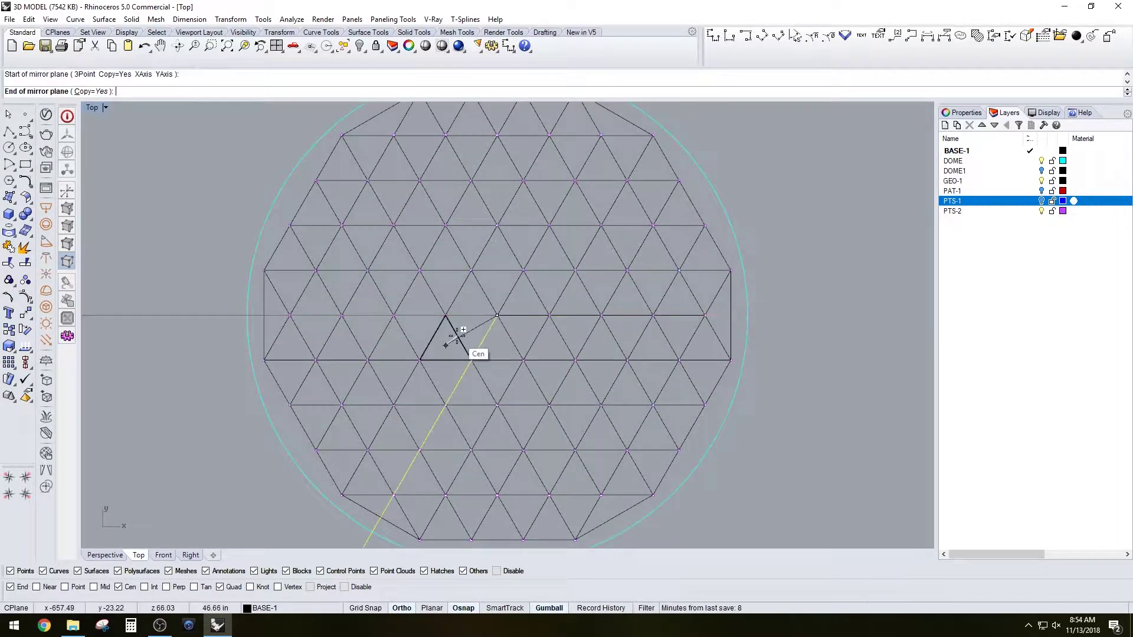
{"action": "left_click", "coordinate": [455, 339]}
{"action": "scroll", "coordinate": [455, 339], "scroll_direction": "down", "scroll_amount": 8}
{"action": "left_click", "coordinate": [404, 445]}
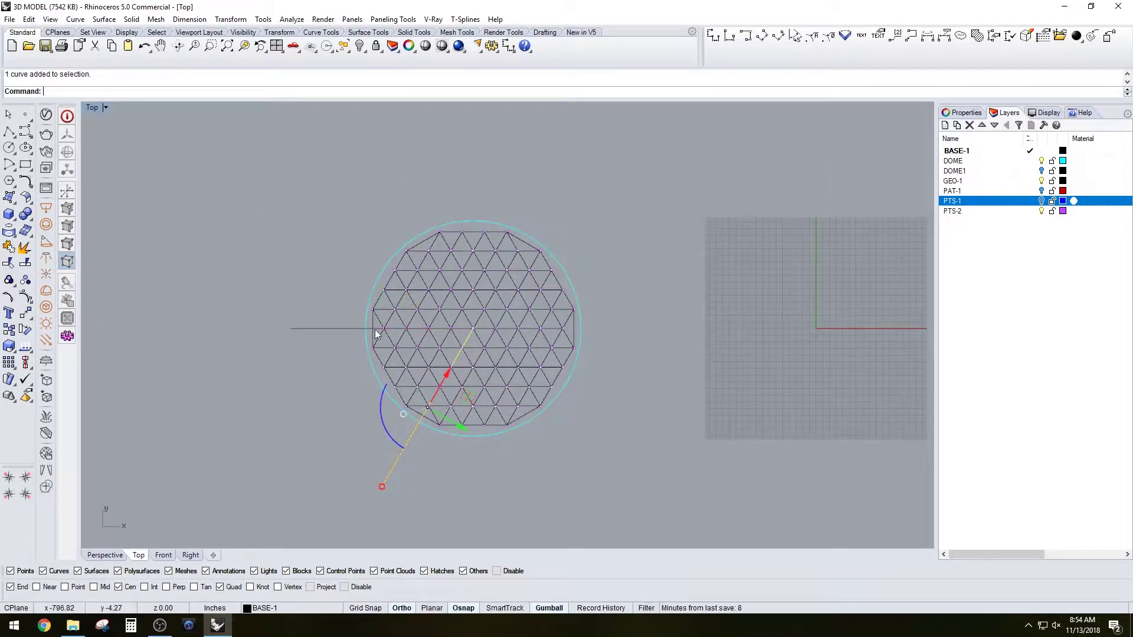
{"action": "scroll", "coordinate": [349, 331], "scroll_direction": "up", "scroll_amount": 2}
{"action": "left_click", "coordinate": [332, 329]}
{"action": "left_click", "coordinate": [412, 483], "text": "shift"}
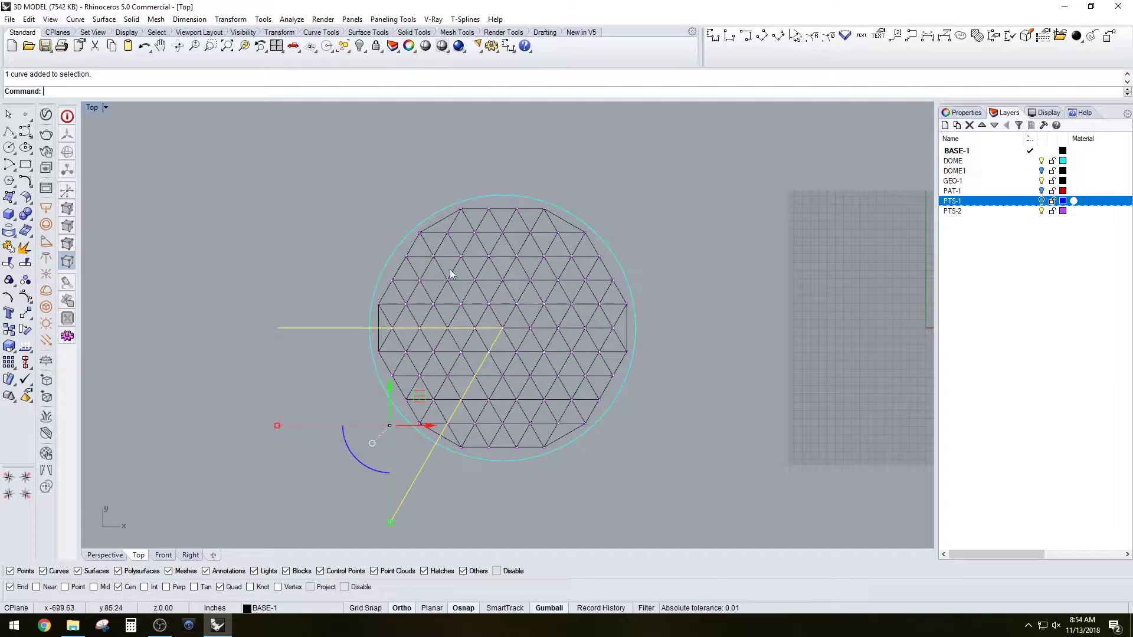
{"action": "left_click", "coordinate": [554, 455]}
Select the triangulated dome framework and ungroup it into individual triangles.
{"action": "scroll", "coordinate": [555, 456], "scroll_direction": "up", "scroll_amount": 2}
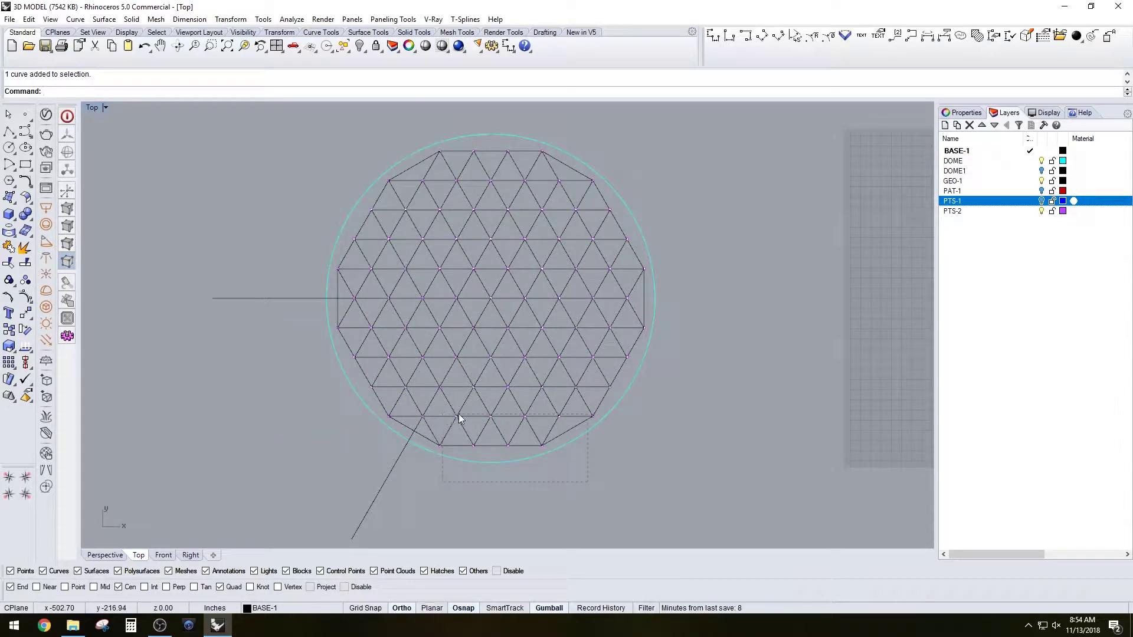
{"action": "key", "text": "ctrl+a"}
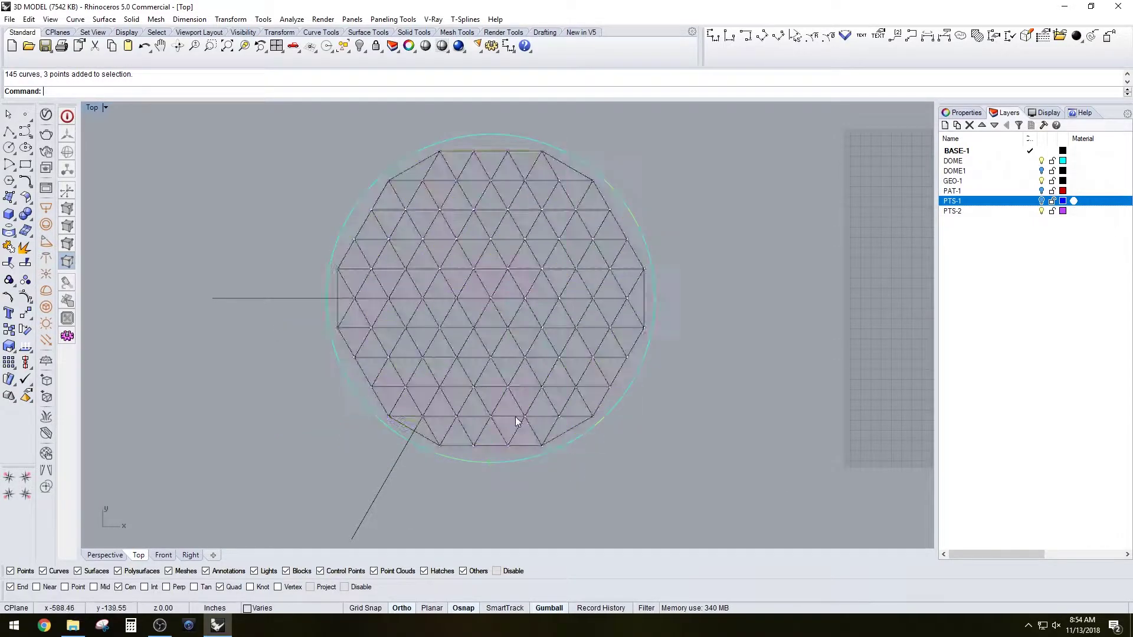
{"action": "left_click", "coordinate": [514, 417]}
{"action": "key", "text": "Escape"}
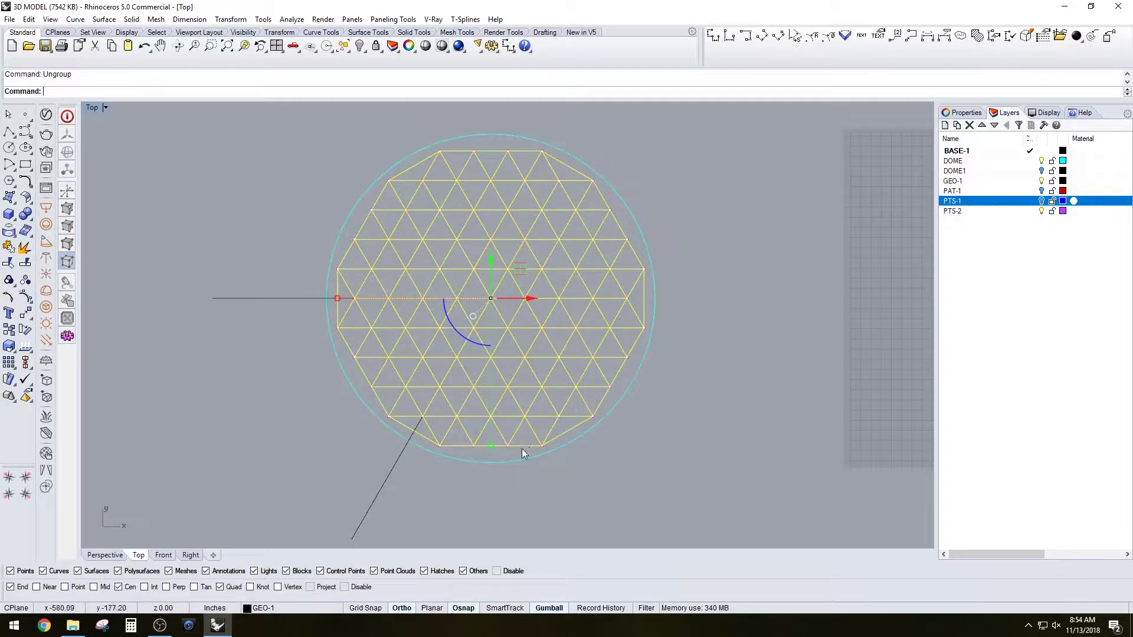
Delete the first few triangles along the framework's lower edge, just outside the wedge between the two guide lines.
{"action": "left_click", "coordinate": [518, 457]}
{"action": "scroll", "coordinate": [501, 450], "scroll_direction": "up", "scroll_amount": 2}
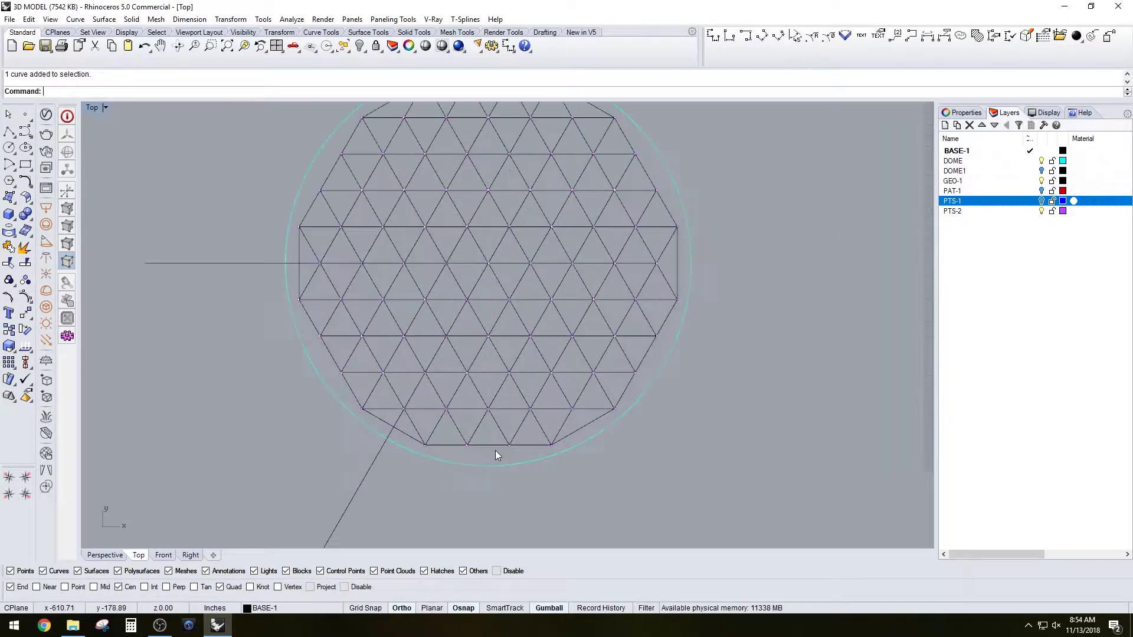
{"action": "left_click", "coordinate": [494, 449]}
{"action": "key", "text": "Delete"}
{"action": "scroll", "coordinate": [511, 472], "scroll_direction": "down", "scroll_amount": 2}
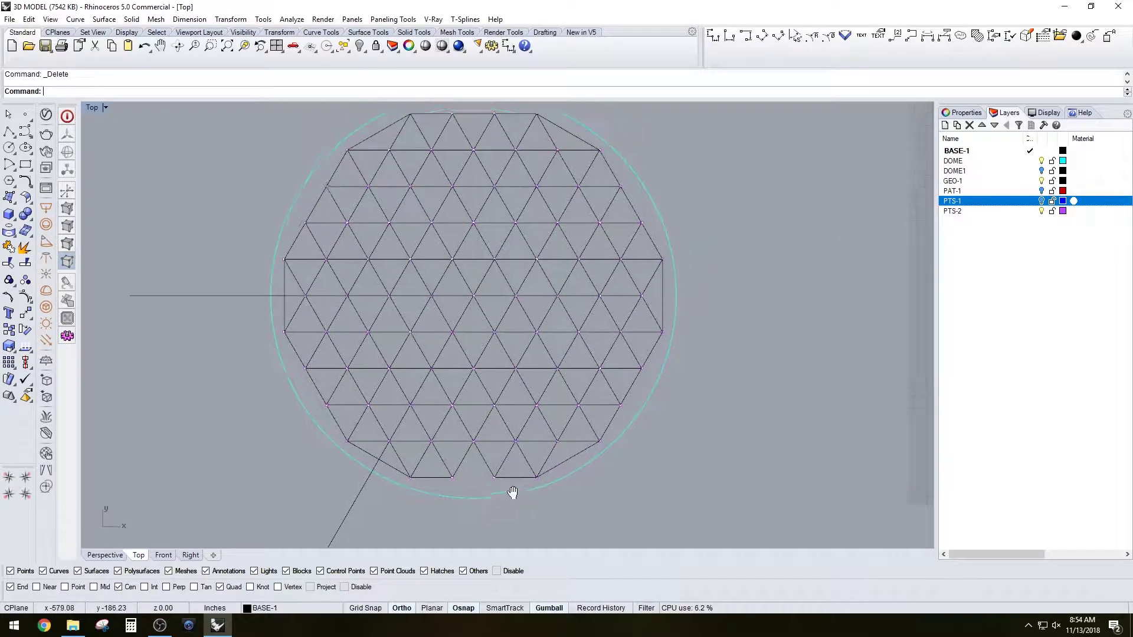
{"action": "left_click", "coordinate": [429, 492]}
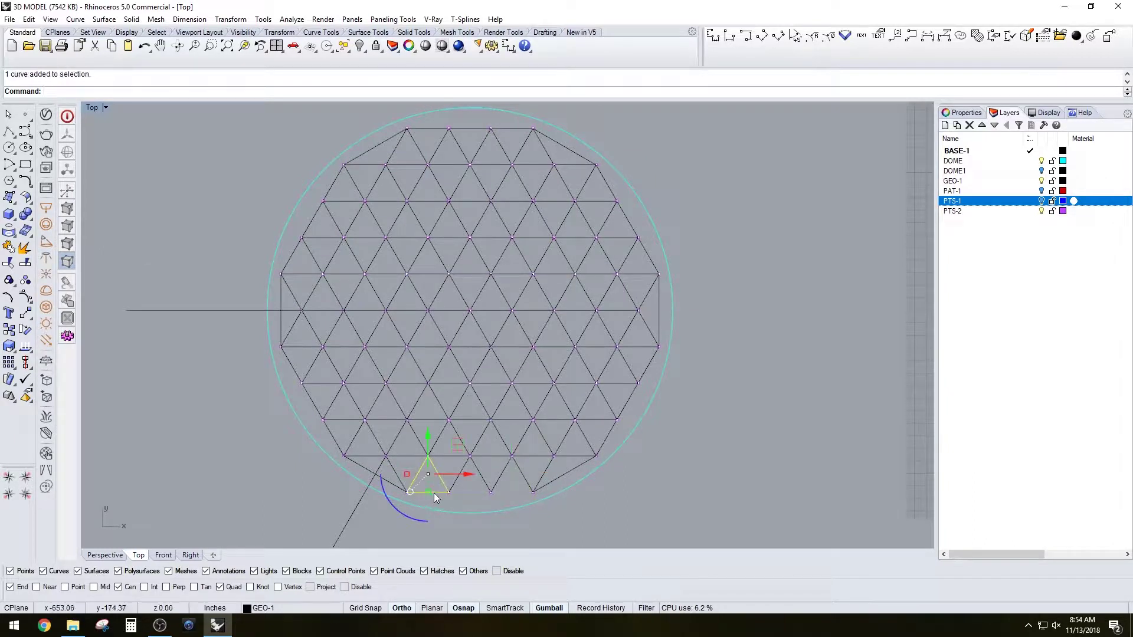
{"action": "key", "text": "Delete"}
{"action": "left_click", "coordinate": [437, 474]}
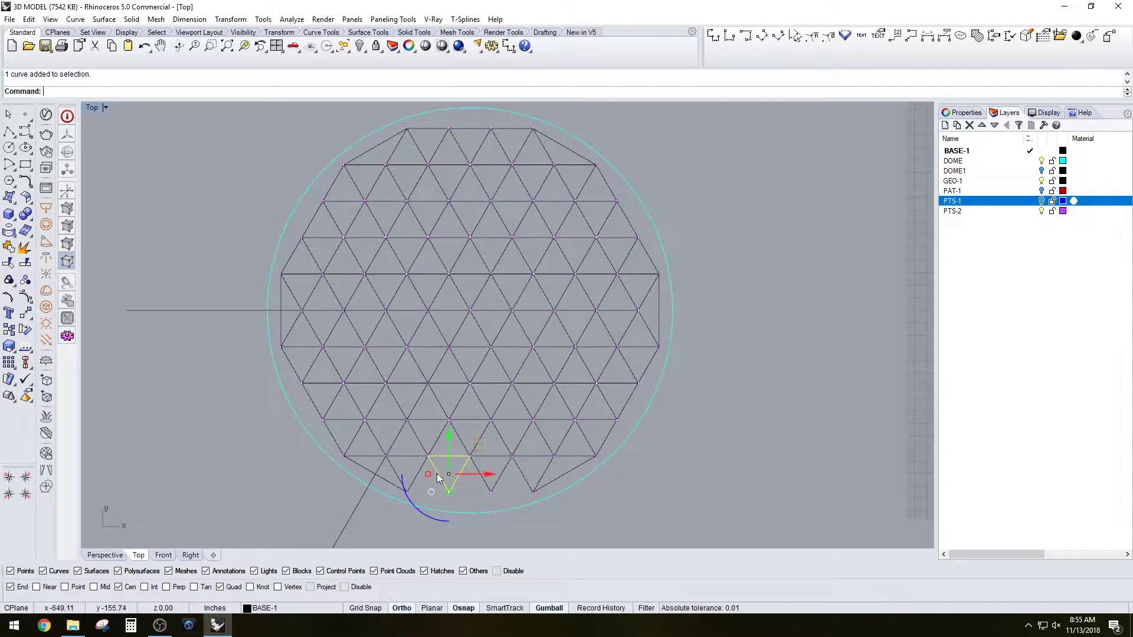
{"action": "key", "text": "Delete"}
{"action": "left_click", "coordinate": [420, 463]}
{"action": "key", "text": "Delete"}
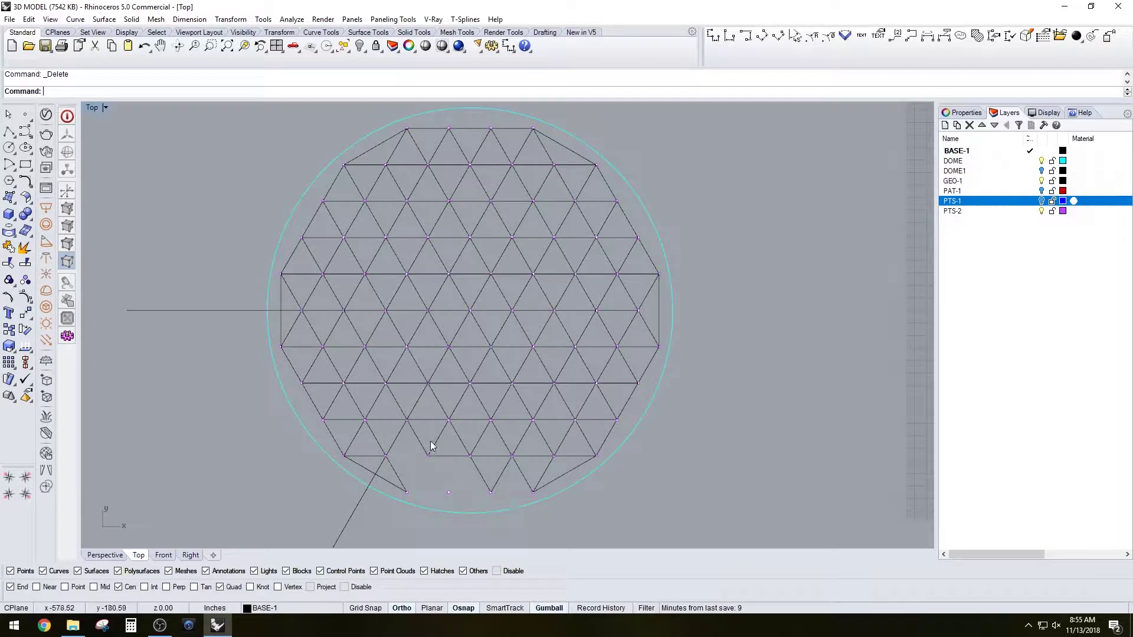
Delete the remaining triangles on the +X side of the diagonal guide line, up to the framework's top three rows.
{"action": "key", "text": "Delete"}
{"action": "left_click_drag", "start_coordinate": [503, 500], "coordinate": [628, 501]}
{"action": "key", "text": "Delete"}
{"action": "left_click_drag", "start_coordinate": [568, 461], "coordinate": [458, 368]}
{"action": "key", "text": "Delete"}
{"action": "key", "text": "Delete"}
{"action": "left_click_drag", "start_coordinate": [536, 370], "coordinate": [711, 473]}
{"action": "key", "text": "Delete"}
{"action": "key", "text": "Delete"}
{"action": "left_click_drag", "start_coordinate": [500, 256], "coordinate": [501, 255]}
{"action": "key", "text": "Delete"}
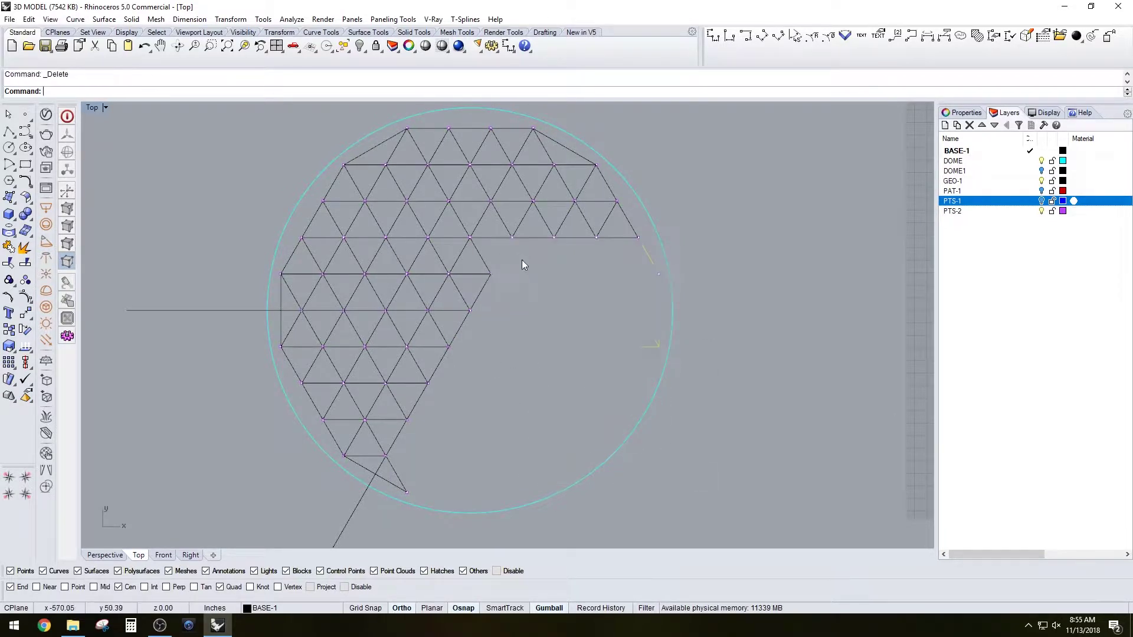
Delete the rest of the triangle row directly above the horizontal guide line, including the outermost edge triangle.
{"action": "right_click_drag", "start_coordinate": [534, 273], "coordinate": [547, 362]}
{"action": "left_click_drag", "start_coordinate": [295, 331], "coordinate": [307, 336]}
{"action": "key", "text": "Delete"}
{"action": "right_click_drag", "start_coordinate": [539, 439], "coordinate": [555, 371]}
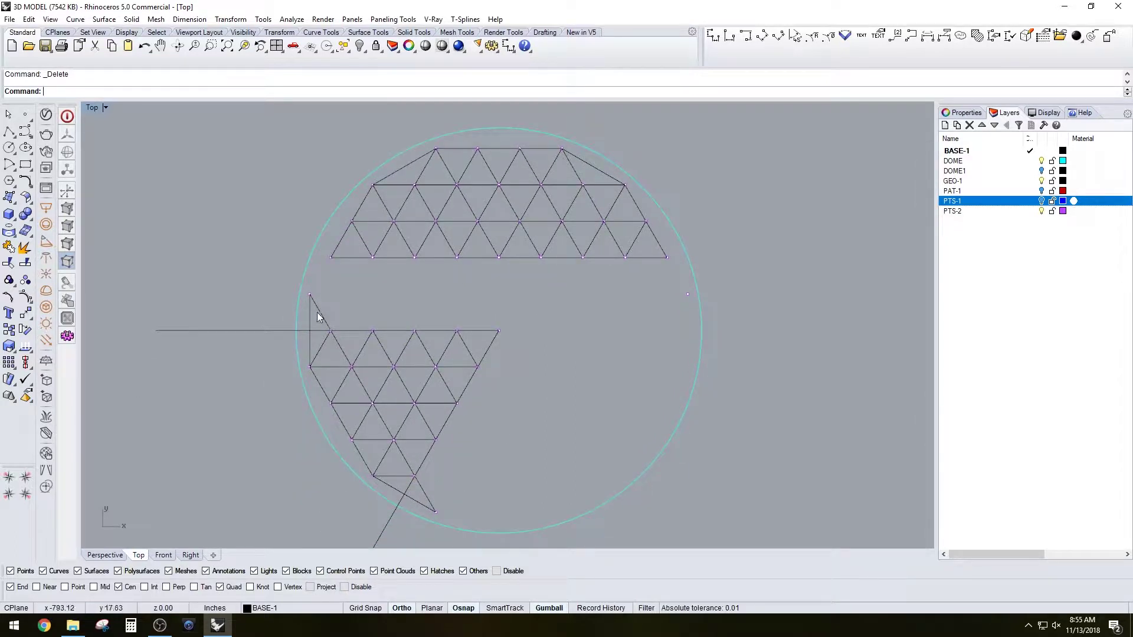
{"action": "left_click", "coordinate": [309, 290]}
{"action": "key", "text": "Delete"}
Delete the framework's top three rows of triangles and the stray point near the base circle.
{"action": "right_click_drag", "start_coordinate": [548, 282], "coordinate": [533, 346]}
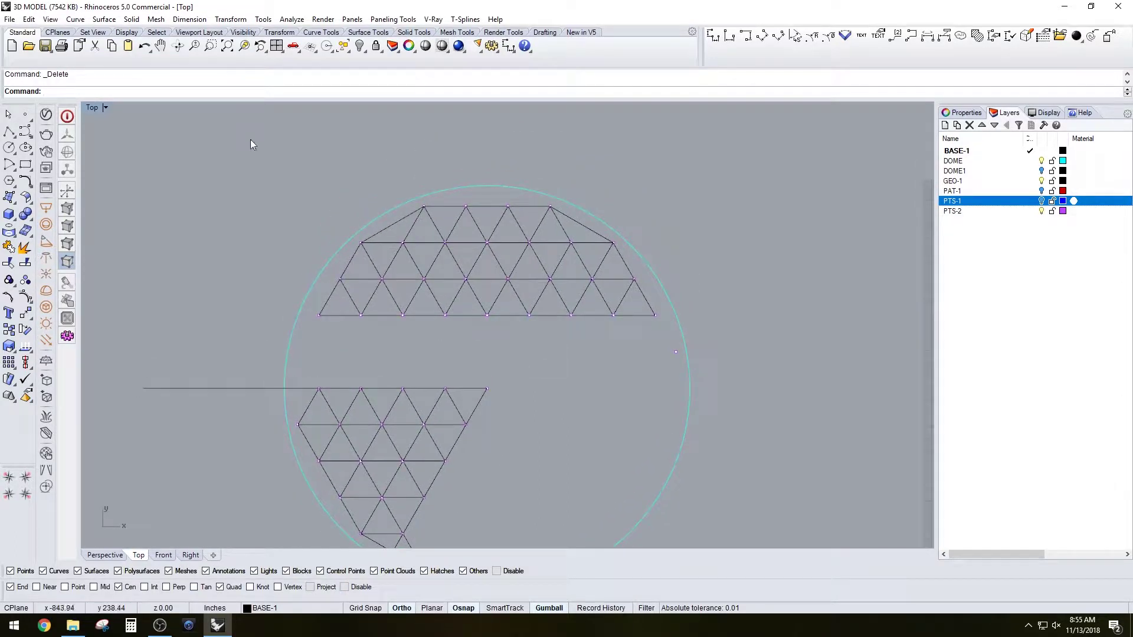
{"action": "left_click_drag", "start_coordinate": [248, 139], "coordinate": [668, 321]}
{"action": "key", "text": "Delete"}
{"action": "left_click_drag", "start_coordinate": [298, 185], "coordinate": [817, 352]}
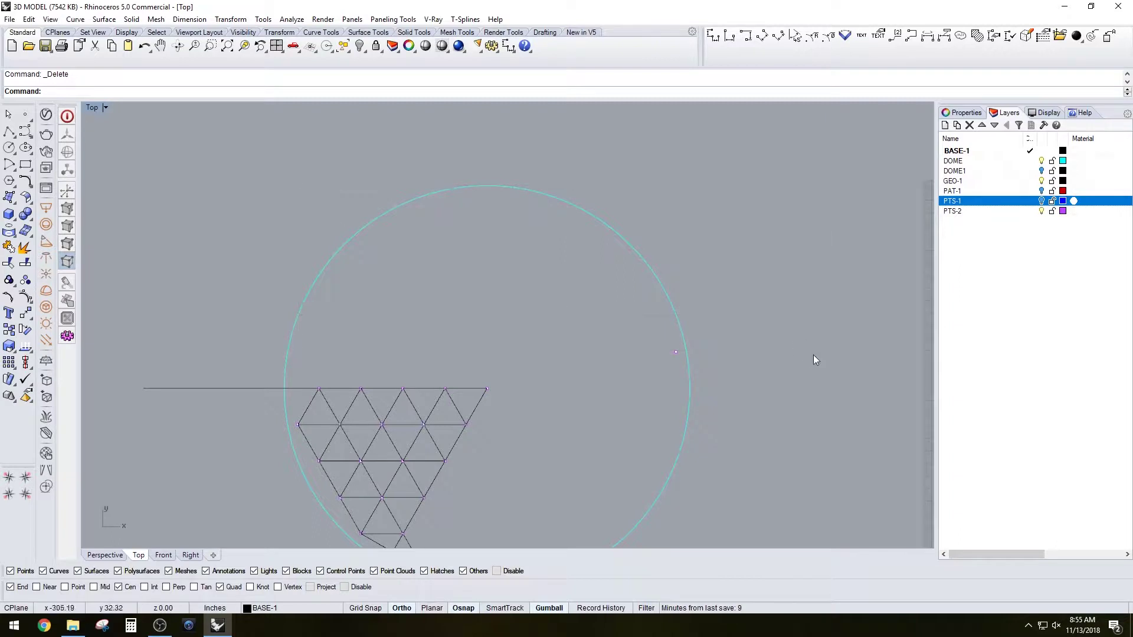
{"action": "left_click_drag", "start_coordinate": [633, 337], "coordinate": [688, 361]}
{"action": "key", "text": "Delete"}
Delete the diagonal and horizontal guide lines, keeping only the framework segment and the base circle.
{"action": "right_click_drag", "start_coordinate": [536, 423], "coordinate": [636, 246]}
{"action": "left_click", "coordinate": [440, 464]}
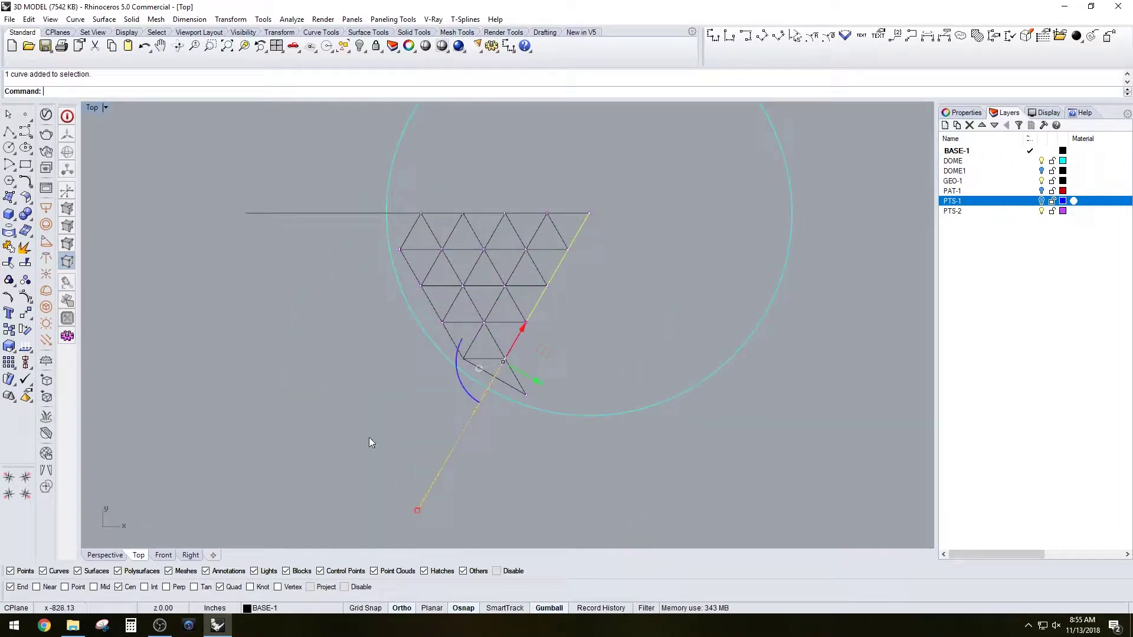
{"action": "key", "text": "Delete"}
{"action": "right_click_drag", "start_coordinate": [314, 283], "coordinate": [310, 346]}
{"action": "left_click", "coordinate": [265, 274]}
{"action": "key", "text": "Delete"}
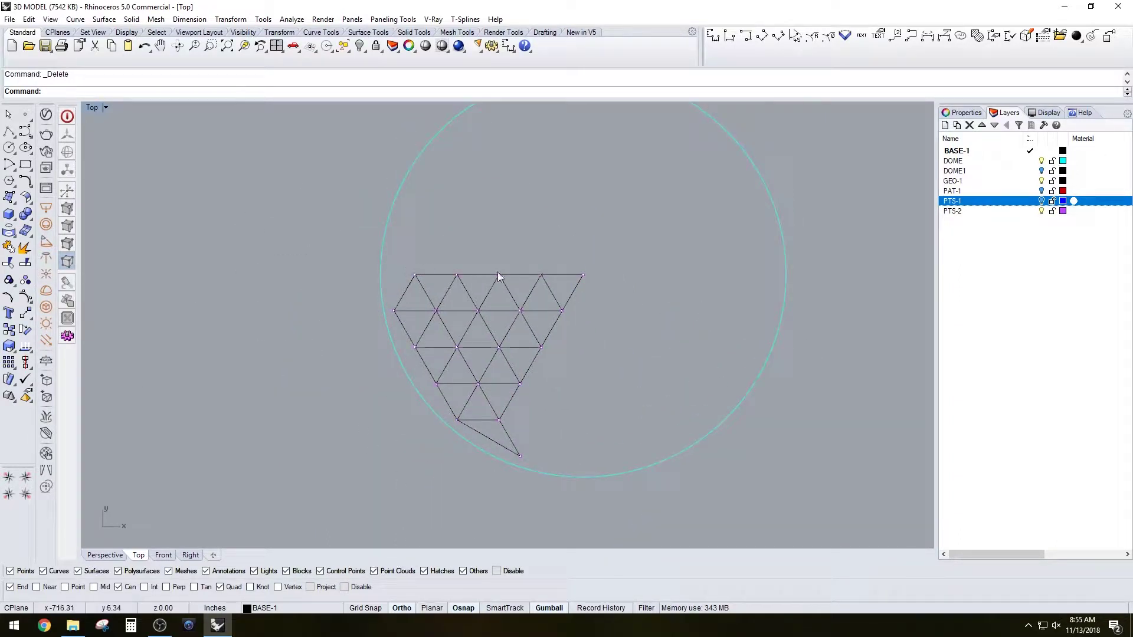
Try to rotate the framework segment about the dome's centre point from its horizontal edge onto its diagonal edge, then undo the rotation.
{"action": "key", "text": "alt+Tab"}
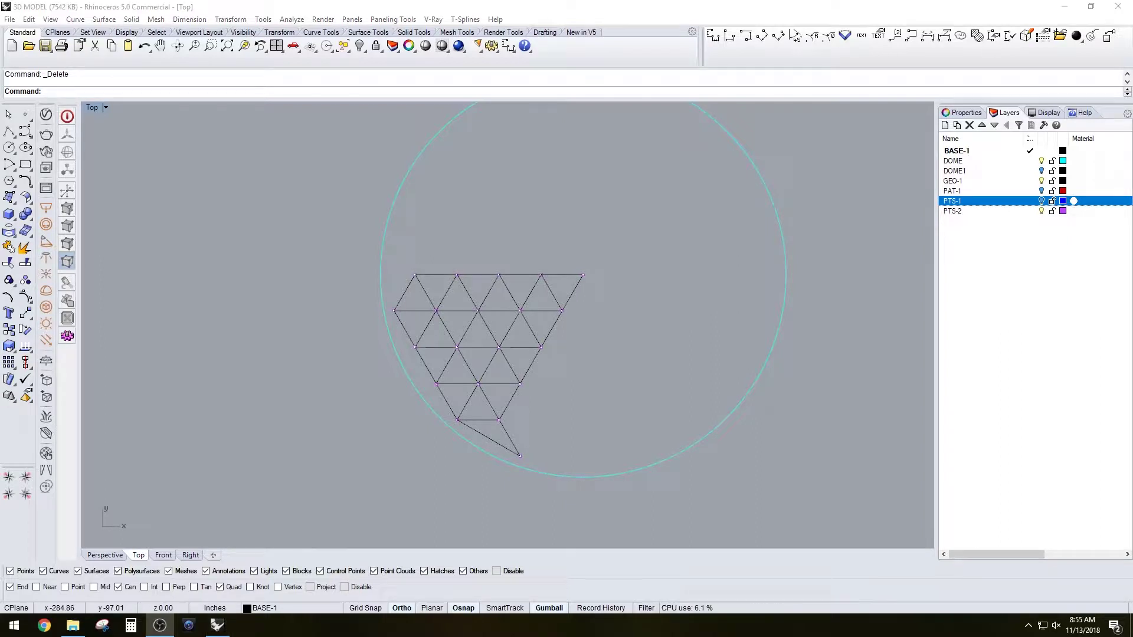
{"action": "right_click_drag", "start_coordinate": [598, 291], "coordinate": [541, 337]}
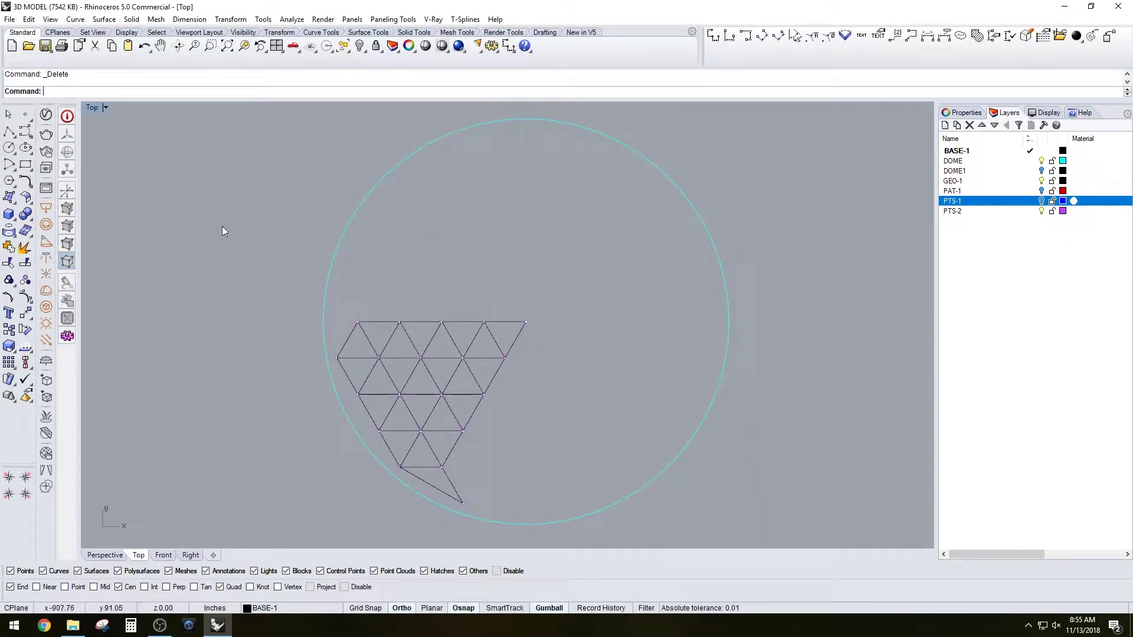
{"action": "left_click_drag", "start_coordinate": [230, 236], "coordinate": [555, 506]}
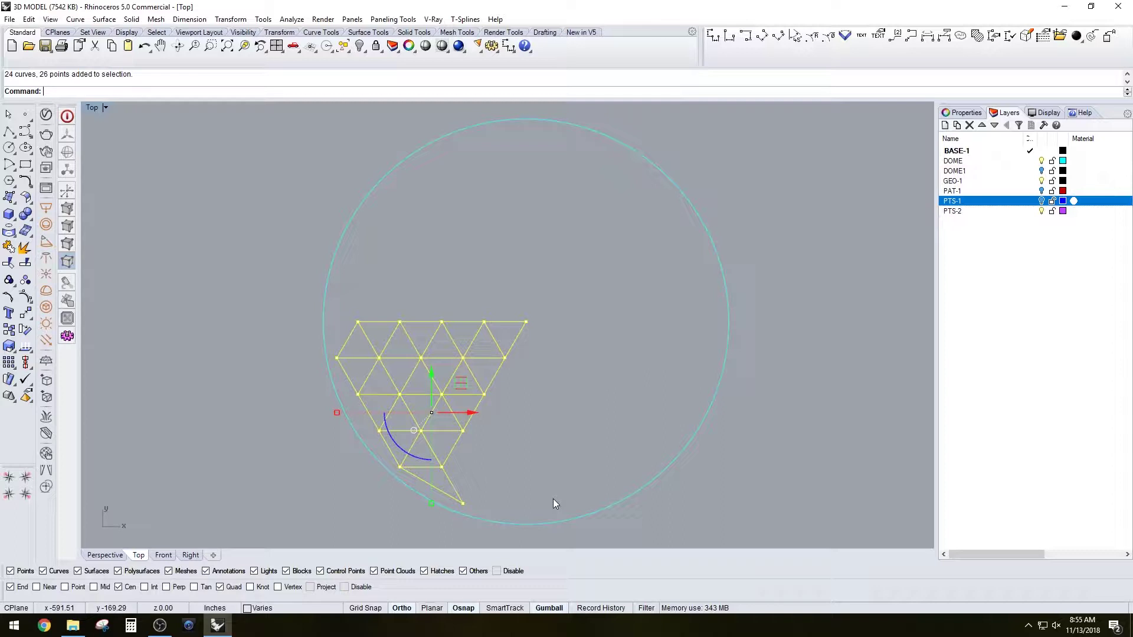
{"action": "type", "text": "rotate"}
{"action": "key", "text": "Return"}
{"action": "scroll", "coordinate": [534, 334], "scroll_direction": "up", "scroll_amount": 2}
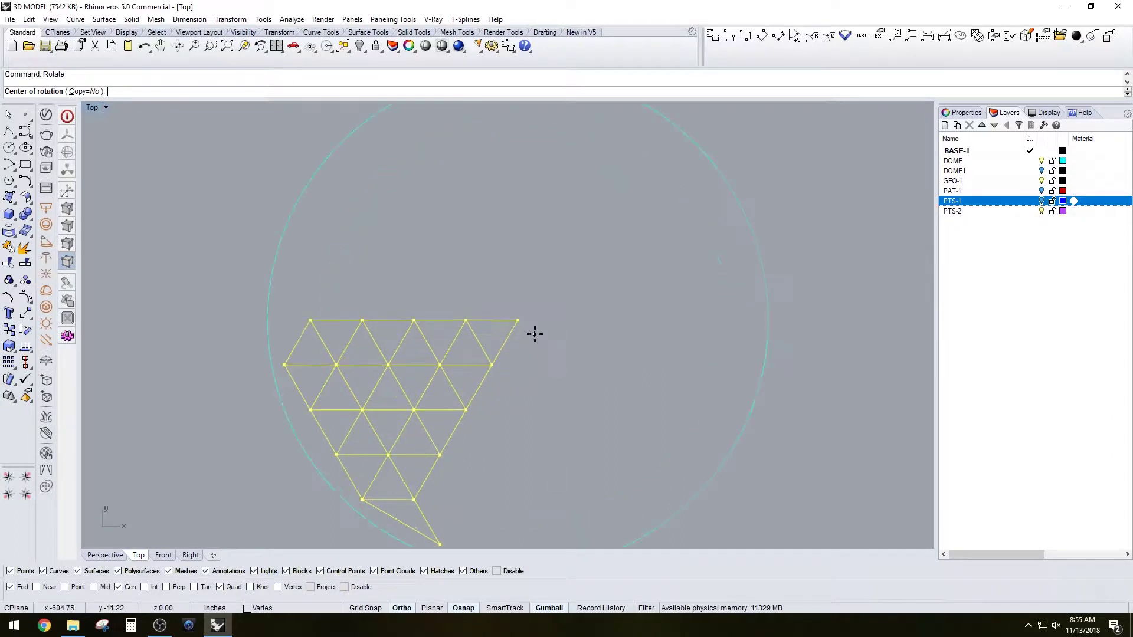
{"action": "left_click", "coordinate": [518, 320]}
{"action": "left_click", "coordinate": [467, 321]}
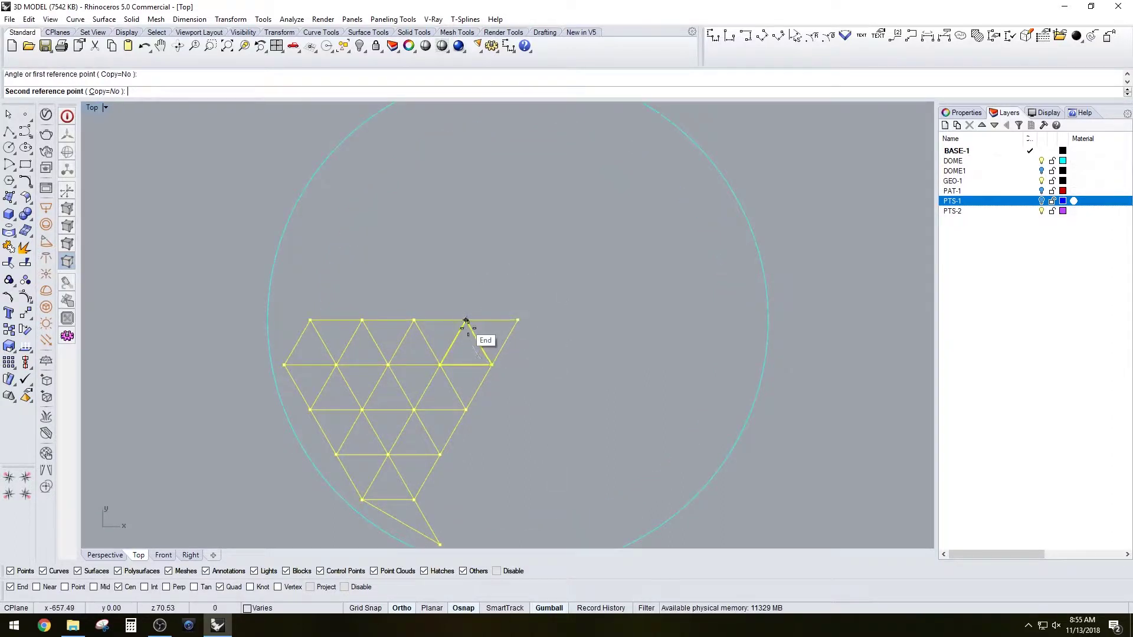
{"action": "right_click_drag", "start_coordinate": [575, 332], "coordinate": [529, 266]}
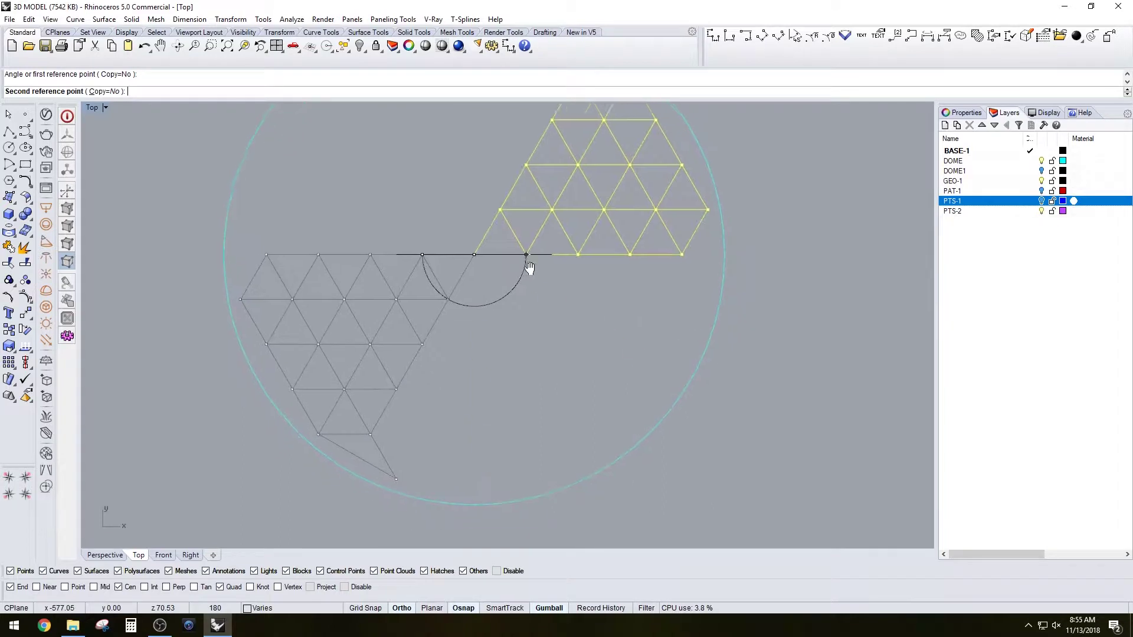
{"action": "left_click", "coordinate": [448, 300]}
{"action": "key", "text": "ctrl+z"}
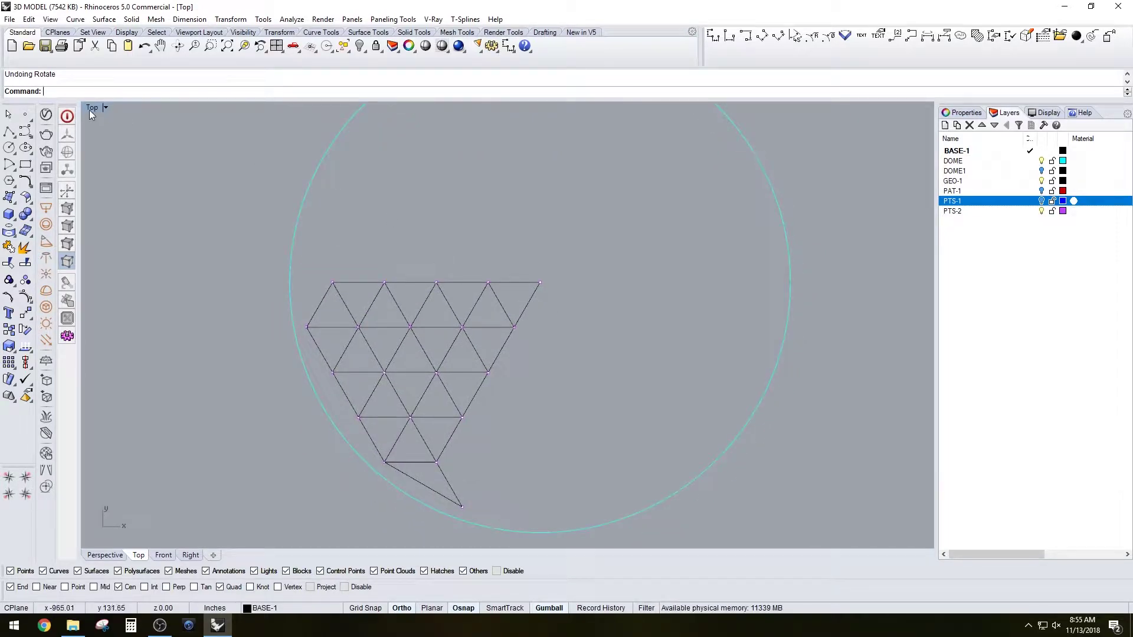
Maximize the Perspective view and frame the remaining framework segment in it.
{"action": "double_click", "coordinate": [92, 108]}
{"action": "double_click", "coordinate": [540, 109]}
{"action": "right_click_drag", "start_coordinate": [567, 204], "coordinate": [487, 317]}
{"action": "right_click_drag", "start_coordinate": [673, 341], "coordinate": [657, 347], "text": "shift"}
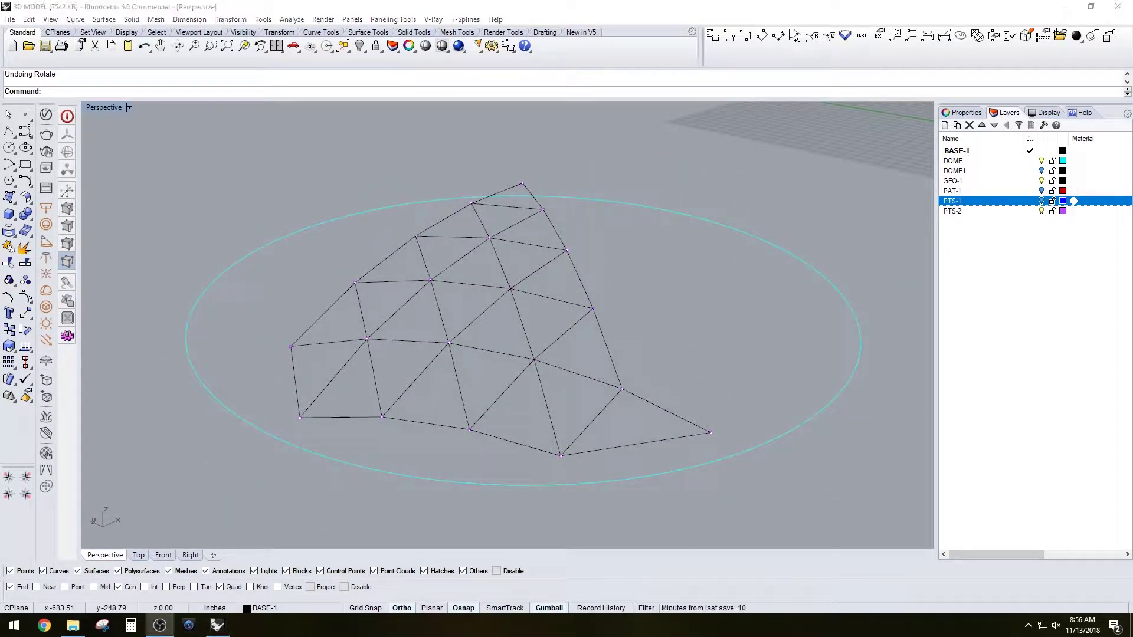
{"action": "left_click", "coordinate": [1086, 357]}
{"action": "scroll", "coordinate": [597, 274], "scroll_direction": "up", "scroll_amount": 5}
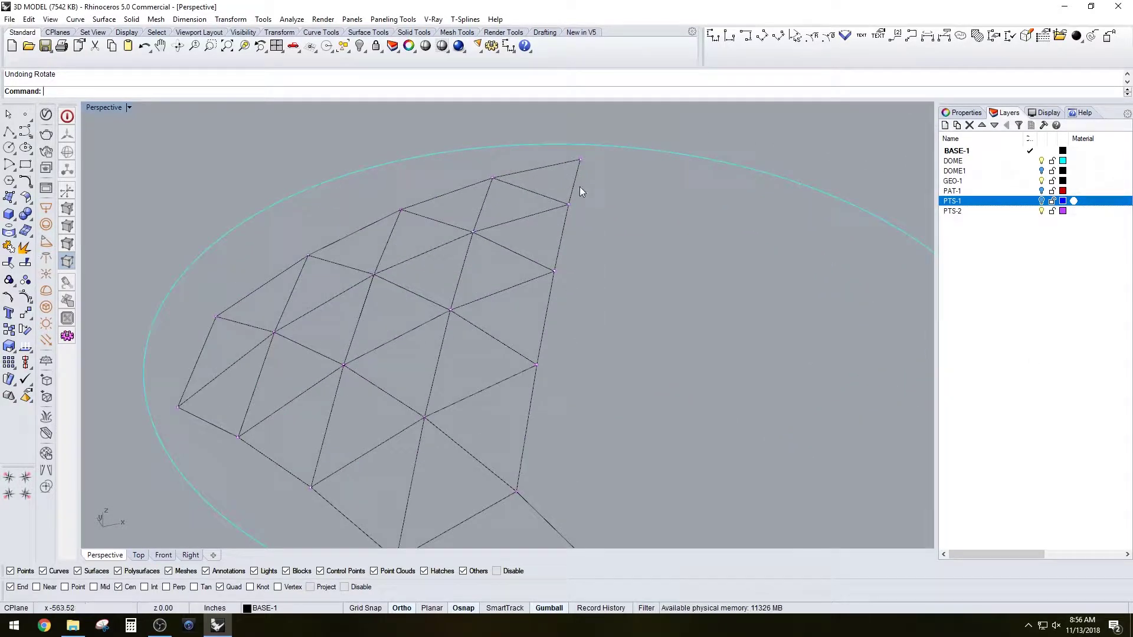
{"action": "mouse_move", "coordinate": [581, 192]}
{"action": "right_mouse_down", "text": "shift"}
{"action": "mouse_move", "coordinate": [580, 177]}
{"action": "mouse_move", "coordinate": [610, 147]}
{"action": "mouse_move", "coordinate": [610, 169]}
{"action": "mouse_move", "coordinate": [600, 158]}
{"action": "mouse_move", "coordinate": [588, 176]}
{"action": "right_mouse_up", "text": "shift"}
{"action": "scroll", "coordinate": [600, 183], "scroll_direction": "down", "scroll_amount": 2}
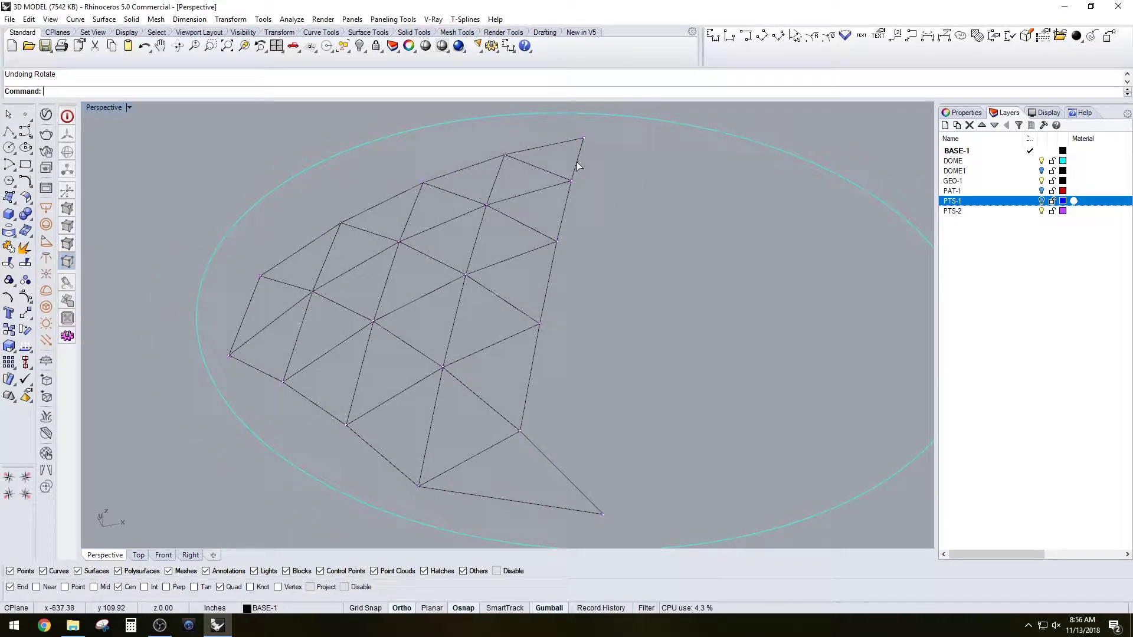
Examine the triangles along the segment's diagonal edge from the dome's apex downward, then view the whole segment inside the base circle.
{"action": "left_click", "coordinate": [577, 165]}
{"action": "left_click", "coordinate": [599, 210]}
{"action": "left_click", "coordinate": [579, 151]}
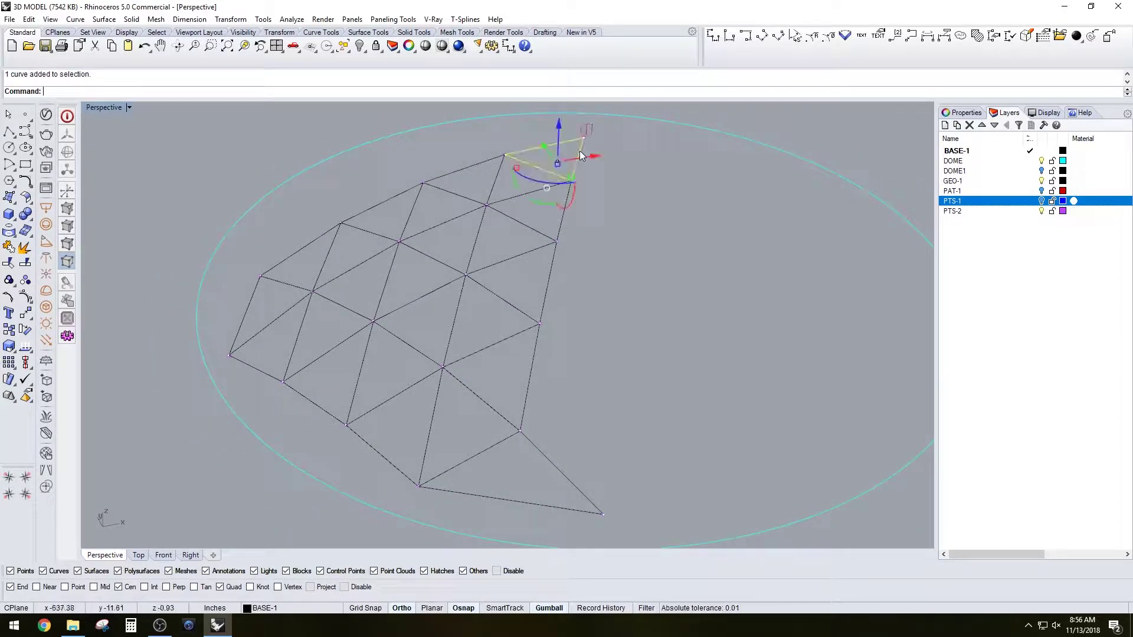
{"action": "left_click_drag", "start_coordinate": [580, 150], "coordinate": [304, 243]}
{"action": "left_click", "coordinate": [560, 147]}
{"action": "left_click", "coordinate": [527, 206]}
{"action": "left_click", "coordinate": [560, 228]}
{"action": "left_click_drag", "start_coordinate": [561, 151], "coordinate": [554, 282]}
{"action": "left_click", "coordinate": [561, 282]}
{"action": "right_click_drag", "start_coordinate": [577, 294], "coordinate": [541, 200]}
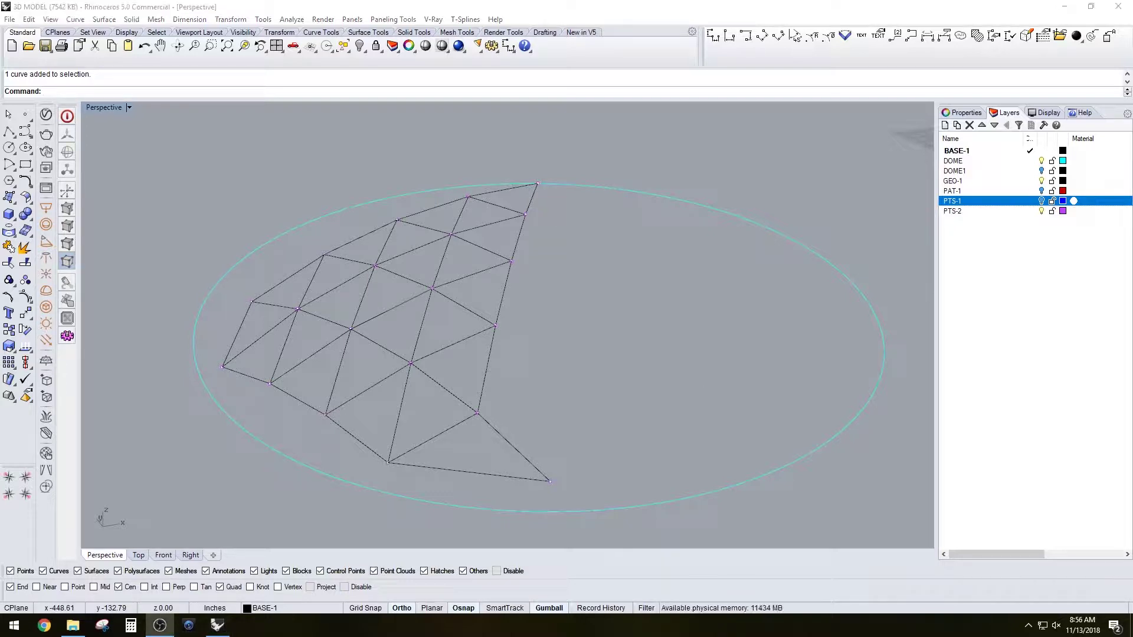
{"action": "right_click_drag", "start_coordinate": [650, 383], "coordinate": [641, 419]}
{"action": "scroll", "coordinate": [626, 318], "scroll_direction": "down", "scroll_amount": 4}
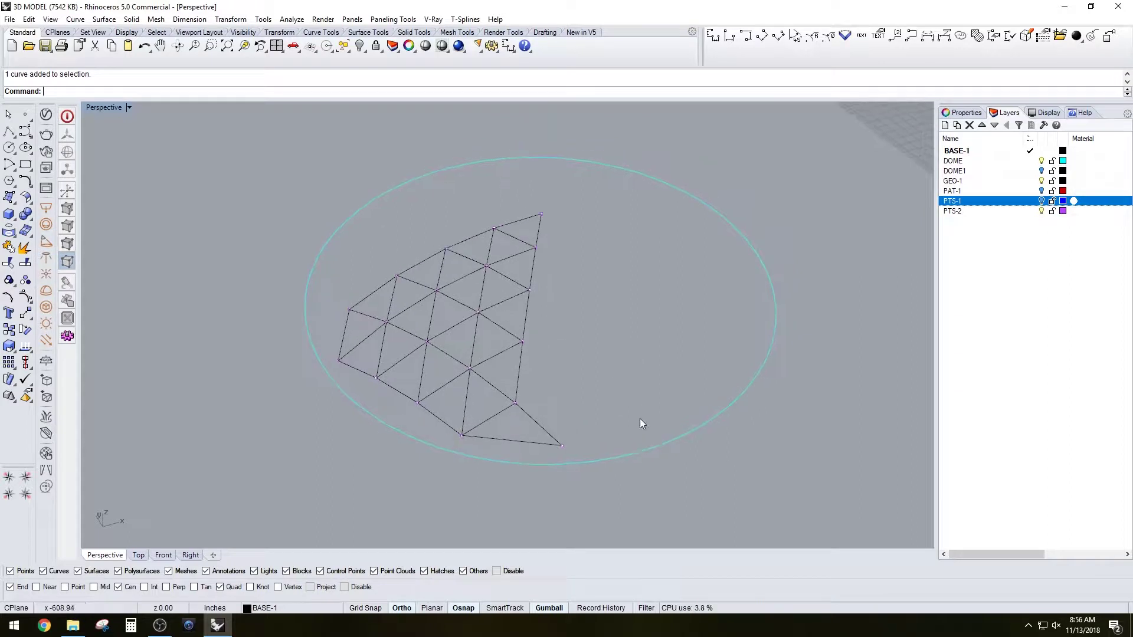
Offset the dome's base circle outward by 8 inches.
{"action": "left_click", "coordinate": [636, 452]}
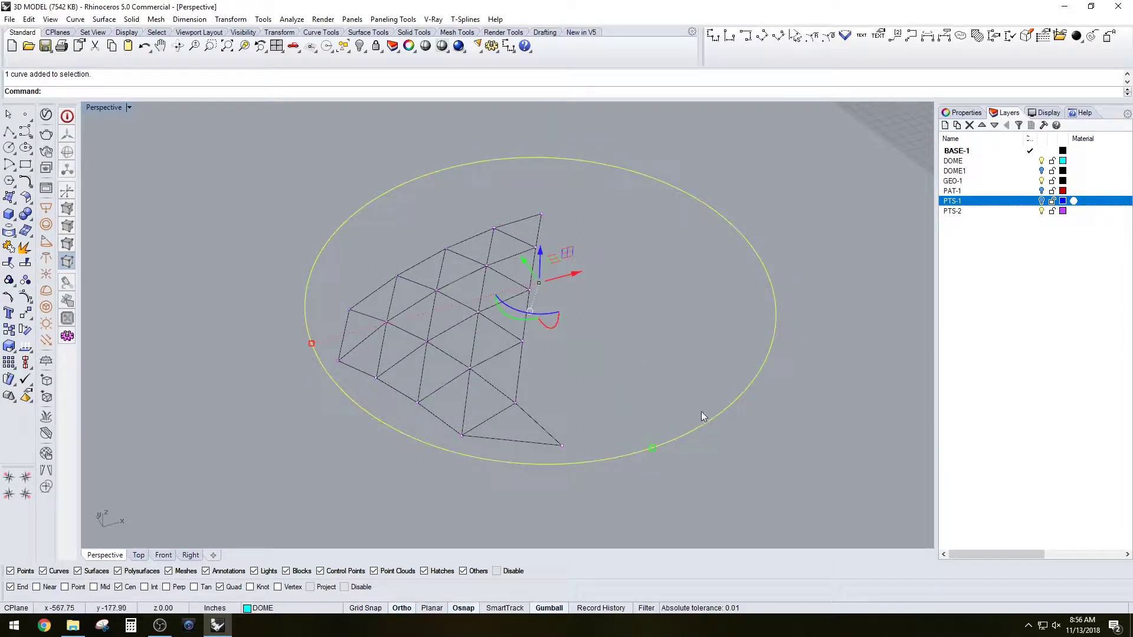
{"action": "scroll", "coordinate": [578, 465], "scroll_direction": "up", "scroll_amount": 4}
{"action": "right_click_drag", "start_coordinate": [631, 466], "coordinate": [656, 452]}
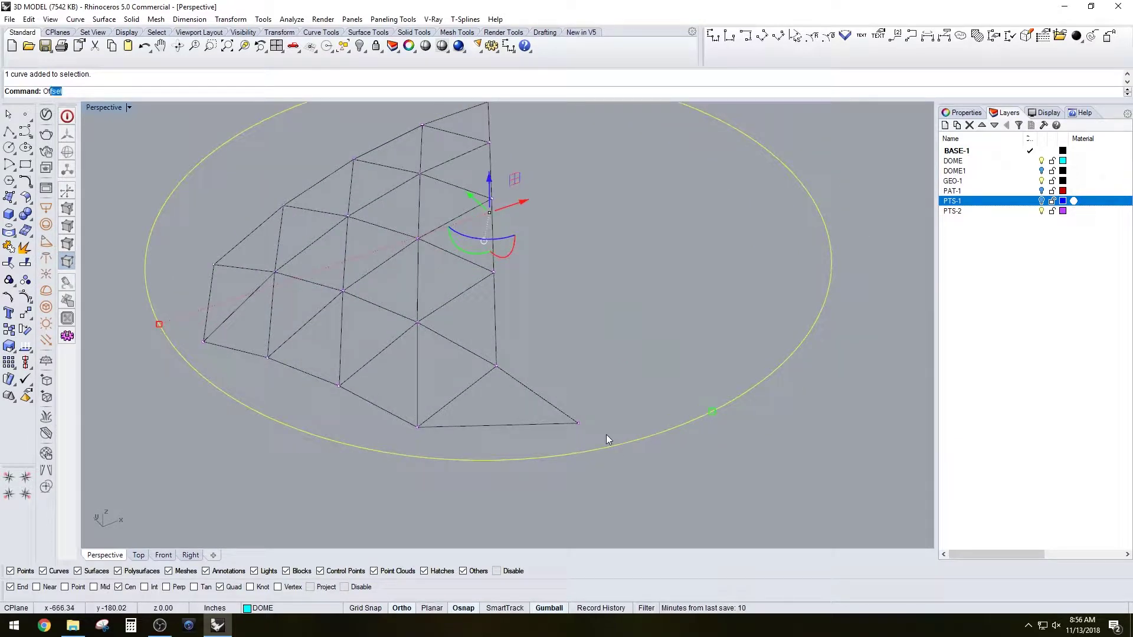
{"action": "key", "text": "Return"}
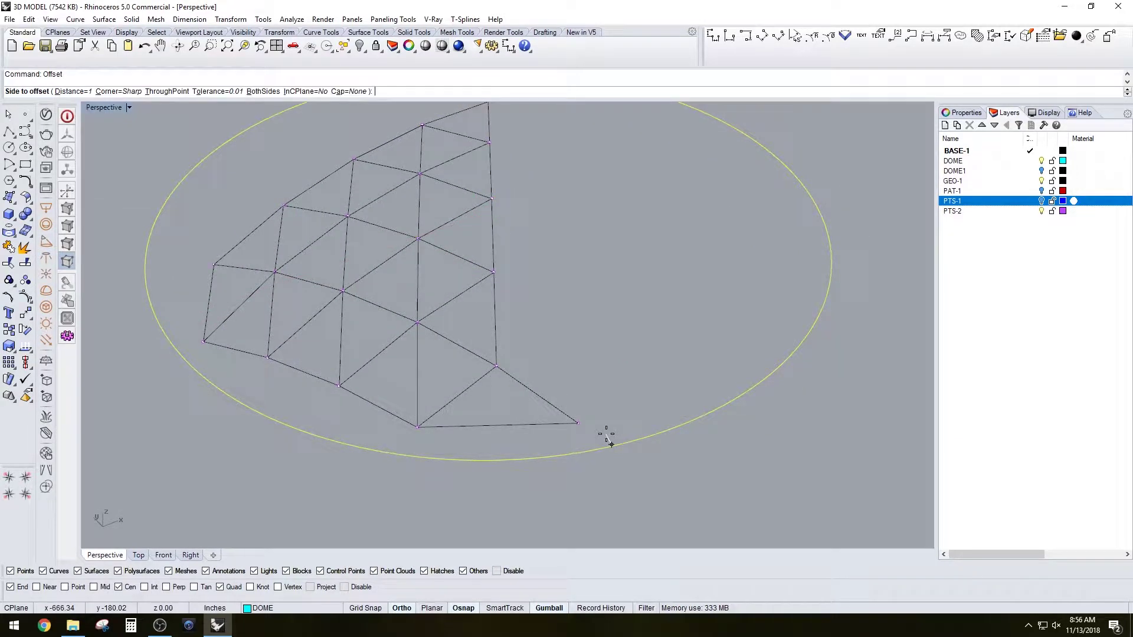
{"action": "type", "text": "12"}
{"action": "key", "text": "Return"}
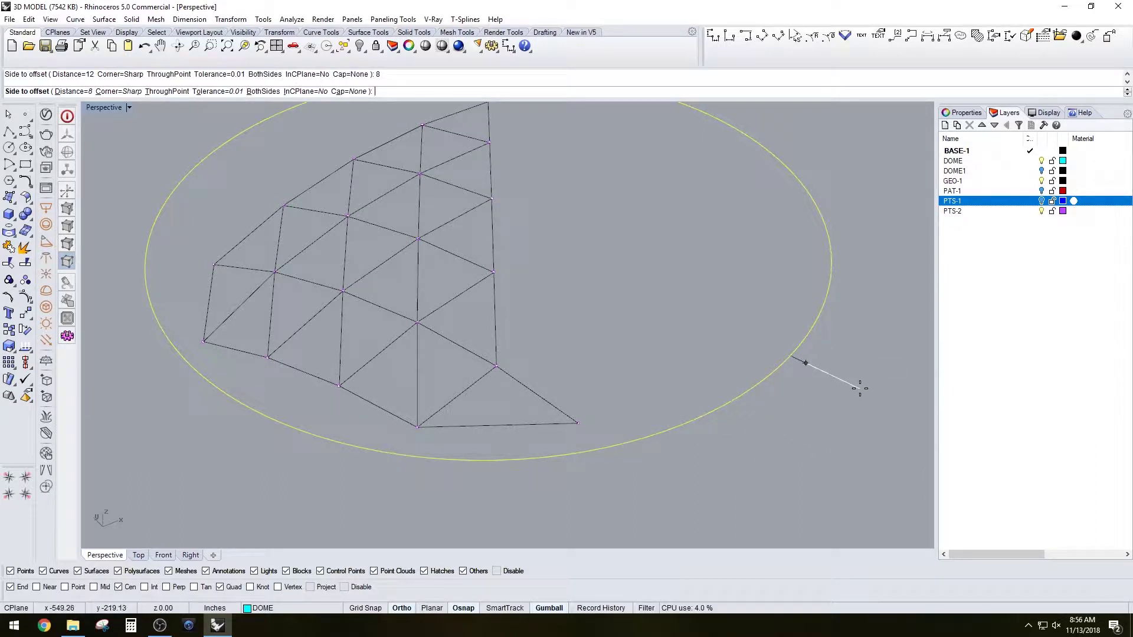
{"action": "left_click", "coordinate": [800, 366]}
{"action": "key", "text": "Escape"}
{"action": "right_click_drag", "start_coordinate": [679, 455], "coordinate": [657, 443]}
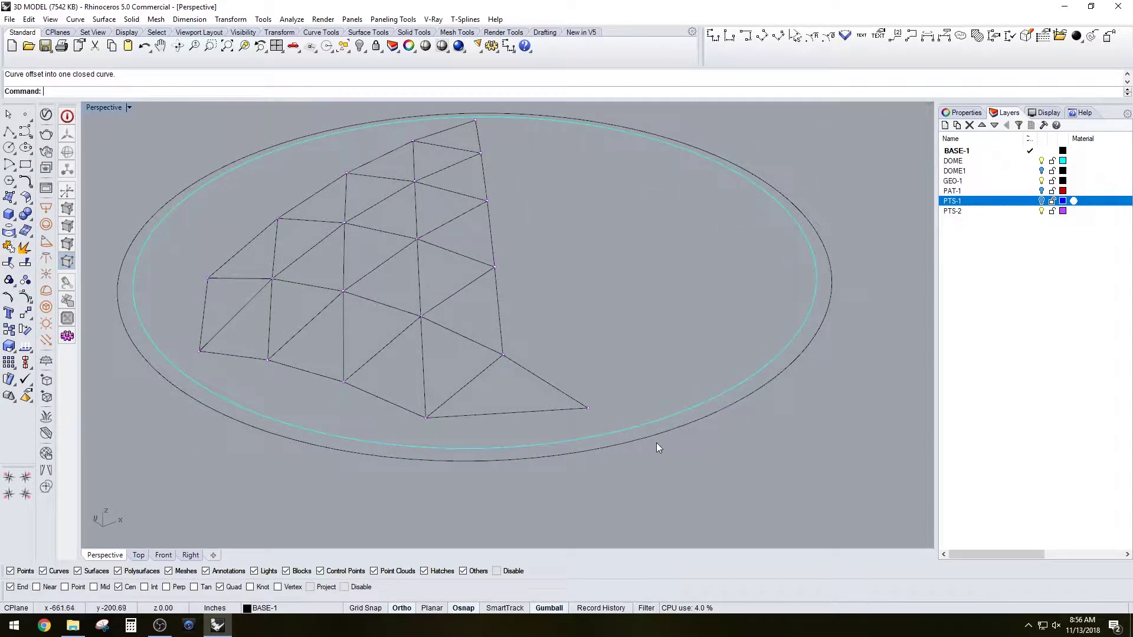
Scale a copy of the framework segment about the dome's centre, from the inner base circle's quadrant to the offset circle's quadrant.
{"action": "left_click", "coordinate": [657, 435]}
{"action": "left_click", "coordinate": [659, 431]}
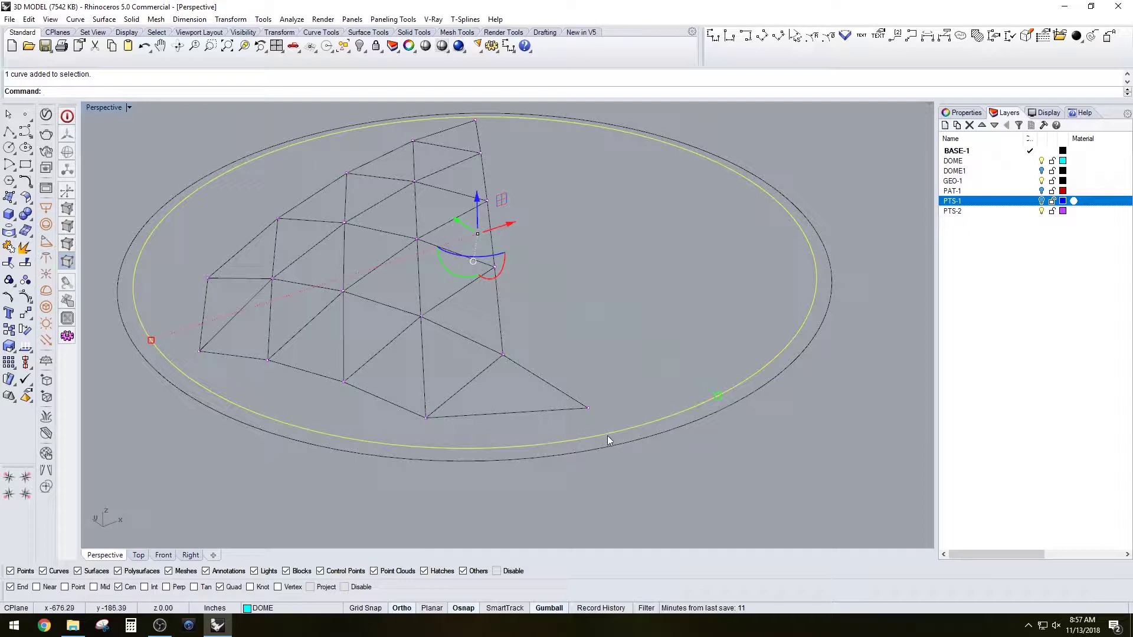
{"action": "key", "text": "Escape"}
{"action": "scroll", "coordinate": [603, 435], "scroll_direction": "down", "scroll_amount": 4}
{"action": "left_click_drag", "start_coordinate": [175, 143], "coordinate": [791, 458]}
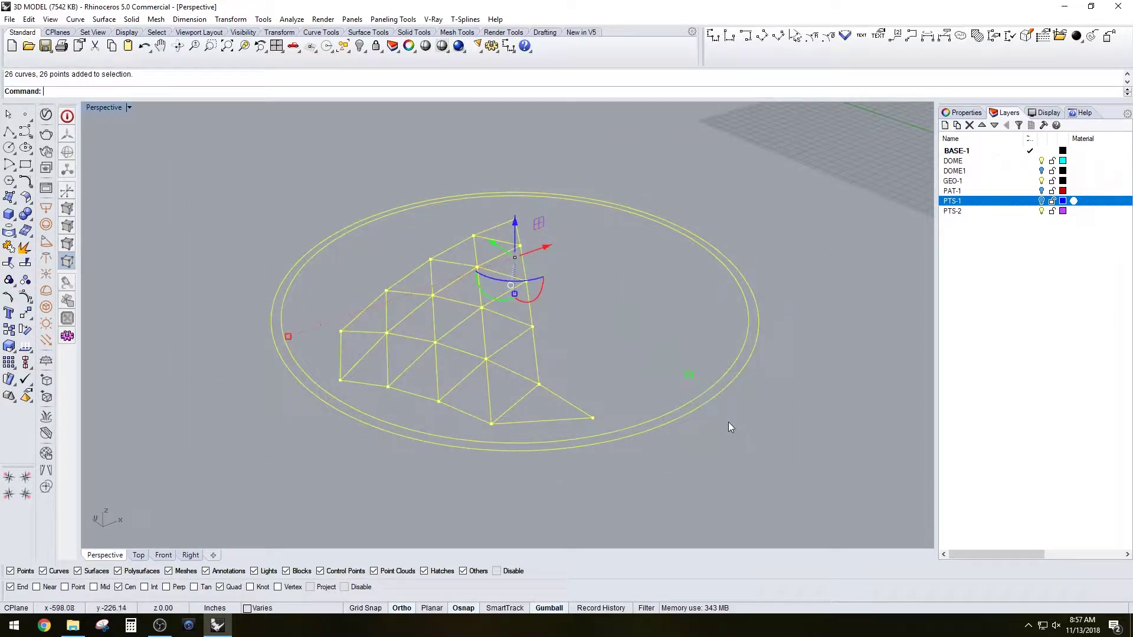
{"action": "left_click_drag", "start_coordinate": [728, 422], "coordinate": [641, 369], "text": "ctrl"}
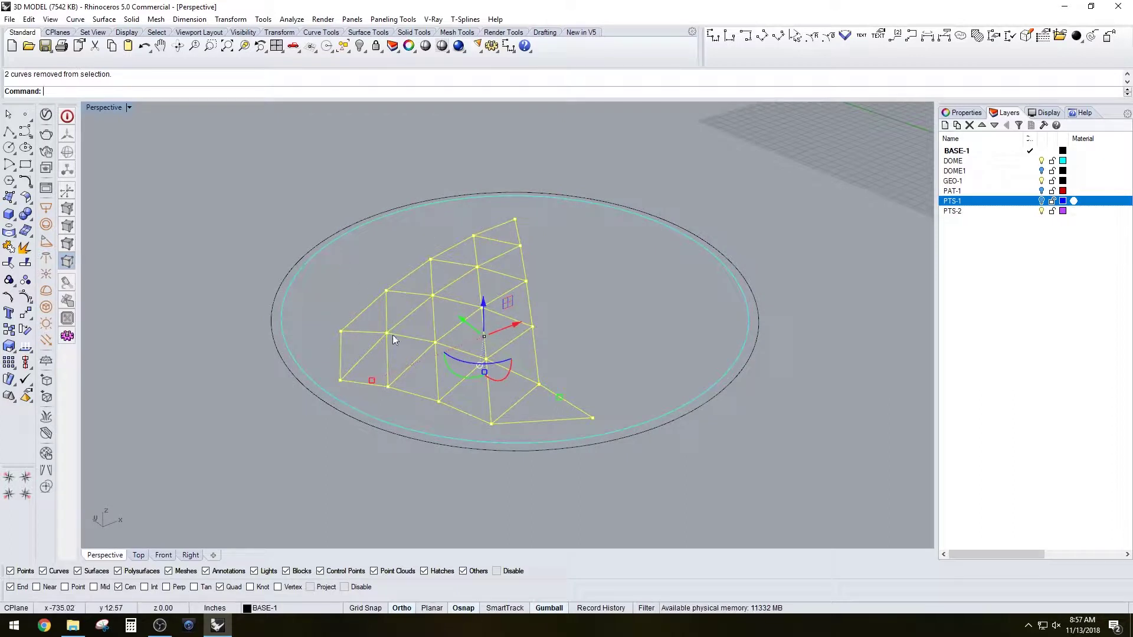
{"action": "type", "text": "scale"}
{"action": "key", "text": "Return"}
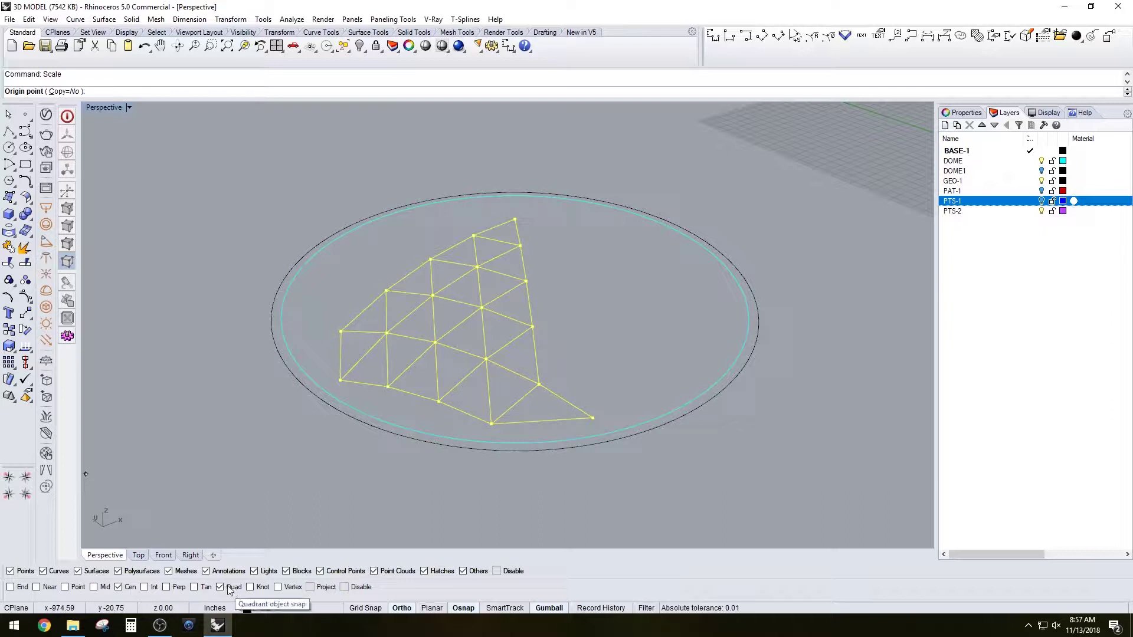
{"action": "left_click", "coordinate": [664, 405]}
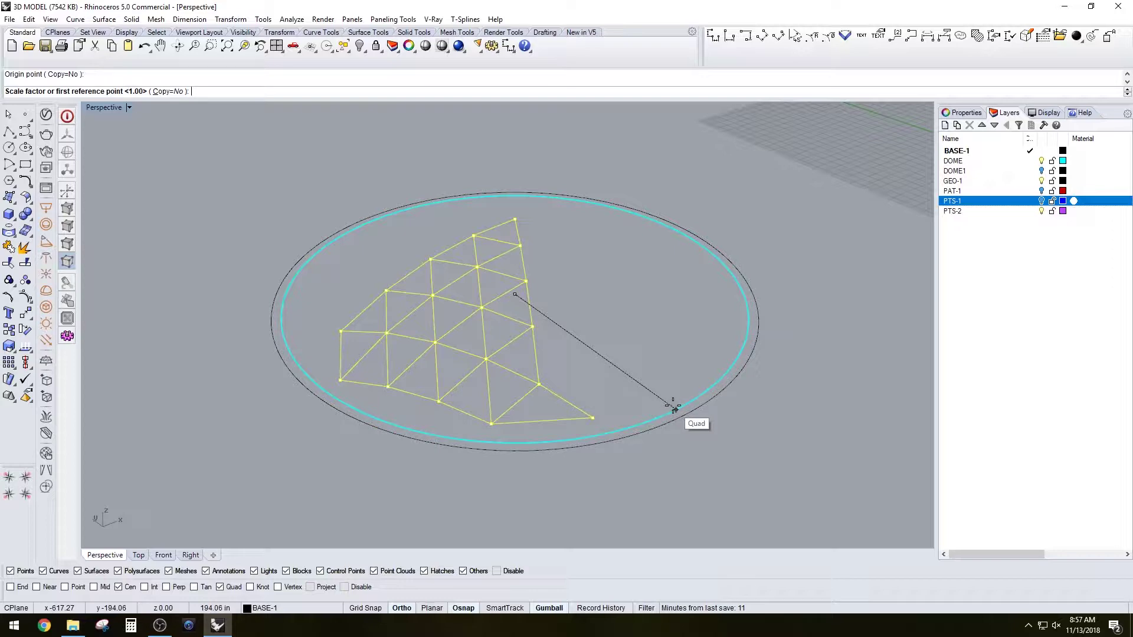
{"action": "left_click", "coordinate": [674, 406]}
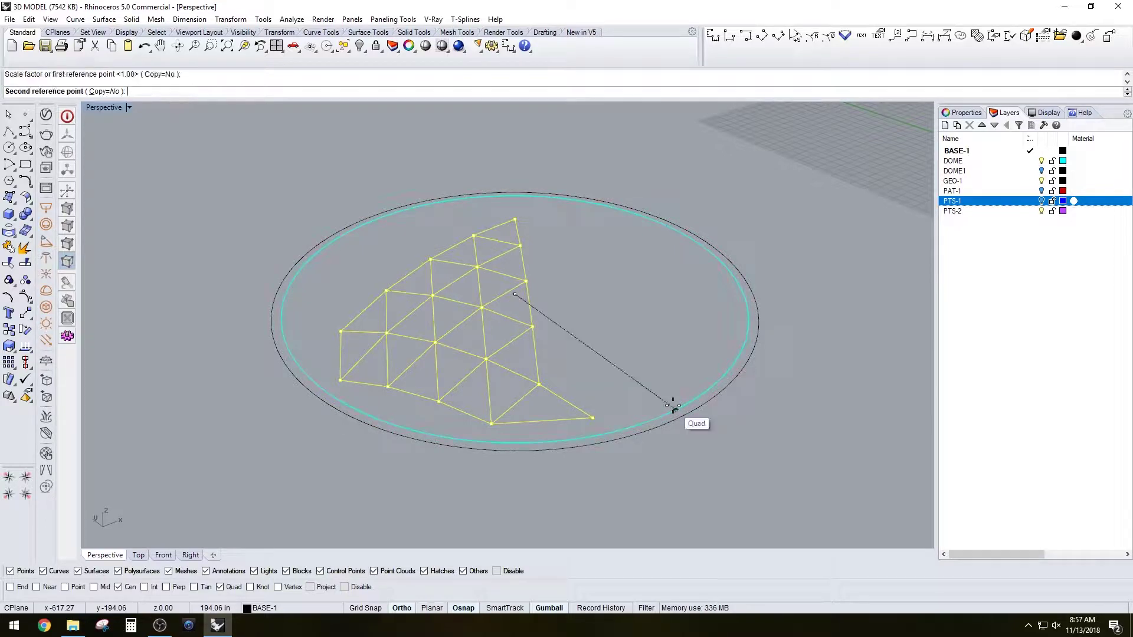
{"action": "left_click", "coordinate": [106, 92]}
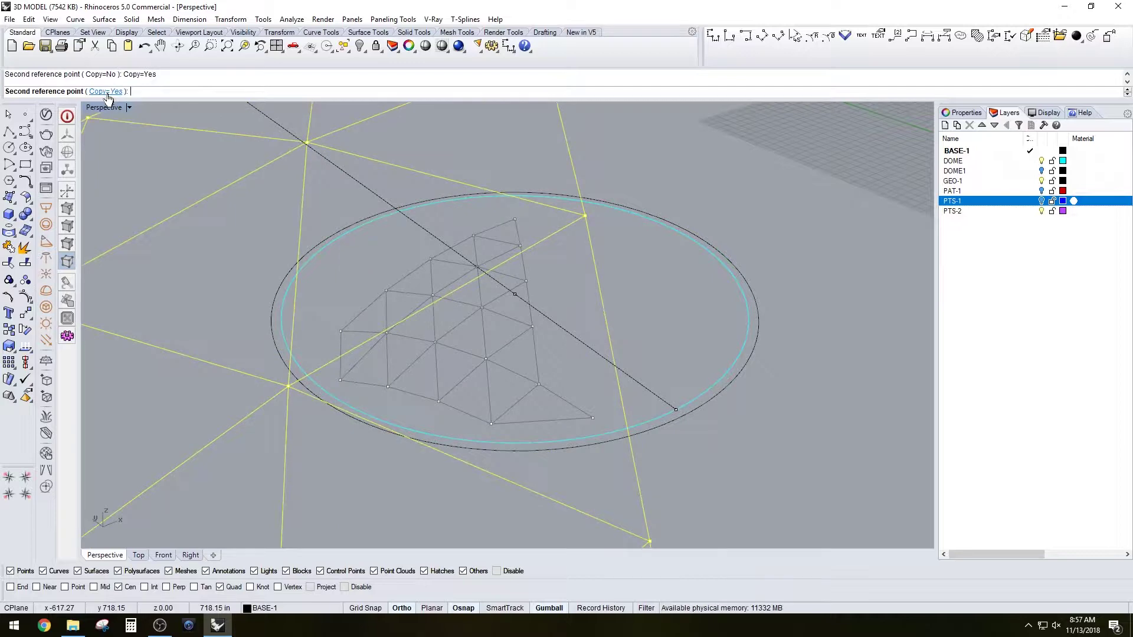
{"action": "left_click", "coordinate": [684, 414]}
{"action": "right_click_drag", "start_coordinate": [662, 349], "coordinate": [784, 300]}
{"action": "right_click_drag", "start_coordinate": [501, 264], "coordinate": [789, 362]}
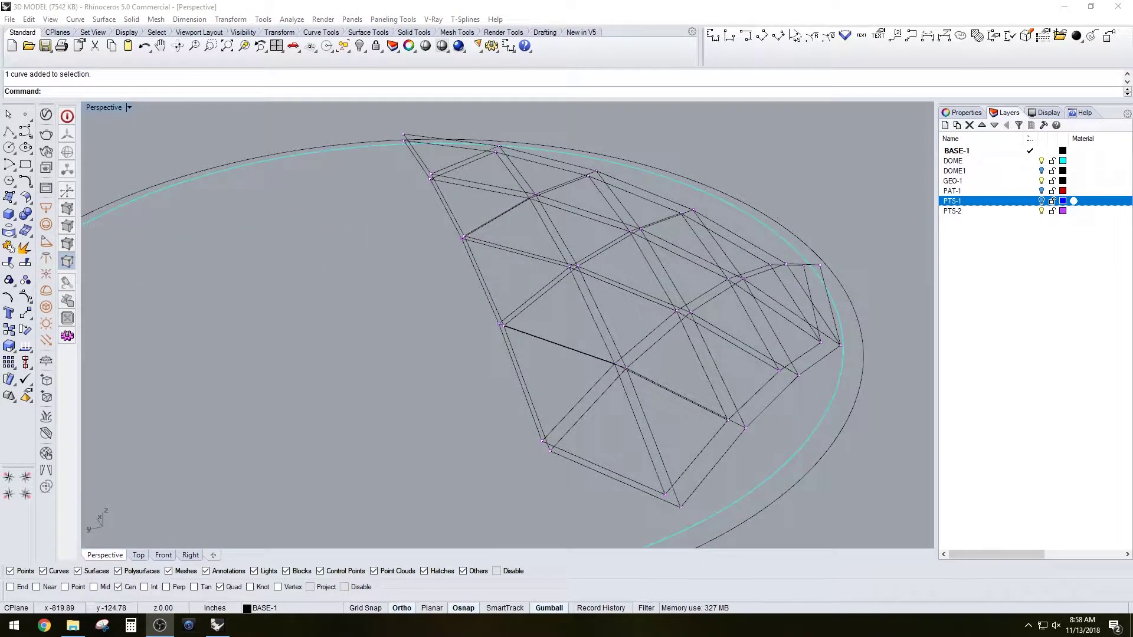
Add a new layer named SOLID-1.
{"action": "left_click", "coordinate": [947, 212]}
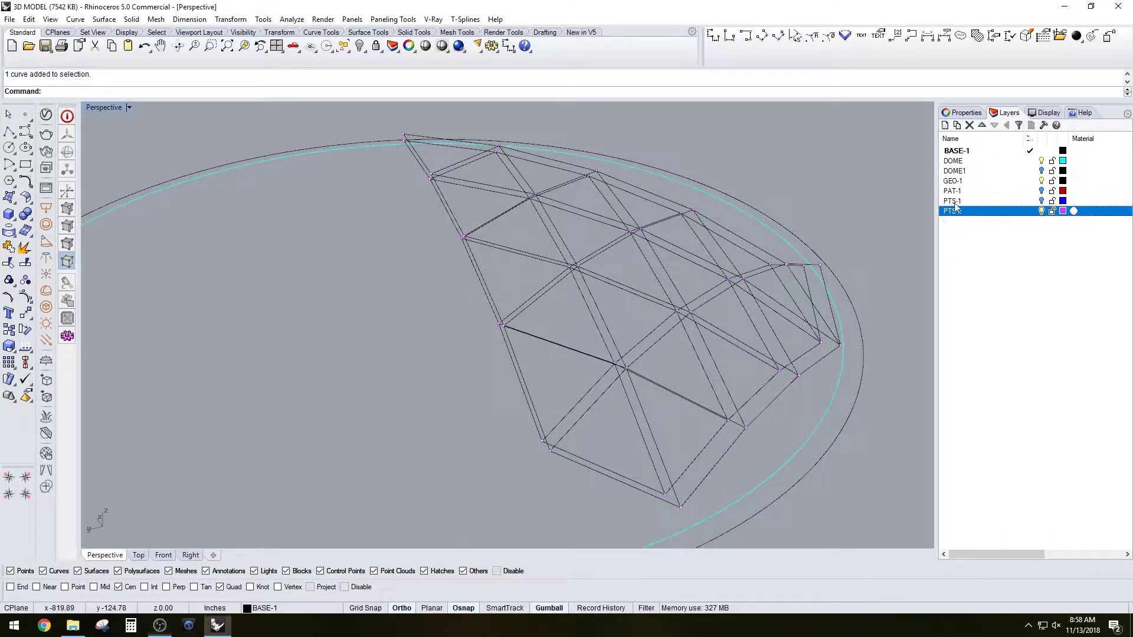
{"action": "left_click", "coordinate": [945, 126]}
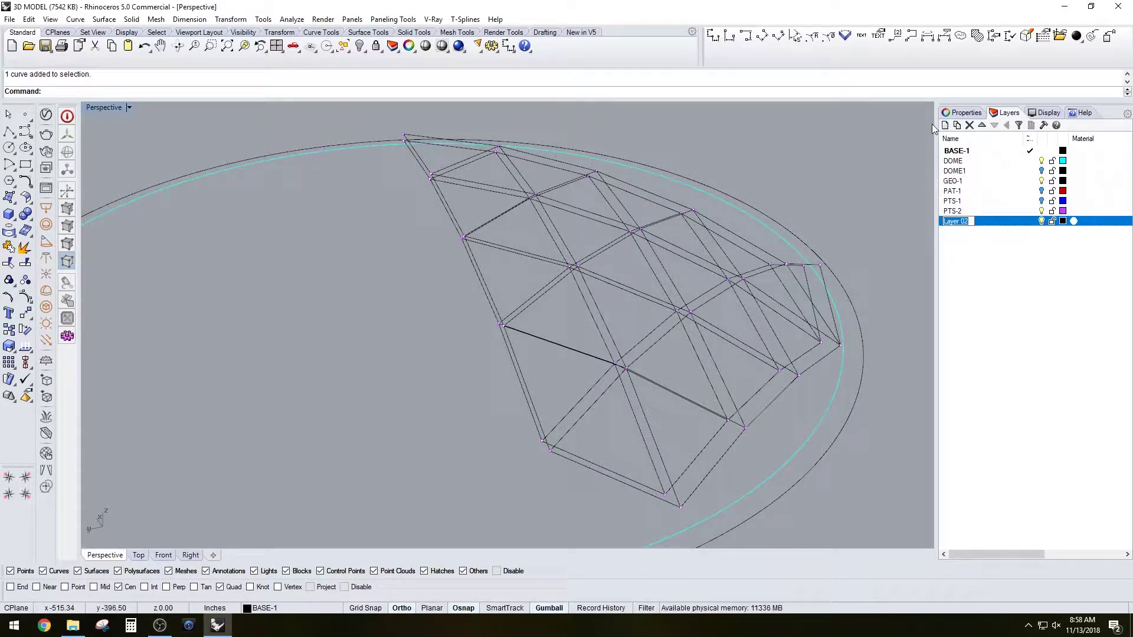
{"action": "type", "text": "SO"}
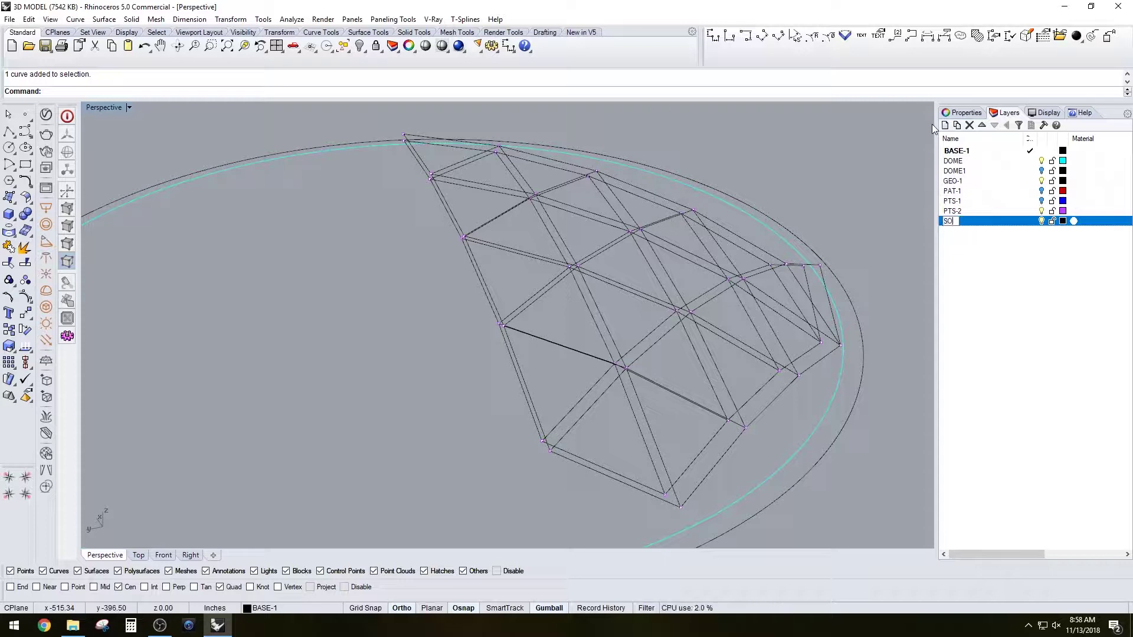
{"action": "type", "text": "LID-1"}
{"action": "key", "text": "Return"}
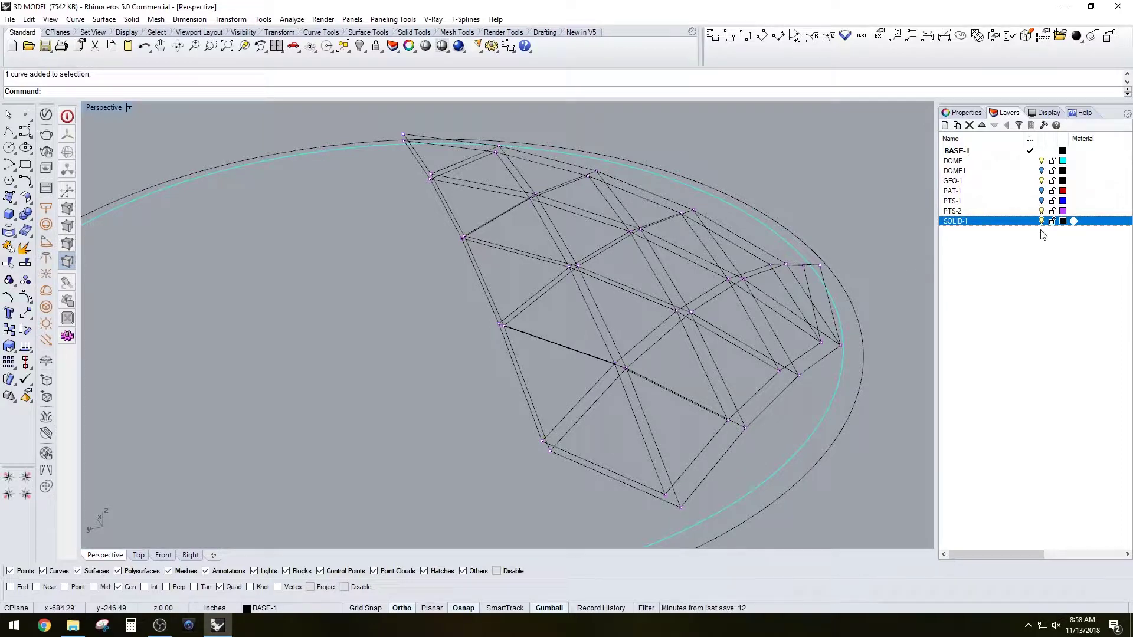
Set the SOLID-1 layer's colour to Magenta and make it the current layer.
{"action": "left_click", "coordinate": [1062, 221]}
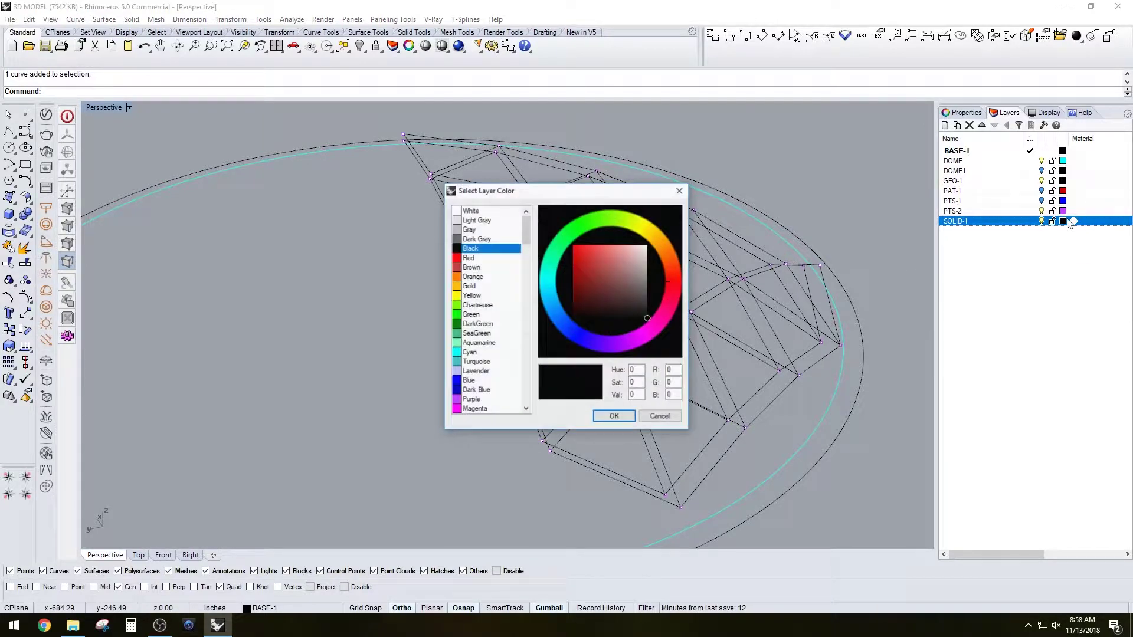
{"action": "left_click", "coordinate": [475, 409]}
{"action": "left_click", "coordinate": [614, 417]}
{"action": "left_click", "coordinate": [595, 400]}
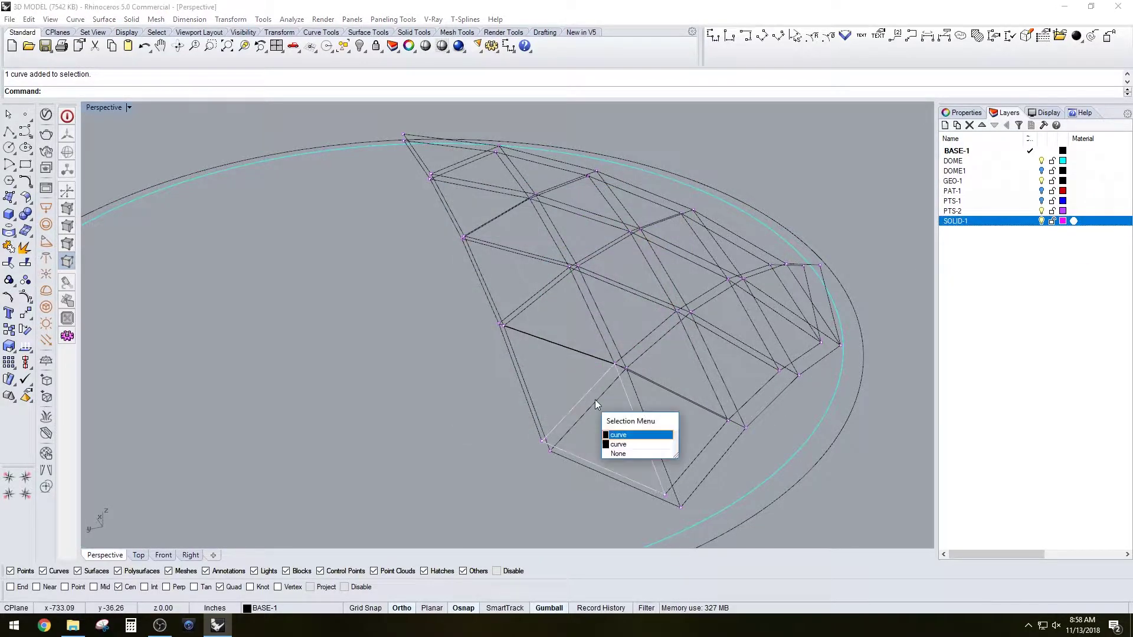
{"action": "key", "text": "Escape"}
{"action": "left_click", "coordinate": [1033, 224]}
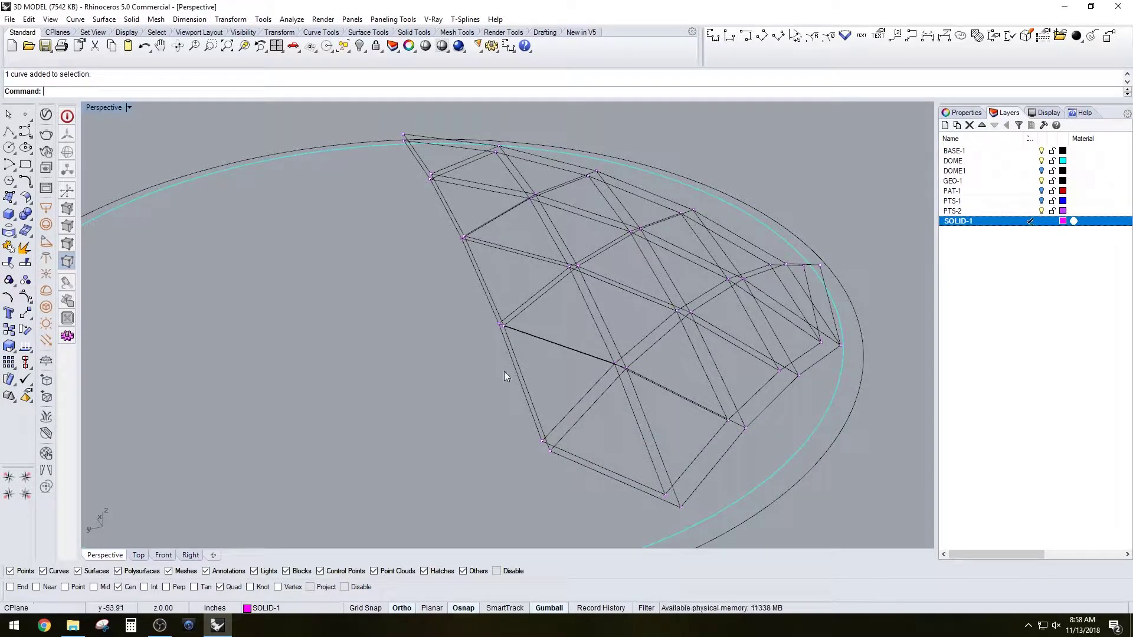
Loft between the inner and outer curves of the first triangle at the segment's base corner, using the Tight style.
{"action": "right_click_drag", "start_coordinate": [821, 381], "coordinate": [738, 354]}
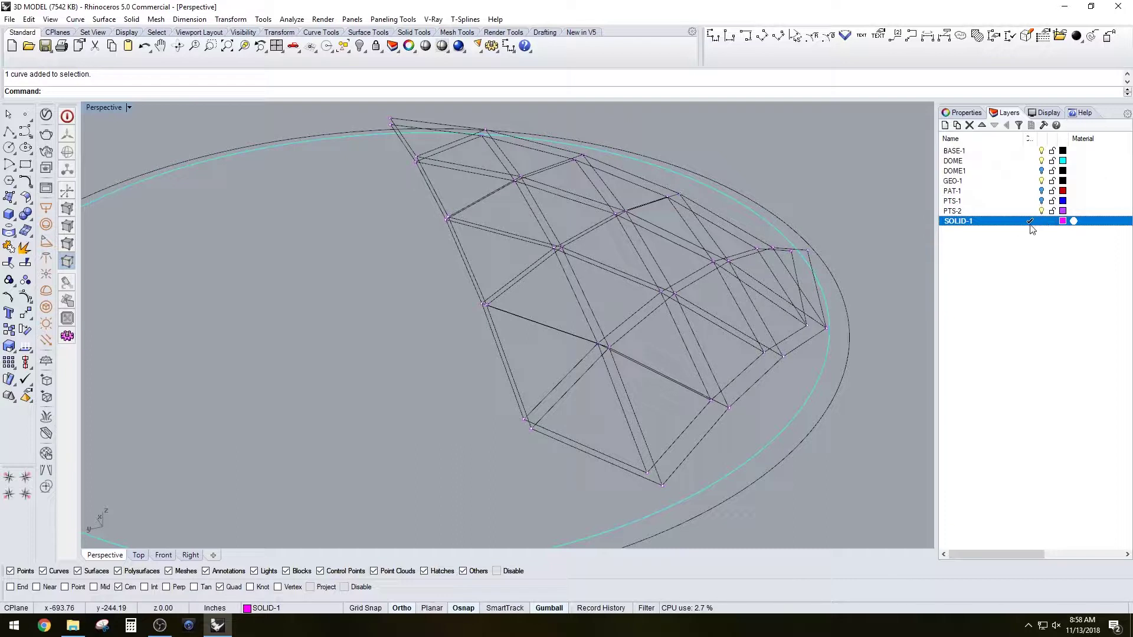
{"action": "left_click", "coordinate": [498, 363]}
{"action": "left_click", "coordinate": [565, 444]}
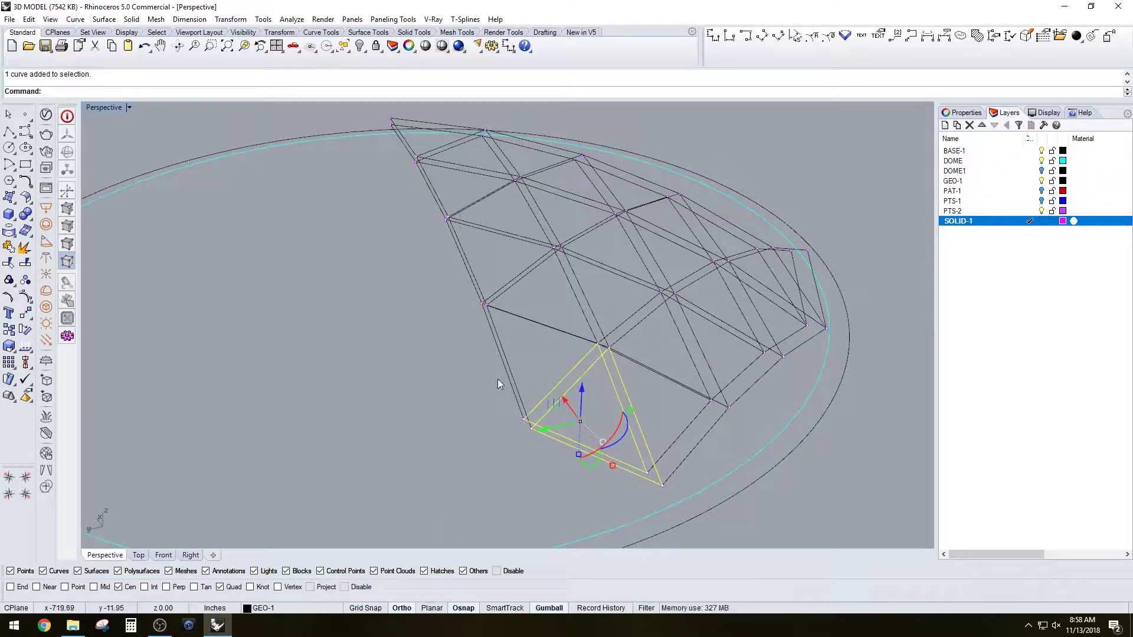
{"action": "type", "text": "ft"}
{"action": "key", "text": "Return"}
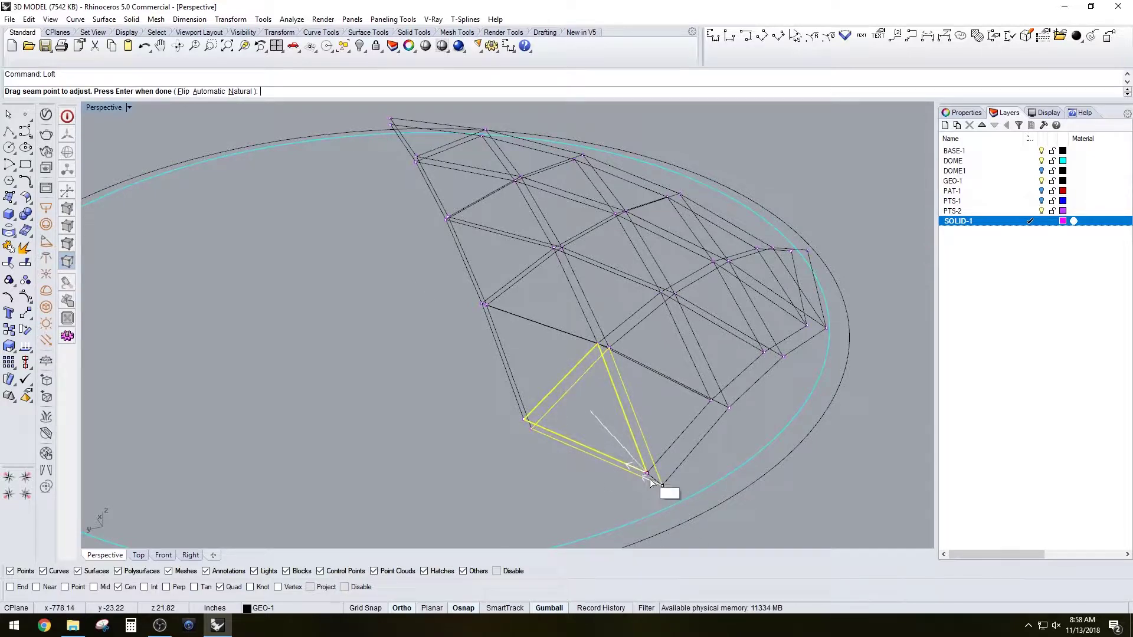
{"action": "key", "text": "Return"}
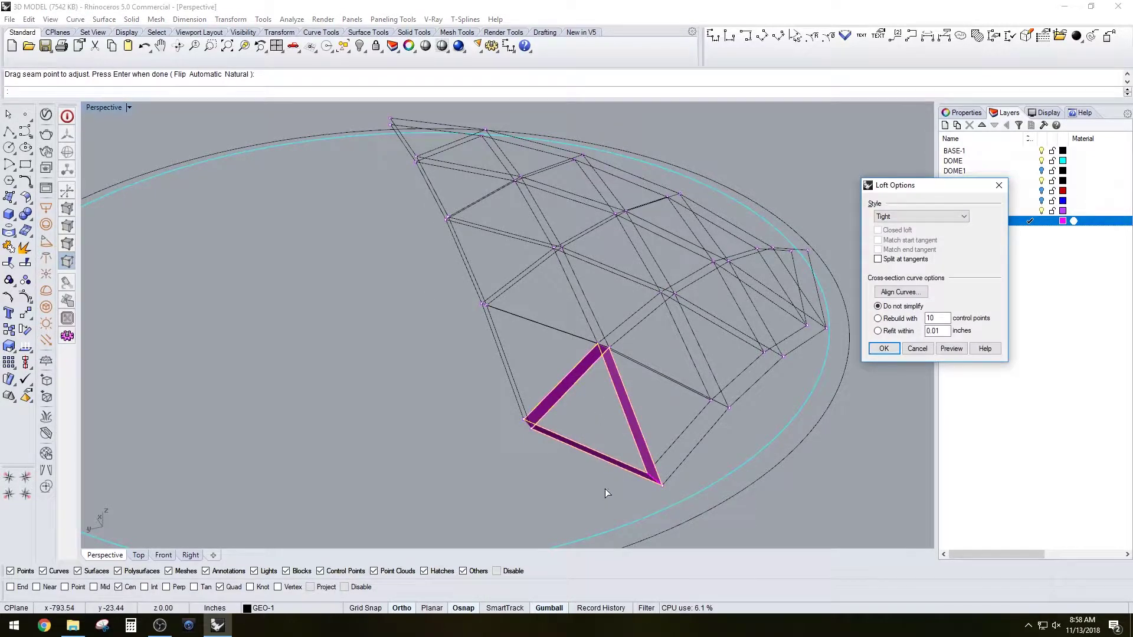
{"action": "key", "text": "Return"}
Examine the lofted triangle up close from several sides and within the whole framework segment.
{"action": "right_click_drag", "start_coordinate": [604, 489], "coordinate": [640, 449]}
{"action": "scroll", "coordinate": [636, 294], "scroll_direction": "up", "scroll_amount": 5}
{"action": "key", "text": "Escape"}
{"action": "left_click", "coordinate": [660, 371]}
{"action": "right_click_drag", "start_coordinate": [660, 371], "coordinate": [458, 326]}
{"action": "key", "text": "Escape"}
{"action": "scroll", "coordinate": [600, 395], "scroll_direction": "down", "scroll_amount": 6}
{"action": "scroll", "coordinate": [510, 419], "scroll_direction": "up", "scroll_amount": 3}
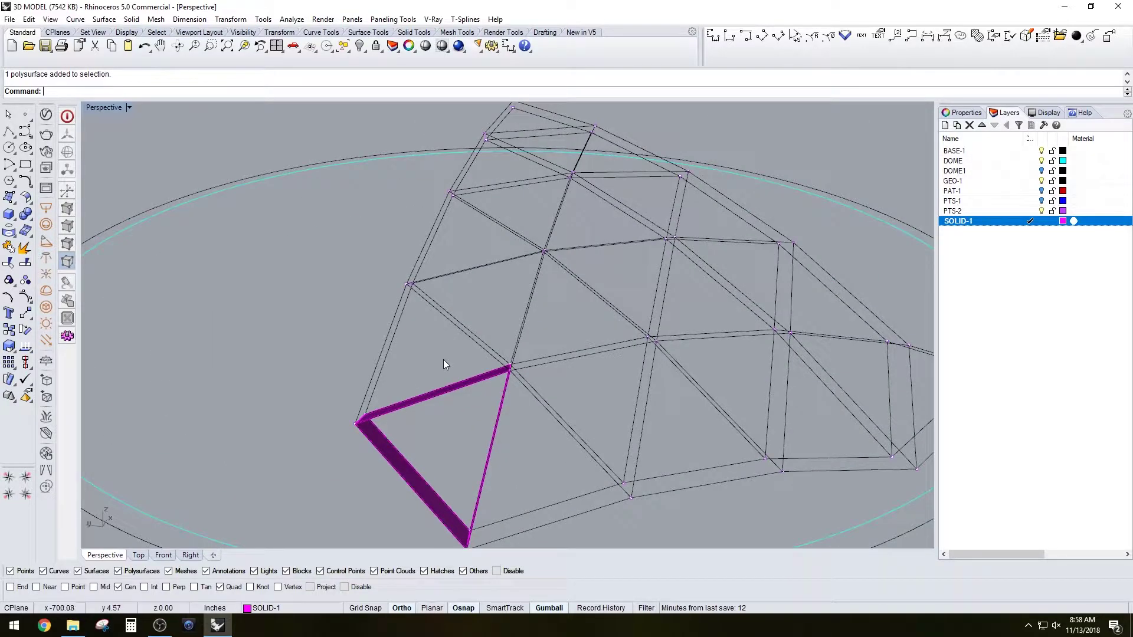
{"action": "scroll", "coordinate": [444, 364], "scroll_direction": "down", "scroll_amount": 2}
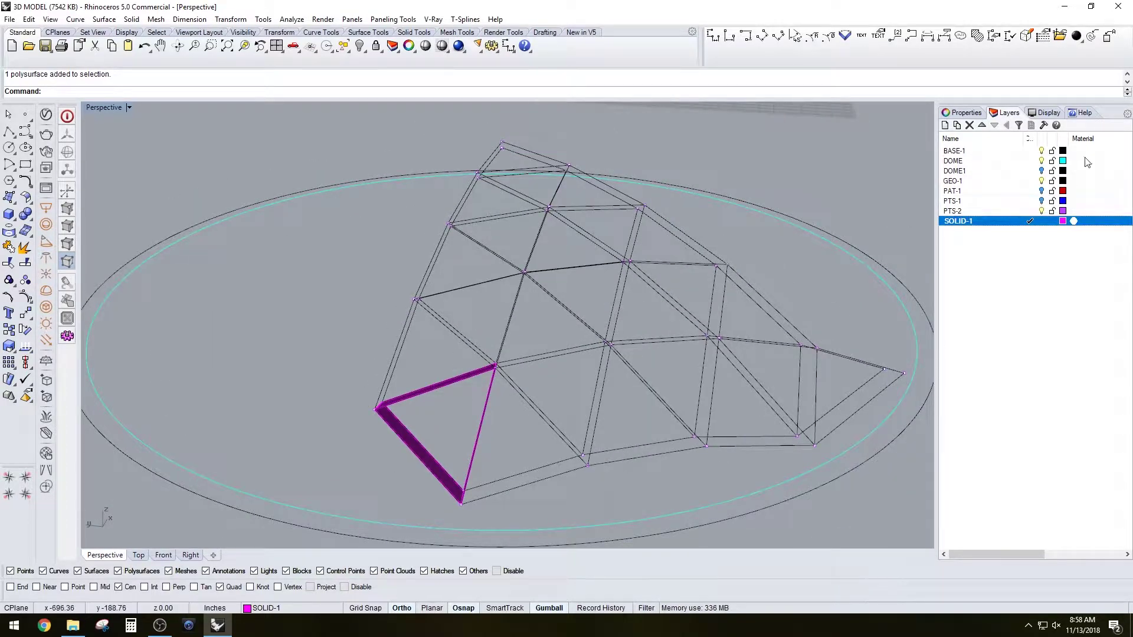
Hide the PTS-2 layer and loft the inner and outer curves of the base-row triangle adjoining the first lofted one.
{"action": "left_click", "coordinate": [1046, 212]}
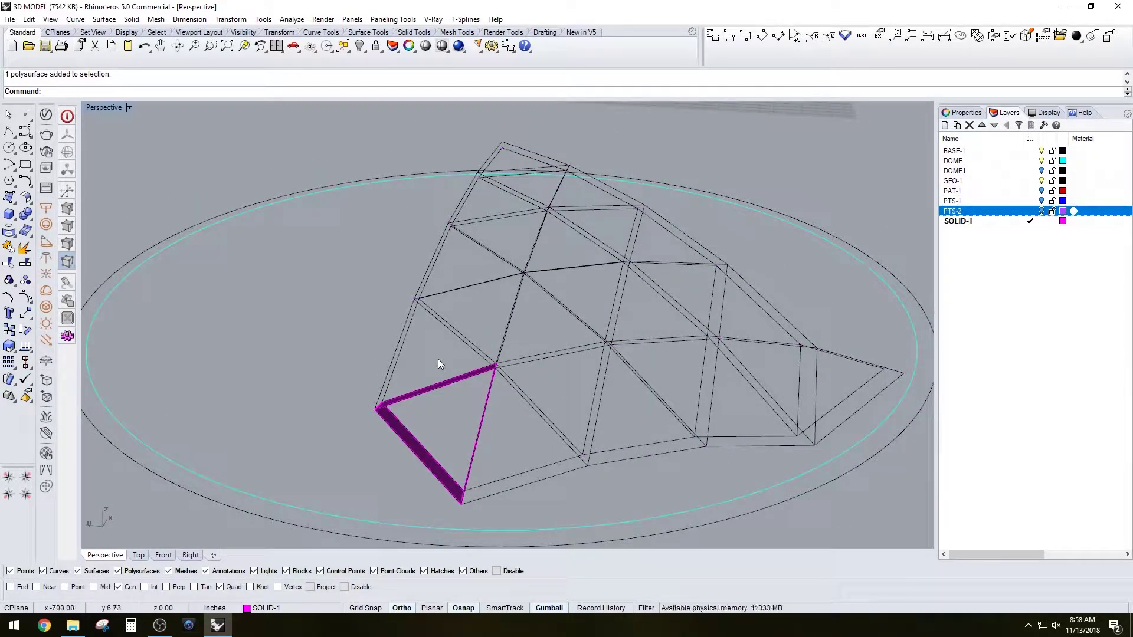
{"action": "left_click_drag", "start_coordinate": [441, 358], "coordinate": [599, 514]}
{"action": "left_click_drag", "start_coordinate": [428, 348], "coordinate": [600, 515]}
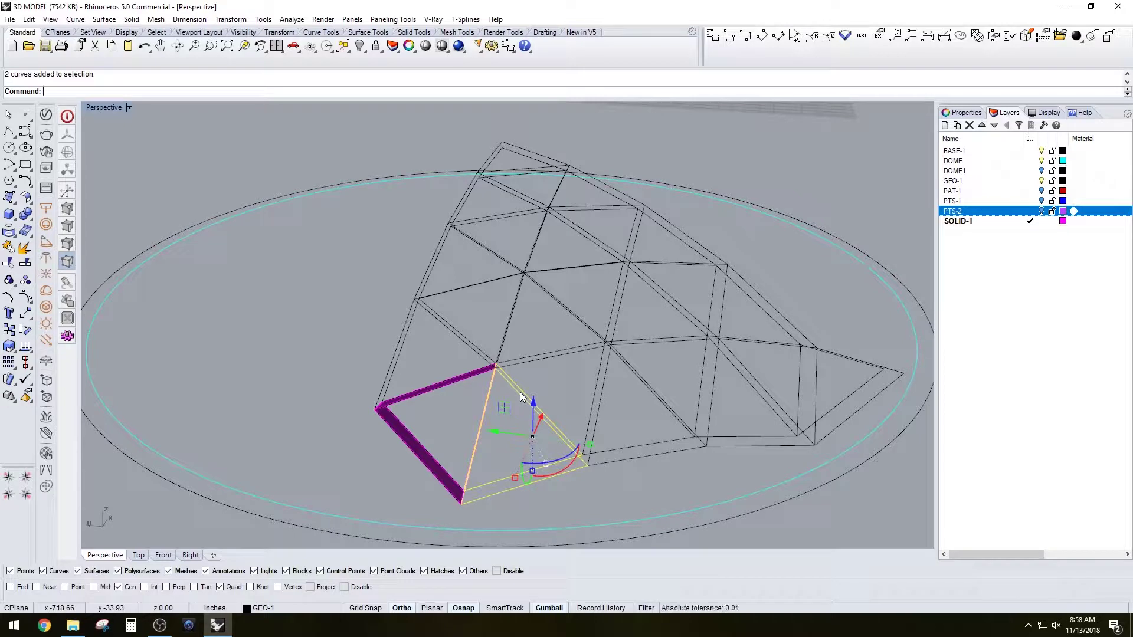
{"action": "type", "text": "Loft"}
{"action": "key", "text": "Return"}
{"action": "key", "text": "Return"}
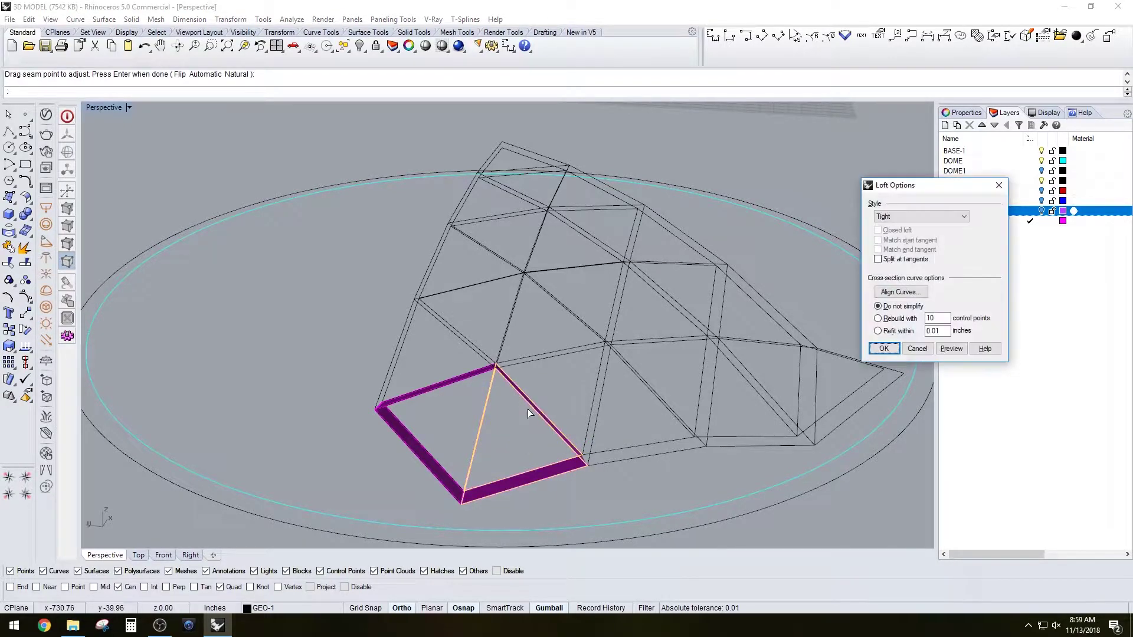
{"action": "key", "text": "Return"}
Loft the inner and outer curves of the middle upright triangle in the base row.
{"action": "left_click_drag", "start_coordinate": [556, 327], "coordinate": [720, 479]}
{"action": "right_click_drag", "start_coordinate": [744, 435], "coordinate": [547, 344]}
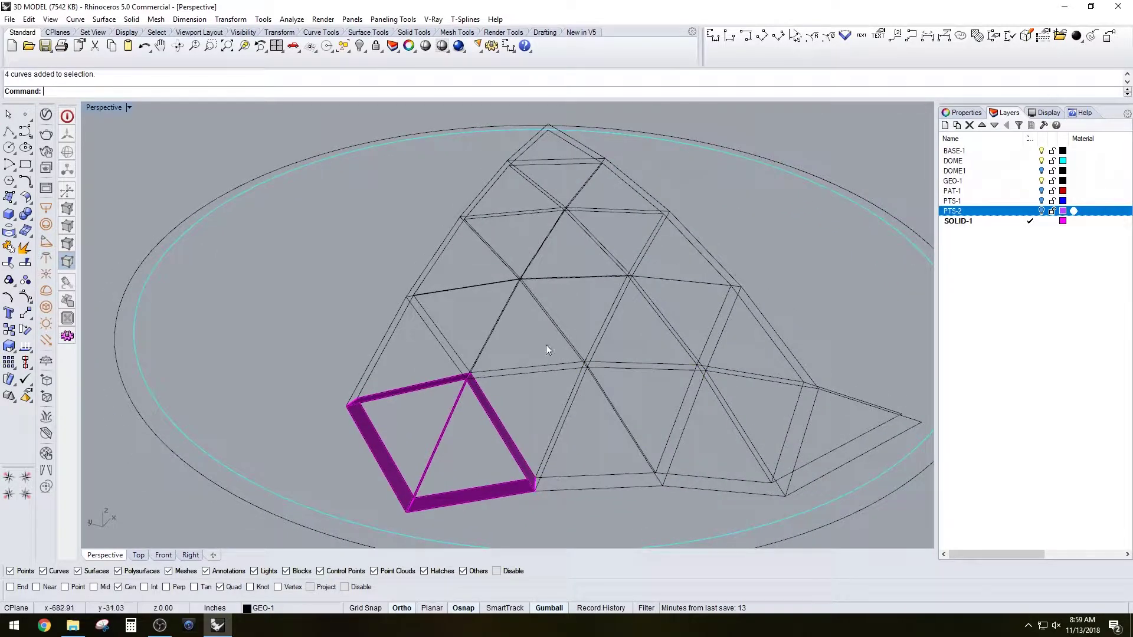
{"action": "key", "text": "Return"}
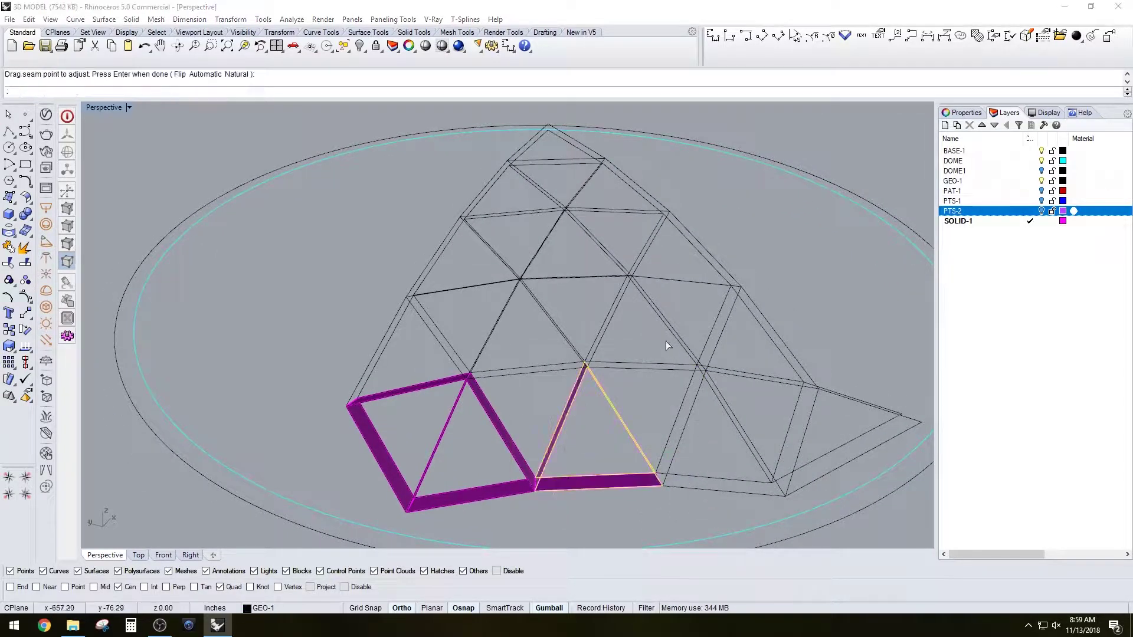
{"action": "key", "text": "Return"}
{"action": "key", "text": "Return"}
Loft the curve pair of the following upright base-row triangle, just before the segment's pointed end.
{"action": "left_click_drag", "start_coordinate": [628, 348], "coordinate": [789, 515]}
{"action": "right_click_drag", "start_coordinate": [789, 515], "coordinate": [726, 428]}
{"action": "key", "text": "Return"}
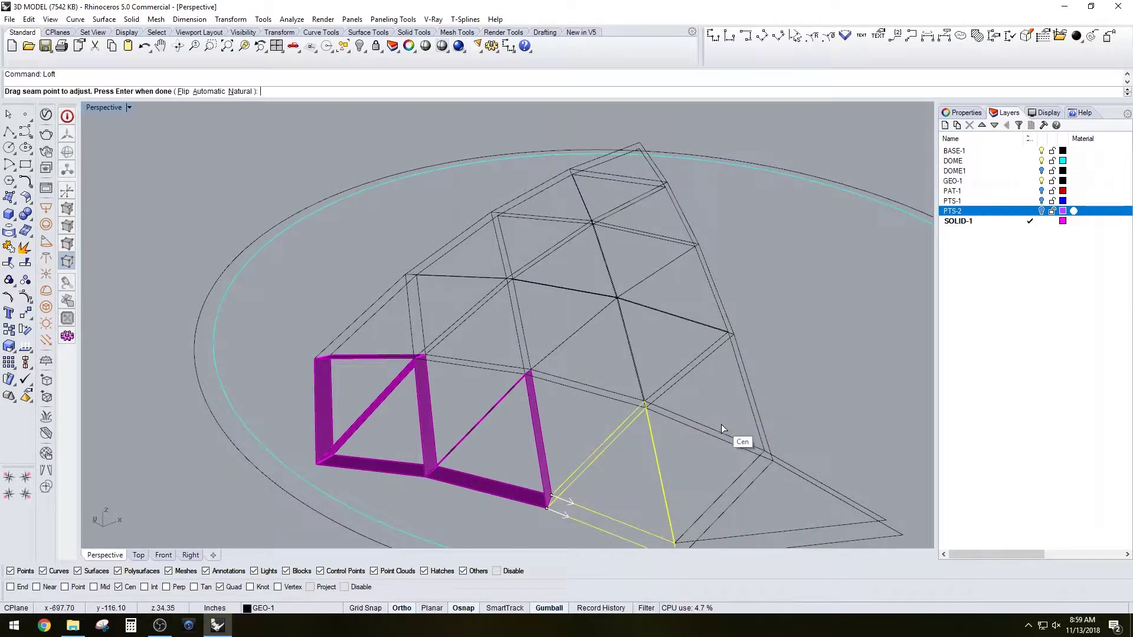
{"action": "key", "text": "Return"}
{"action": "key", "text": "Return"}
Loft the inner and outer curves of the last base-row triangle at the segment's pointed end.
{"action": "right_click_drag", "start_coordinate": [710, 472], "coordinate": [650, 360]}
{"action": "left_click_drag", "start_coordinate": [649, 360], "coordinate": [888, 478]}
{"action": "key", "text": "Return"}
{"action": "key", "text": "Return"}
{"action": "key", "text": "Return"}
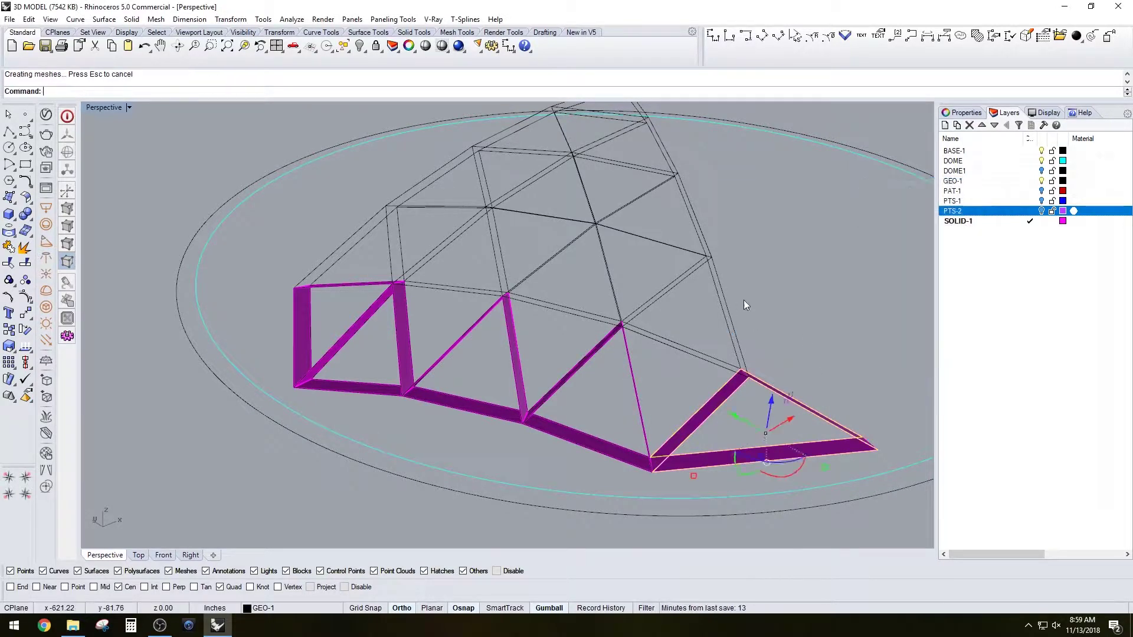
Loft the curve pair of the edge triangle one row above the pointed end, the fourth row from the apex.
{"action": "right_click_drag", "start_coordinate": [743, 299], "coordinate": [615, 253]}
{"action": "key", "text": "Escape"}
{"action": "left_click_drag", "start_coordinate": [771, 359], "coordinate": [803, 403]}
{"action": "key", "text": "Return"}
{"action": "key", "text": "Return"}
{"action": "key", "text": "Return"}
{"action": "right_click_drag", "start_coordinate": [726, 210], "coordinate": [735, 265], "text": "shift"}
{"action": "key", "text": "Escape"}
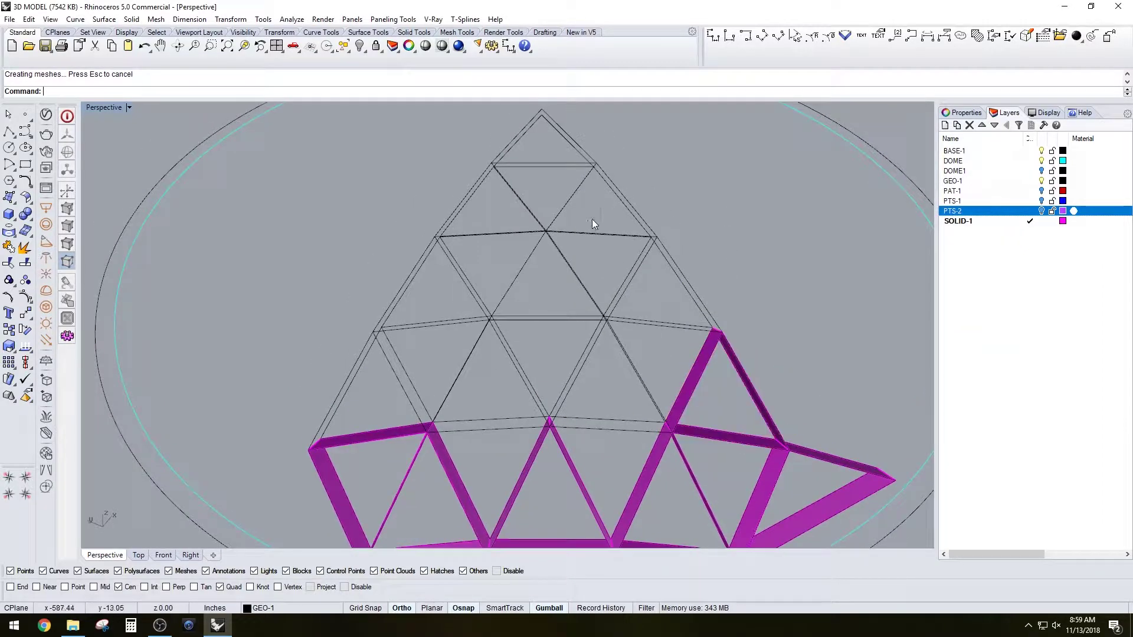
Loft the curve pair of the triangle in the third row from the apex, along the same edge.
{"action": "left_click_drag", "start_coordinate": [595, 202], "coordinate": [771, 339]}
{"action": "key", "text": "Return"}
{"action": "key", "text": "Return"}
{"action": "key", "text": "Return"}
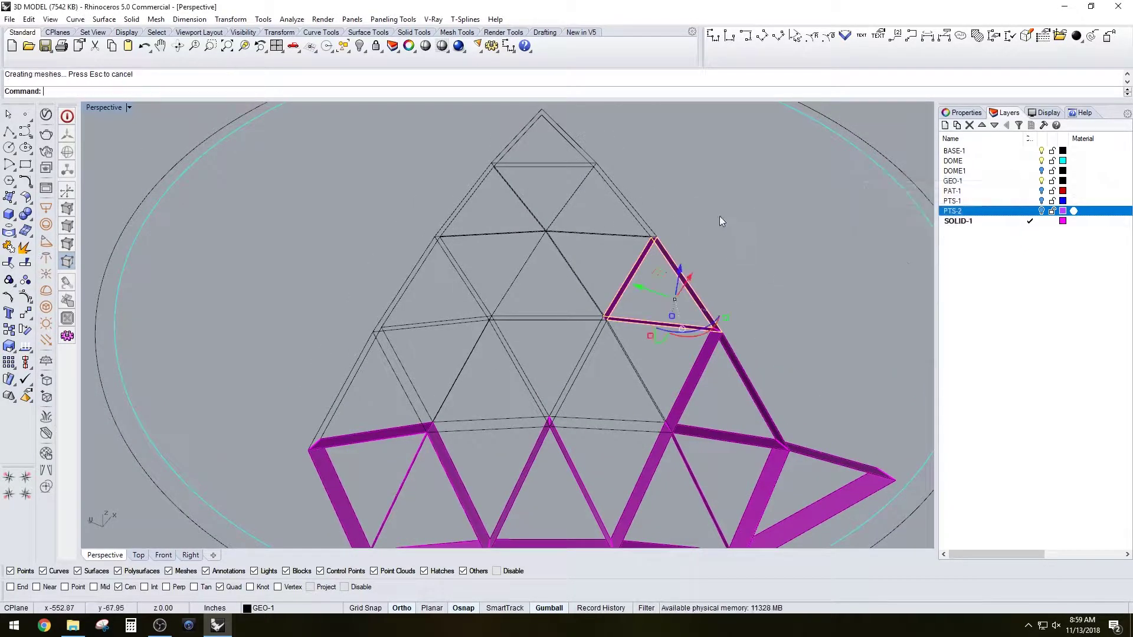
{"action": "key", "text": "Escape"}
Loft the curve pair of the triangle directly below the apex triangle, along the same edge.
{"action": "right_click_drag", "start_coordinate": [539, 142], "coordinate": [564, 205], "text": "shift"}
{"action": "left_click_drag", "start_coordinate": [564, 201], "coordinate": [709, 303]}
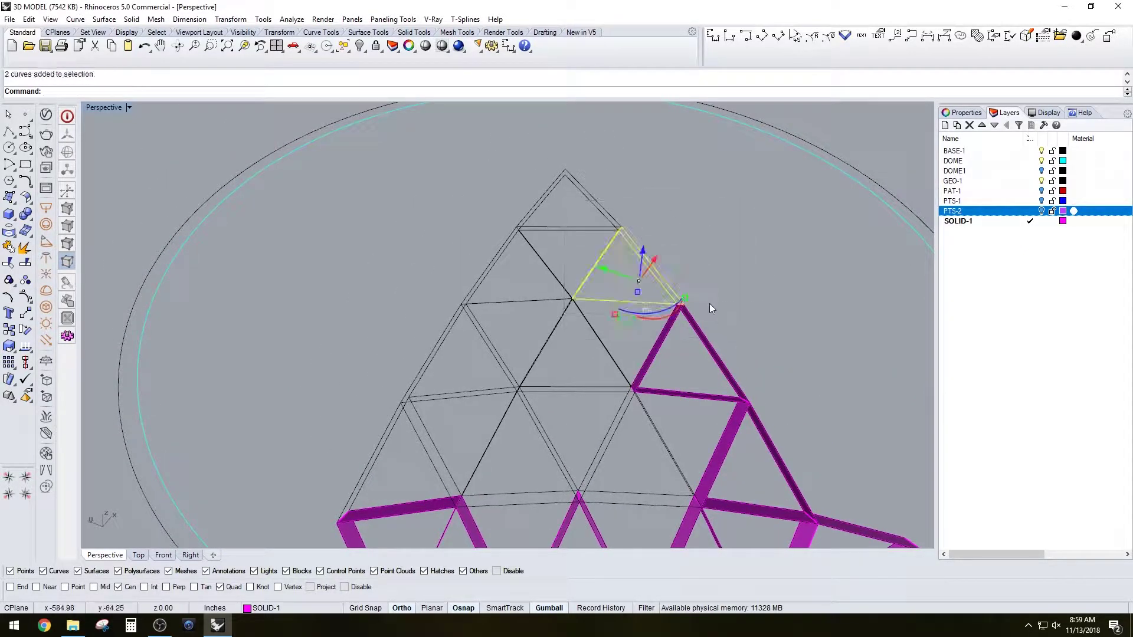
{"action": "key", "text": "Return"}
{"action": "key", "text": "Return"}
{"action": "key", "text": "Return"}
{"action": "key", "text": "Escape"}
Loft the inner and outer curves of the apex triangle at the top of the segment.
{"action": "left_click_drag", "start_coordinate": [468, 158], "coordinate": [650, 253]}
{"action": "right_click_drag", "start_coordinate": [649, 254], "coordinate": [619, 271]}
{"action": "key", "text": "Return"}
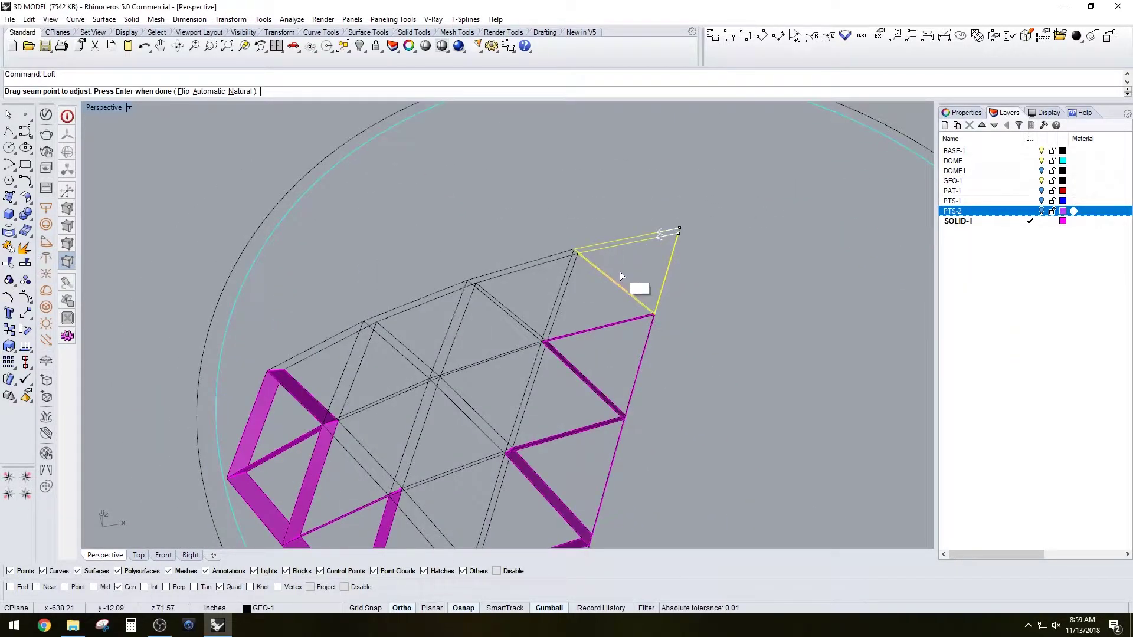
{"action": "key", "text": "Return"}
{"action": "key", "text": "Return"}
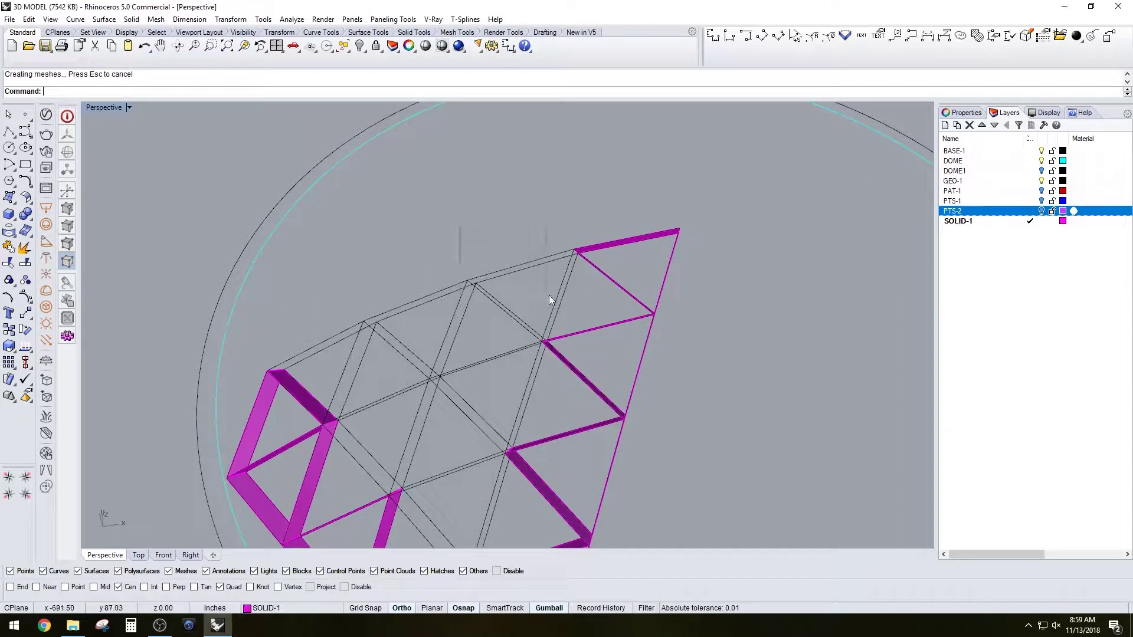
Loft the curve pair of the triangle directly below the apex triangle on the segment's opposite edge.
{"action": "left_click_drag", "start_coordinate": [550, 295], "coordinate": [601, 356]}
{"action": "right_click", "coordinate": [578, 334]}
{"action": "right_click", "coordinate": [577, 330]}
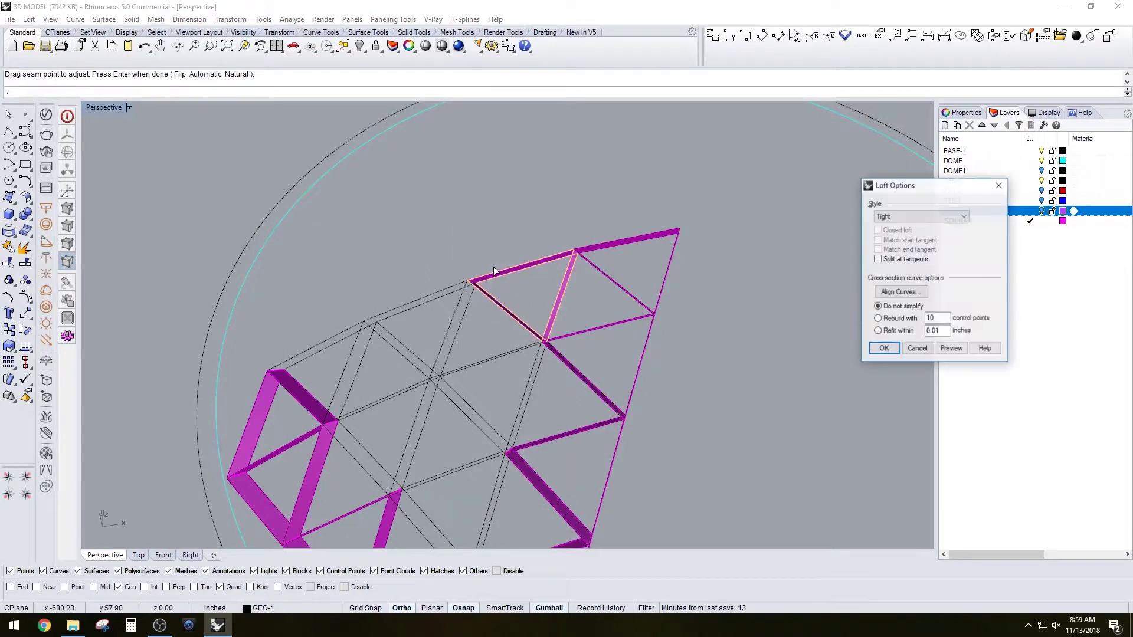
{"action": "key", "text": "Return"}
Loft the curve pair of the triangle in the third row from the apex on that opposite edge.
{"action": "right_click_drag", "start_coordinate": [455, 266], "coordinate": [626, 210], "text": "shift"}
{"action": "key", "text": "Escape"}
{"action": "left_click_drag", "start_coordinate": [467, 216], "coordinate": [637, 339]}
{"action": "key", "text": "Return"}
{"action": "key", "text": "Return"}
{"action": "key", "text": "Return"}
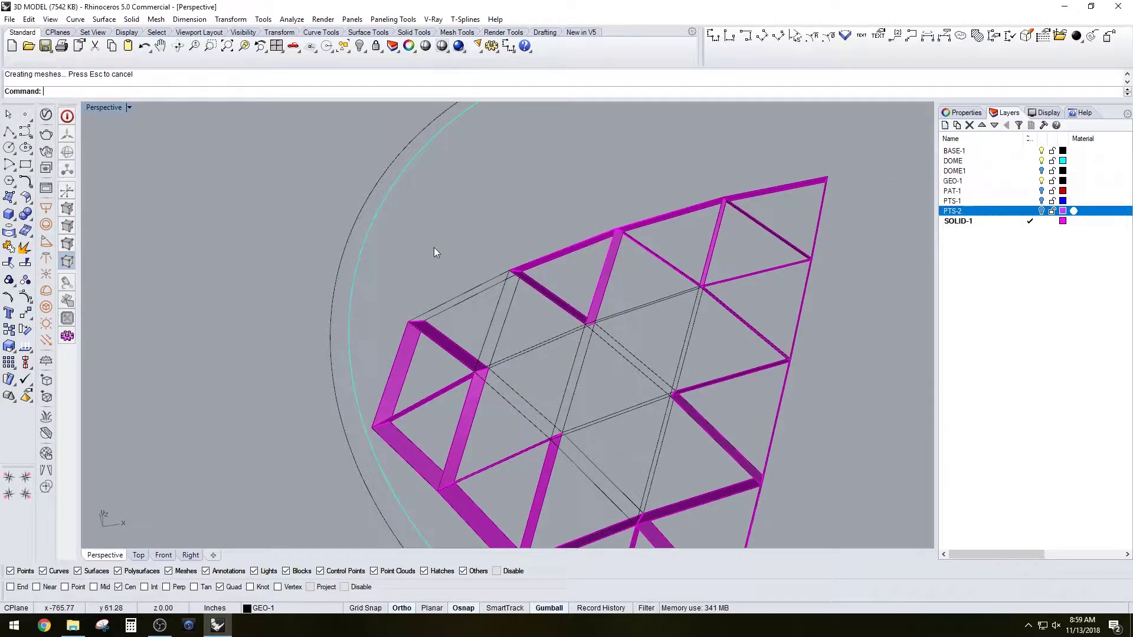
Loft the inner and outer curves of the fourth-row triangle from the apex, closing the gap along the same segment edge.
{"action": "left_click_drag", "start_coordinate": [392, 255], "coordinate": [550, 389]}
{"action": "key", "text": "Return"}
{"action": "key", "text": "Return"}
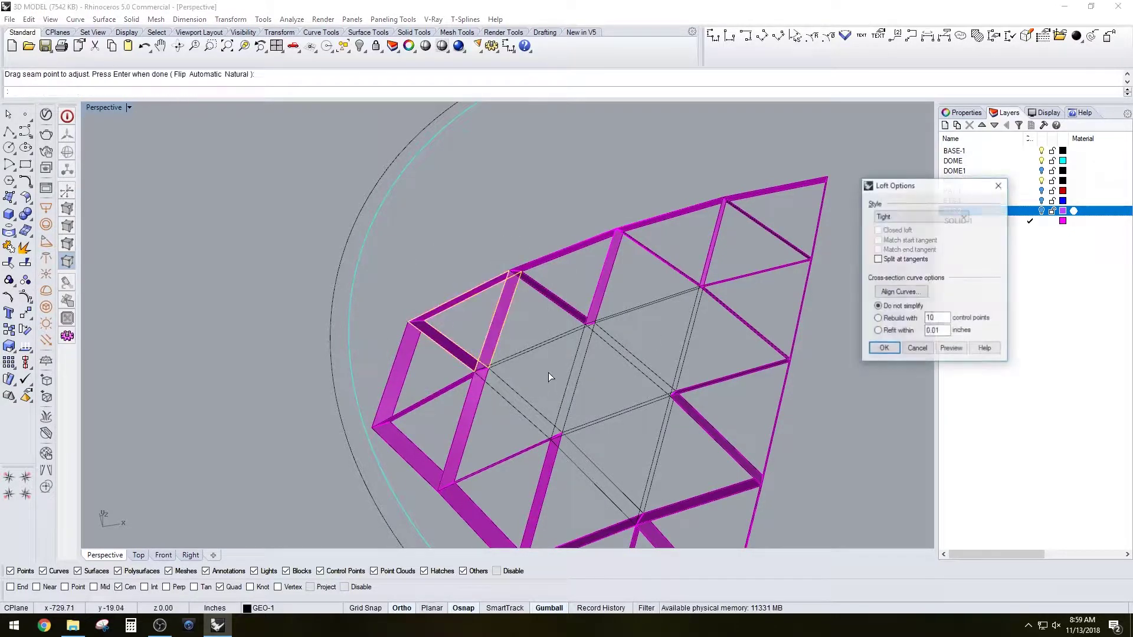
{"action": "key", "text": "Return"}
Loft the curve pair of the inverted triangle in the third row from the apex, nearest the segment's left edge.
{"action": "right_click_drag", "start_coordinate": [548, 372], "coordinate": [663, 374]}
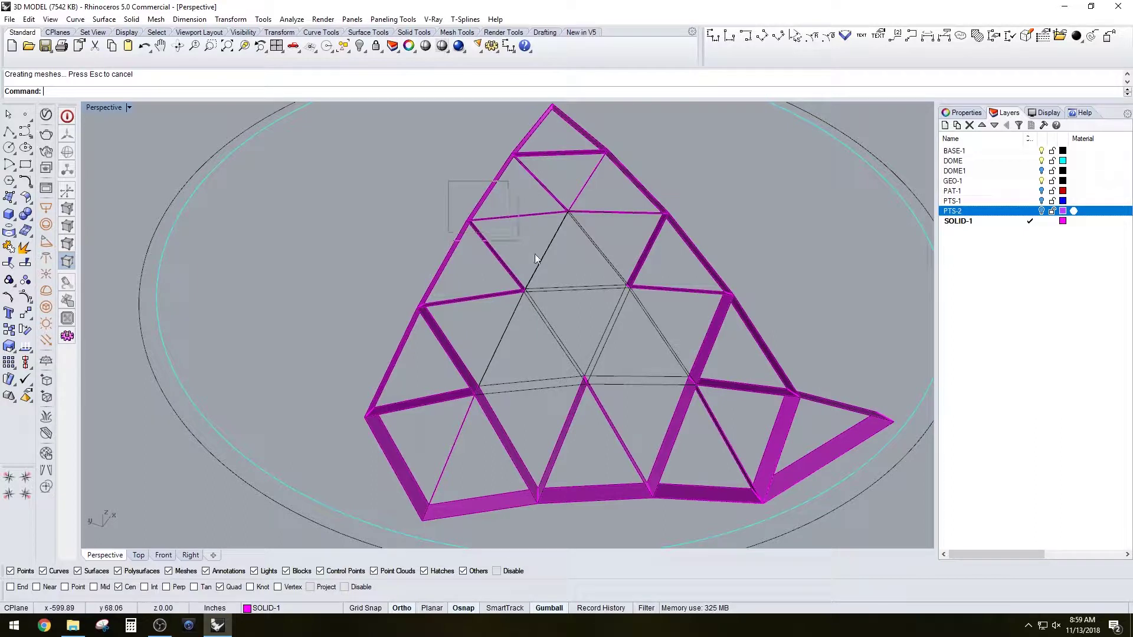
{"action": "left_click_drag", "start_coordinate": [535, 254], "coordinate": [575, 305]}
{"action": "right_click", "coordinate": [573, 290]}
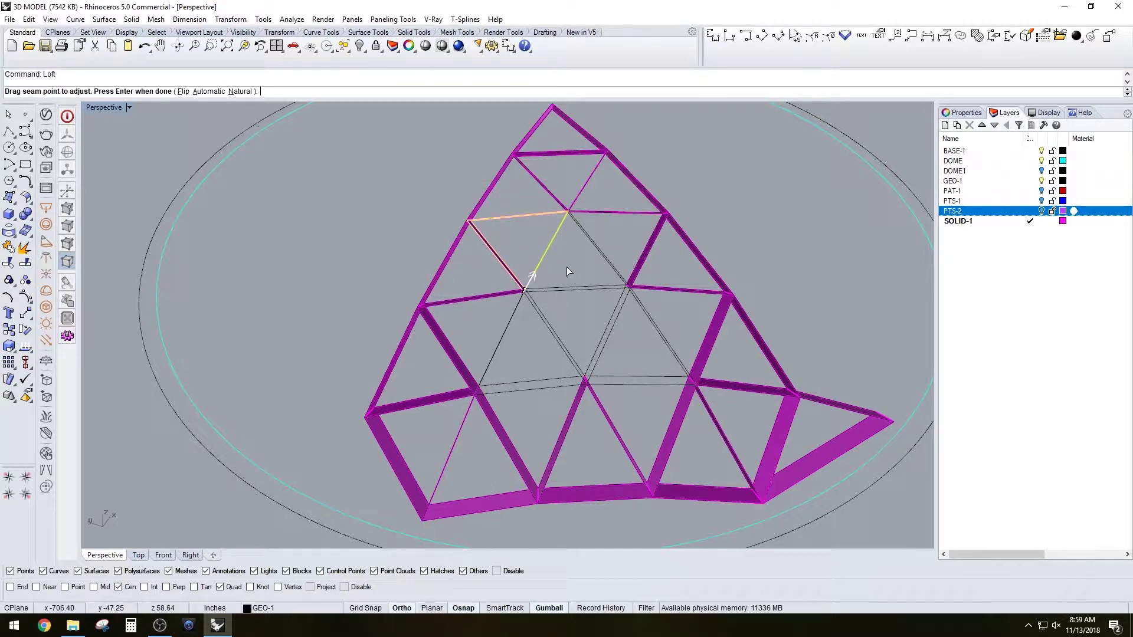
{"action": "key", "text": "Return"}
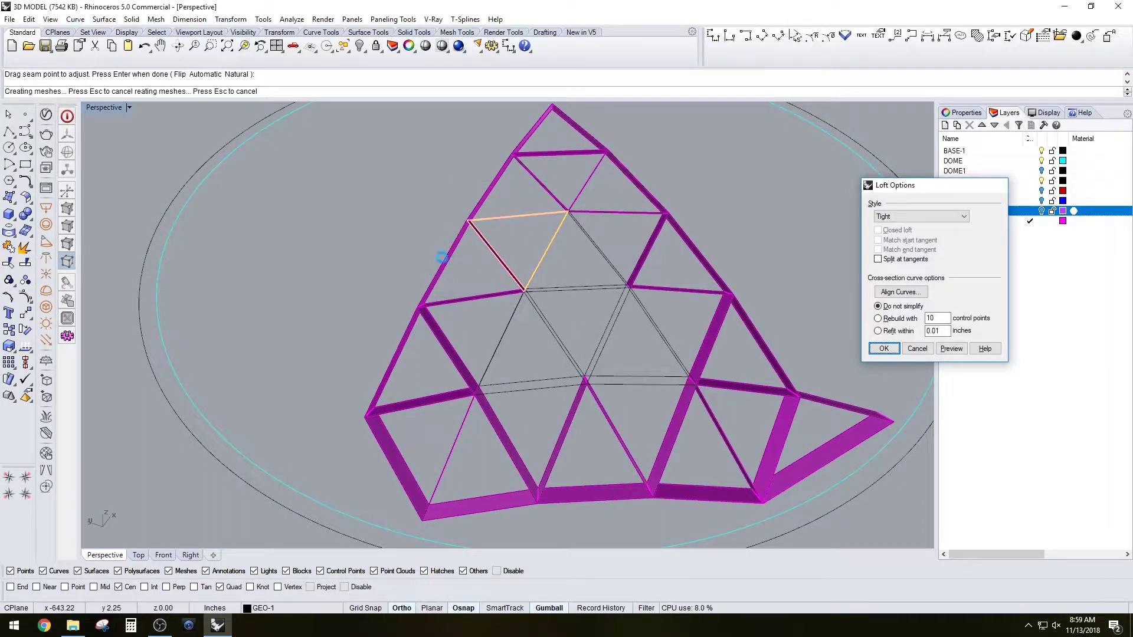
{"action": "key", "text": "Return"}
Loft the curve pair of the inverted triangle in the fourth row from the apex, nearest the left edge.
{"action": "left_click_drag", "start_coordinate": [366, 273], "coordinate": [536, 397]}
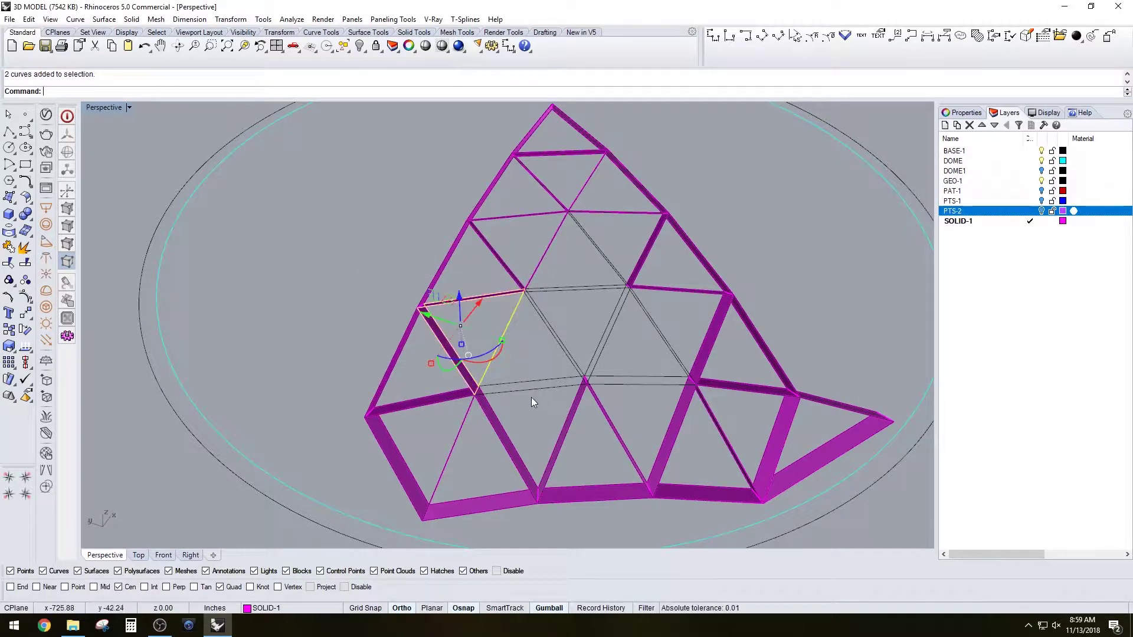
{"action": "right_click", "coordinate": [550, 376]}
{"action": "key", "text": "Return"}
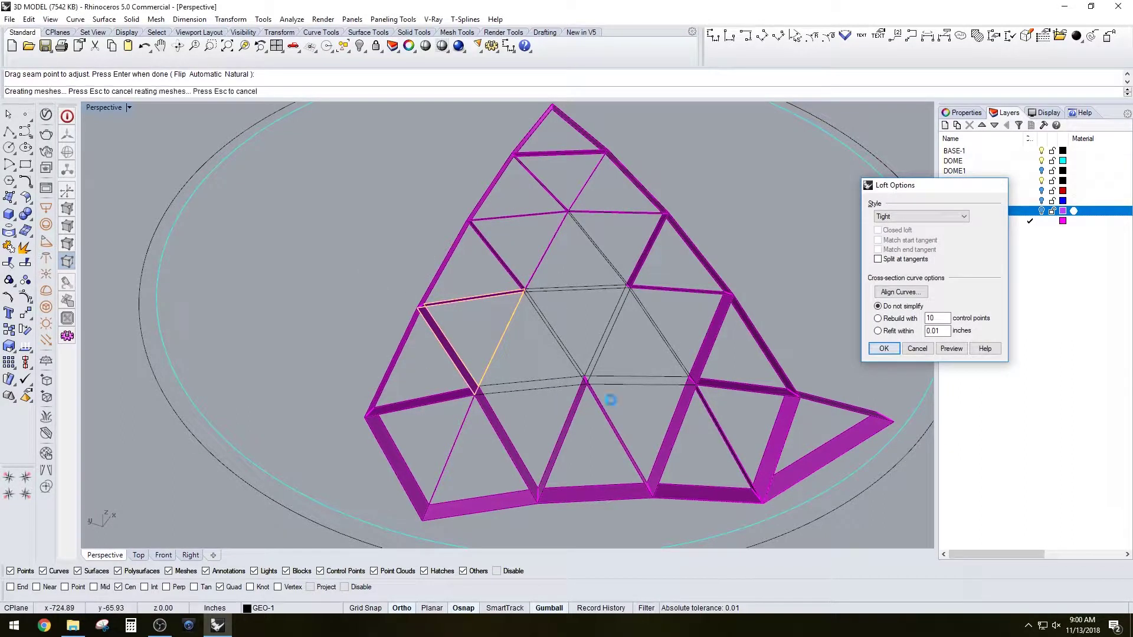
{"action": "key", "text": "Return"}
{"action": "left_click", "coordinate": [495, 323]}
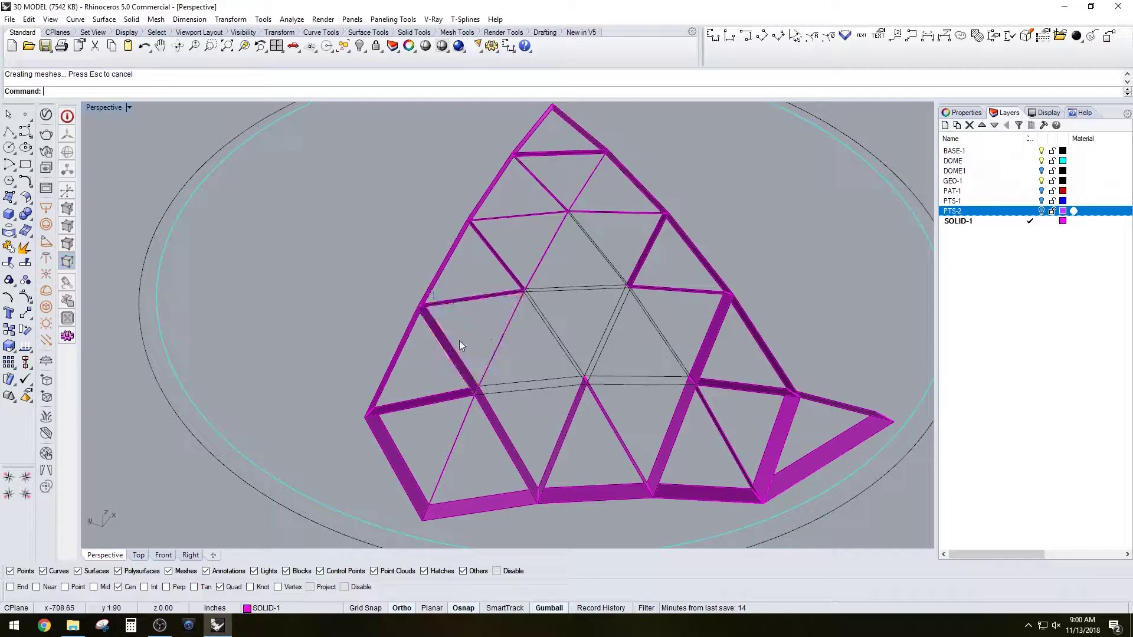
Loft the curve pair of the second inverted triangle from the left in the segment's bottom row.
{"action": "left_click_drag", "start_coordinate": [460, 341], "coordinate": [604, 515]}
{"action": "right_click", "coordinate": [604, 515]}
{"action": "key", "text": "Return"}
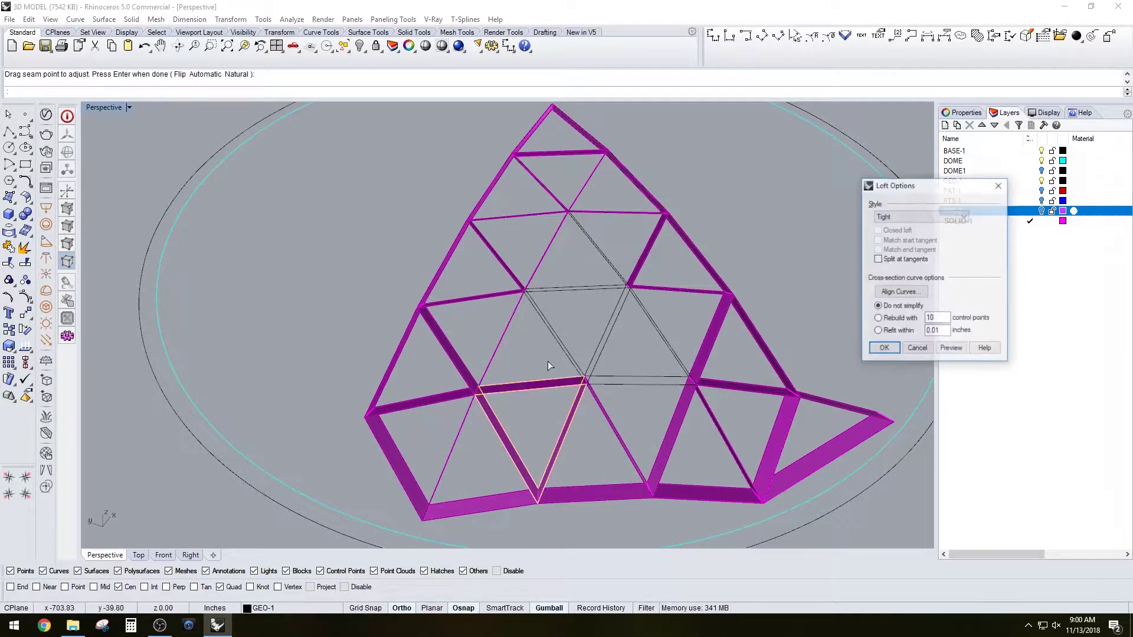
{"action": "key", "text": "Return"}
Loft the curve pair of the third inverted triangle from the left in the bottom row.
{"action": "left_click_drag", "start_coordinate": [543, 361], "coordinate": [699, 487]}
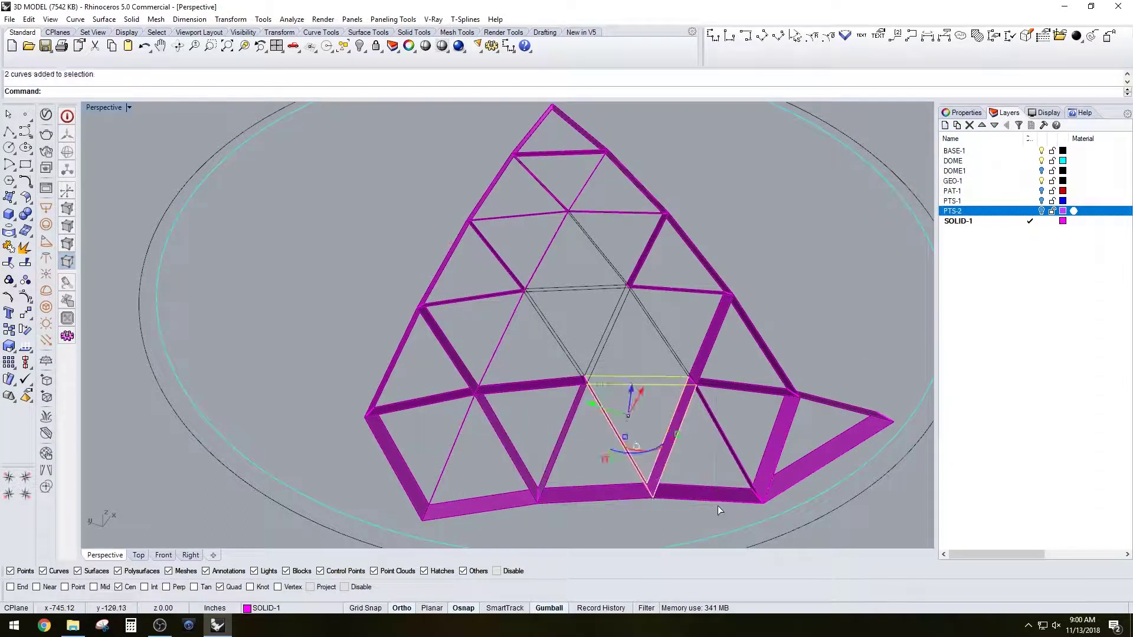
{"action": "key", "text": "Return"}
{"action": "key", "text": "Return"}
{"action": "key", "text": "Return"}
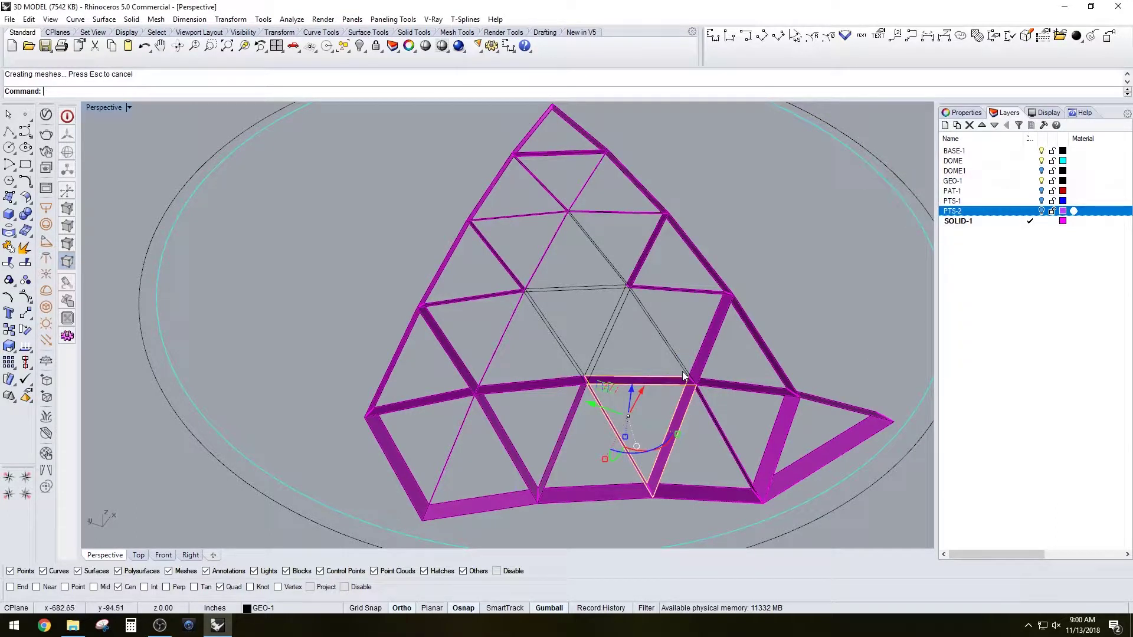
{"action": "key", "text": "Escape"}
Loft only the two curves of the rightmost inverted triangle in the bottom row, leaving its neighbour's curves out of the selection.
{"action": "left_click_drag", "start_coordinate": [650, 358], "coordinate": [819, 517]}
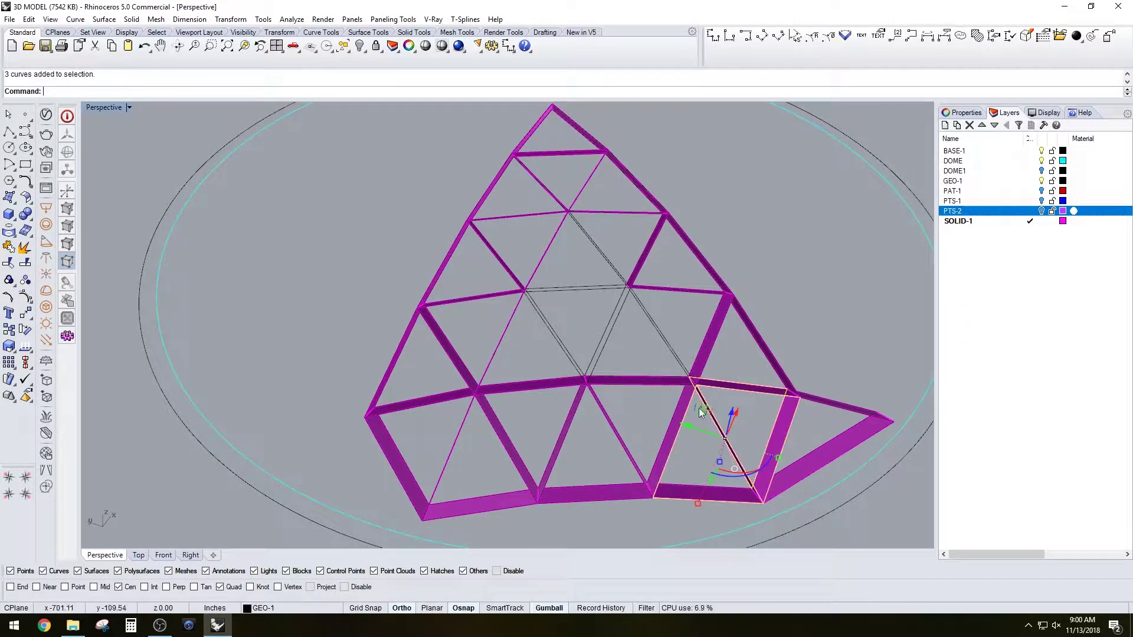
{"action": "key", "text": "Escape"}
{"action": "left_click_drag", "start_coordinate": [806, 455], "coordinate": [827, 522]}
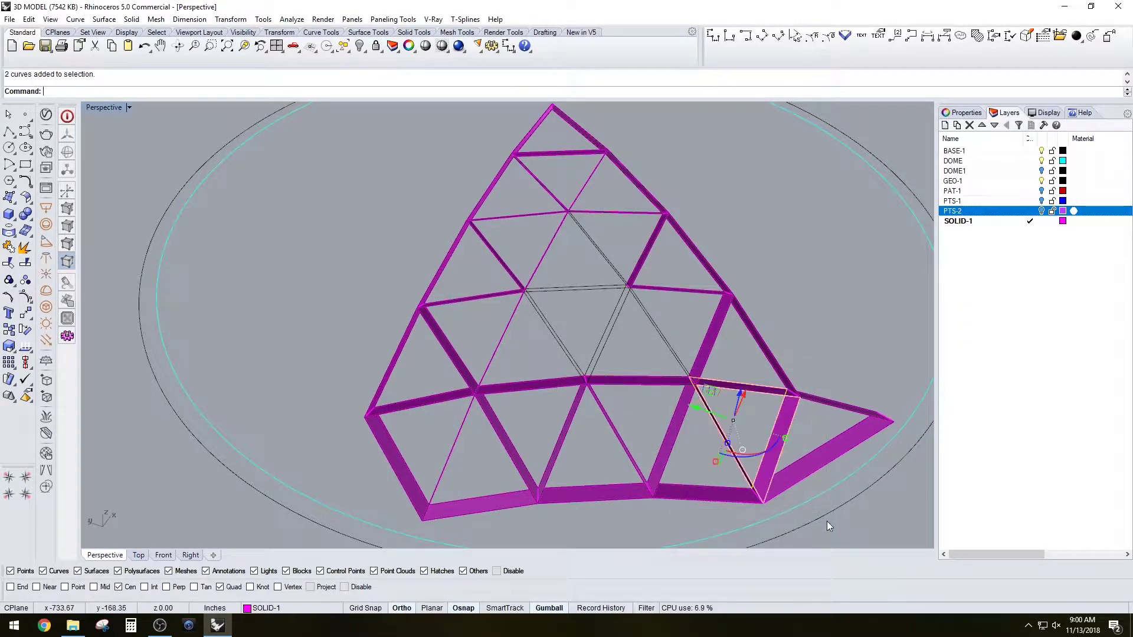
{"action": "key", "text": "Return"}
{"action": "key", "text": "Return"}
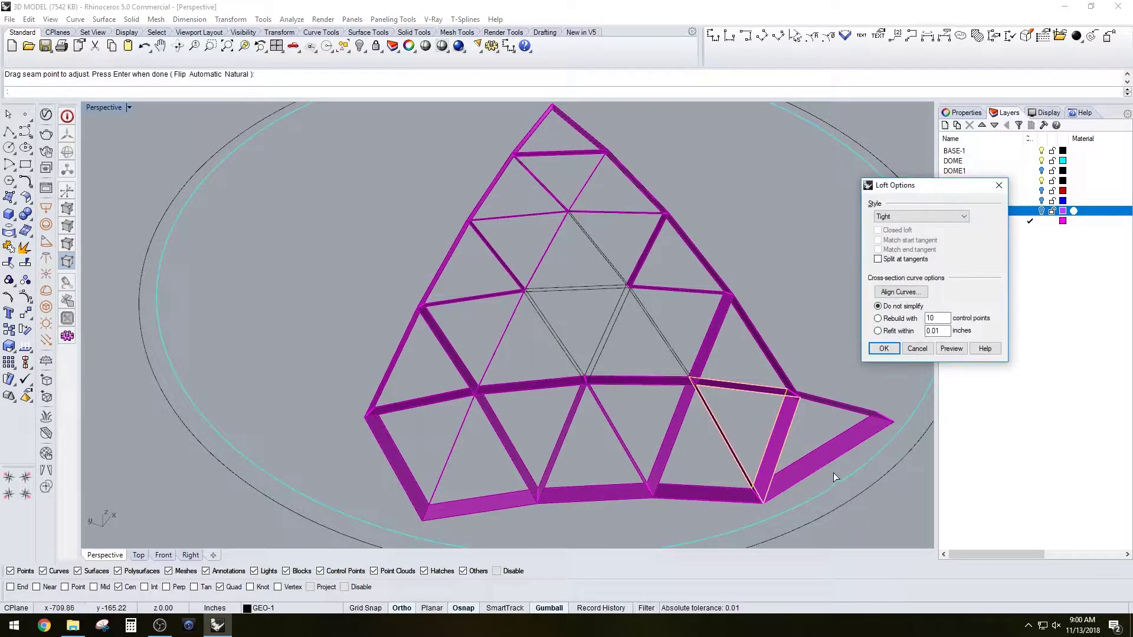
{"action": "key", "text": "Return"}
{"action": "key", "text": "Escape"}
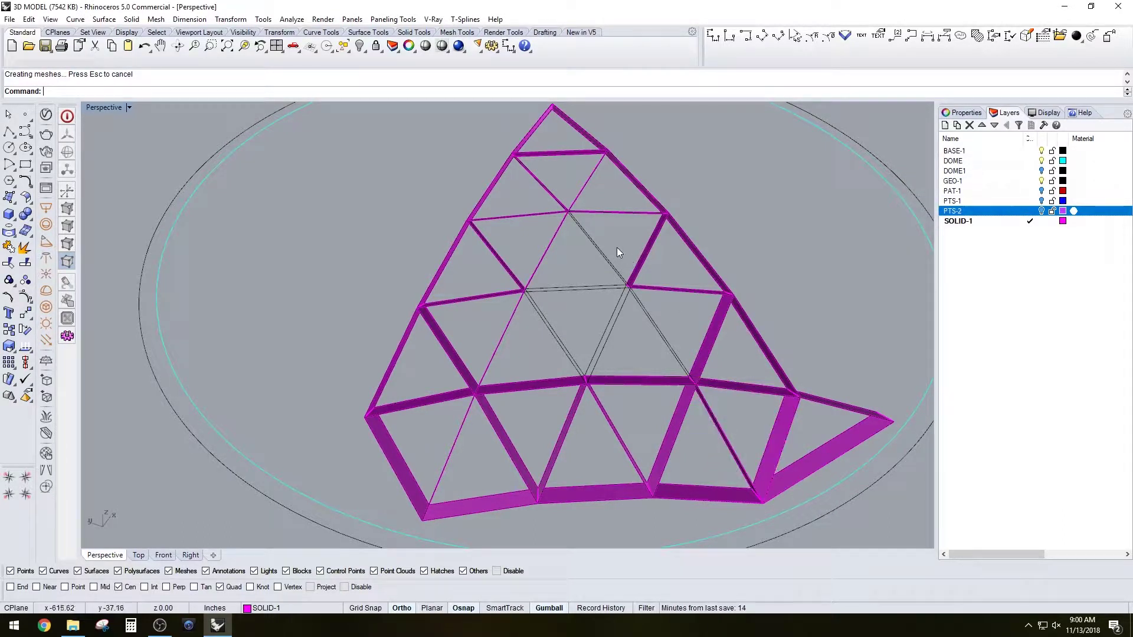
Loft the curve pair of the inverted triangle in the fourth row from the apex, nearest the right edge.
{"action": "left_click_drag", "start_coordinate": [619, 236], "coordinate": [764, 406]}
{"action": "key", "text": "Return"}
{"action": "key", "text": "Return"}
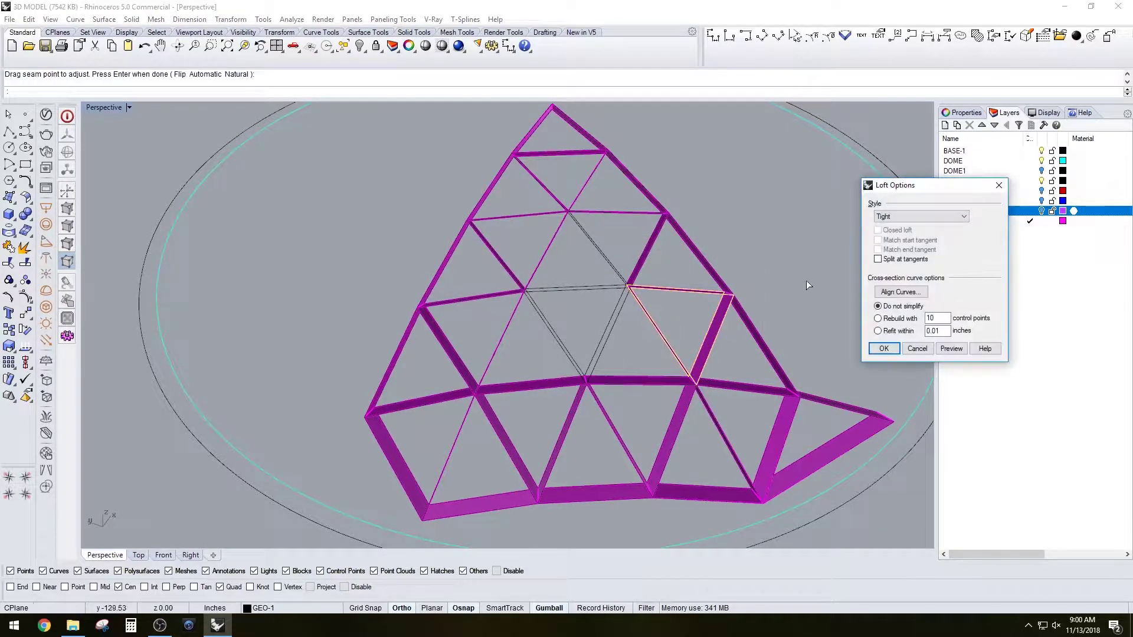
{"action": "key", "text": "Return"}
Loft the curve pair of the inverted triangle in the third row from the apex, nearest the right edge.
{"action": "left_click_drag", "start_coordinate": [562, 187], "coordinate": [685, 299]}
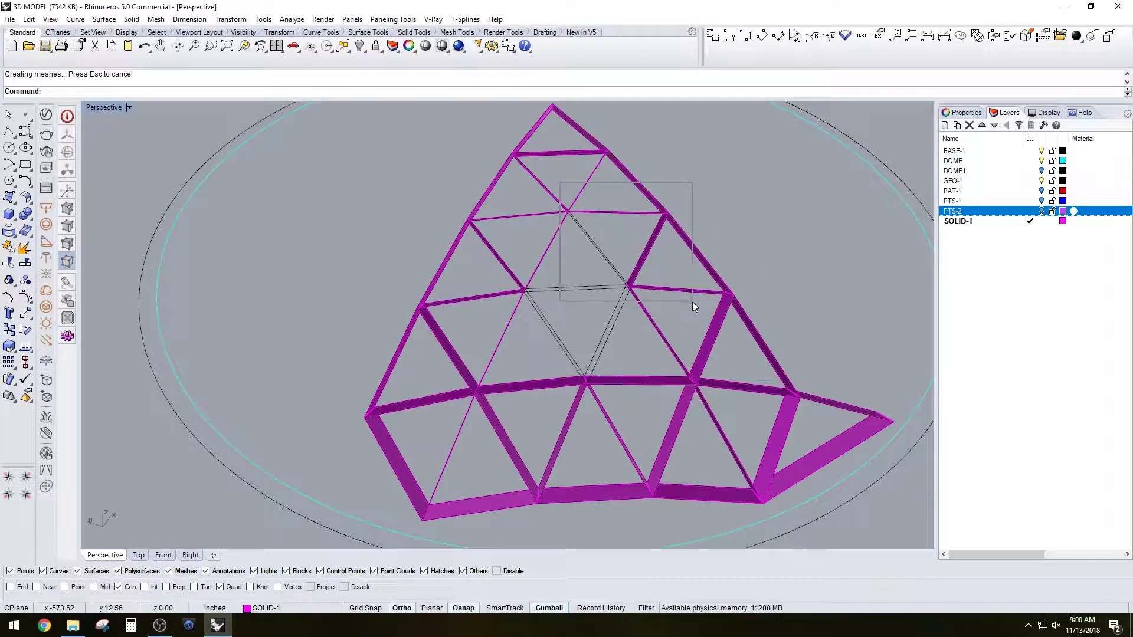
{"action": "key", "text": "Return"}
{"action": "key", "text": "Return"}
{"action": "key", "text": "Return"}
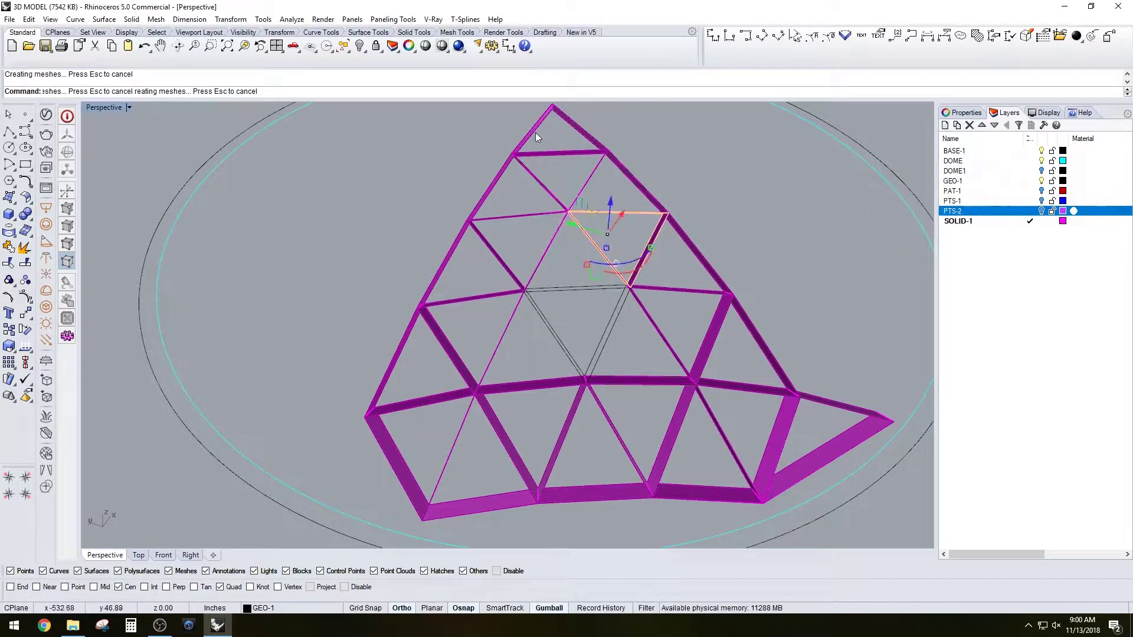
Loft the curve pair of the single inverted triangle in the second row, directly below the apex triangle.
{"action": "left_click_drag", "start_coordinate": [490, 134], "coordinate": [617, 228]}
{"action": "key", "text": "Return"}
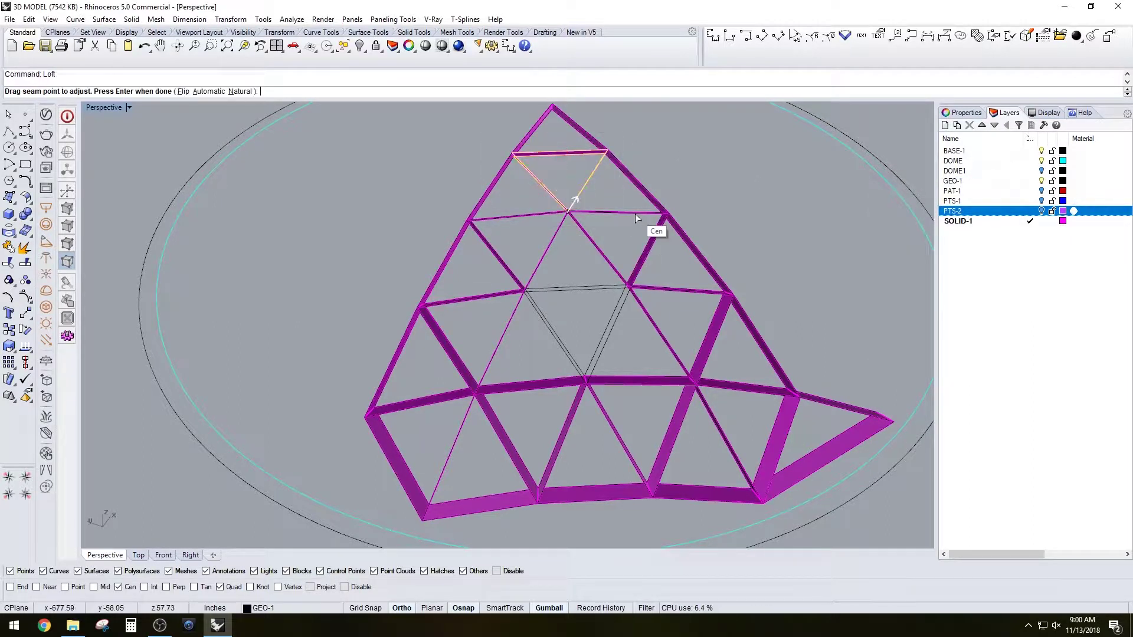
{"action": "key", "text": "Return"}
{"action": "key", "text": "Return"}
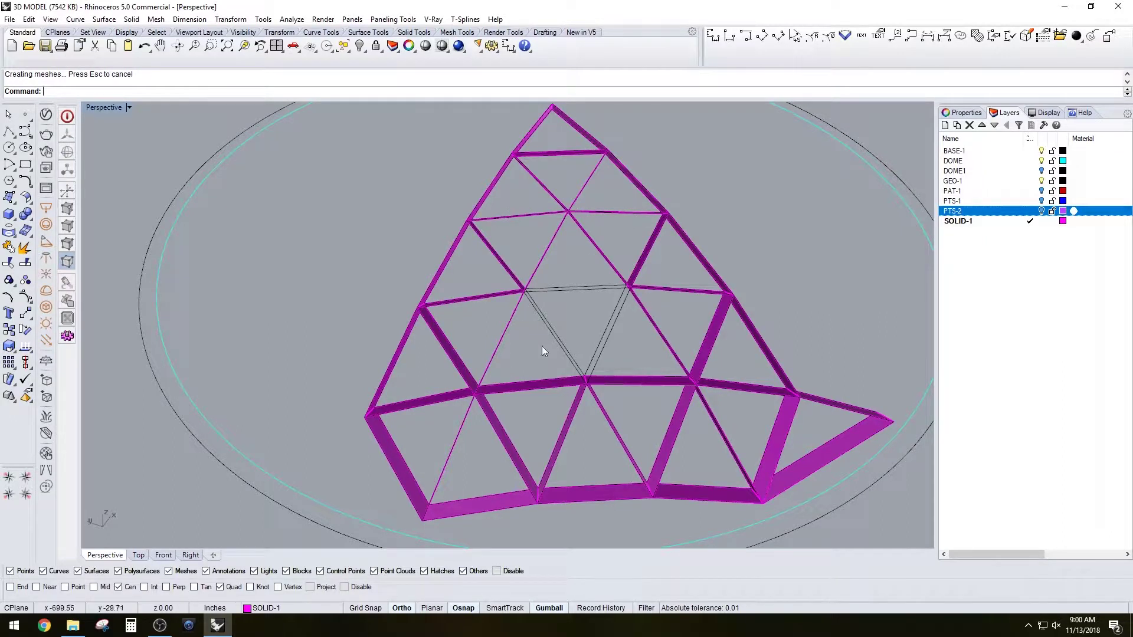
{"action": "key", "text": "Return"}
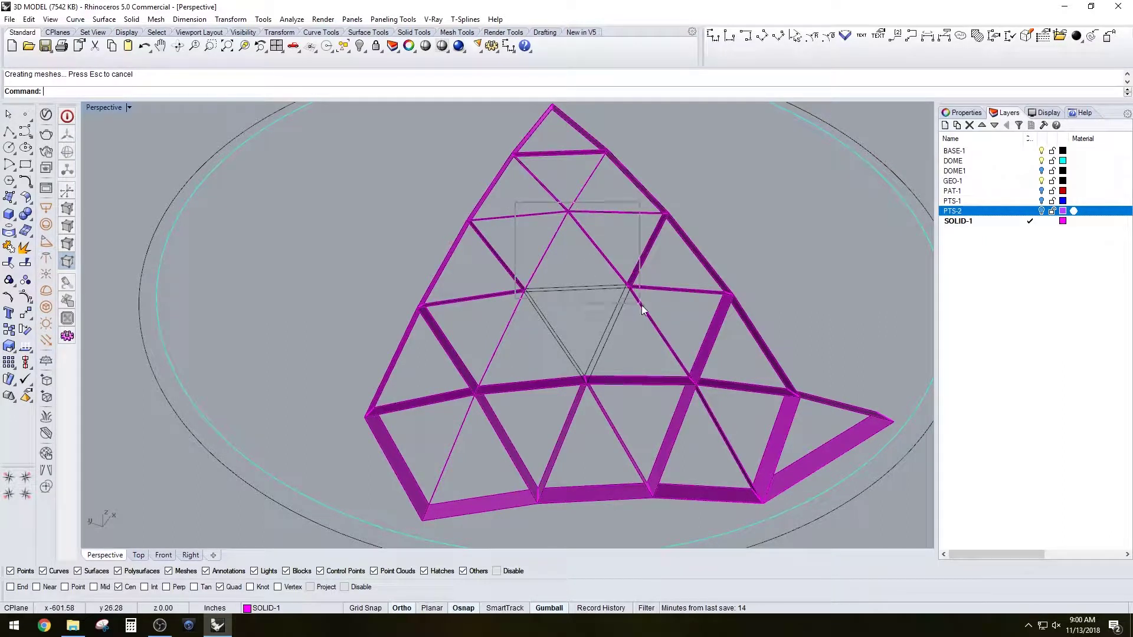
Loft the curve pair of the middle upright triangle in the third row from the apex.
{"action": "left_click_drag", "start_coordinate": [516, 204], "coordinate": [646, 304]}
{"action": "key", "text": "Return"}
{"action": "key", "text": "Return"}
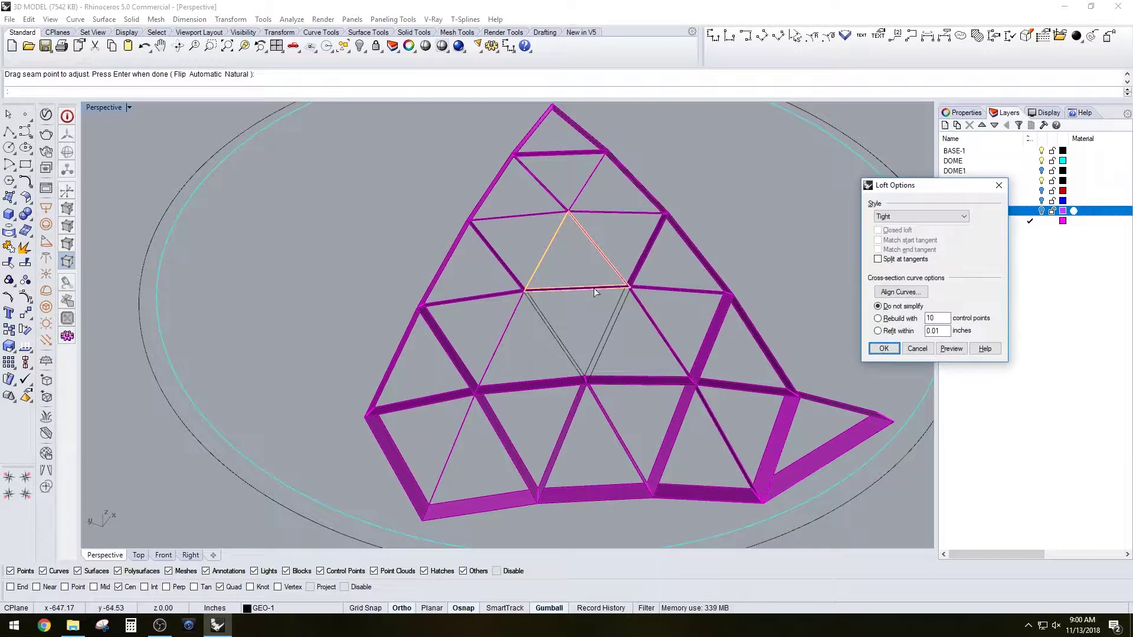
{"action": "key", "text": "Return"}
Loft the curve pair of the left inner upright triangle in the fourth row from the apex.
{"action": "left_click_drag", "start_coordinate": [466, 274], "coordinate": [602, 395]}
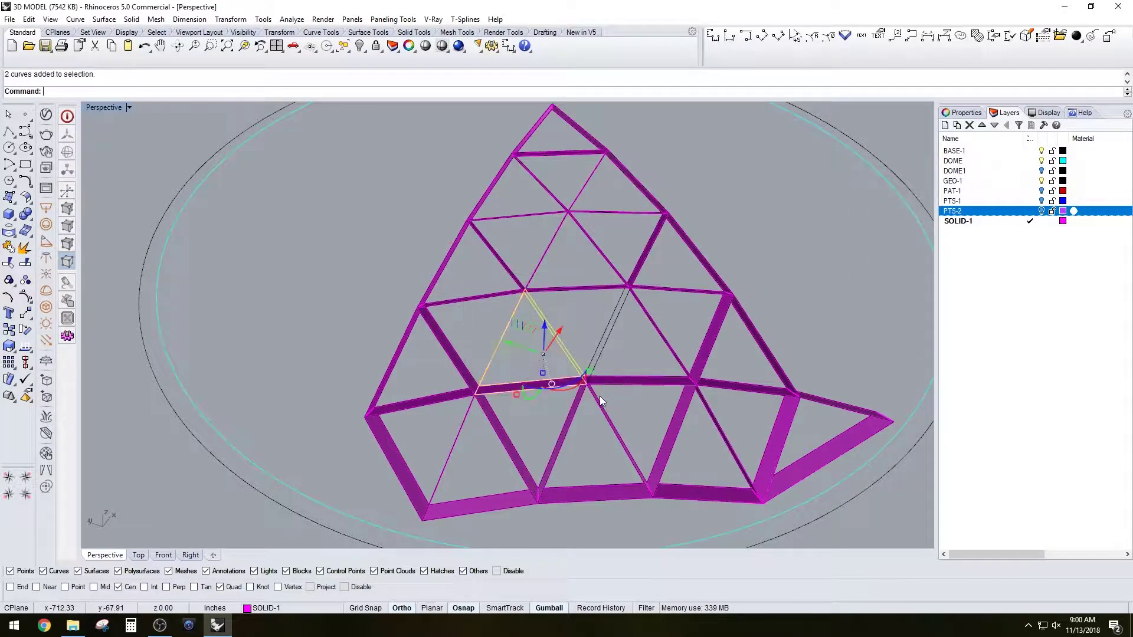
{"action": "key", "text": "Return"}
{"action": "key", "text": "Return"}
{"action": "key", "text": "Return"}
{"action": "key", "text": "Escape"}
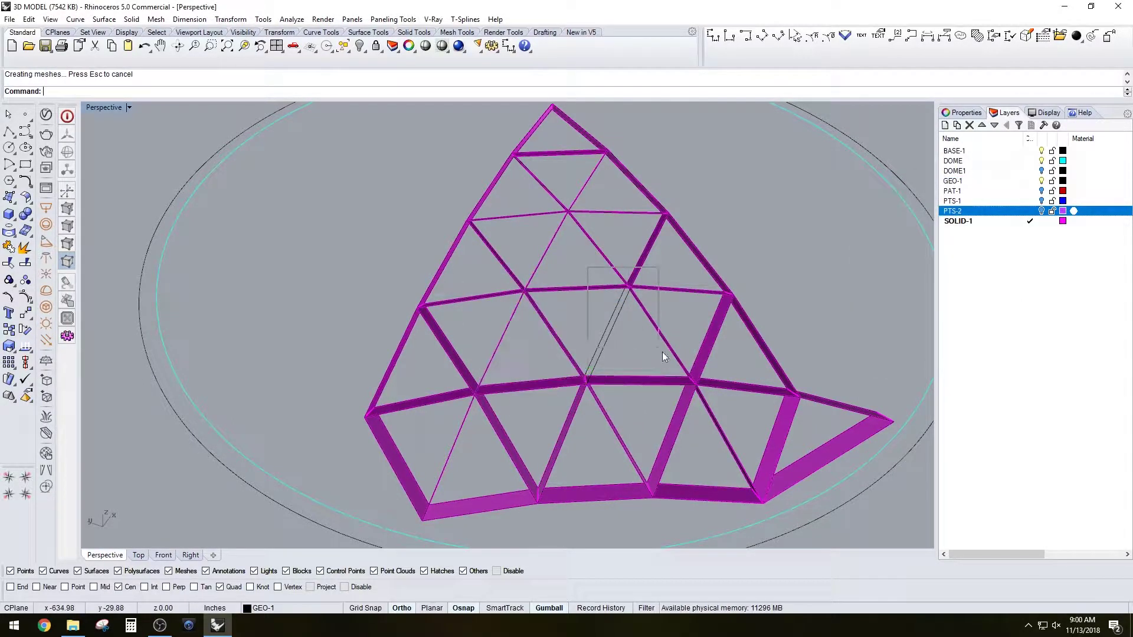
Loft the curve pair of the right inner upright triangle in the fourth row from the apex.
{"action": "left_click_drag", "start_coordinate": [568, 255], "coordinate": [709, 393]}
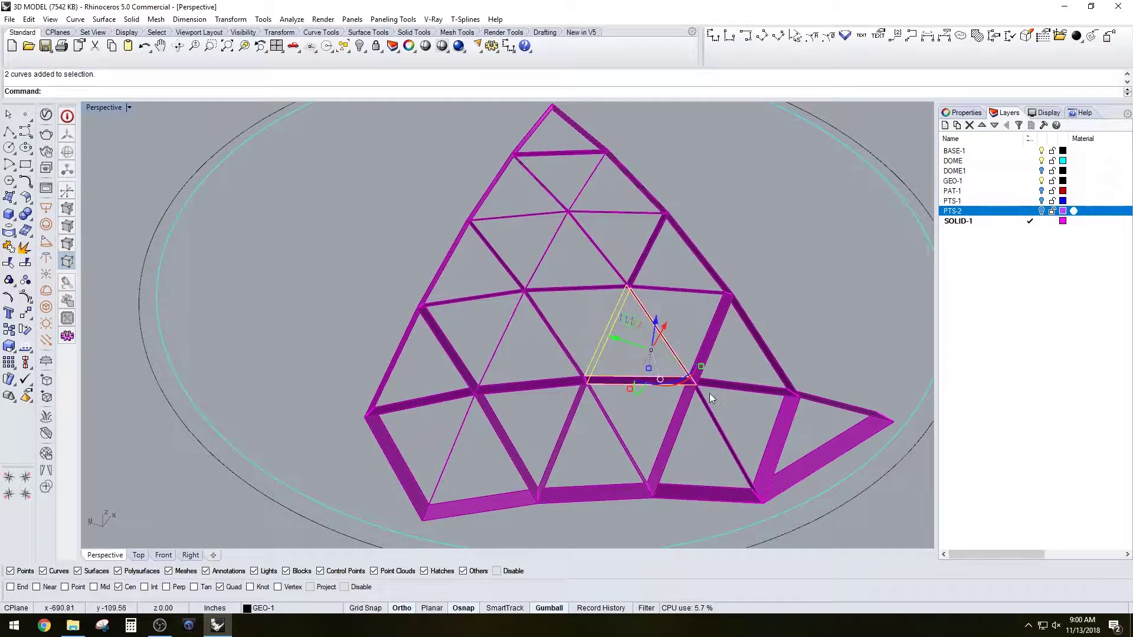
{"action": "key", "text": "Return"}
{"action": "key", "text": "Return"}
{"action": "key", "text": "Return"}
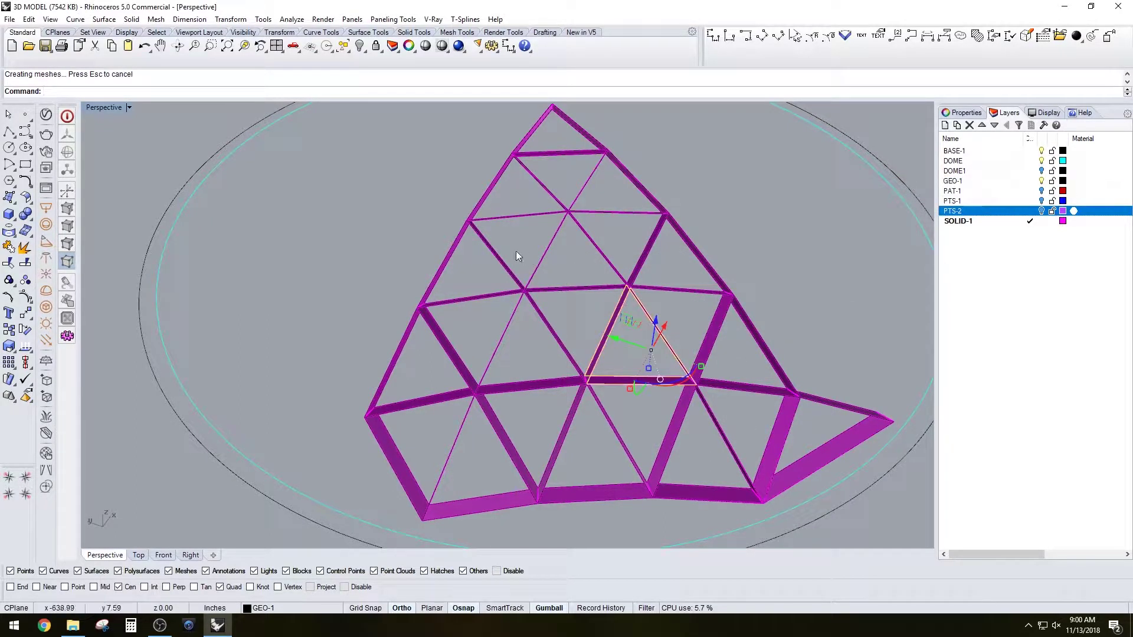
{"action": "key", "text": "Escape"}
Loft the curve pair of the inverted triangle at the centre of the segment's fourth row.
{"action": "left_click_drag", "start_coordinate": [516, 255], "coordinate": [650, 401]}
{"action": "key", "text": "Return"}
{"action": "key", "text": "Return"}
{"action": "key", "text": "Return"}
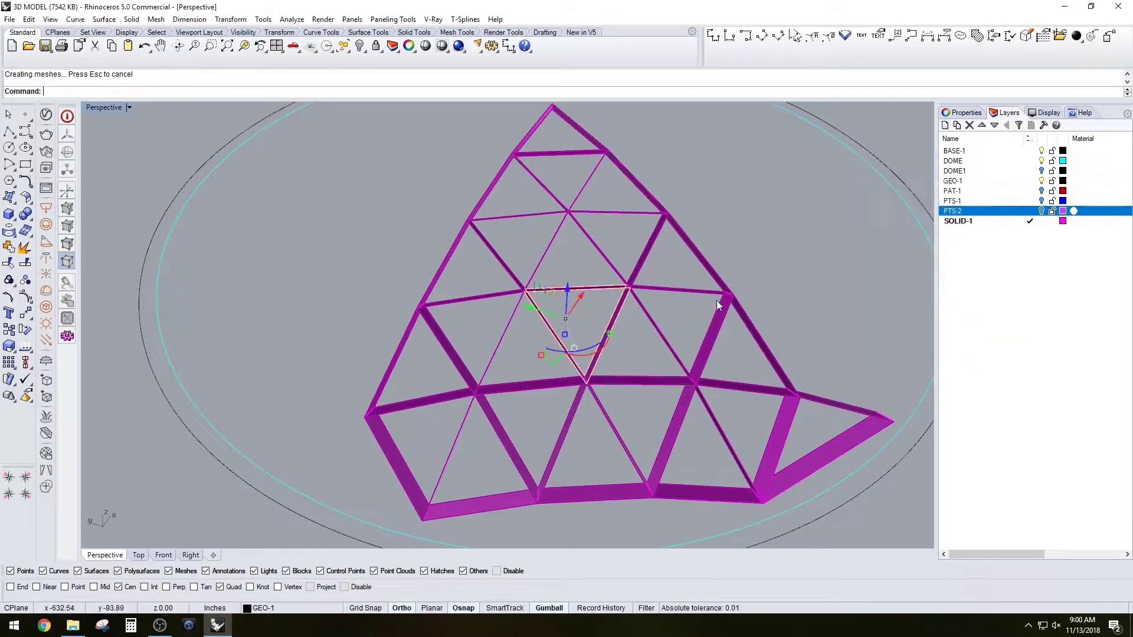
{"action": "key", "text": "Escape"}
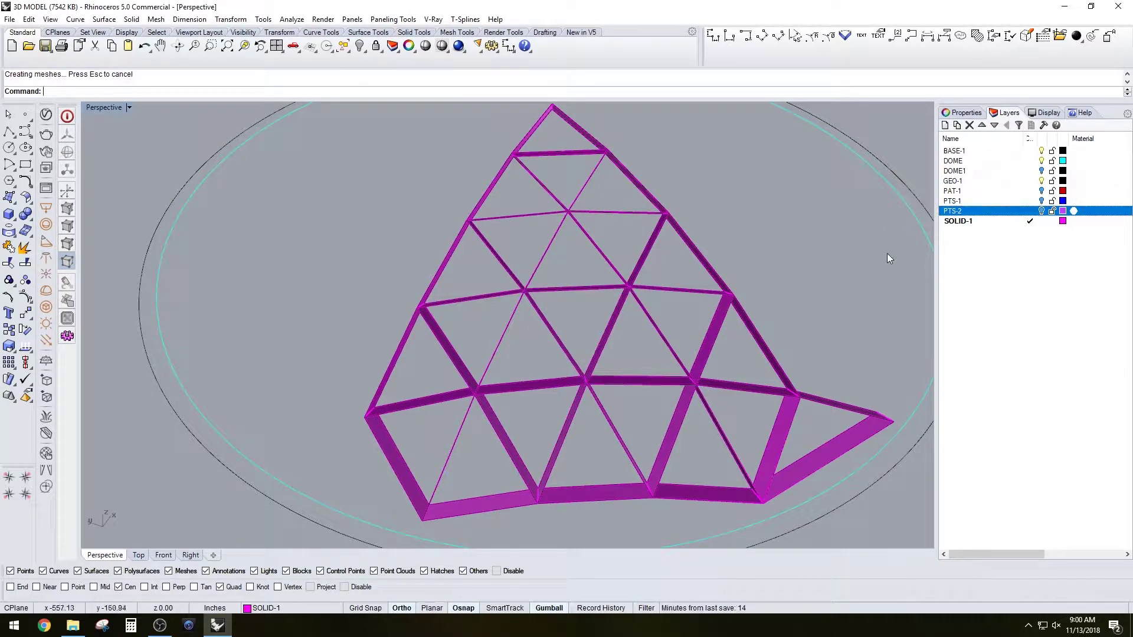
Run SelDup to check the lofted segment for duplicate objects.
{"action": "right_click", "coordinate": [1004, 222]}
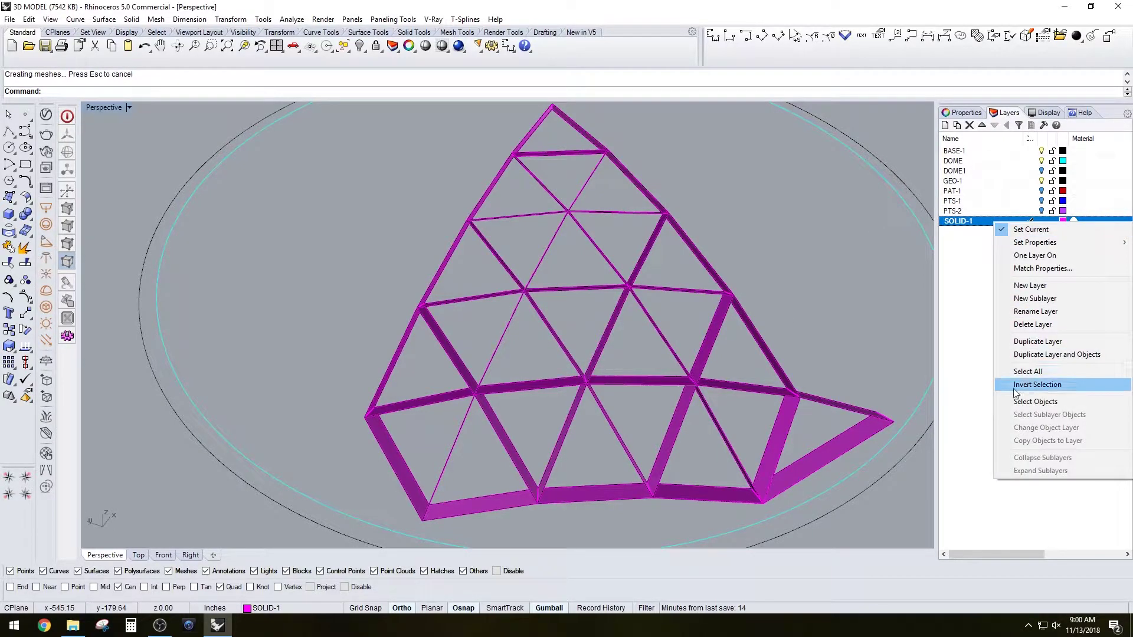
{"action": "left_click", "coordinate": [810, 285]}
{"action": "right_click_drag", "start_coordinate": [810, 285], "coordinate": [732, 322]}
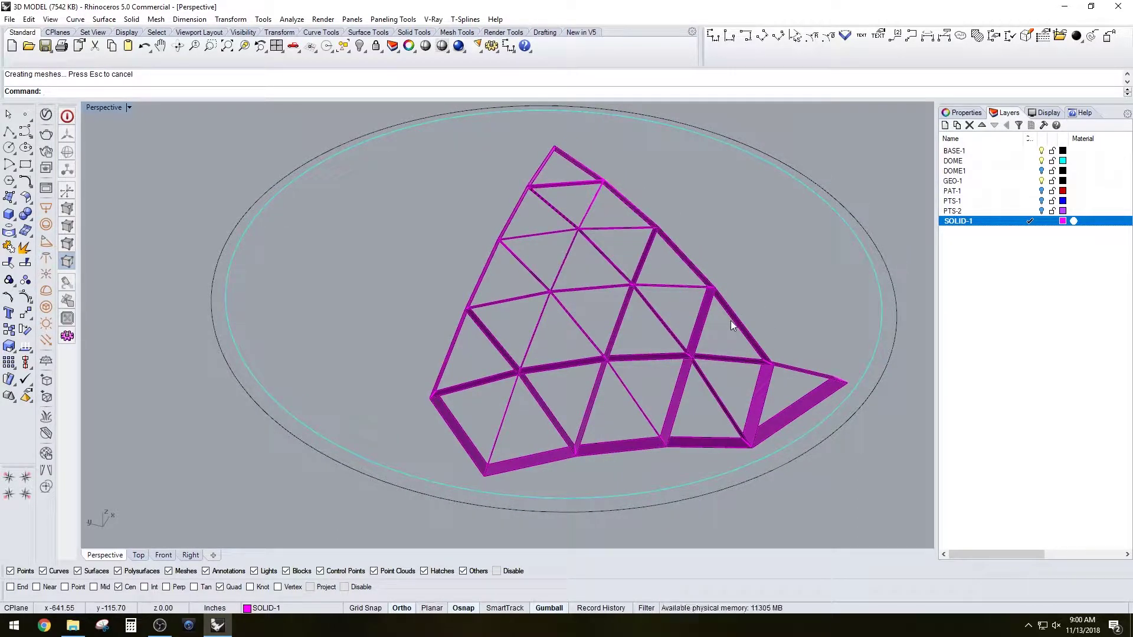
{"action": "type", "text": "Dup"}
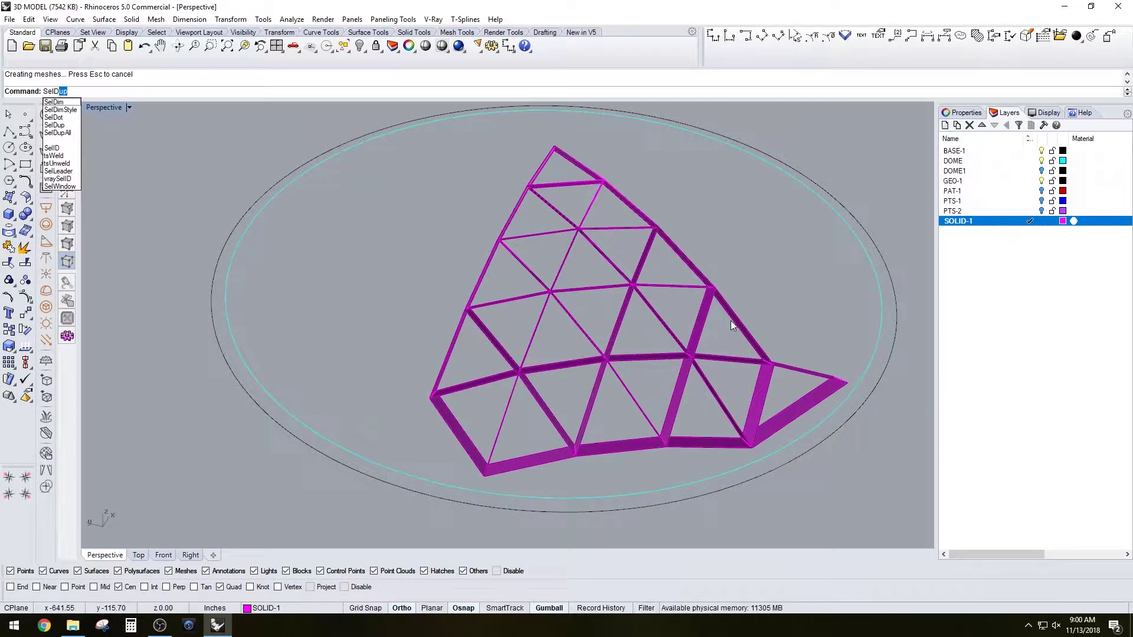
{"action": "key", "text": "Return"}
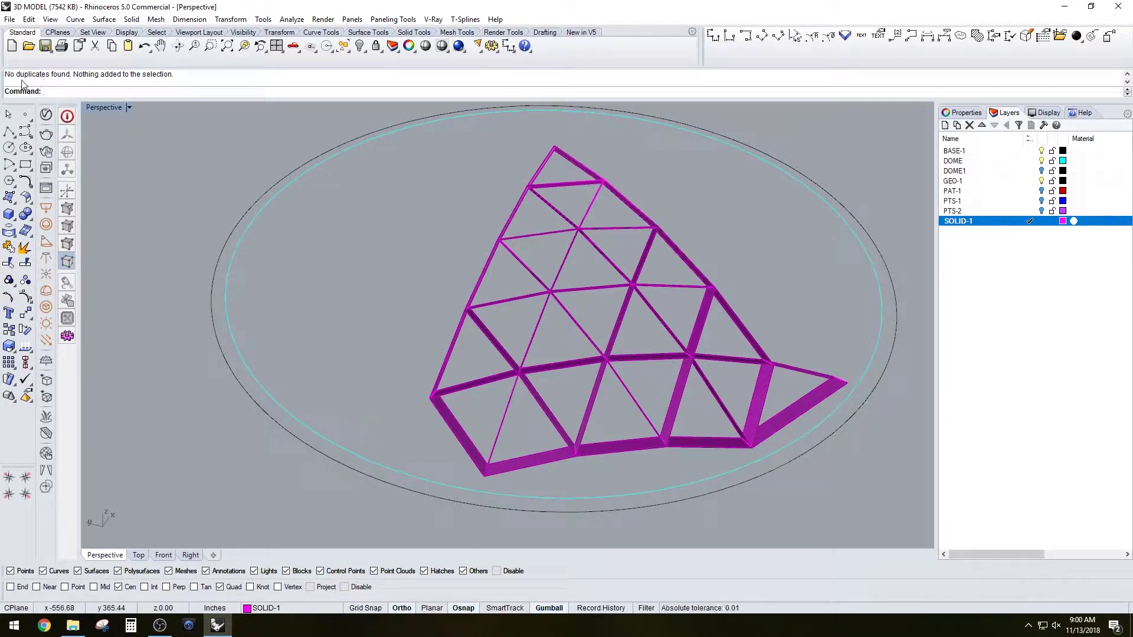
Hide the source curves on layer GEO-1.
{"action": "left_click", "coordinate": [640, 354]}
{"action": "left_click", "coordinate": [675, 414]}
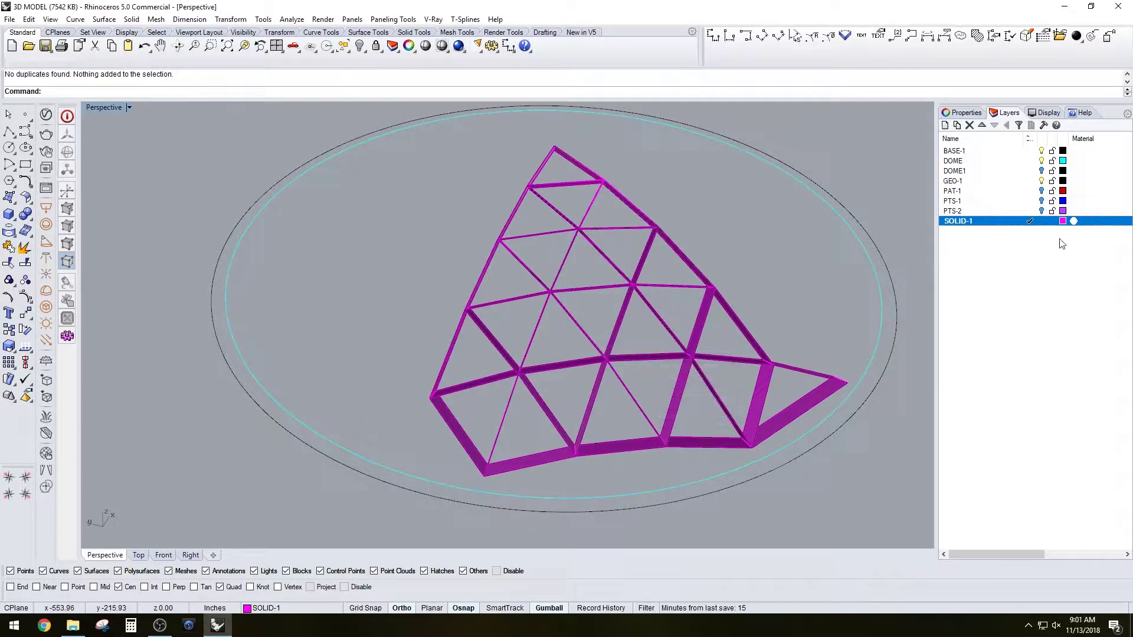
{"action": "left_click", "coordinate": [1045, 181]}
Inspect the overlapping lofted polysurfaces around a bottom-row triangle by picking one from the stacked candidates, then clear the selection.
{"action": "scroll", "coordinate": [697, 392], "scroll_direction": "up", "scroll_amount": 5}
{"action": "left_click", "coordinate": [684, 429]}
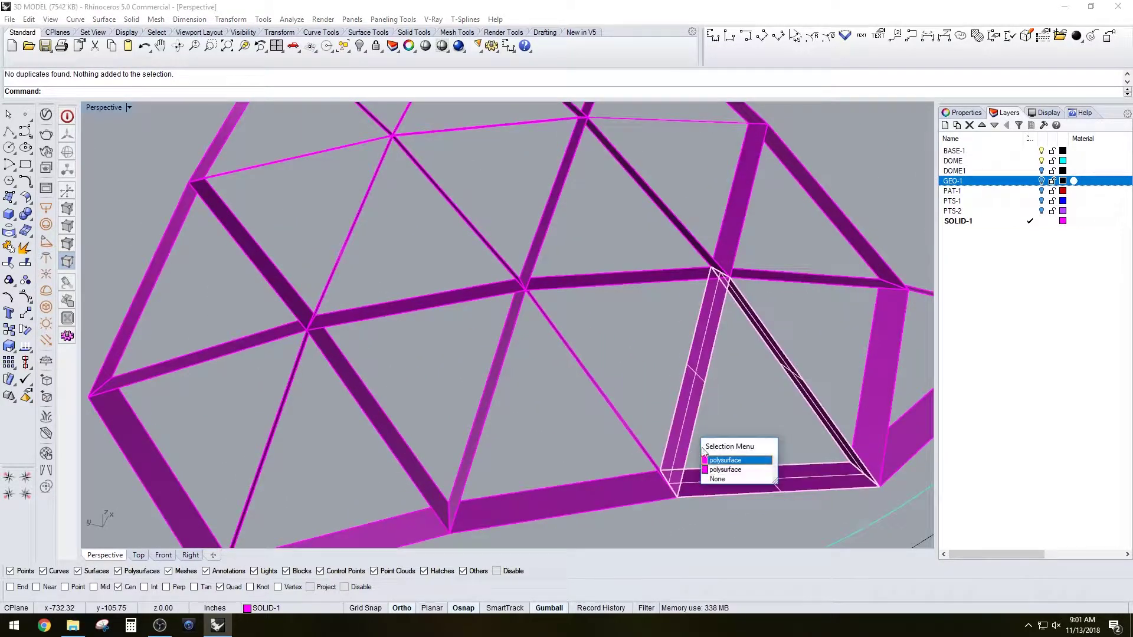
{"action": "left_click", "coordinate": [715, 461]}
{"action": "left_click", "coordinate": [699, 381]}
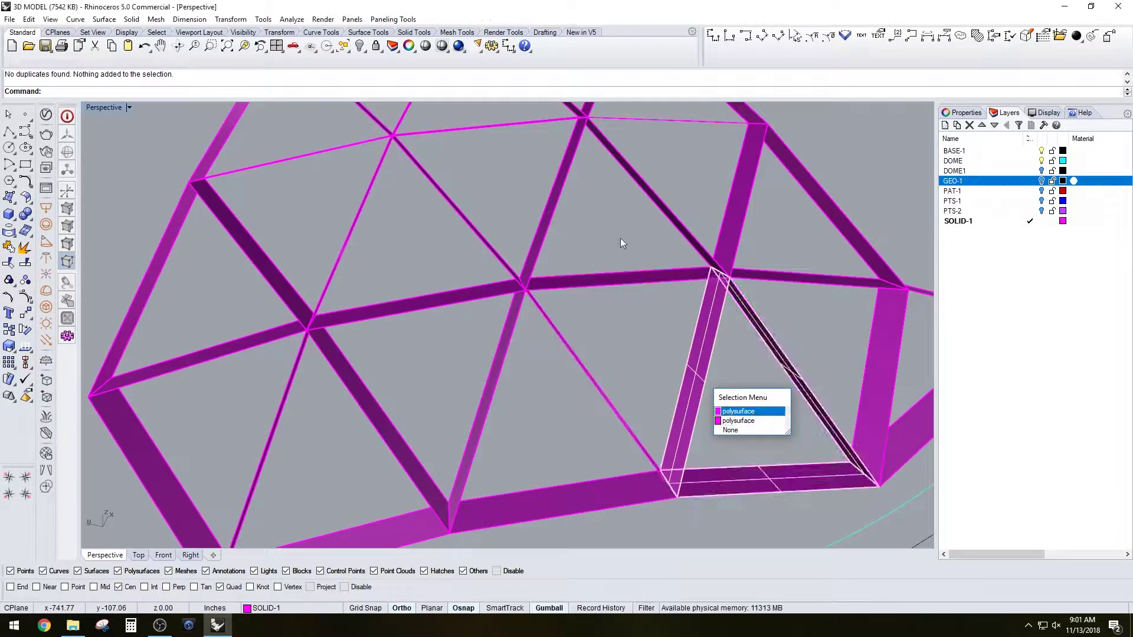
{"action": "key", "text": "Escape"}
{"action": "left_click", "coordinate": [552, 206]}
{"action": "left_click", "coordinate": [576, 249]}
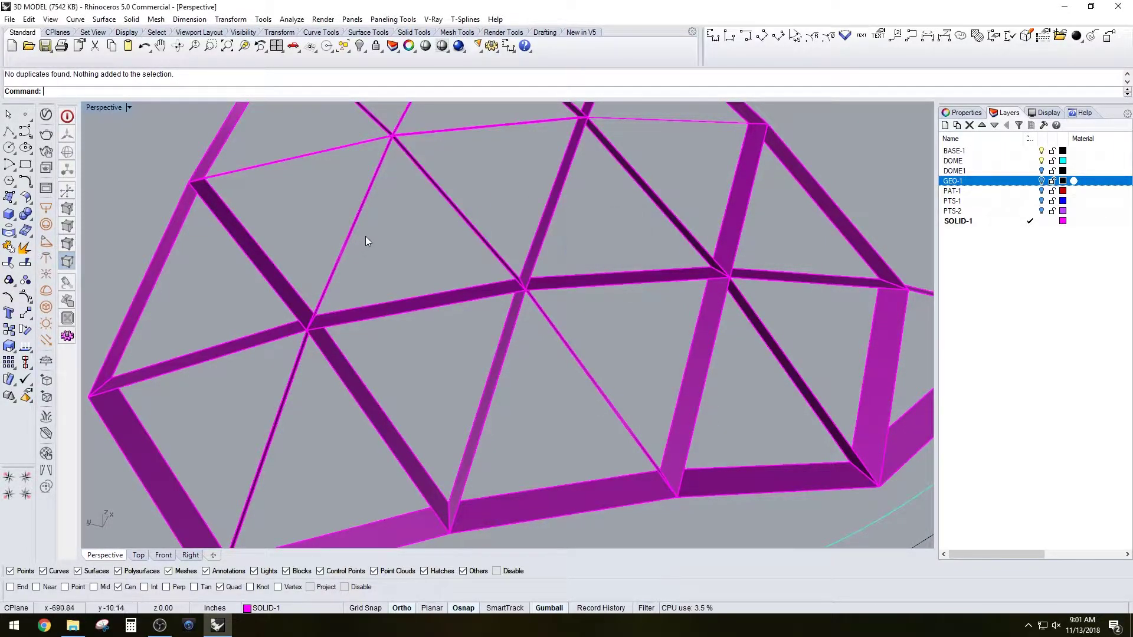
Check the overlapping lofted polysurfaces on the shared edge of an upper triangle, then leave without picking either candidate.
{"action": "left_click", "coordinate": [363, 233]}
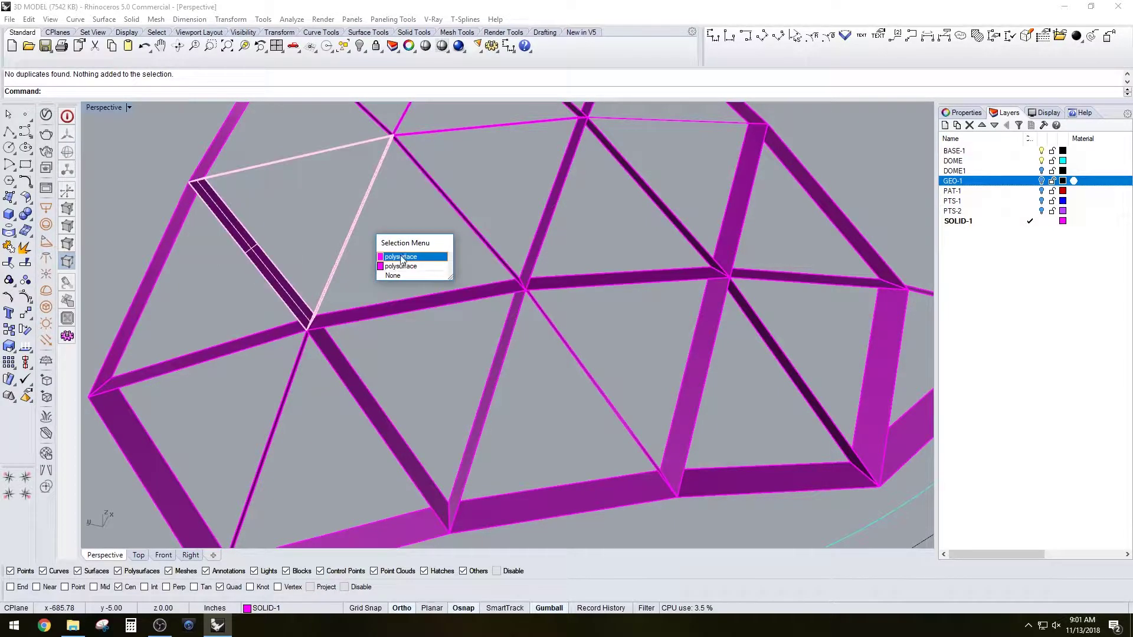
{"action": "left_click", "coordinate": [417, 228]}
{"action": "scroll", "coordinate": [455, 207], "scroll_direction": "down", "scroll_amount": 5}
{"action": "right_click_drag", "start_coordinate": [456, 207], "coordinate": [468, 239]}
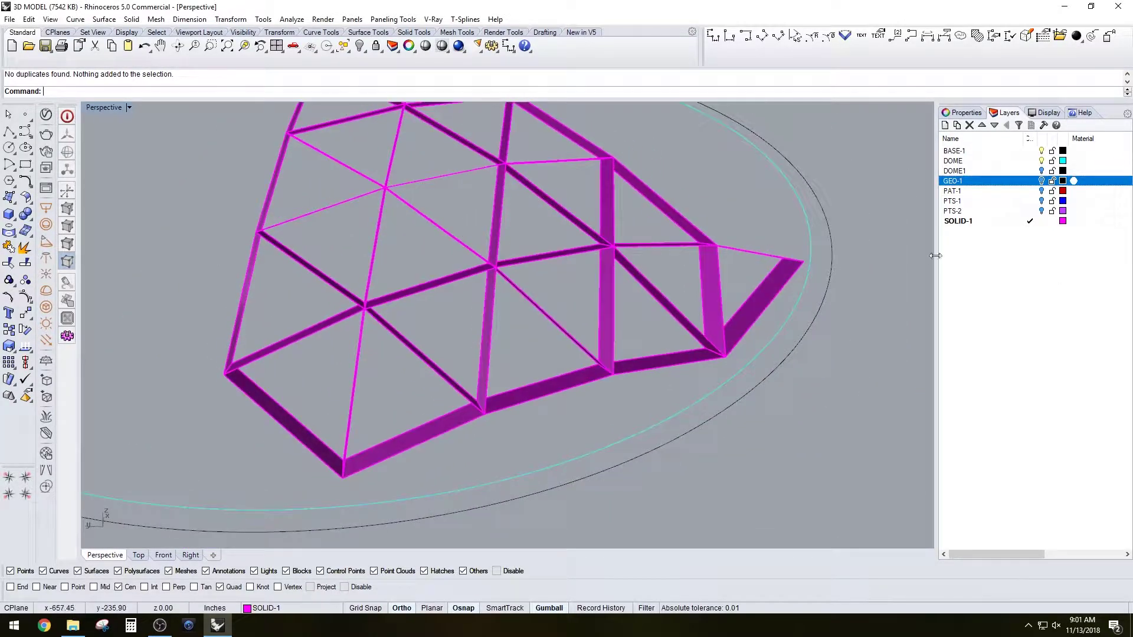
Create a new layer named SOLID-2 below SOLID-1.
{"action": "left_click", "coordinate": [967, 224]}
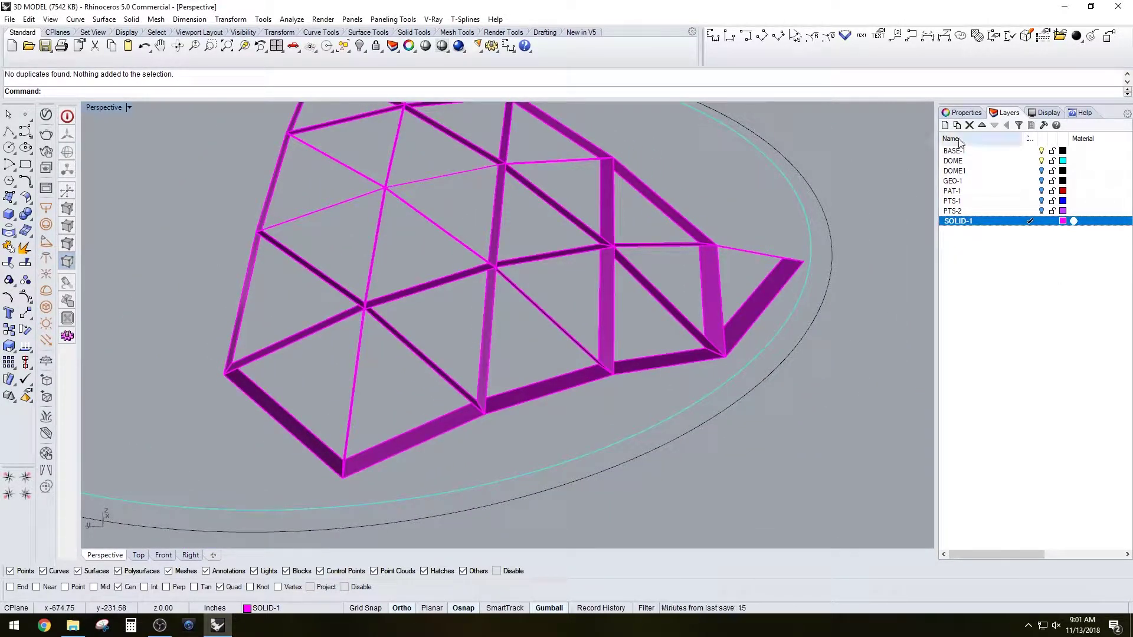
{"action": "left_click", "coordinate": [945, 126]}
{"action": "type", "text": "SOLI"}
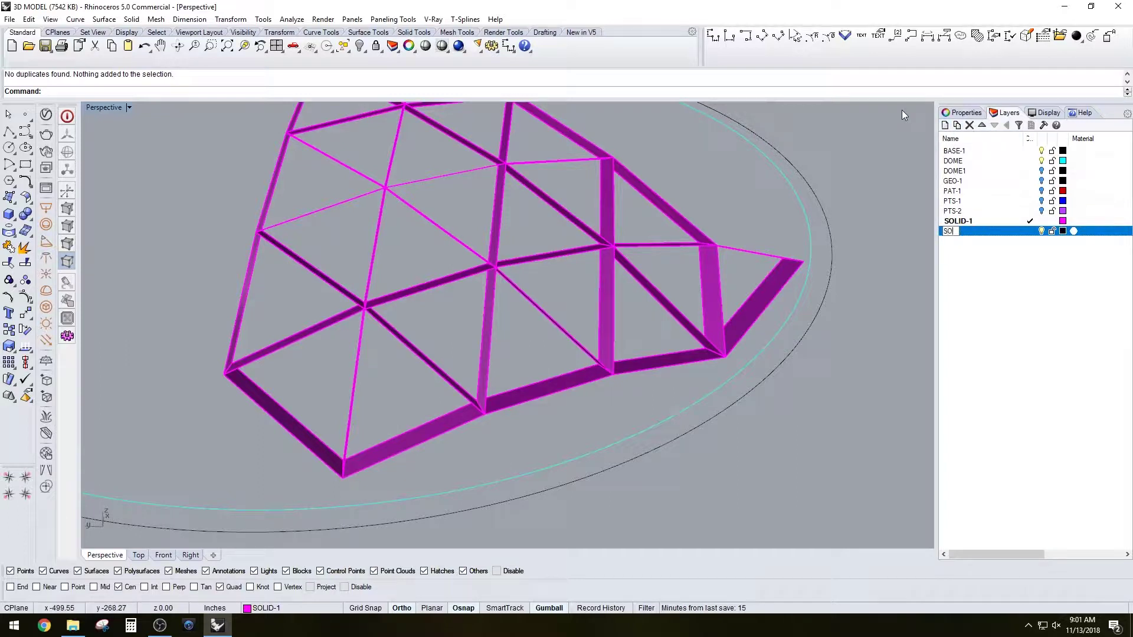
{"action": "type", "text": "D-2"}
{"action": "key", "text": "Return"}
Give layer SOLID-2 a muted blue color (RGB 61, 51, 184) and make it the current layer.
{"action": "left_click", "coordinate": [1063, 230]}
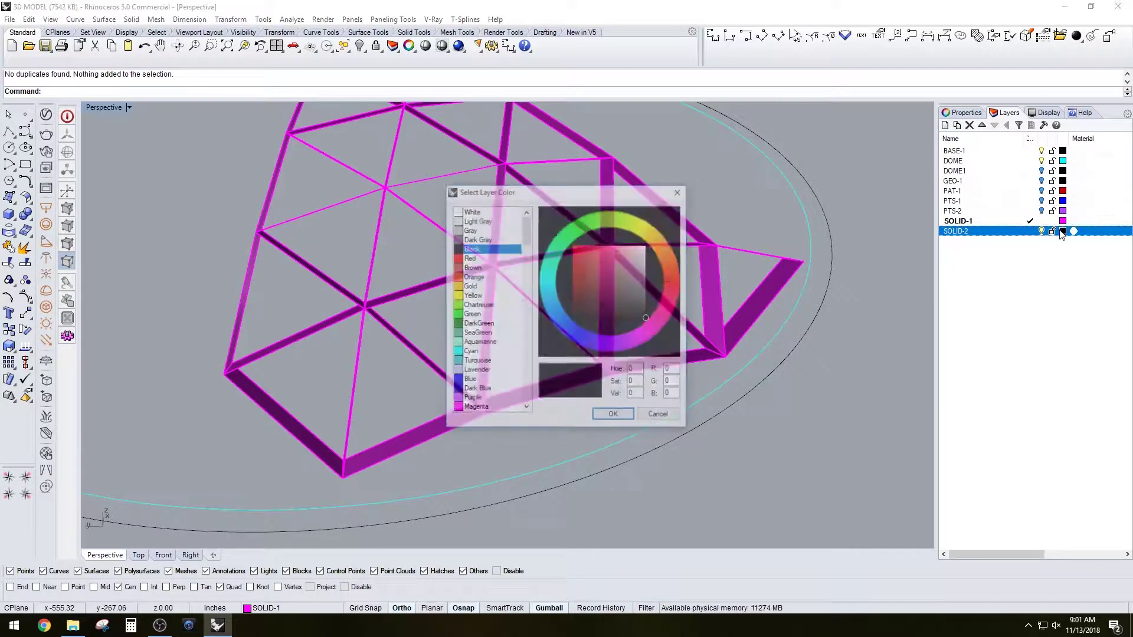
{"action": "left_click", "coordinate": [468, 380]}
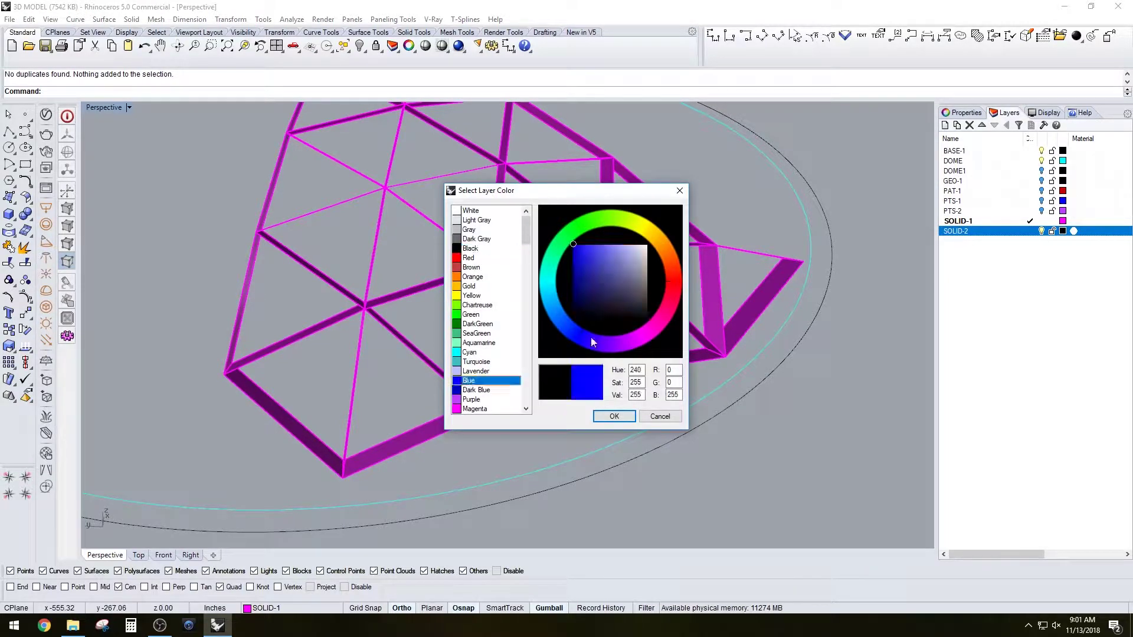
{"action": "left_click_drag", "start_coordinate": [595, 282], "coordinate": [597, 264]}
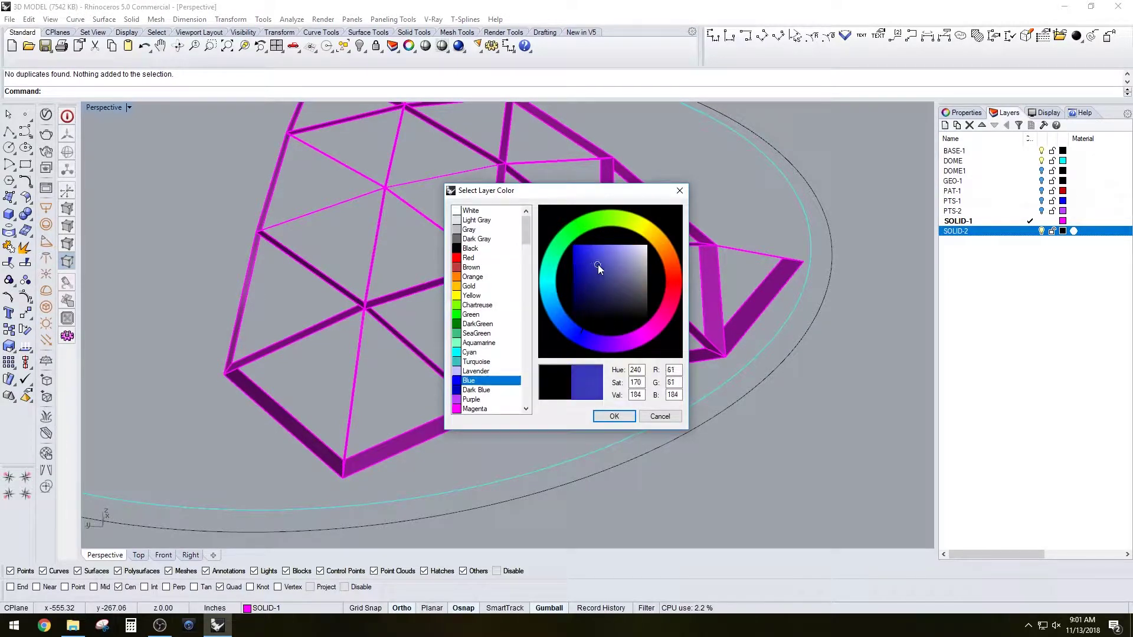
{"action": "left_click", "coordinate": [611, 417]}
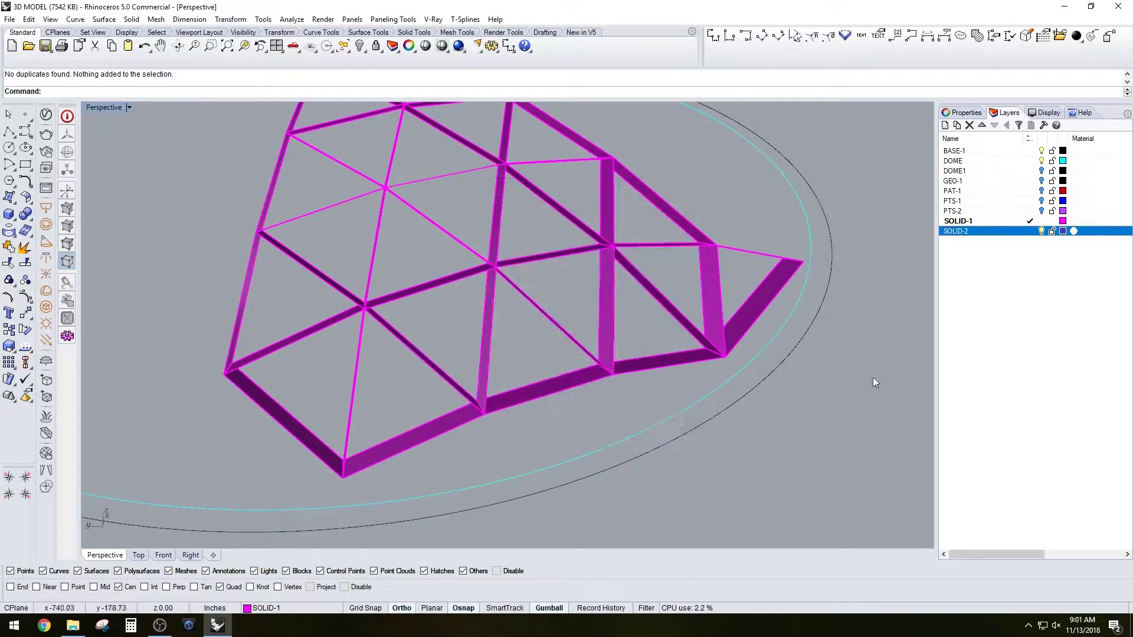
{"action": "left_click", "coordinate": [1033, 231]}
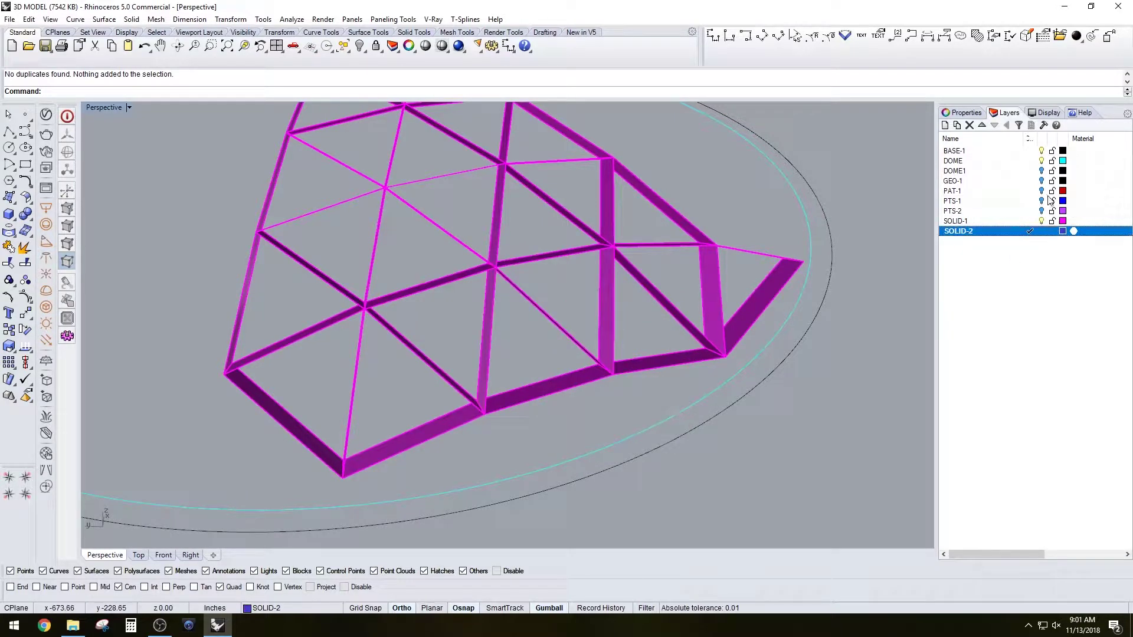
With layer GEO-1 shown and SOLID-1 locked, run PlanarSrf on all the segment's inner and outer triangle curves.
{"action": "left_click", "coordinate": [1042, 181]}
{"action": "left_click", "coordinate": [1015, 181]}
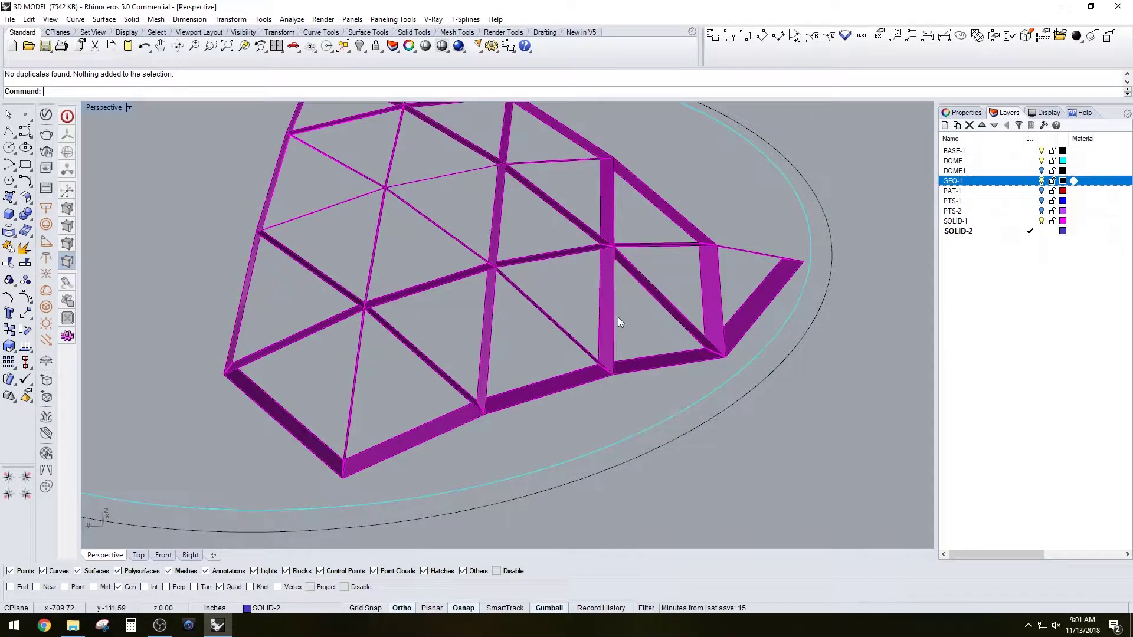
{"action": "right_click_drag", "start_coordinate": [618, 317], "coordinate": [474, 226]}
{"action": "left_click_drag", "start_coordinate": [324, 172], "coordinate": [775, 500]}
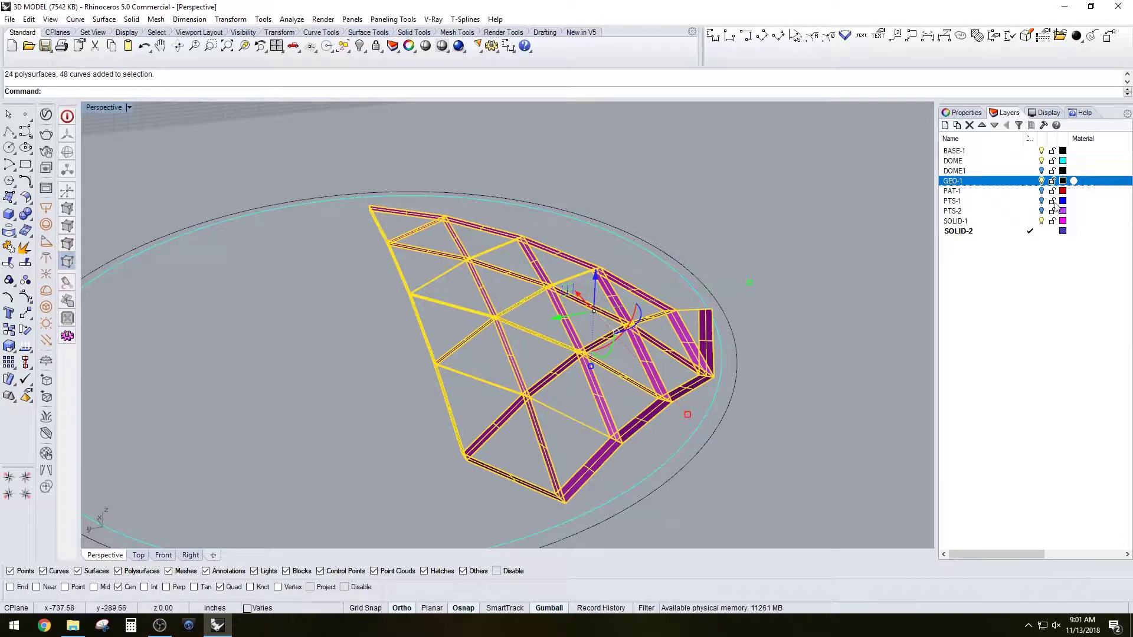
{"action": "left_click", "coordinate": [1053, 221]}
{"action": "right_click_drag", "start_coordinate": [732, 354], "coordinate": [711, 387]}
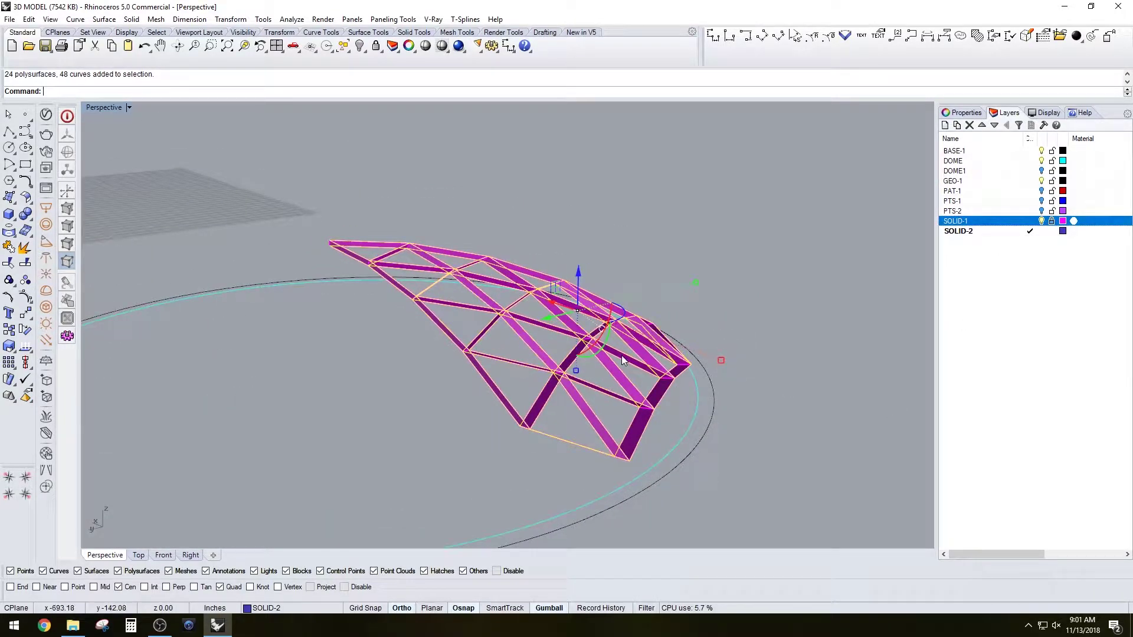
{"action": "type", "text": "PlanarSrf"}
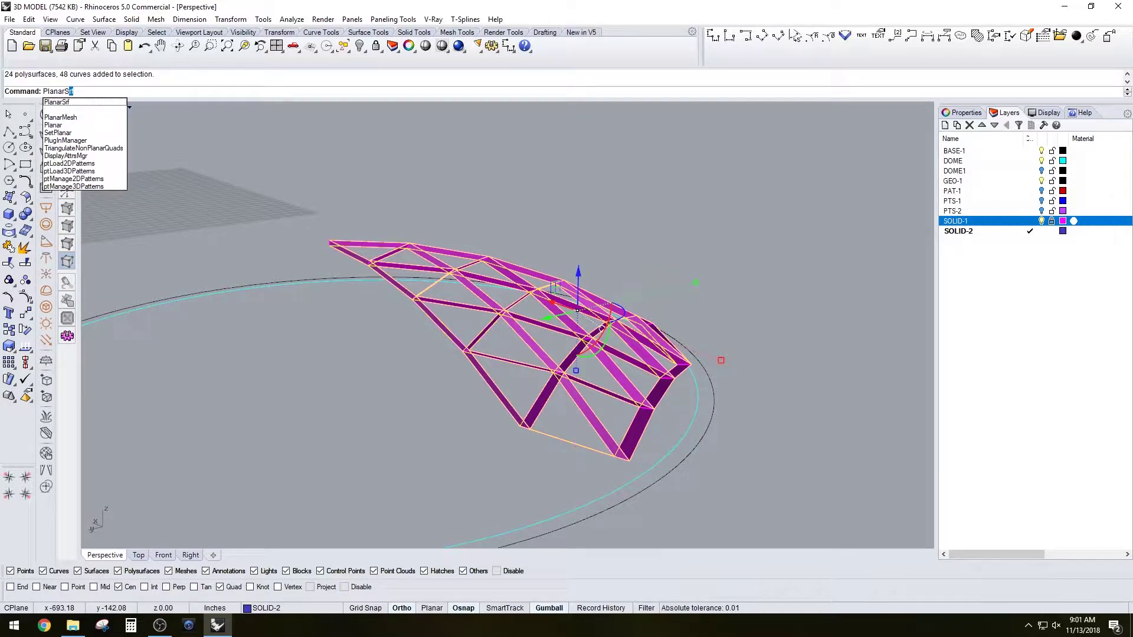
{"action": "key", "text": "Return"}
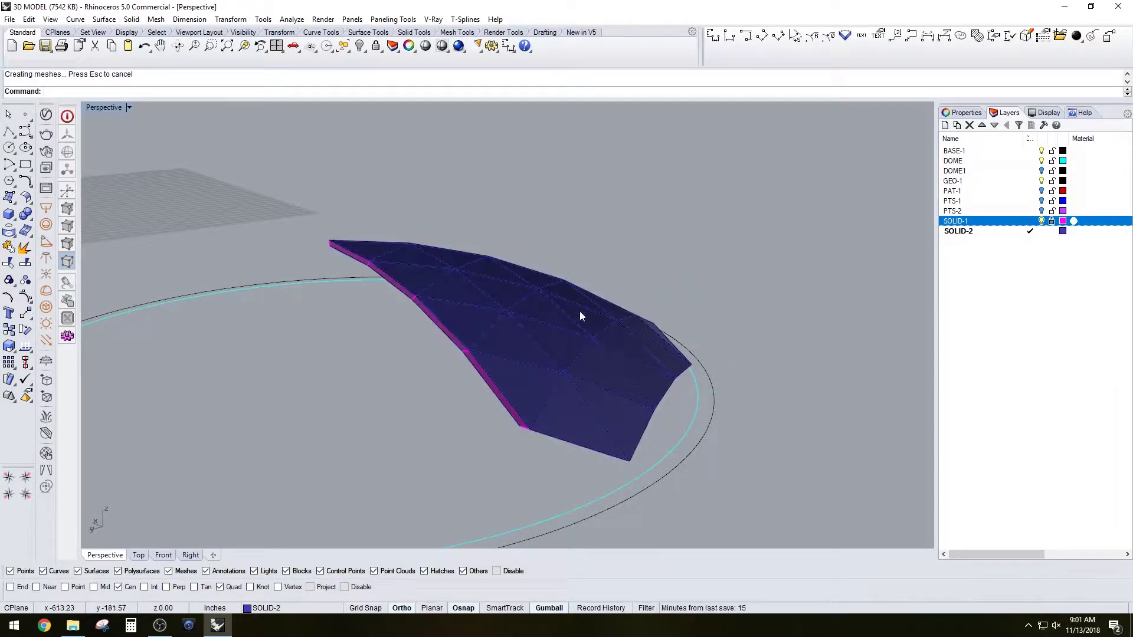
Inspect the planar surfaces at the segment's bottom corner by picking a triangle from the stacked candidates, then clear the selection.
{"action": "right_click_drag", "start_coordinate": [580, 311], "coordinate": [644, 340]}
{"action": "scroll", "coordinate": [642, 328], "scroll_direction": "up", "scroll_amount": 6}
{"action": "left_click", "coordinate": [653, 326]}
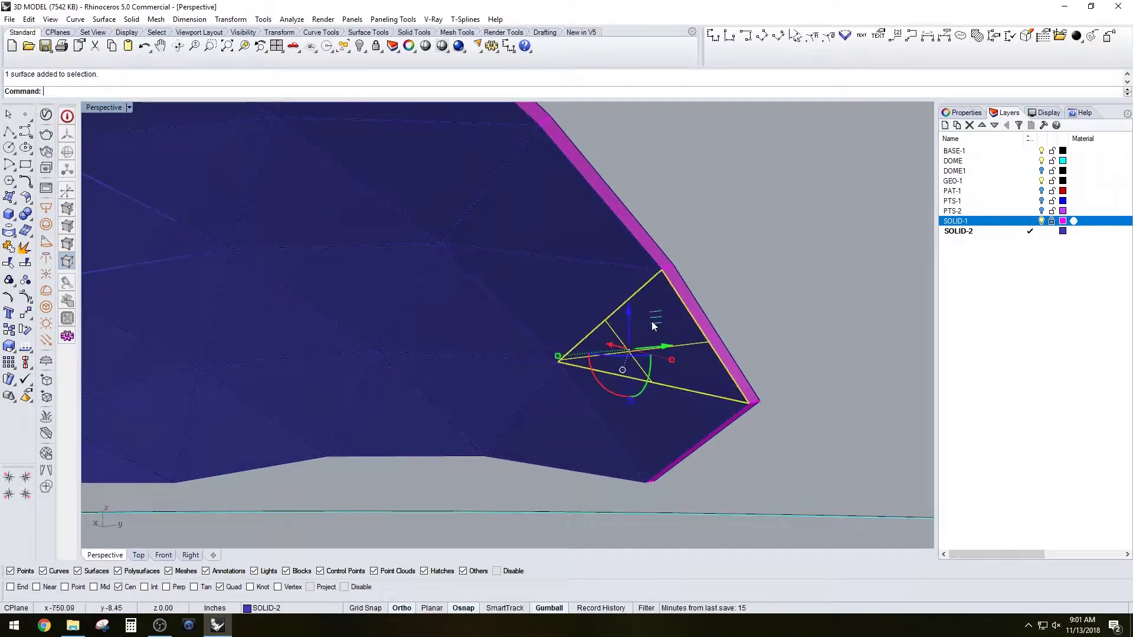
{"action": "key", "text": "Escape"}
{"action": "scroll", "coordinate": [685, 295], "scroll_direction": "up", "scroll_amount": 2}
{"action": "left_click", "coordinate": [628, 274]}
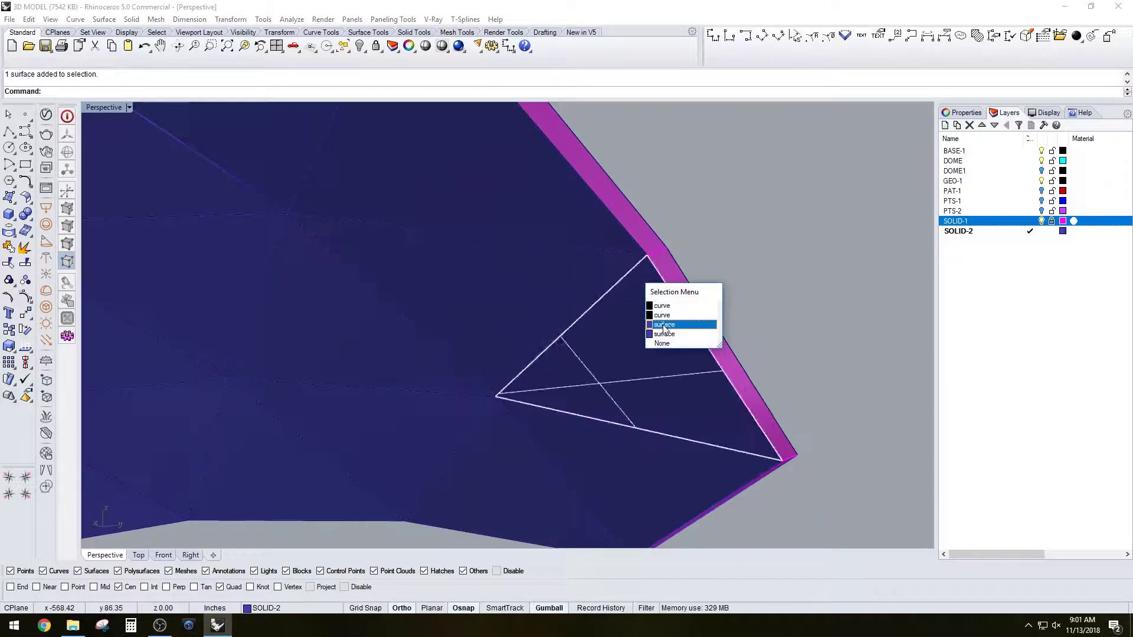
{"action": "left_click", "coordinate": [662, 324]}
{"action": "scroll", "coordinate": [663, 295], "scroll_direction": "up", "scroll_amount": 4}
{"action": "key", "text": "Escape"}
{"action": "scroll", "coordinate": [638, 346], "scroll_direction": "down", "scroll_amount": 6}
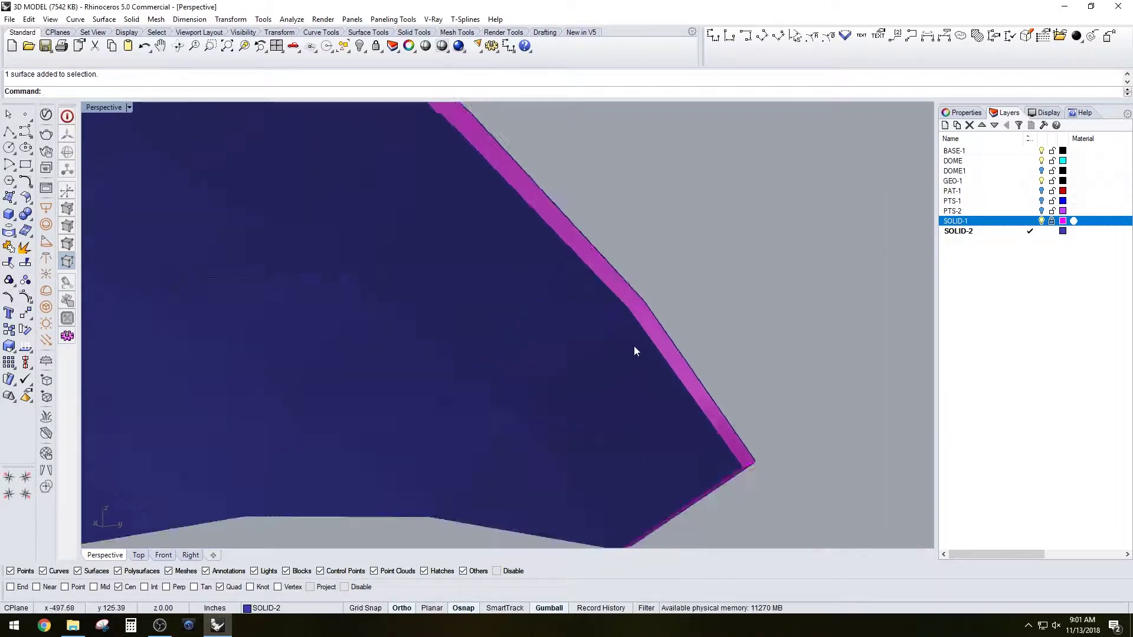
{"action": "right_click_drag", "start_coordinate": [633, 346], "coordinate": [555, 301]}
{"action": "right_click_drag", "start_coordinate": [487, 349], "coordinate": [523, 375]}
Select all objects on layer SOLID-2 to check the caps, then unlock layer SOLID-1 and clear the selection.
{"action": "right_click", "coordinate": [1032, 231]}
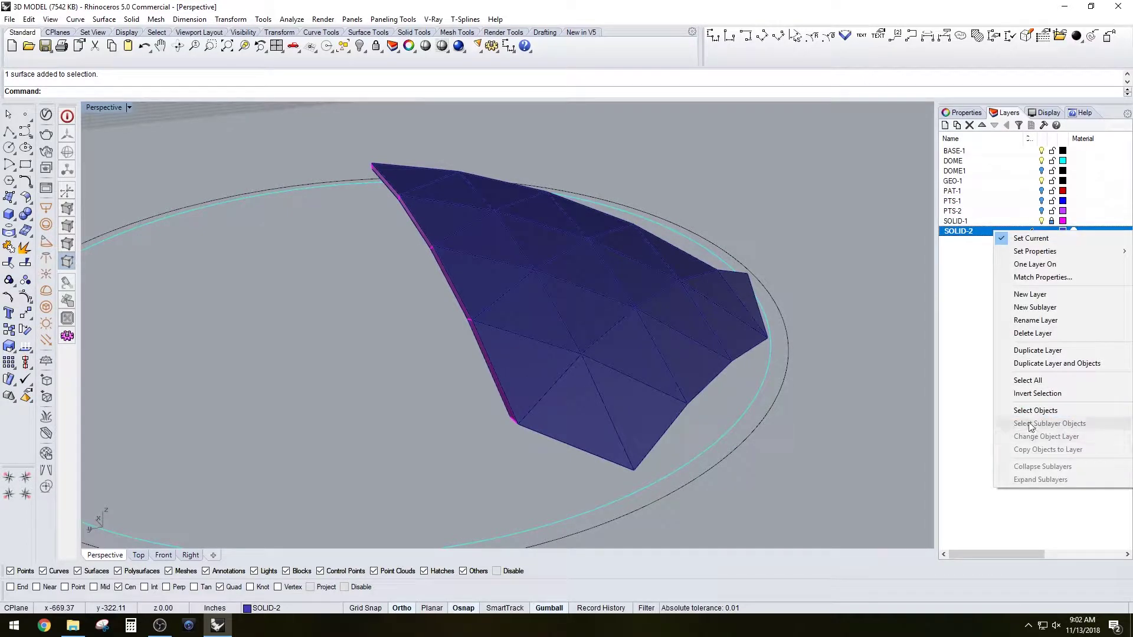
{"action": "left_click", "coordinate": [1034, 411]}
{"action": "right_click_drag", "start_coordinate": [608, 380], "coordinate": [723, 329]}
{"action": "left_click", "coordinate": [1008, 221]}
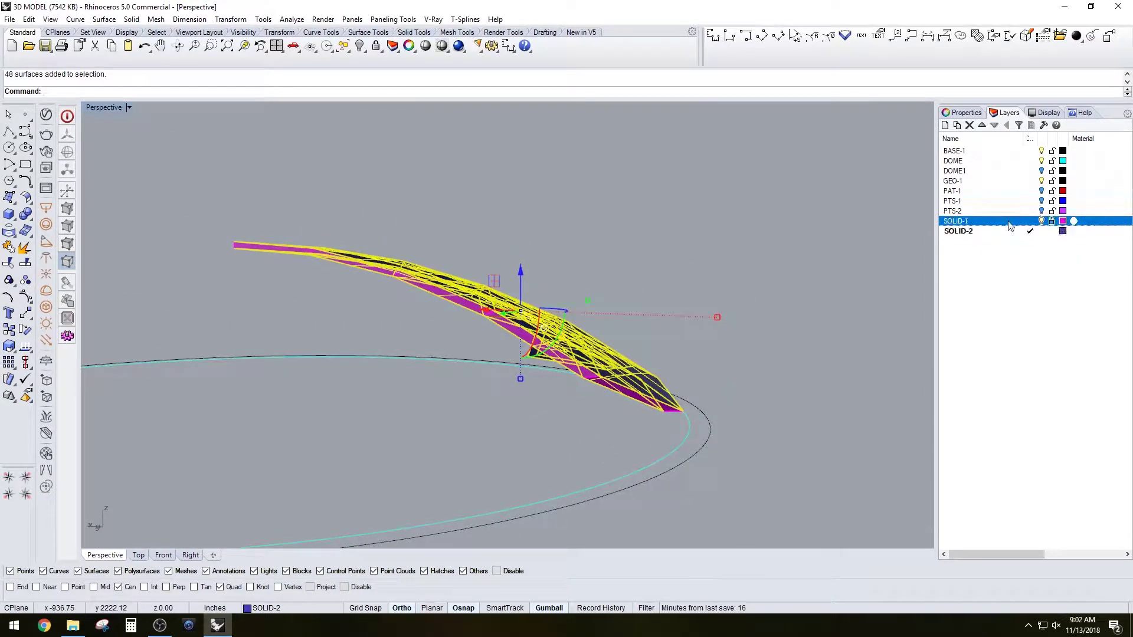
{"action": "left_click", "coordinate": [992, 310]}
{"action": "left_click", "coordinate": [1051, 220]}
{"action": "right_click_drag", "start_coordinate": [818, 204], "coordinate": [789, 278]}
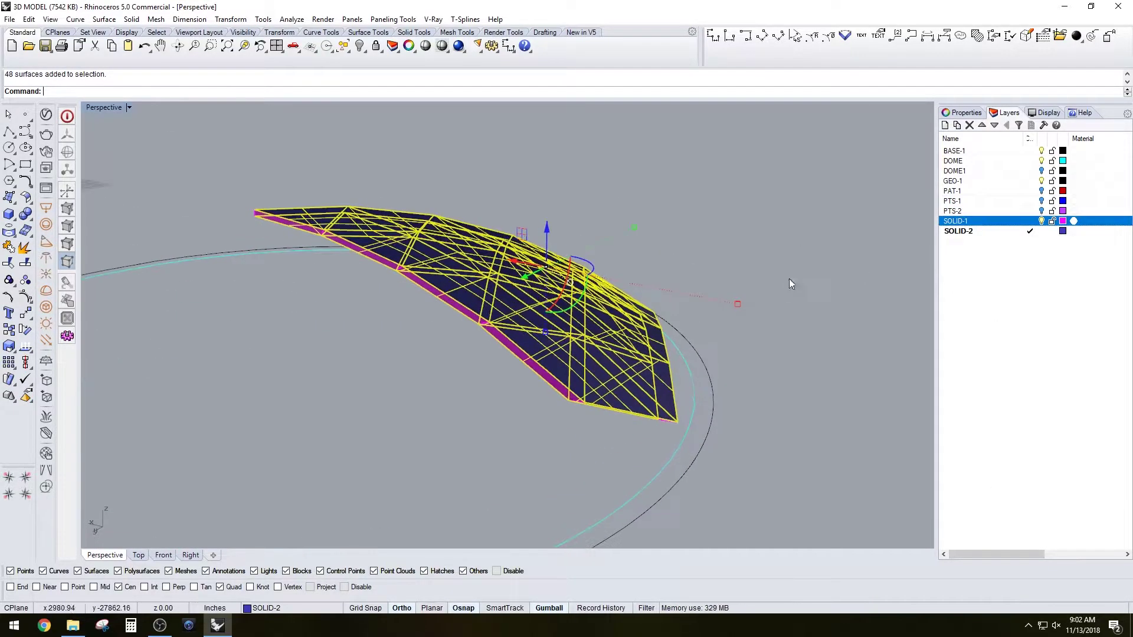
{"action": "right_click", "coordinate": [1025, 223]}
{"action": "left_click", "coordinate": [823, 380]}
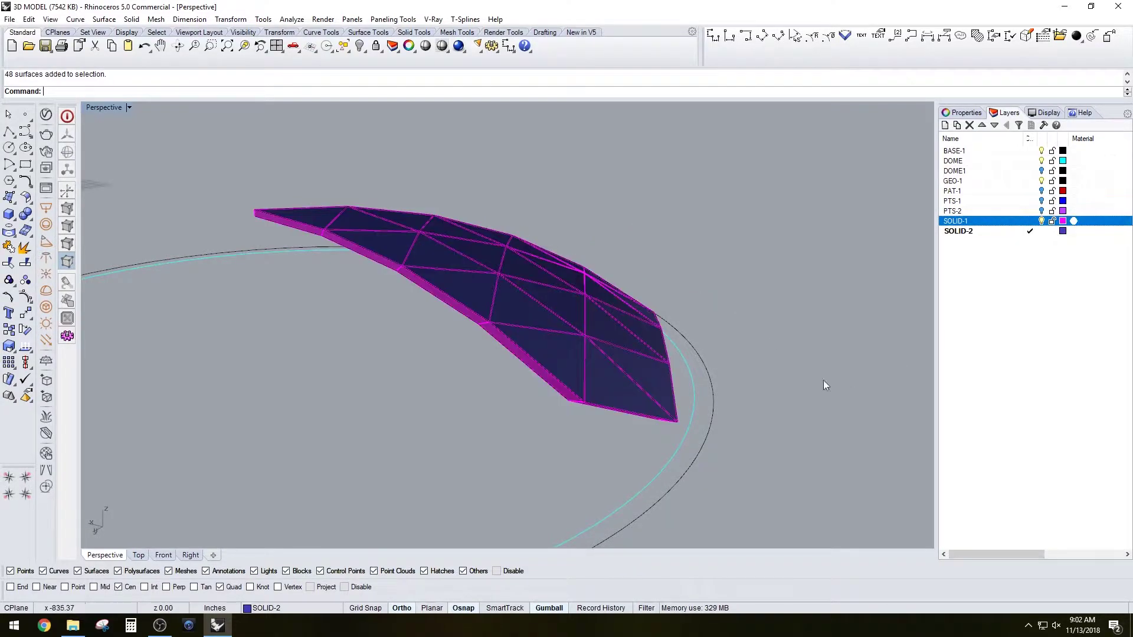
{"action": "right_click_drag", "start_coordinate": [823, 380], "coordinate": [732, 277]}
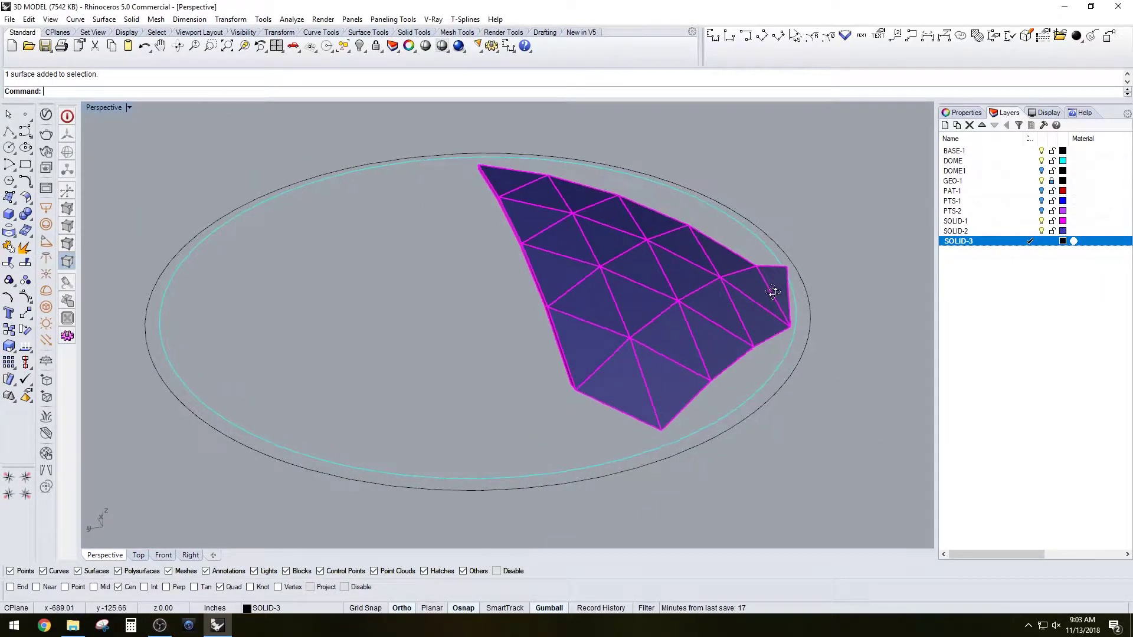
Join the inner and outer planar surfaces of the bottom corner triangle with its lofted polysurface.
{"action": "right_click_drag", "start_coordinate": [774, 289], "coordinate": [612, 346]}
{"action": "left_click", "coordinate": [608, 375], "text": "ctrl+shift"}
{"action": "scroll", "coordinate": [608, 375], "scroll_direction": "up", "scroll_amount": 6}
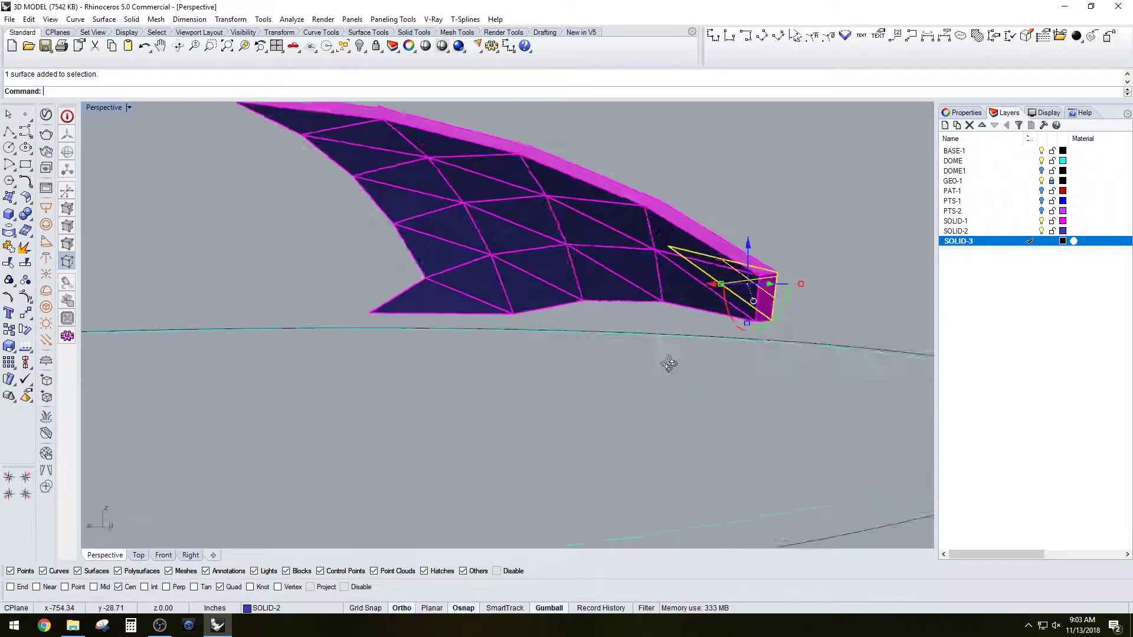
{"action": "left_click", "coordinate": [864, 296], "text": "shift"}
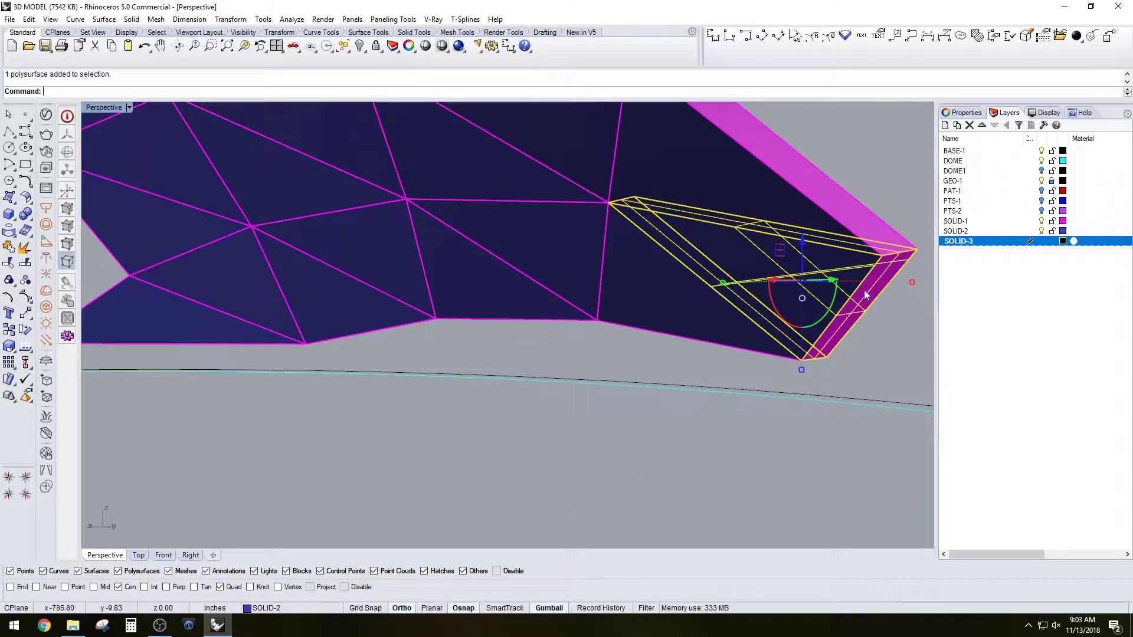
{"action": "right_click_drag", "start_coordinate": [873, 318], "coordinate": [695, 366]}
{"action": "scroll", "coordinate": [696, 363], "scroll_direction": "down", "scroll_amount": 3}
{"action": "key", "text": "ctrl+j"}
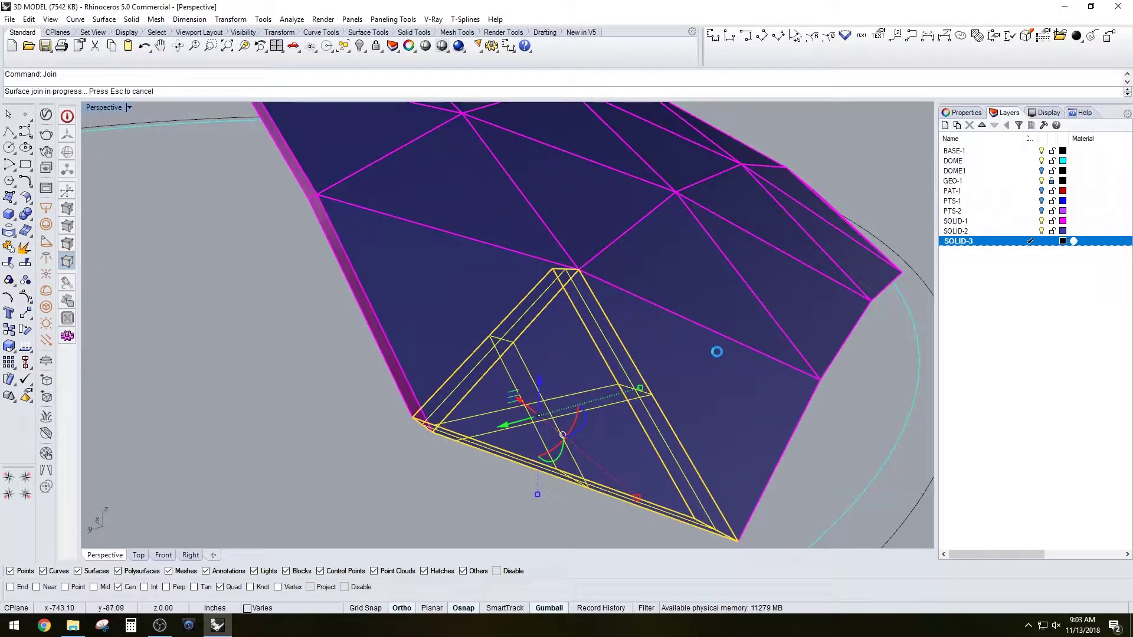
Move the joined corner triangle to layer SOLID-3 and clear the selection.
{"action": "right_click", "coordinate": [996, 251]}
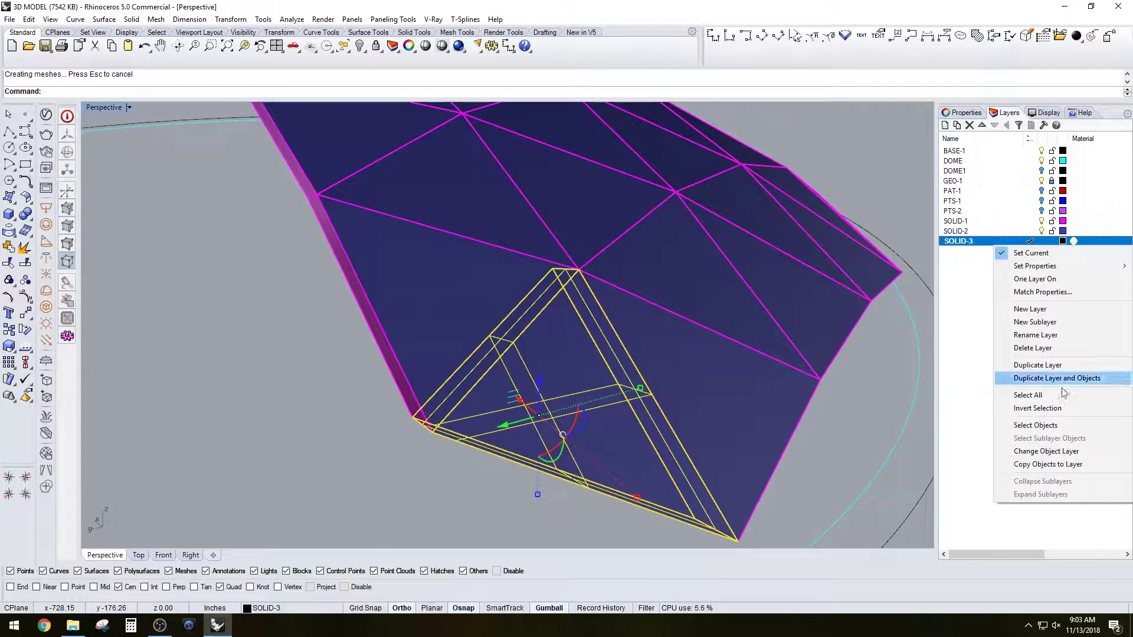
{"action": "left_click", "coordinate": [1042, 451]}
{"action": "key", "text": "Escape"}
{"action": "right_click_drag", "start_coordinate": [578, 426], "coordinate": [313, 282]}
{"action": "left_click_drag", "start_coordinate": [302, 271], "coordinate": [379, 348]}
{"action": "right_click_drag", "start_coordinate": [408, 331], "coordinate": [337, 193]}
{"action": "left_click_drag", "start_coordinate": [340, 113], "coordinate": [824, 502]}
{"action": "right_click_drag", "start_coordinate": [824, 502], "coordinate": [486, 415]}
{"action": "left_click", "coordinate": [497, 409], "text": "ctrl"}
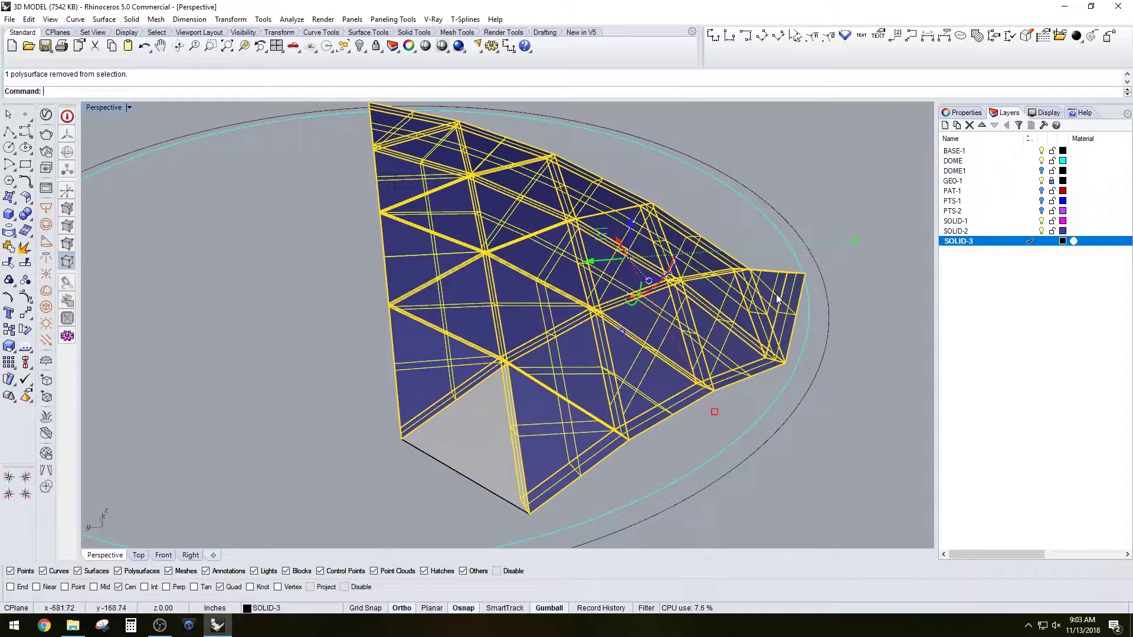
{"action": "left_click", "coordinate": [349, 317]}
Try joining the window-selected surfaces and loft of the triangle next to the corner solid, then undo the join.
{"action": "left_click_drag", "start_coordinate": [341, 279], "coordinate": [523, 452]}
{"action": "right_click_drag", "start_coordinate": [523, 452], "coordinate": [475, 428]}
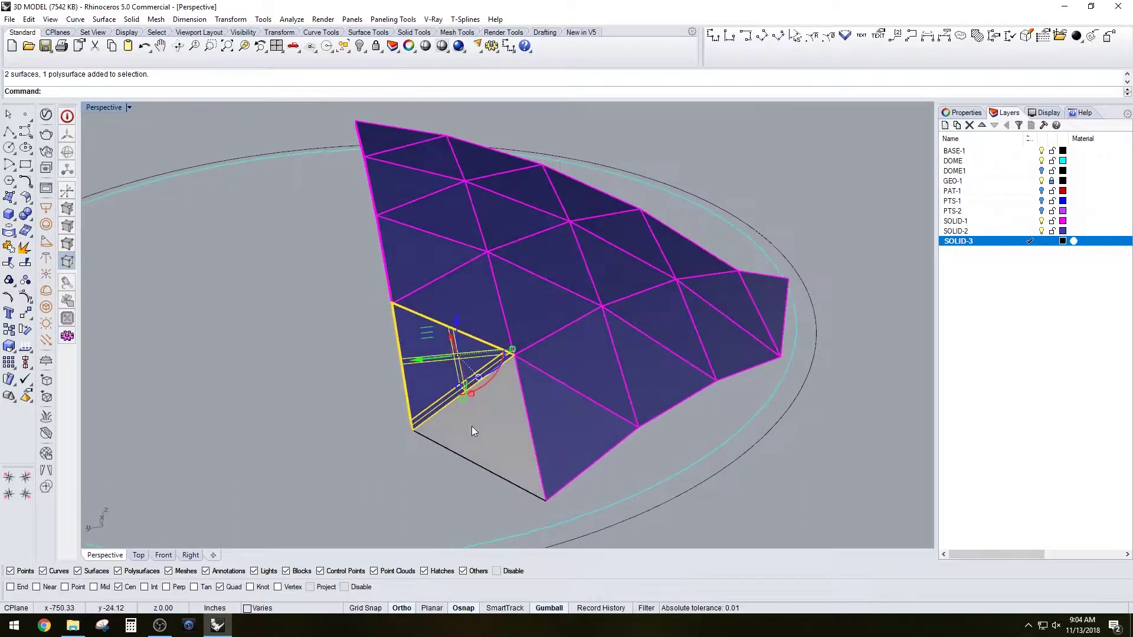
{"action": "key", "text": "Delete"}
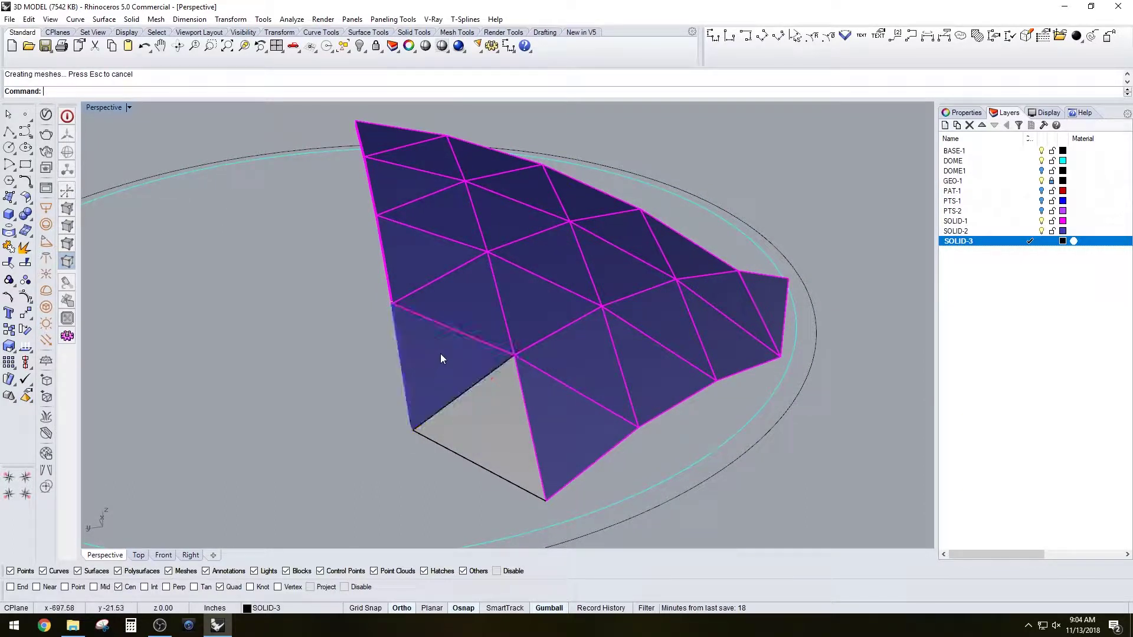
{"action": "key", "text": "ctrl+z"}
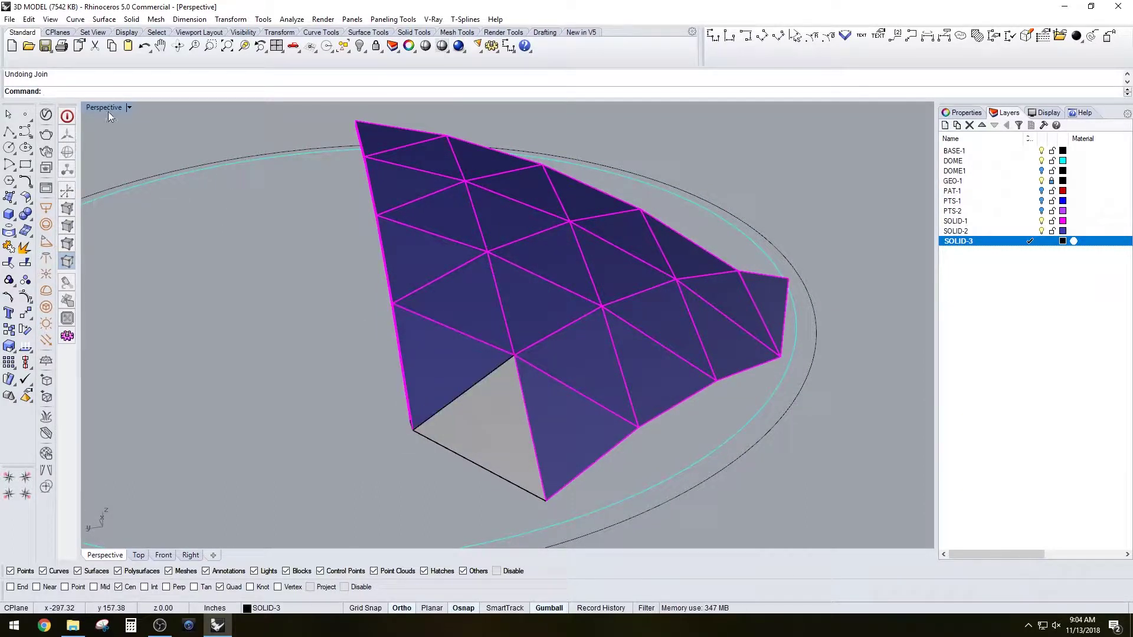
Join both planar surfaces and the lofted polysurface of the edge triangle adjacent to the finished corner solid.
{"action": "left_click_drag", "start_coordinate": [346, 285], "coordinate": [508, 456]}
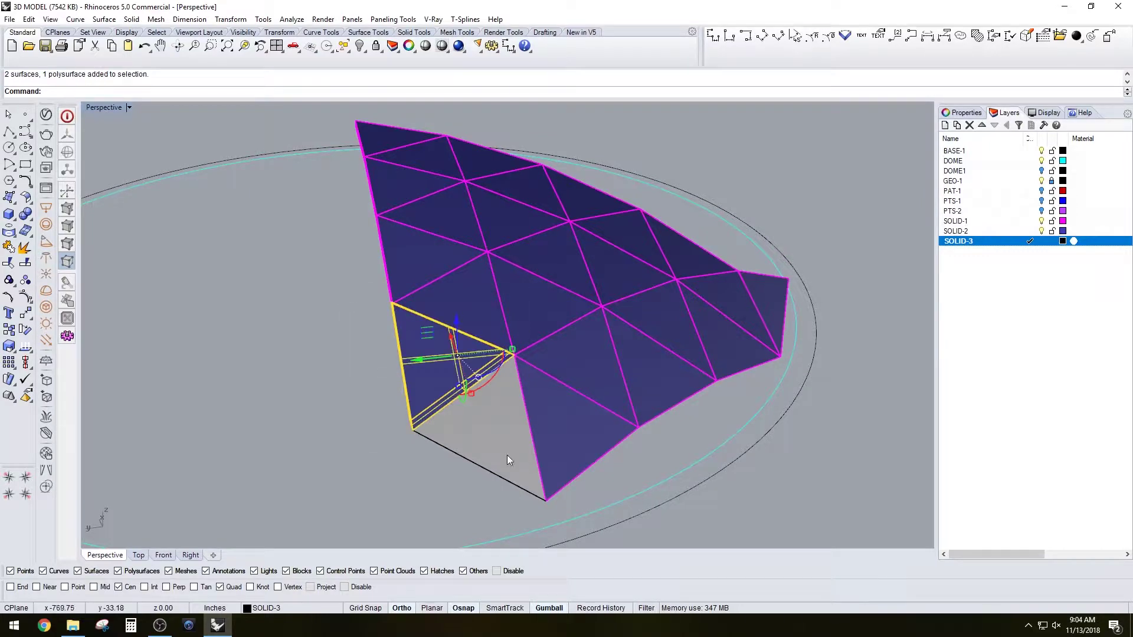
{"action": "right_click_drag", "start_coordinate": [508, 455], "coordinate": [599, 295]}
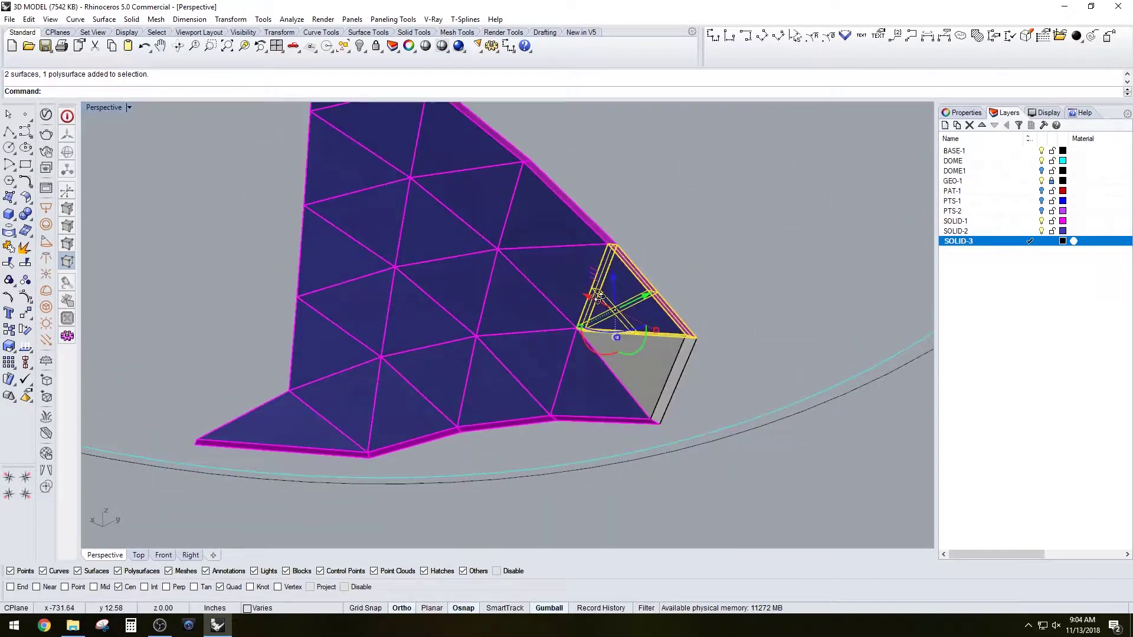
{"action": "left_click", "coordinate": [615, 267]}
{"action": "right_click_drag", "start_coordinate": [615, 267], "coordinate": [565, 384]}
{"action": "left_click", "coordinate": [561, 385], "text": "shift"}
{"action": "left_click", "coordinate": [500, 397], "text": "shift"}
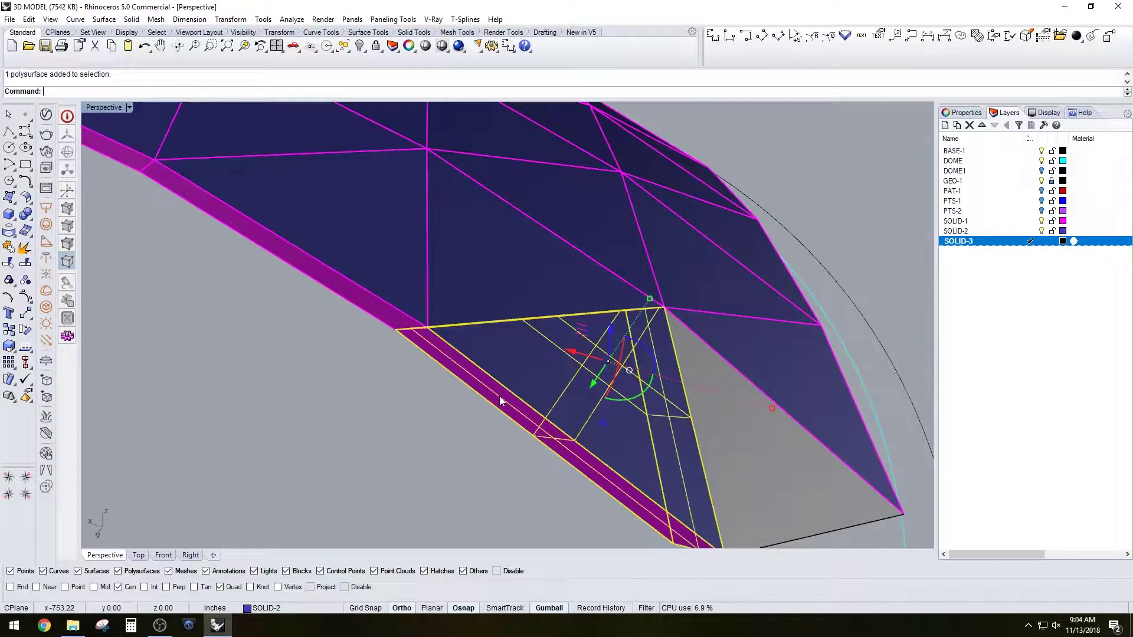
{"action": "right_click_drag", "start_coordinate": [666, 347], "coordinate": [590, 319]}
{"action": "type", "text": "j"}
{"action": "key", "text": "Return"}
{"action": "scroll", "coordinate": [615, 319], "scroll_direction": "down", "scroll_amount": 4}
Move the joined edge triangle beside the corner solid to layer SOLID-3.
{"action": "right_click", "coordinate": [1023, 242]}
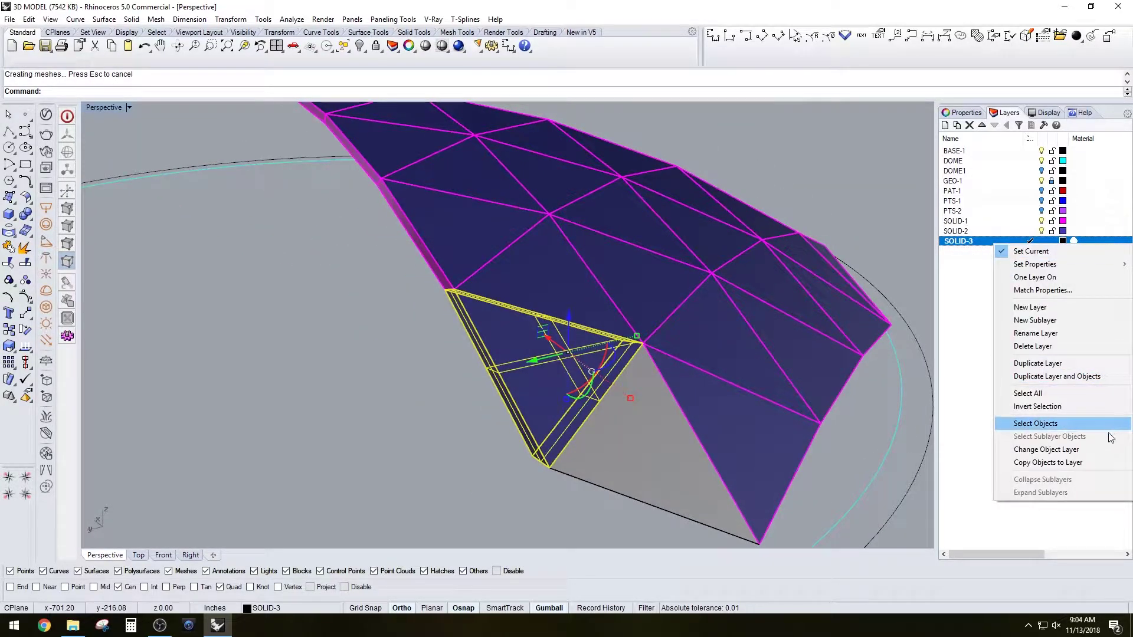
{"action": "left_click", "coordinate": [1039, 449]}
{"action": "right_click_drag", "start_coordinate": [476, 385], "coordinate": [575, 364]}
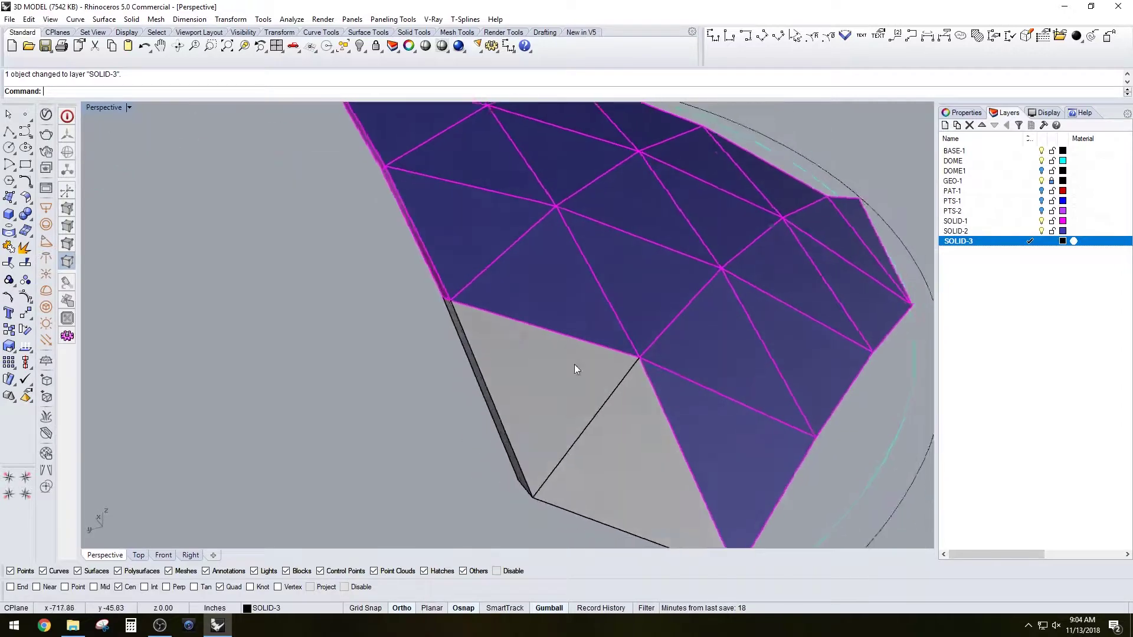
Join the planar surfaces and loft of the next edge triangle up from the last finished solid and move it to layer SOLID-3.
{"action": "scroll", "coordinate": [494, 377], "scroll_direction": "down", "scroll_amount": 3}
{"action": "scroll", "coordinate": [495, 377], "scroll_direction": "up", "scroll_amount": 5}
{"action": "left_click_drag", "start_coordinate": [405, 257], "coordinate": [689, 458]}
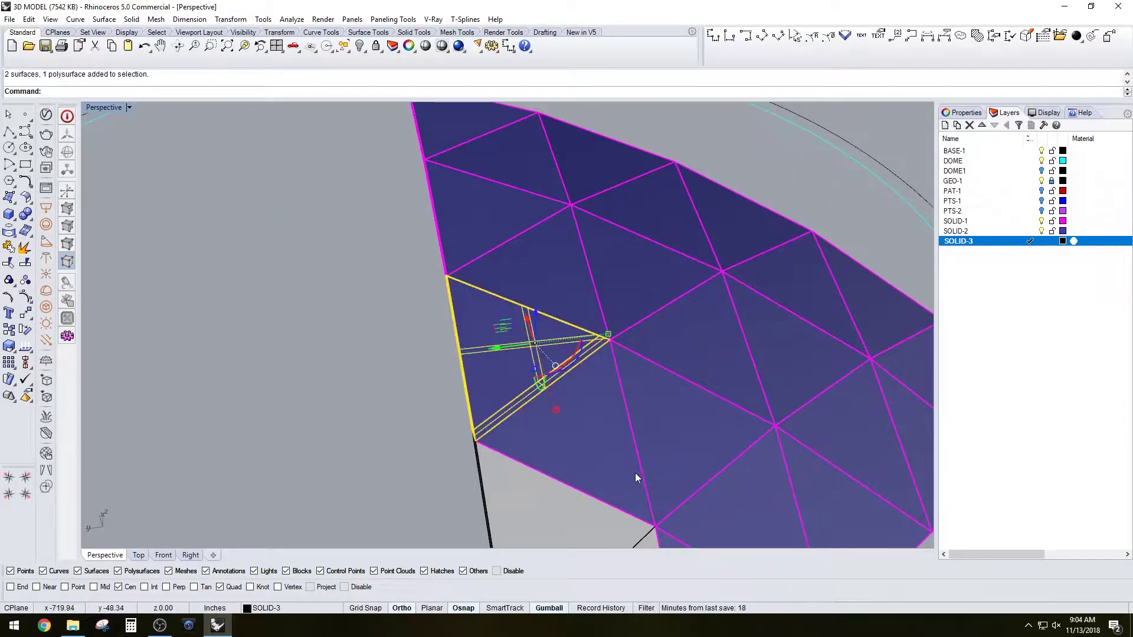
{"action": "right_click", "coordinate": [995, 241]}
{"action": "left_click", "coordinate": [1046, 444]}
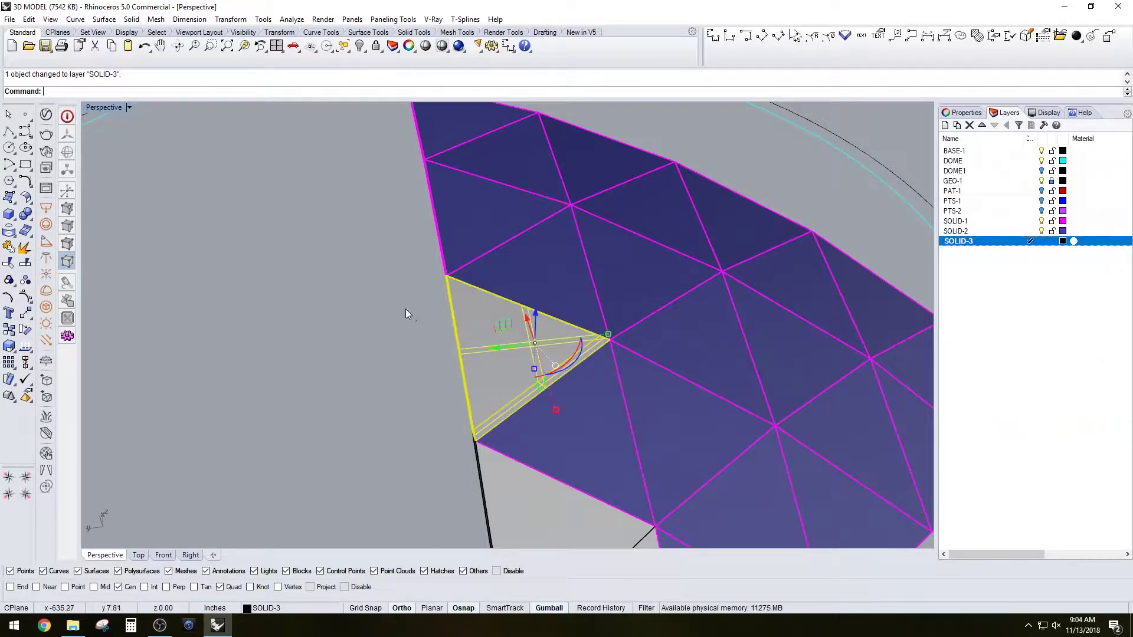
Join the three parts of the edge triangle directly below the tip triangle and move it to layer SOLID-3.
{"action": "scroll", "coordinate": [395, 301], "scroll_direction": "down", "scroll_amount": 2}
{"action": "left_click_drag", "start_coordinate": [356, 209], "coordinate": [594, 385]}
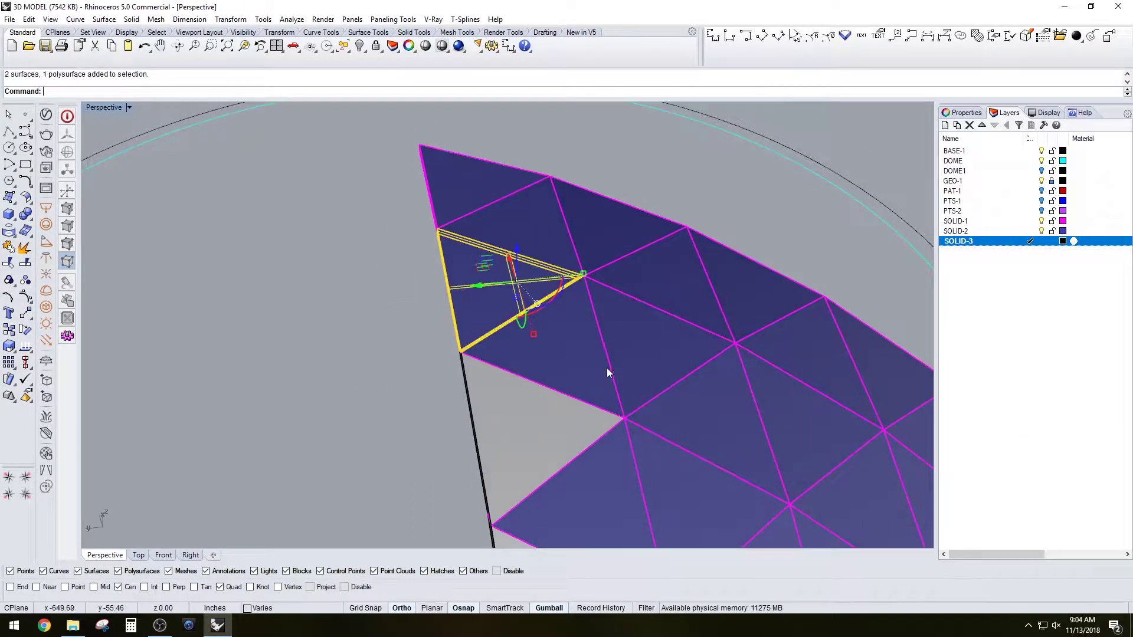
{"action": "right_click", "coordinate": [981, 242]}
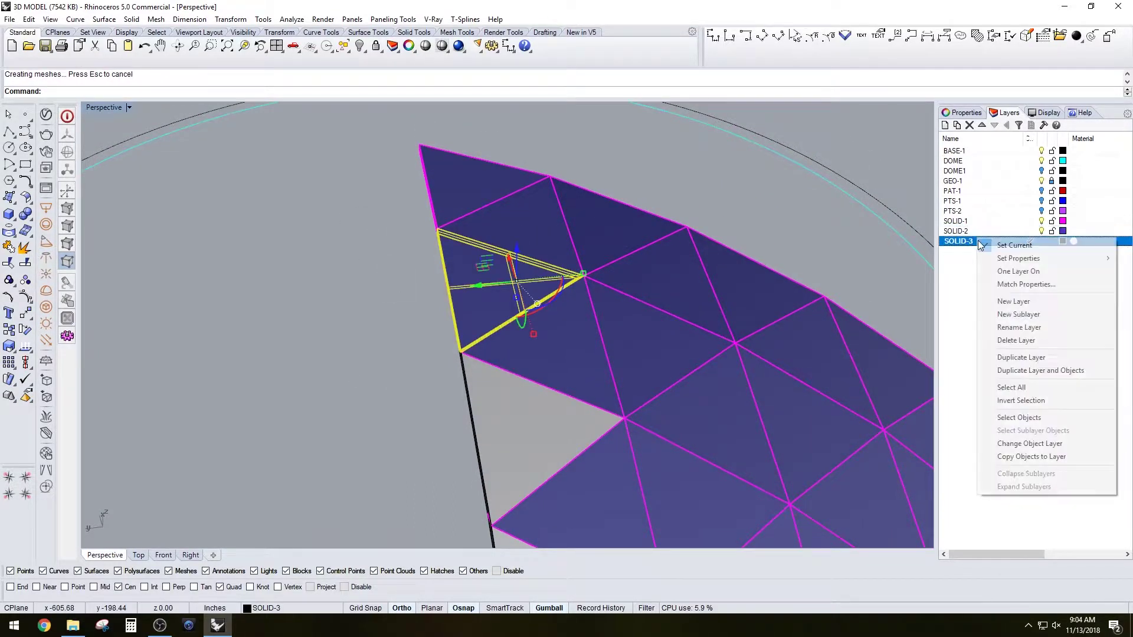
{"action": "left_click", "coordinate": [1043, 449]}
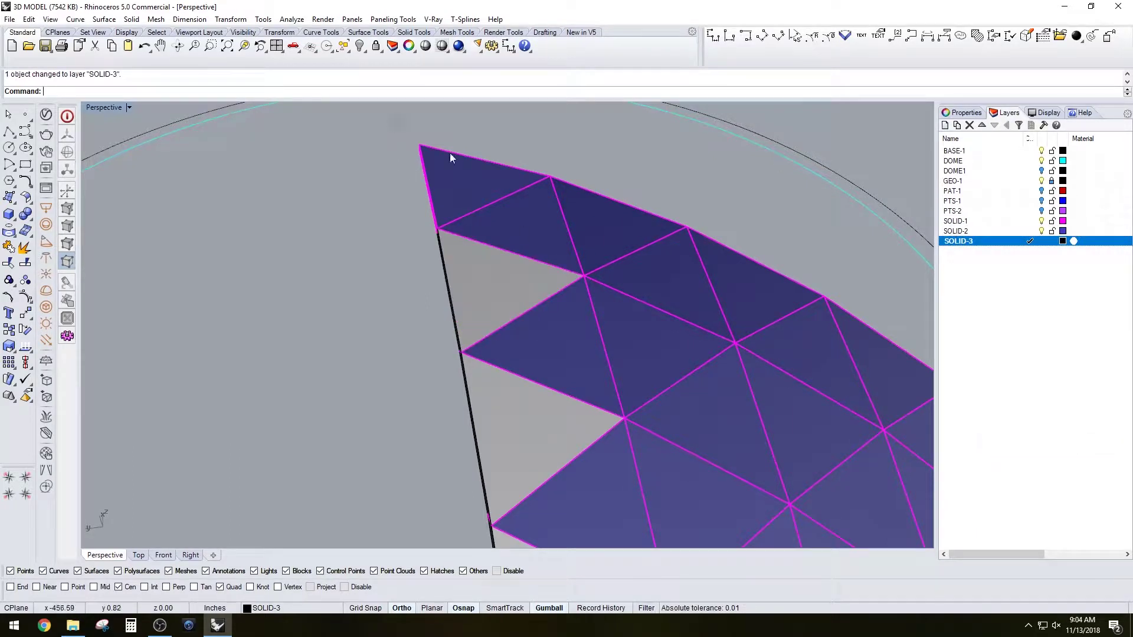
Join the planar surfaces and loft of the segment's tip triangle, move it to SOLID-3 and clear the selection.
{"action": "left_click_drag", "start_coordinate": [589, 257], "coordinate": [589, 257]}
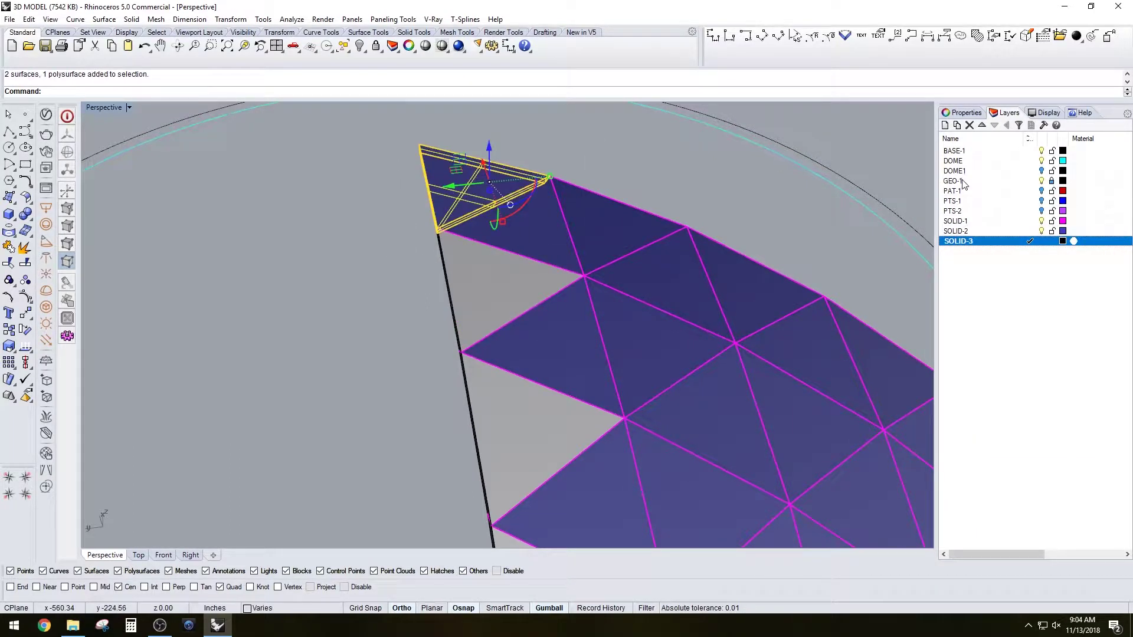
{"action": "right_click", "coordinate": [996, 241]}
{"action": "left_click", "coordinate": [1039, 444]}
{"action": "right_click_drag", "start_coordinate": [826, 225], "coordinate": [693, 201]}
{"action": "key", "text": "Escape"}
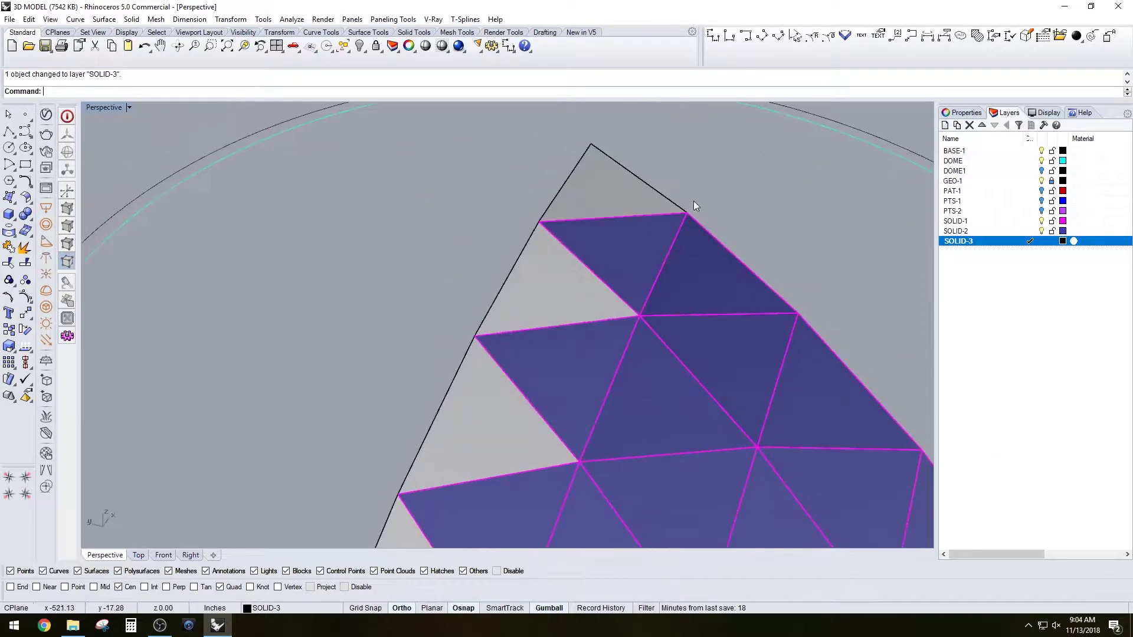
Join the parts of the first triangle below the tip on the opposite edge and move it to layer SOLID-3.
{"action": "left_click_drag", "start_coordinate": [627, 144], "coordinate": [850, 350]}
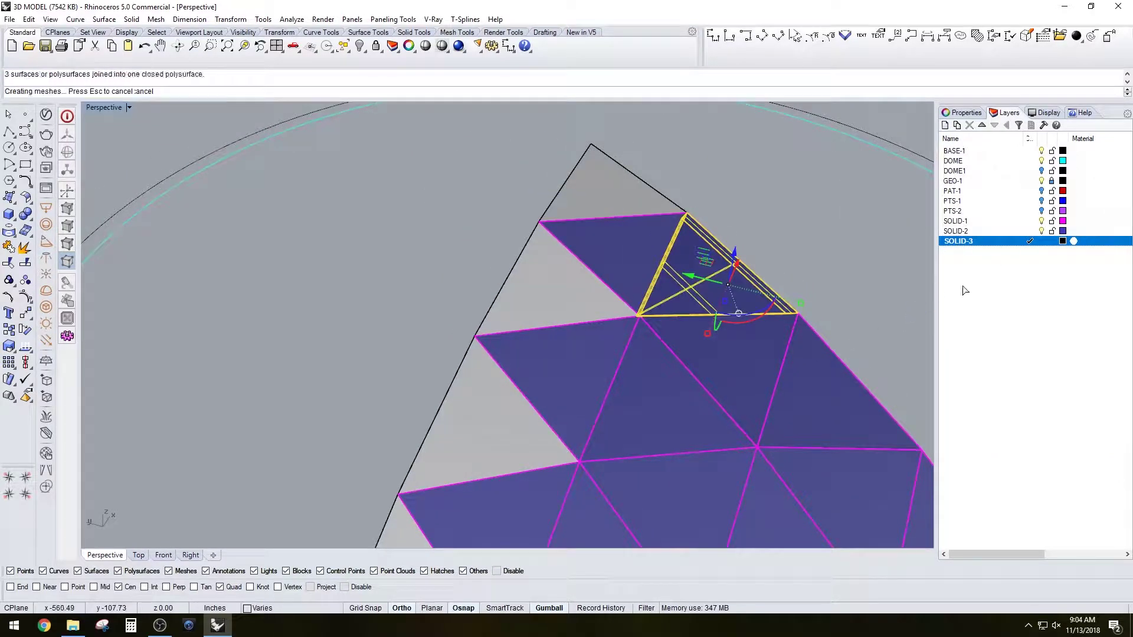
{"action": "right_click", "coordinate": [996, 241]}
{"action": "left_click", "coordinate": [1055, 449]}
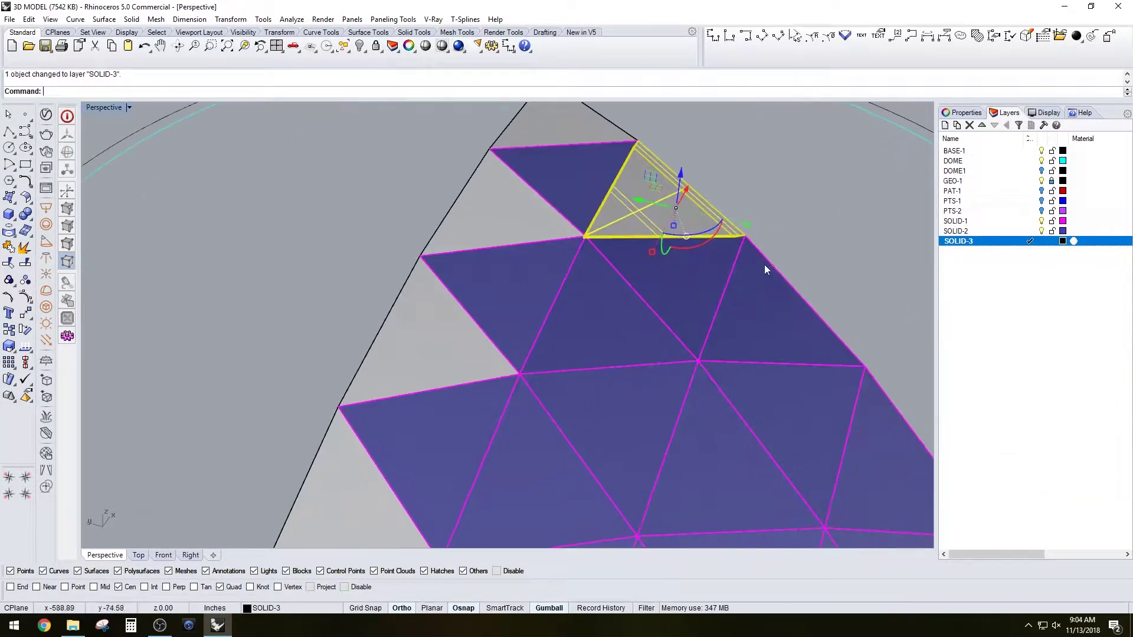
Join the second triangle below the tip on that opposite edge into a solid and move it to layer SOLID-3.
{"action": "left_click", "coordinate": [678, 130]}
{"action": "left_click_drag", "start_coordinate": [682, 129], "coordinate": [891, 416]}
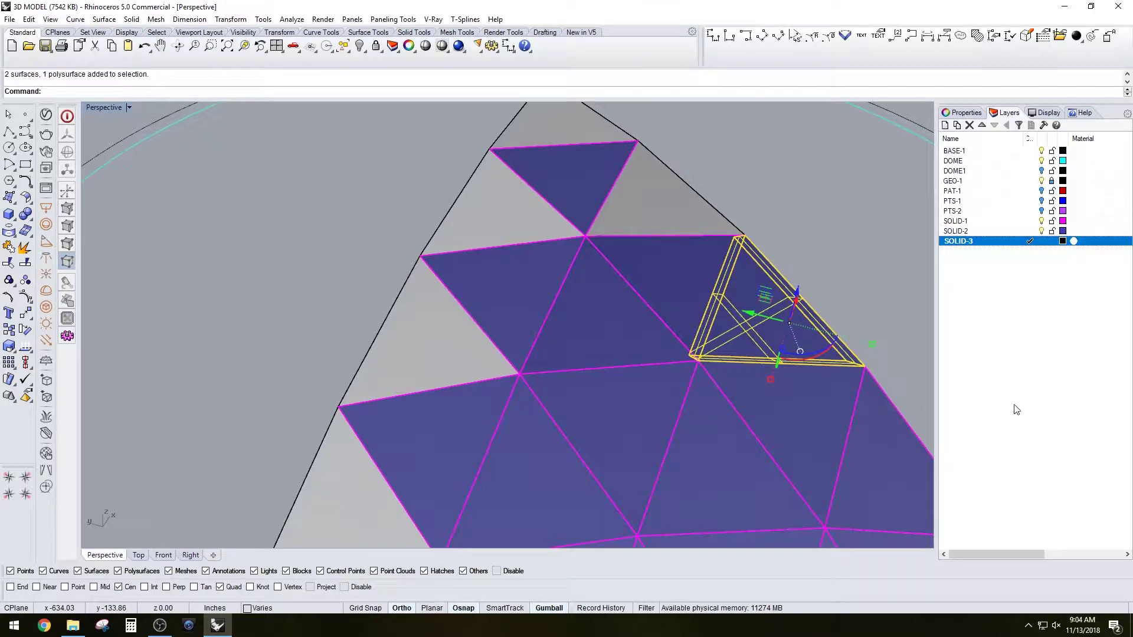
{"action": "right_click", "coordinate": [997, 241]}
{"action": "left_click", "coordinate": [1055, 449]}
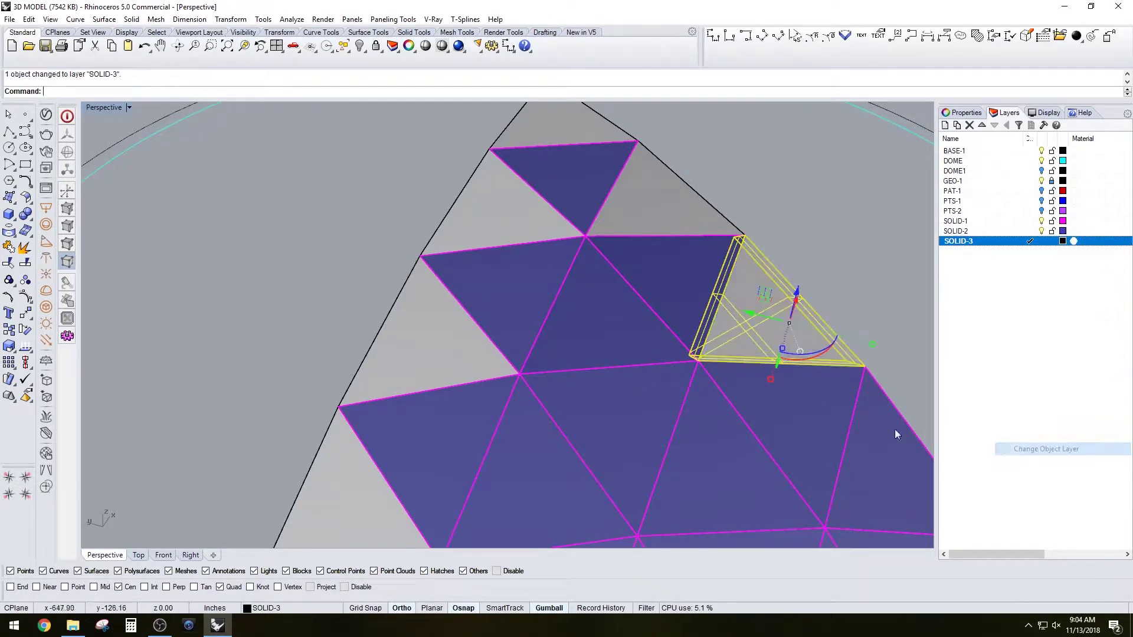
Join both planar surfaces and the loft of the third triangle down the opposite edge and move it to layer SOLID-3.
{"action": "scroll", "coordinate": [895, 429], "scroll_direction": "down", "scroll_amount": 3}
{"action": "left_click_drag", "start_coordinate": [732, 209], "coordinate": [845, 411]}
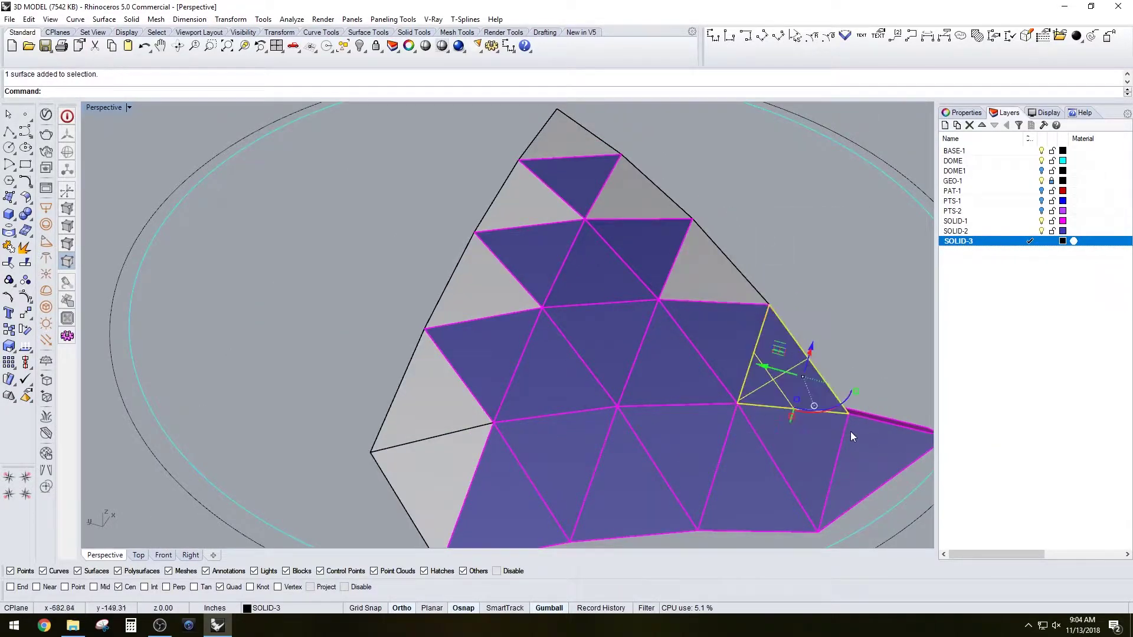
{"action": "left_click_drag", "start_coordinate": [711, 192], "coordinate": [880, 455]}
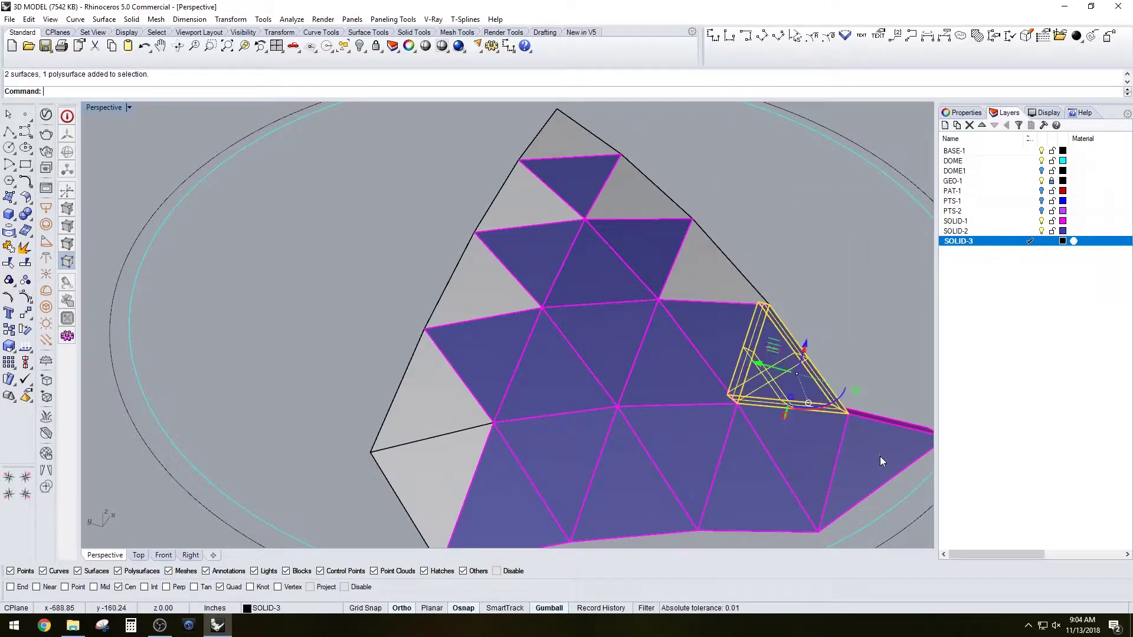
{"action": "scroll", "coordinate": [884, 385], "scroll_direction": "up", "scroll_amount": 5}
{"action": "right_click_drag", "start_coordinate": [828, 346], "coordinate": [769, 359]}
{"action": "right_click", "coordinate": [974, 243]}
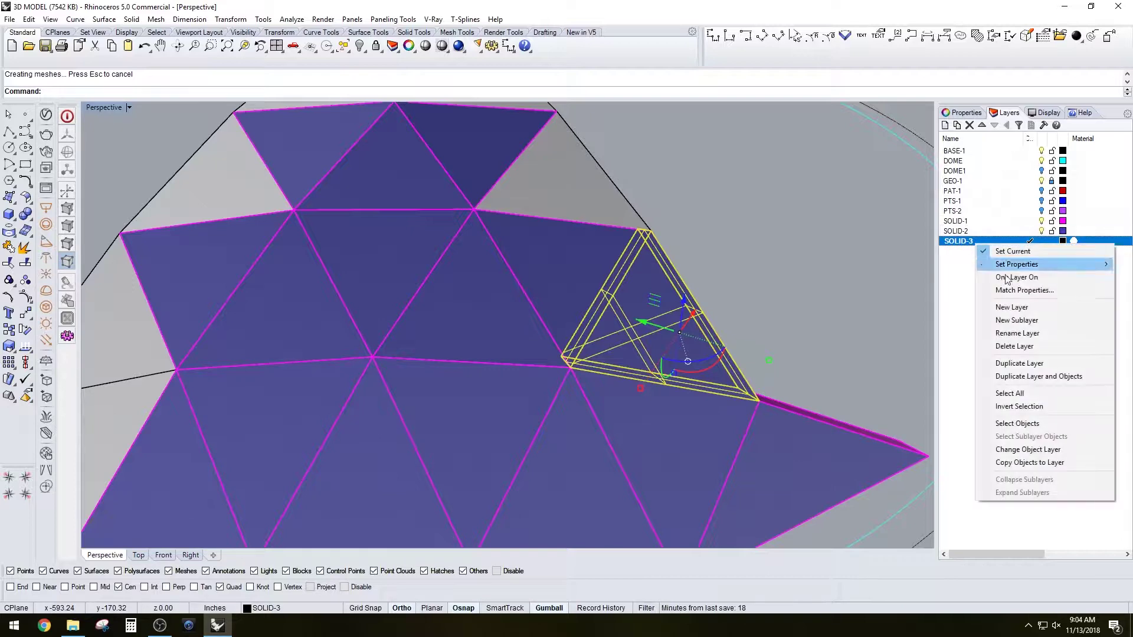
{"action": "left_click", "coordinate": [1013, 454]}
Join the planar surfaces and loft of the triangle at the remaining base corner of the segment.
{"action": "scroll", "coordinate": [788, 261], "scroll_direction": "down", "scroll_amount": 3}
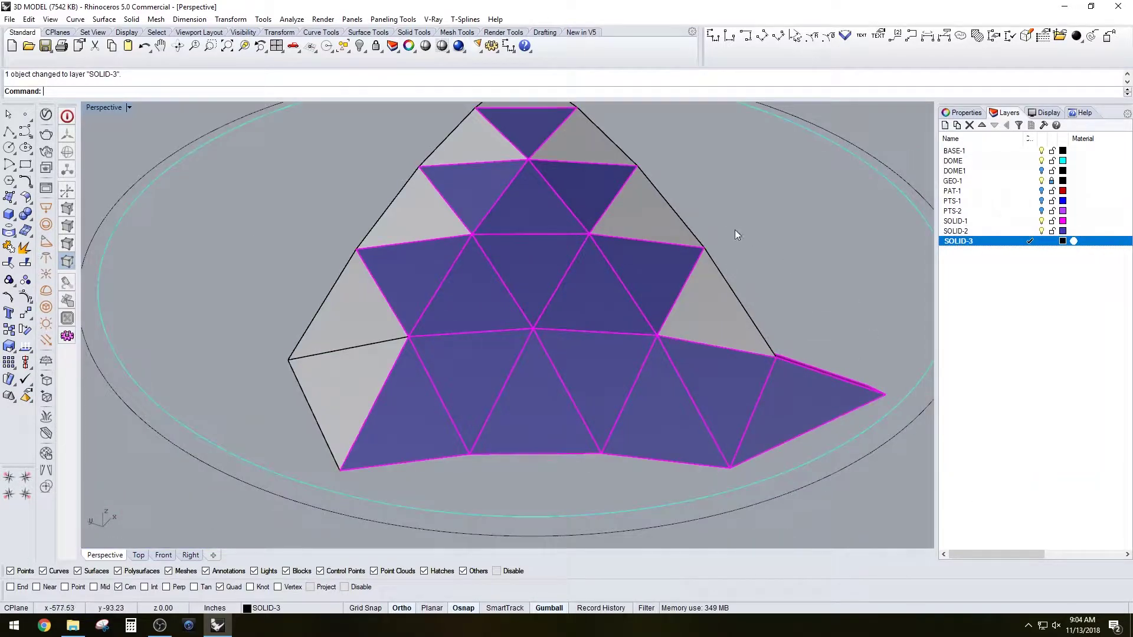
{"action": "left_click_drag", "start_coordinate": [735, 229], "coordinate": [754, 254]}
{"action": "left_click_drag", "start_coordinate": [796, 337], "coordinate": [912, 489]}
{"action": "scroll", "coordinate": [865, 367], "scroll_direction": "up", "scroll_amount": 5}
{"action": "key", "text": "ctrl+j"}
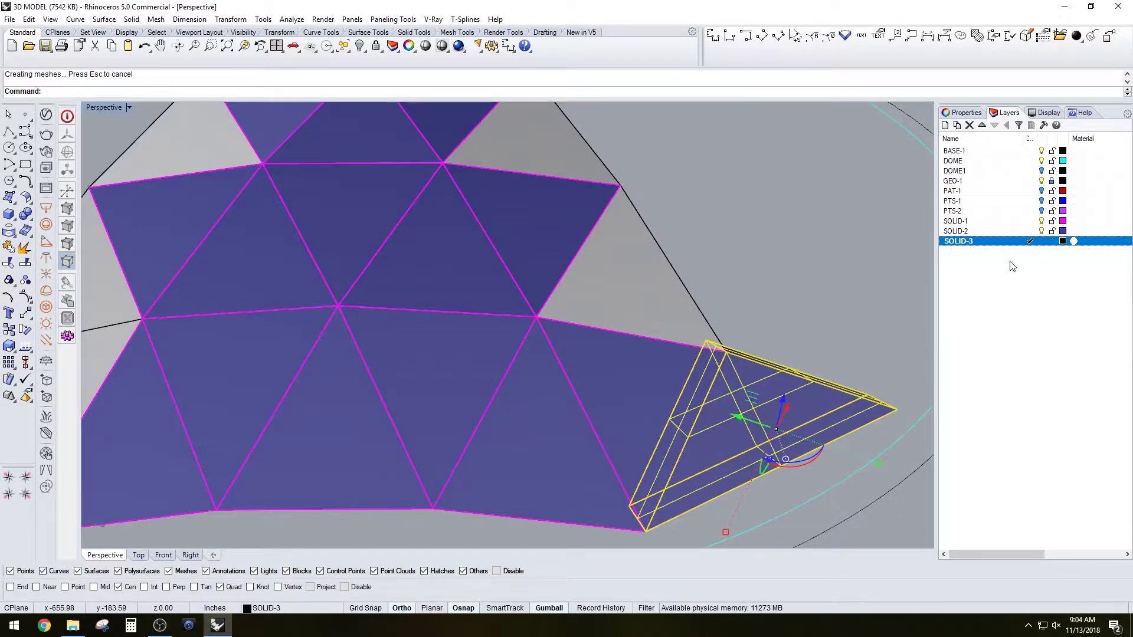
Move the joined base corner triangle to layer SOLID-3 and clear the selection.
{"action": "right_click", "coordinate": [991, 240]}
{"action": "left_click", "coordinate": [965, 231], "text": "ctrl"}
{"action": "right_click", "coordinate": [965, 233]}
{"action": "left_click", "coordinate": [963, 238]}
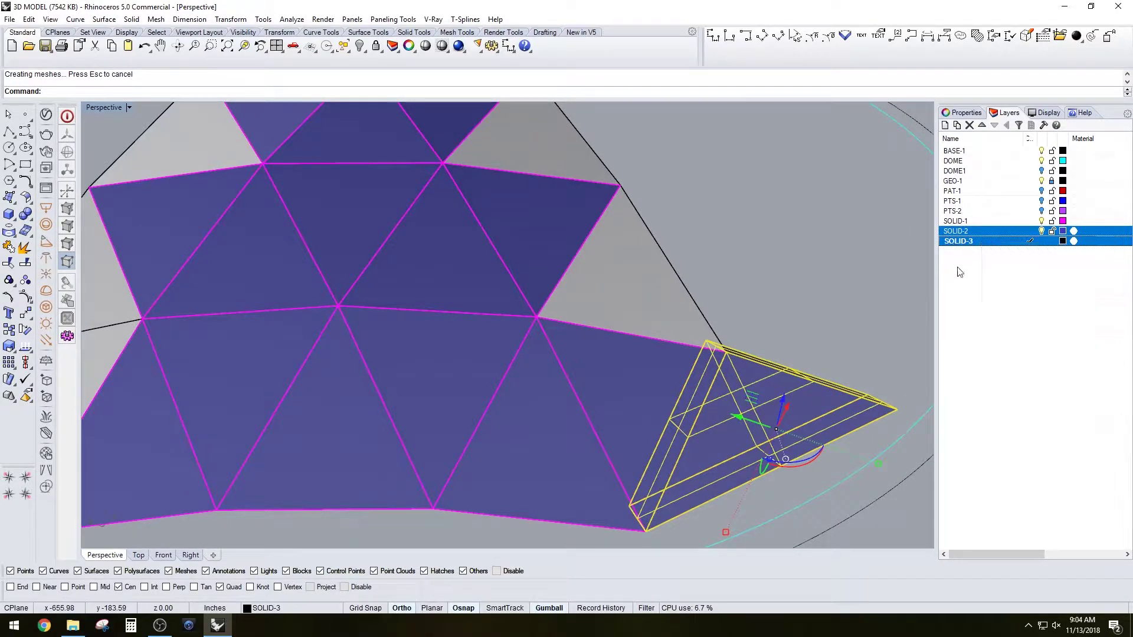
{"action": "left_click", "coordinate": [962, 240]}
{"action": "right_click", "coordinate": [962, 241]}
{"action": "left_click", "coordinate": [999, 447]}
{"action": "scroll", "coordinate": [753, 412], "scroll_direction": "down", "scroll_amount": 5}
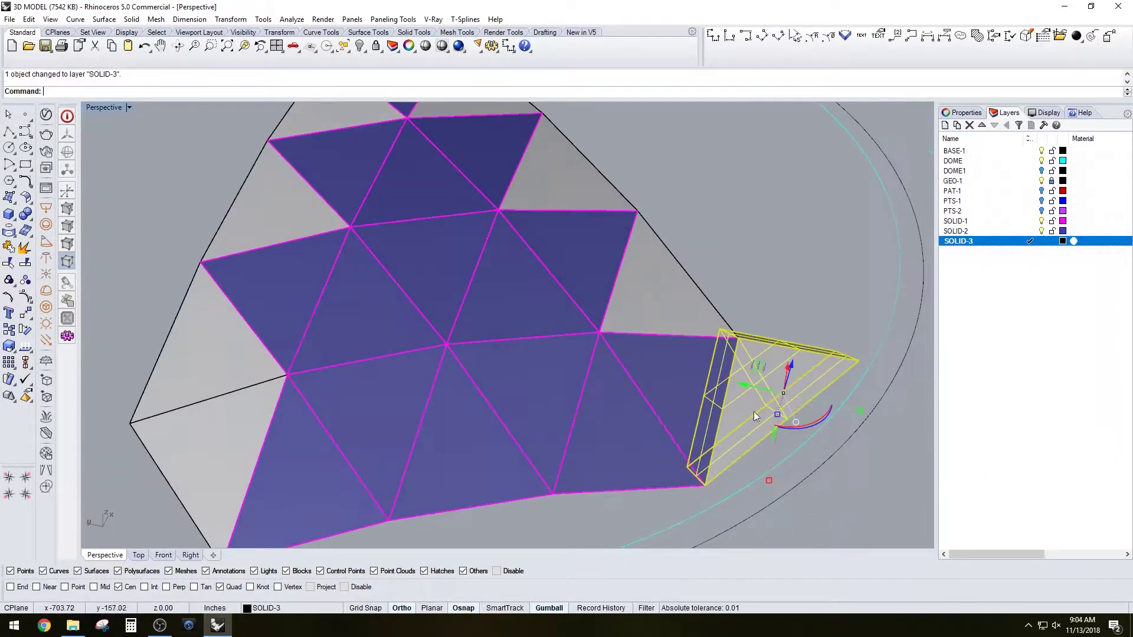
{"action": "key", "text": "Escape"}
Join the parts of the base-row triangle next to the first finished corner solid and move it to layer SOLID-3.
{"action": "scroll", "coordinate": [642, 209], "scroll_direction": "up", "scroll_amount": 3}
{"action": "scroll", "coordinate": [558, 293], "scroll_direction": "down", "scroll_amount": 4}
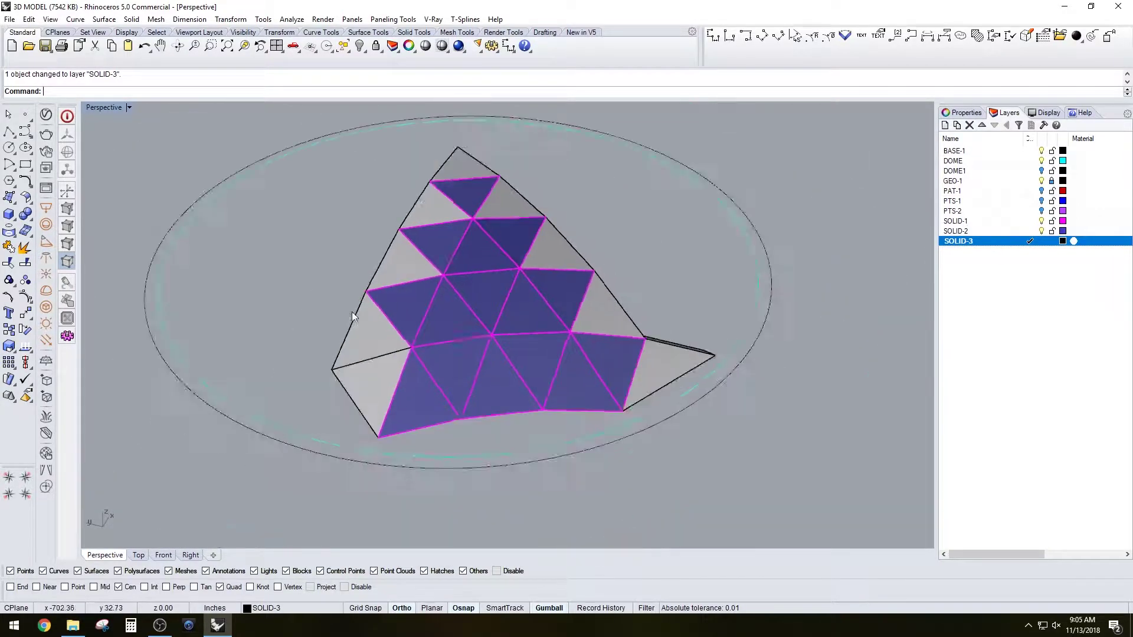
{"action": "scroll", "coordinate": [311, 330], "scroll_direction": "up", "scroll_amount": 4}
{"action": "left_click_drag", "start_coordinate": [325, 308], "coordinate": [505, 487]}
{"action": "key", "text": "ctrl+j"}
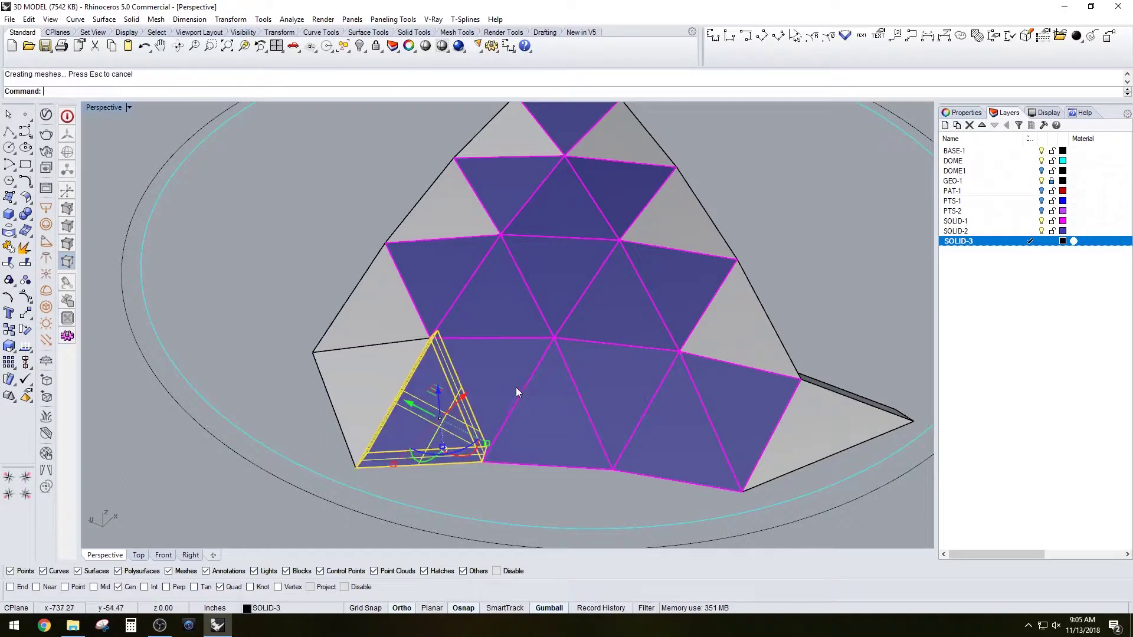
{"action": "right_click", "coordinate": [984, 247]}
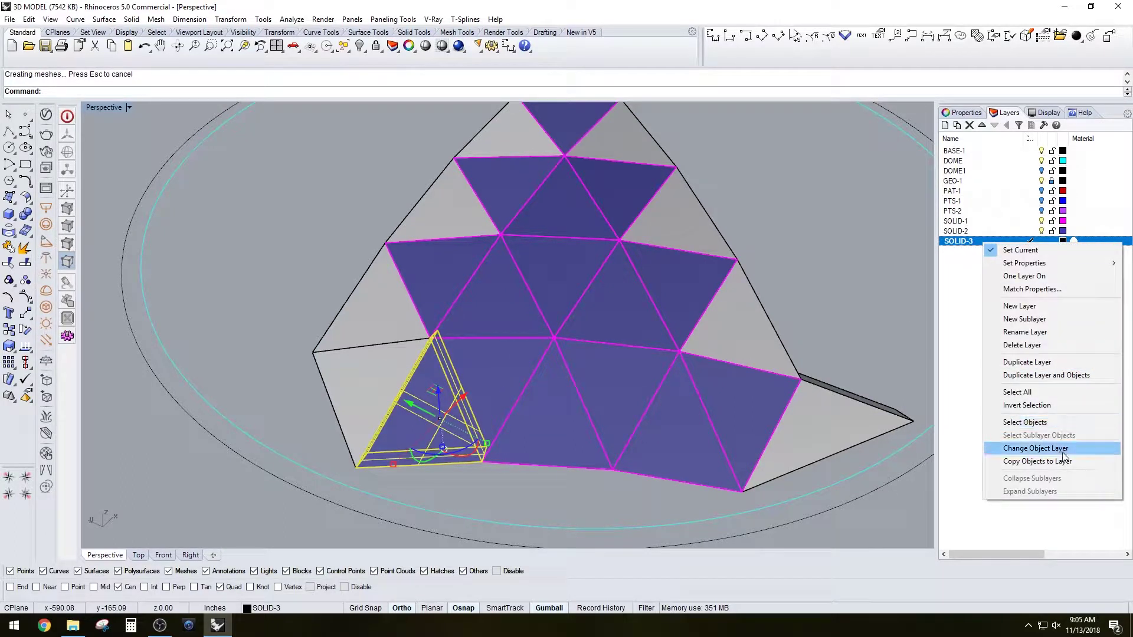
{"action": "left_click", "coordinate": [1018, 443]}
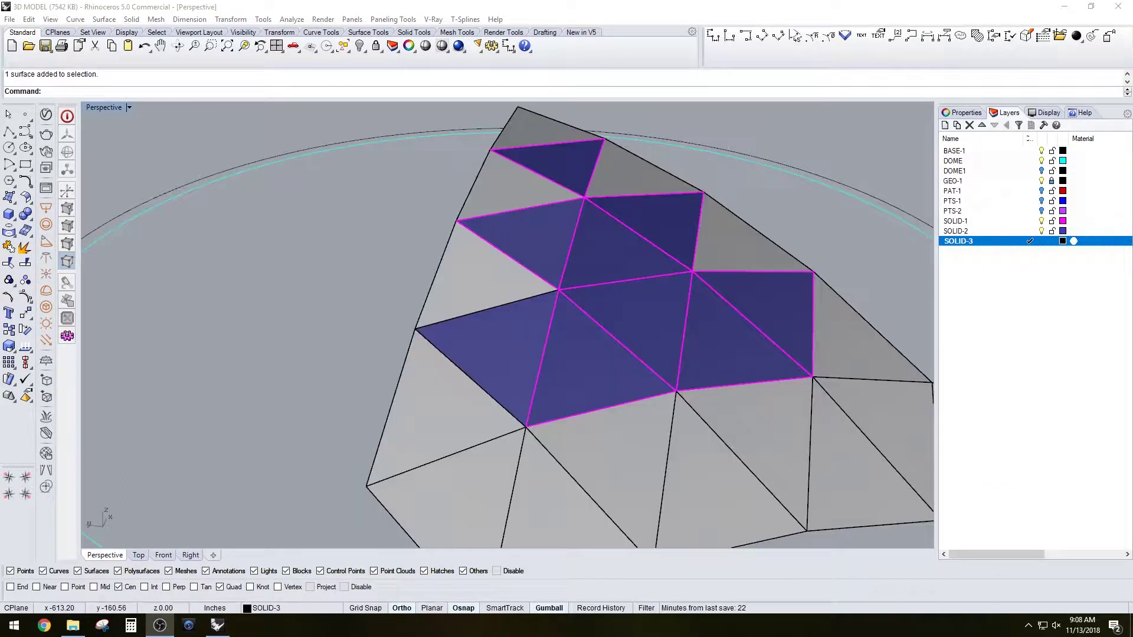
Join the two planar surfaces and loft of the inverted triangle beside the edge solids in the row above the base row.
{"action": "right_click_drag", "start_coordinate": [401, 287], "coordinate": [449, 302]}
{"action": "scroll", "coordinate": [458, 305], "scroll_direction": "up", "scroll_amount": 4}
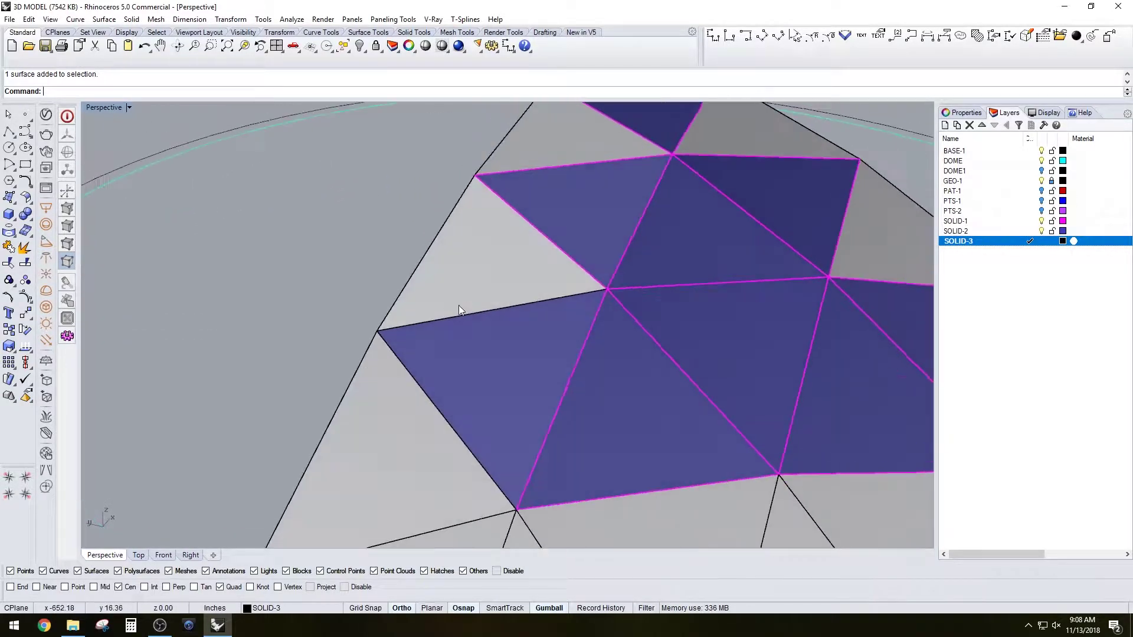
{"action": "scroll", "coordinate": [458, 305], "scroll_direction": "down", "scroll_amount": 2}
{"action": "left_click_drag", "start_coordinate": [447, 300], "coordinate": [618, 510]}
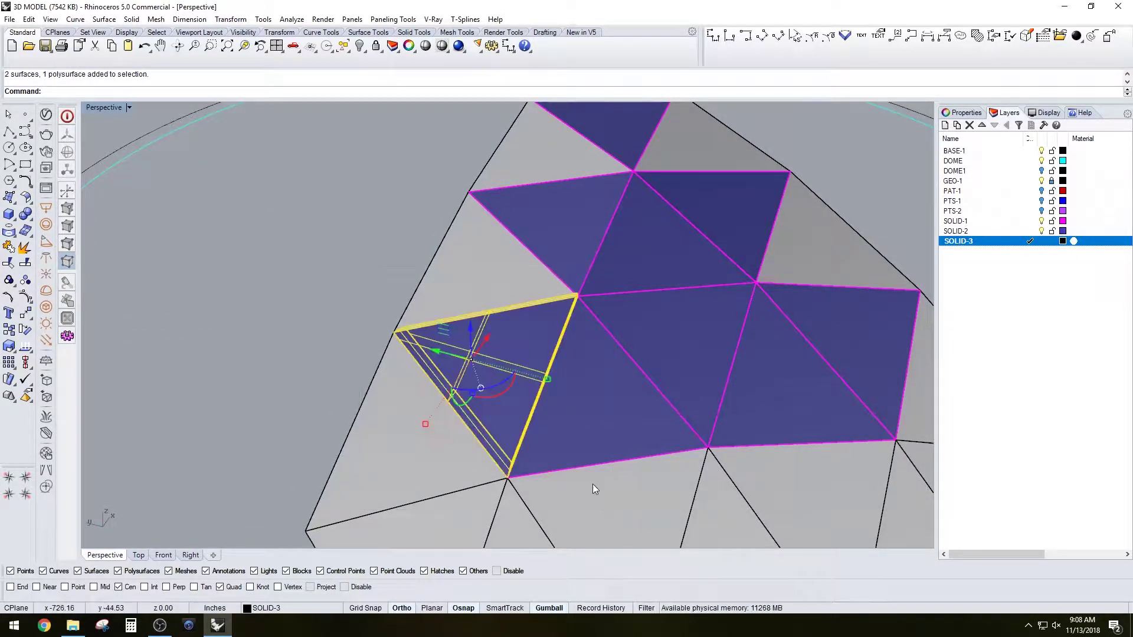
{"action": "right_click_drag", "start_coordinate": [592, 484], "coordinate": [624, 434]}
{"action": "key", "text": "Return"}
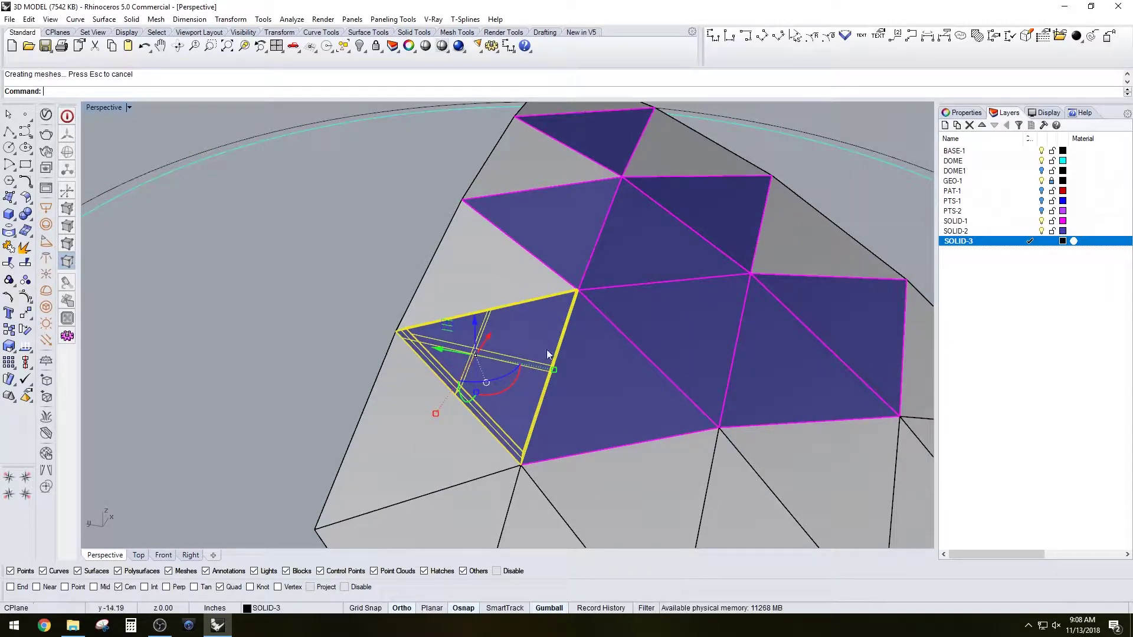
Apply MatchProperties to the joined inverted triangle, using the adjacent finished edge solid as the source object.
{"action": "type", "text": "MatchProperties"}
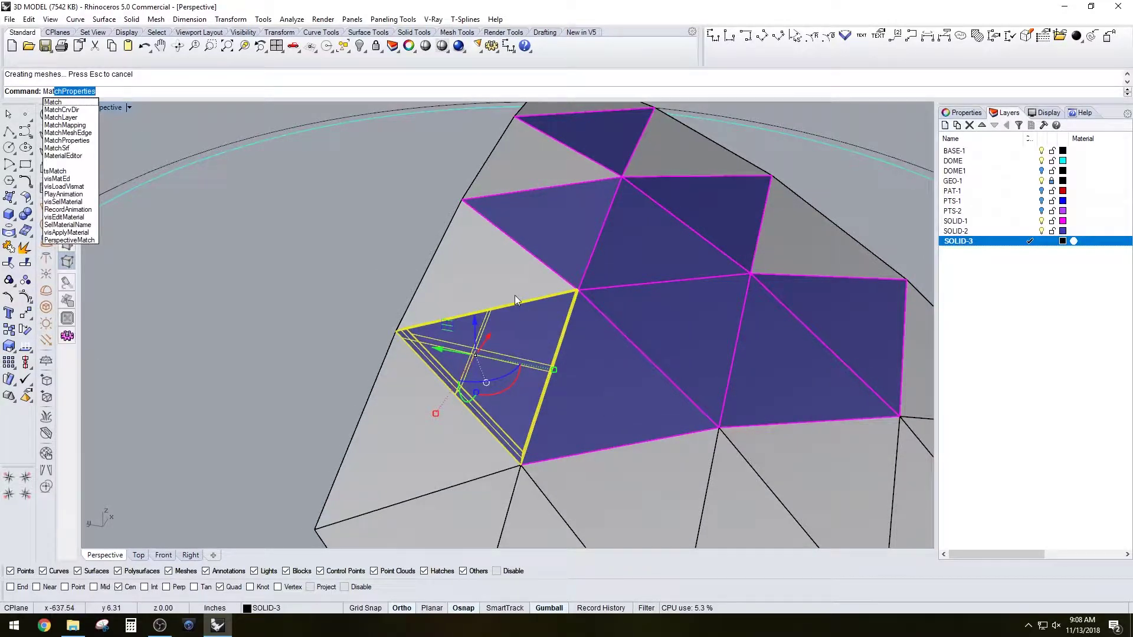
{"action": "key", "text": "Return"}
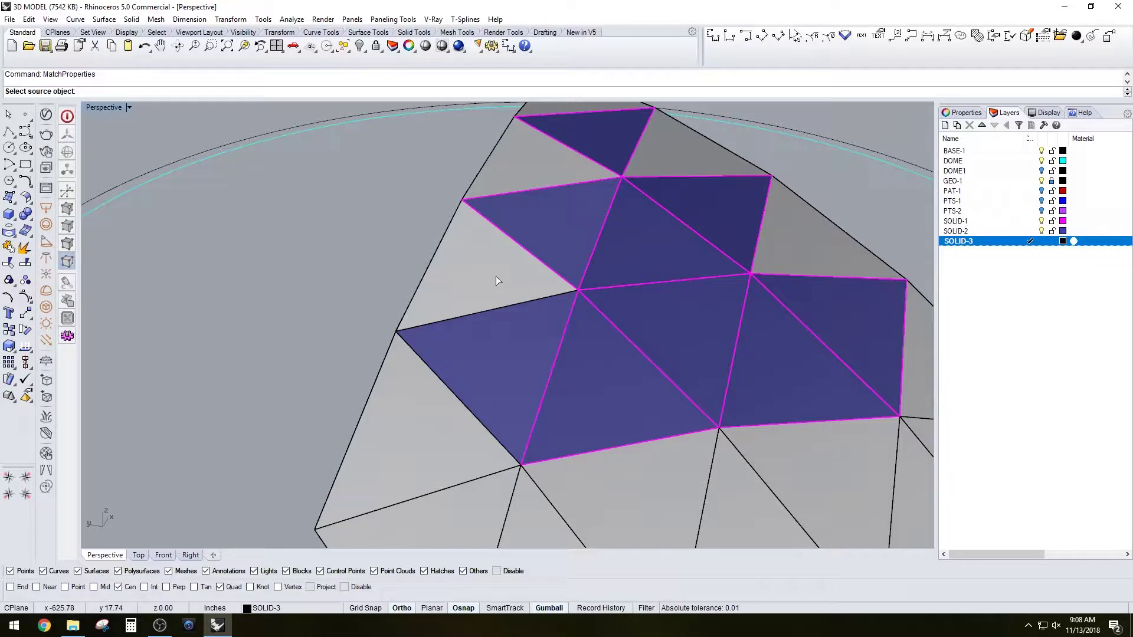
{"action": "left_click", "coordinate": [495, 277]}
{"action": "left_click", "coordinate": [547, 382]}
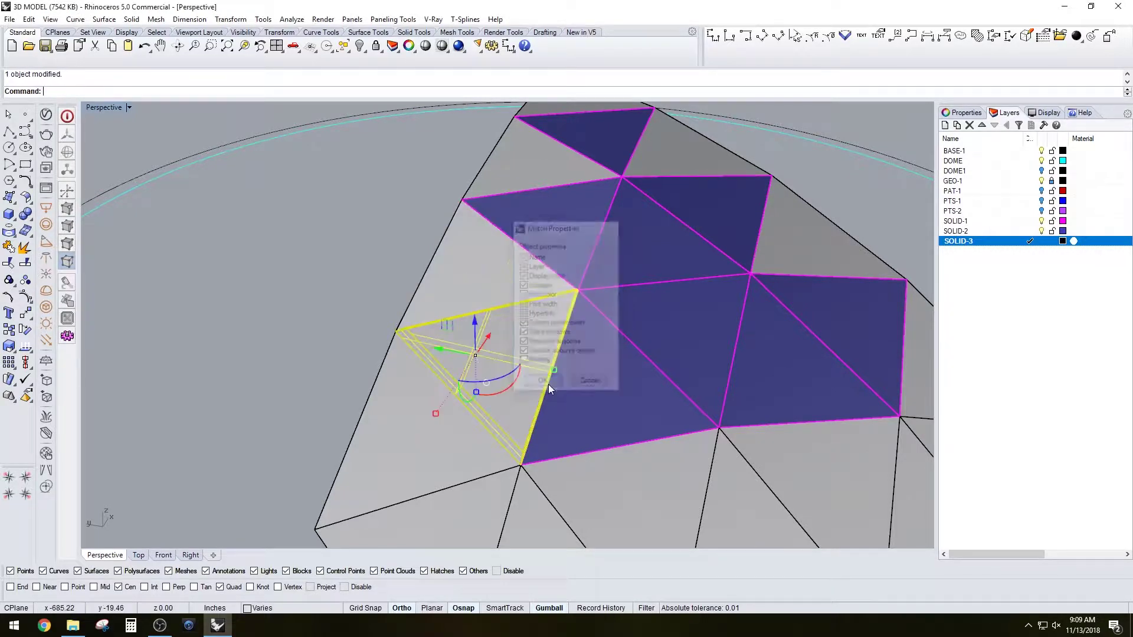
Join both planar surfaces and the loft of the inverted triangle directly below the tip solid.
{"action": "right_click_drag", "start_coordinate": [551, 304], "coordinate": [564, 334]}
{"action": "scroll", "coordinate": [564, 334], "scroll_direction": "down", "scroll_amount": 4}
{"action": "scroll", "coordinate": [560, 312], "scroll_direction": "up", "scroll_amount": 1}
{"action": "scroll", "coordinate": [530, 205], "scroll_direction": "up", "scroll_amount": 2}
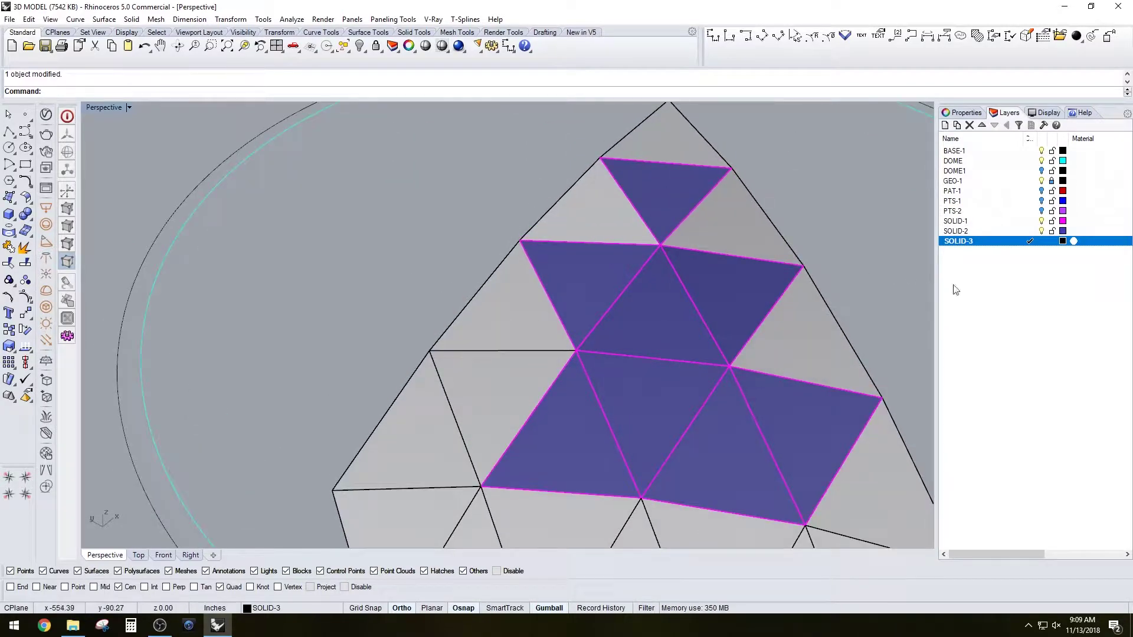
{"action": "right_click", "coordinate": [986, 243]}
{"action": "left_click", "coordinate": [493, 185]}
{"action": "right_click_drag", "start_coordinate": [643, 182], "coordinate": [486, 189], "text": "shift"}
{"action": "left_click_drag", "start_coordinate": [485, 185], "coordinate": [702, 328]}
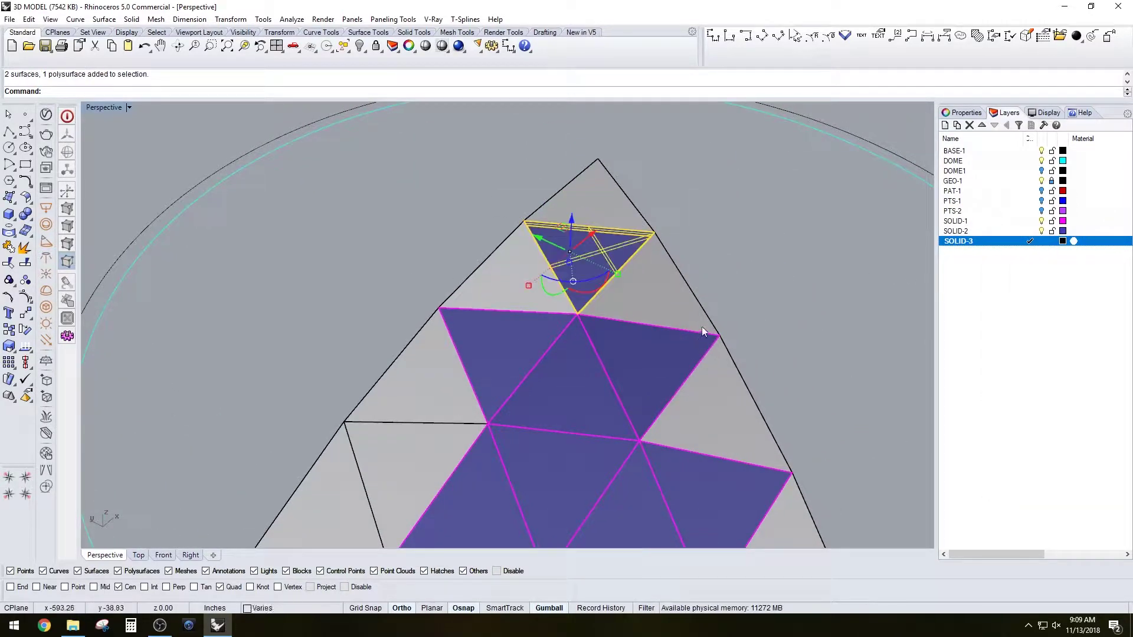
{"action": "key", "text": "ctrl+j"}
Match the properties of the joined triangle below the tip to the neighbouring finished edge solid.
{"action": "type", "text": "MatchProperties"}
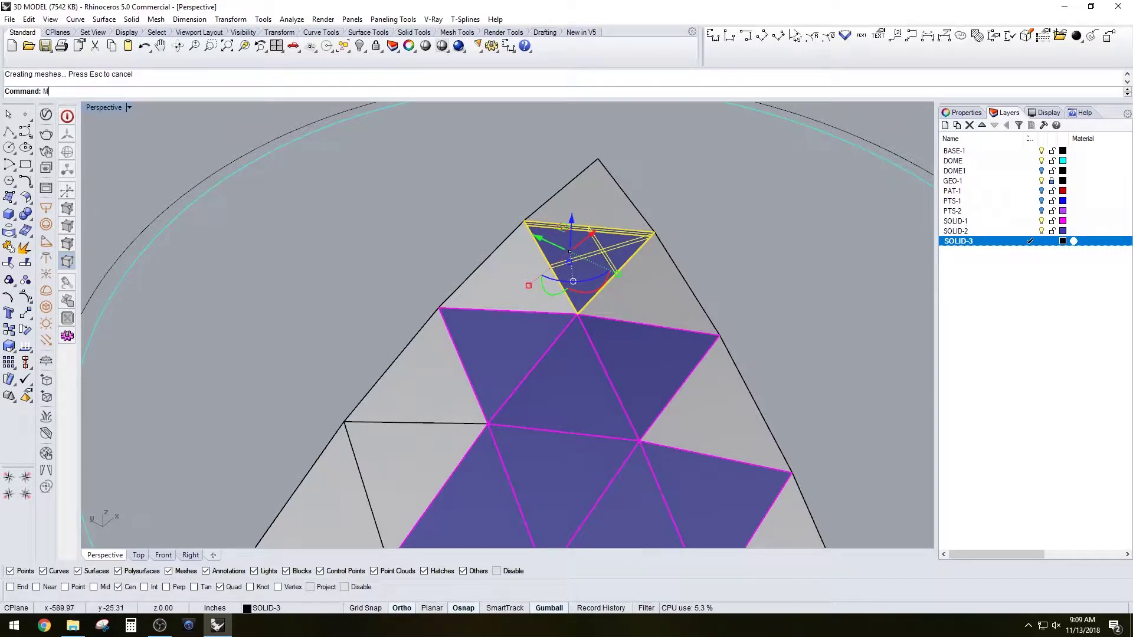
{"action": "key", "text": "Return"}
{"action": "left_click", "coordinate": [686, 295]}
{"action": "left_click", "coordinate": [542, 376]}
Join the first inverted triangle in the third row from the tip, match its properties to an adjacent solid and deselect it.
{"action": "left_click_drag", "start_coordinate": [407, 274], "coordinate": [593, 444]}
{"action": "key", "text": "ctrl+j"}
{"action": "type", "text": "M"}
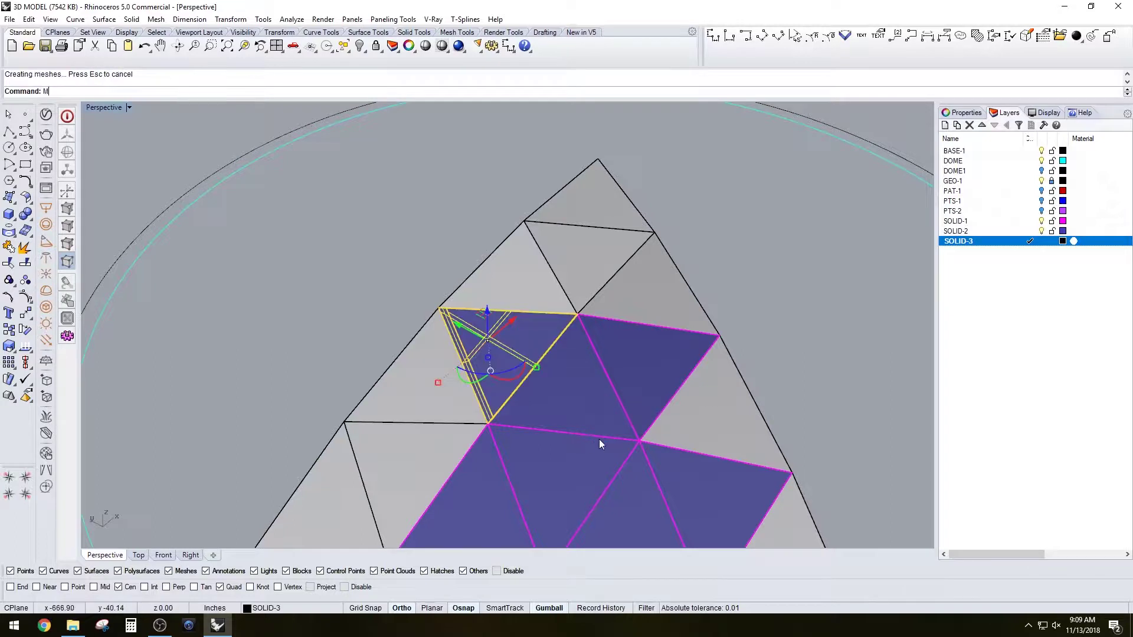
{"action": "key", "text": "Return"}
{"action": "left_click", "coordinate": [516, 289]}
{"action": "left_click", "coordinate": [541, 382]}
{"action": "left_click", "coordinate": [463, 264]}
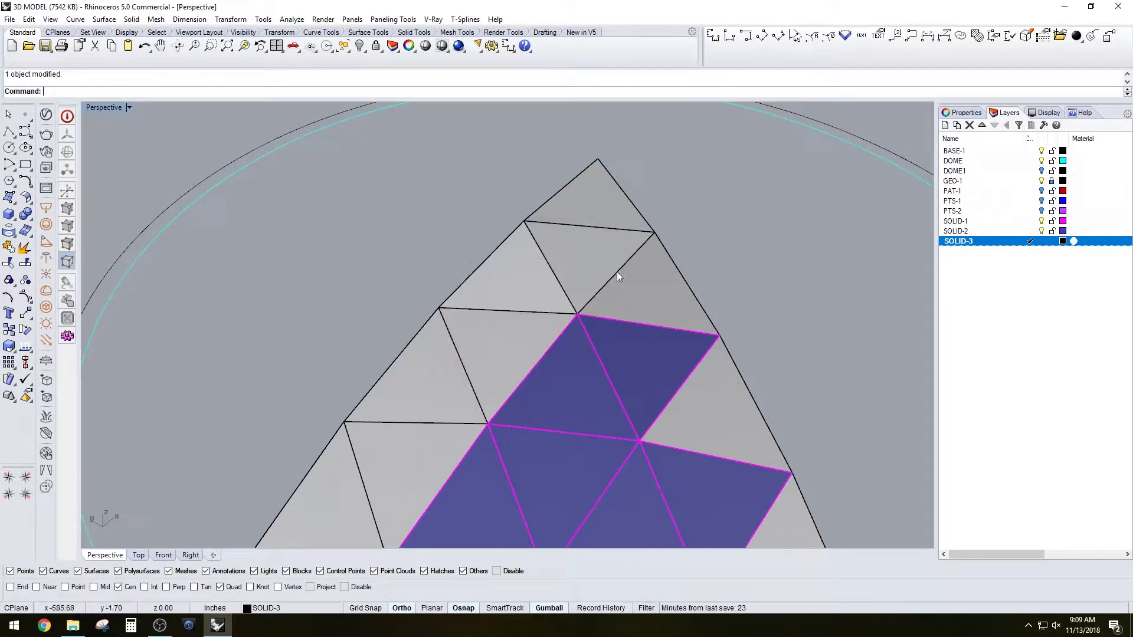
Join the surfaces and loft of the remaining inverted triangle in the third row from the tip into one solid.
{"action": "left_click_drag", "start_coordinate": [618, 333], "coordinate": [732, 463]}
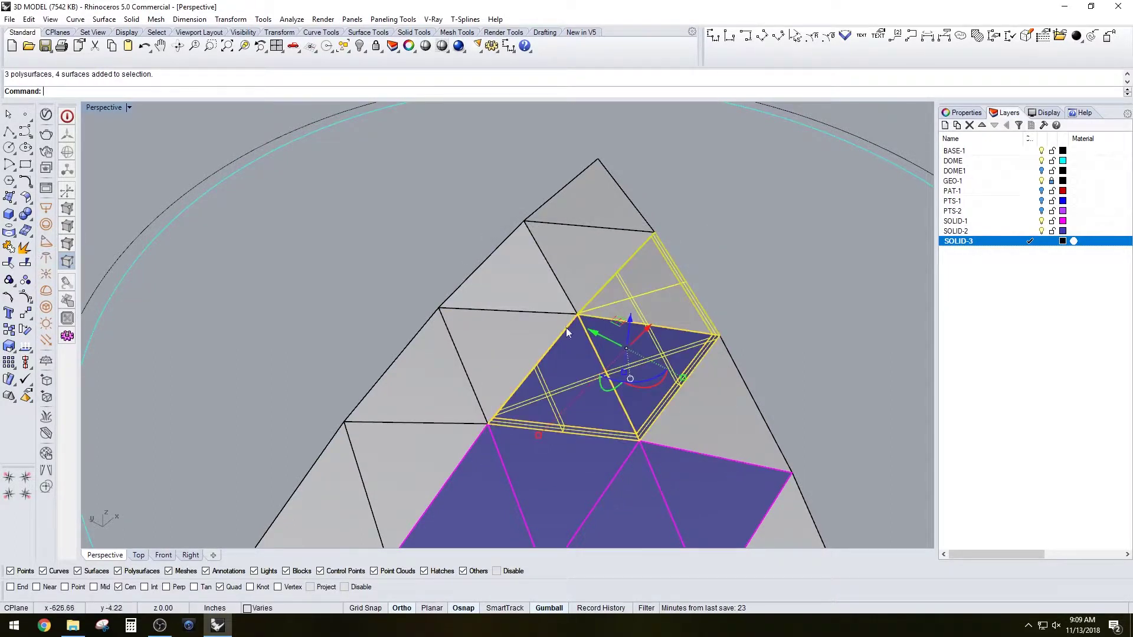
{"action": "key", "text": "Escape"}
{"action": "left_click_drag", "start_coordinate": [663, 355], "coordinate": [748, 451]}
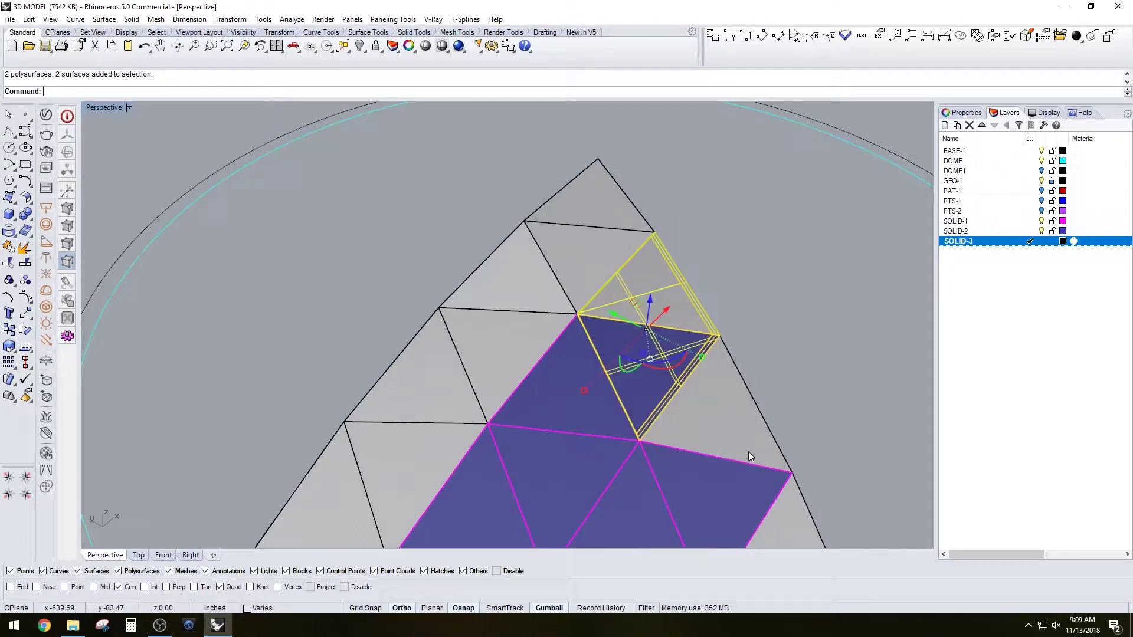
{"action": "left_click", "coordinate": [679, 269], "text": "ctrl"}
{"action": "type", "text": "j"}
{"action": "key", "text": "Return"}
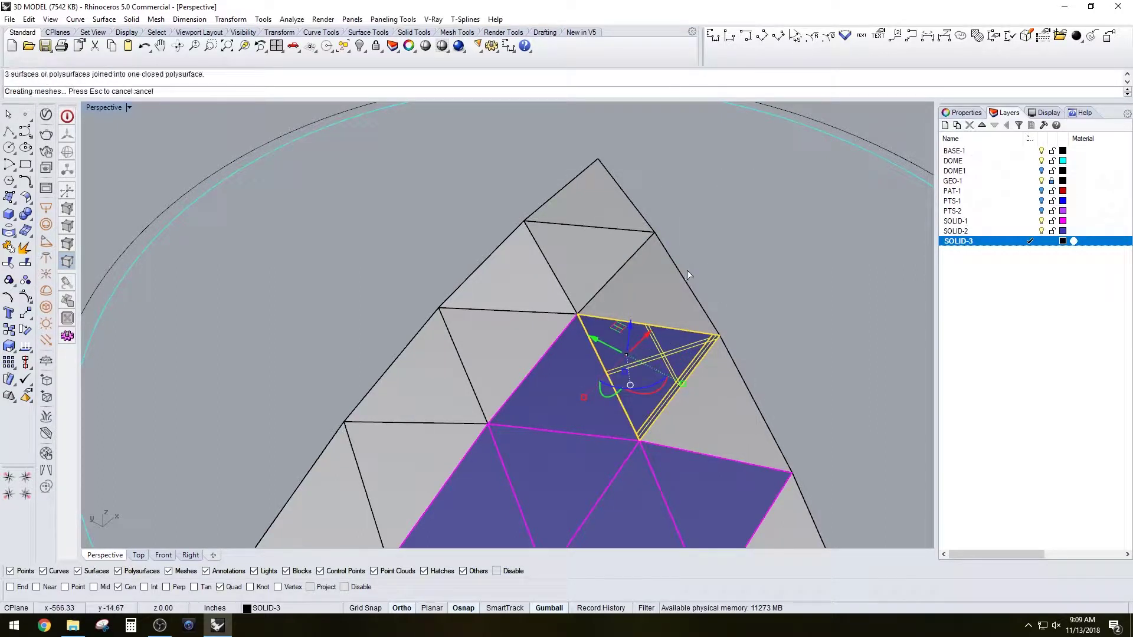
Match the joined inverted triangle's properties to the finished edge solid directly above it.
{"action": "type", "text": "ma"}
{"action": "key", "text": "Return"}
{"action": "left_click", "coordinate": [667, 269]}
{"action": "key", "text": "Return"}
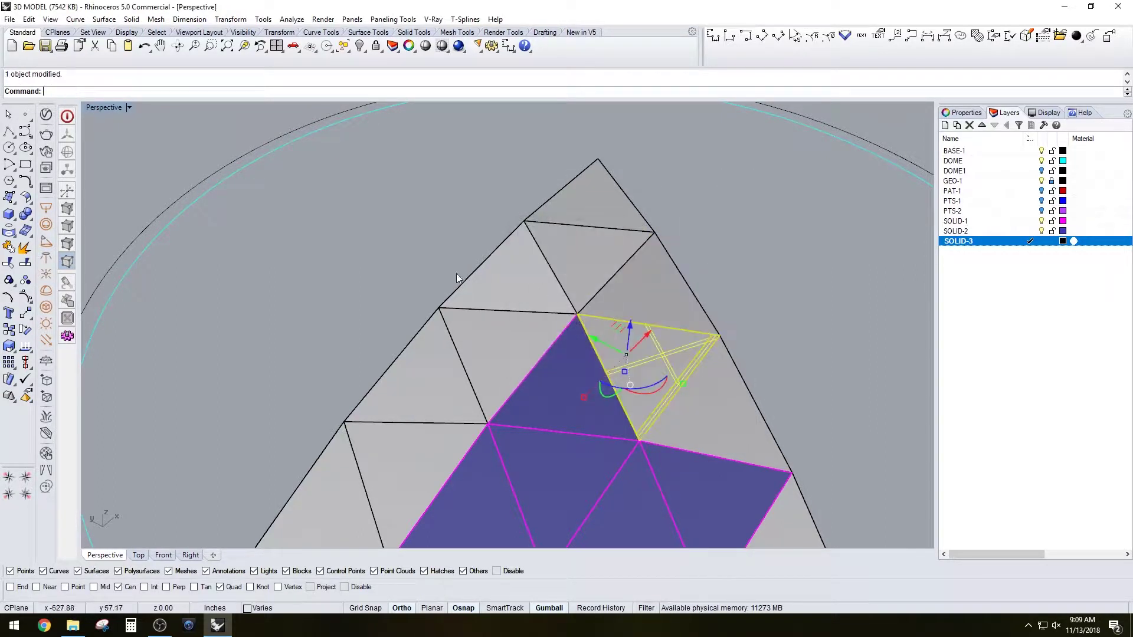
Join the upright triangle in the middle of the third row and match its properties to a finished solid.
{"action": "left_click_drag", "start_coordinate": [394, 266], "coordinate": [652, 455]}
{"action": "left_click", "coordinate": [463, 361], "text": "ctrl"}
{"action": "type", "text": "j"}
{"action": "key", "text": "Return"}
{"action": "type", "text": "ma"}
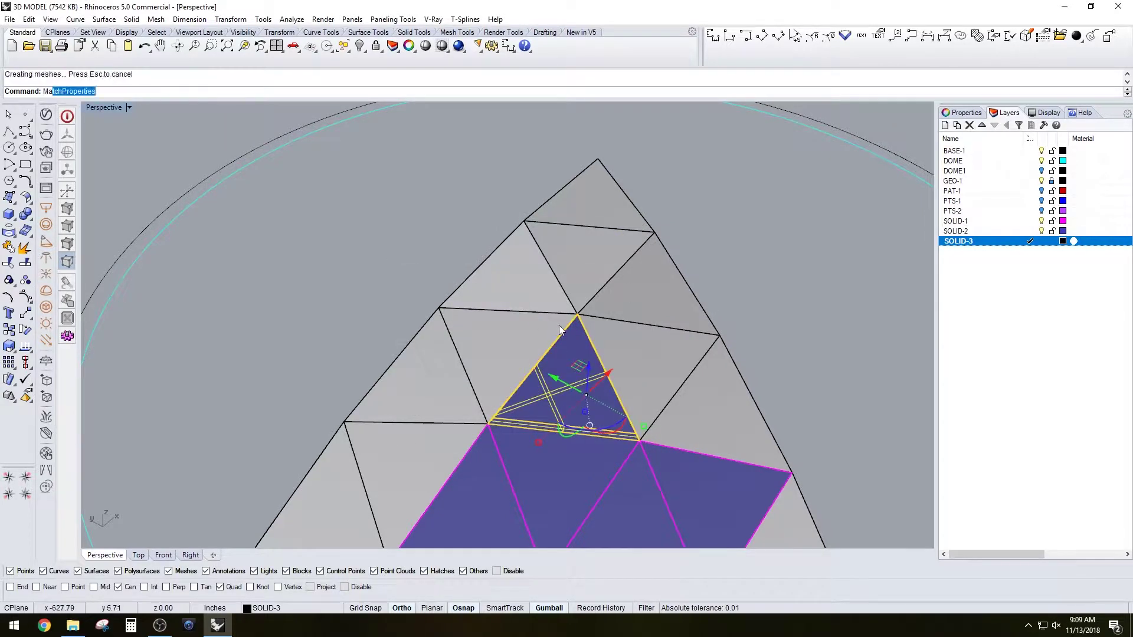
{"action": "key", "text": "Return"}
Join the inverted triangle nearest the open edge in the fourth row and match its properties to a finished solid.
{"action": "right_click_drag", "start_coordinate": [685, 377], "coordinate": [613, 310]}
{"action": "left_click_drag", "start_coordinate": [461, 135], "coordinate": [699, 469]}
{"action": "left_click", "coordinate": [593, 251], "text": "ctrl"}
{"action": "type", "text": "j ma"}
{"action": "left_click", "coordinate": [501, 314]}
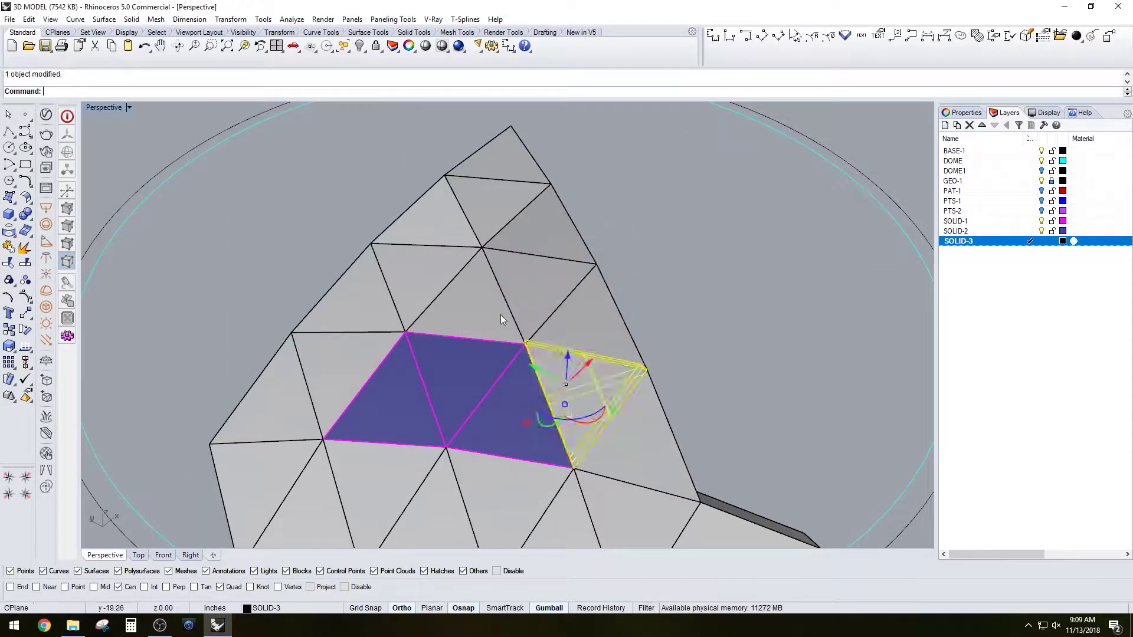
Join the first upright blue triangle in the fourth row and match its properties to a finished solid.
{"action": "left_click_drag", "start_coordinate": [283, 319], "coordinate": [457, 458]}
{"action": "left_click", "coordinate": [342, 348], "text": "ctrl"}
{"action": "type", "text": "j ma"}
{"action": "left_click", "coordinate": [394, 295]}
Join the middle inverted triangle in the fourth row and match its properties to a finished neighbouring solid.
{"action": "left_click_drag", "start_coordinate": [394, 265], "coordinate": [538, 464]}
{"action": "type", "text": "j ma"}
{"action": "left_click", "coordinate": [390, 378]}
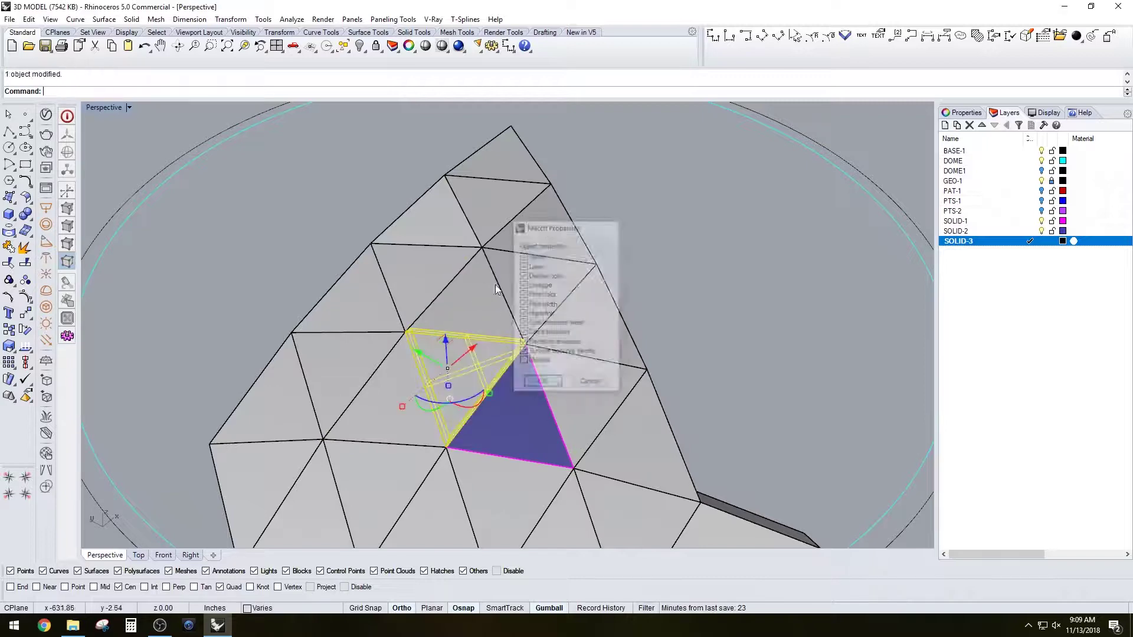
Join the last remaining blue triangle in the fourth row and match its properties to a finished solid.
{"action": "left_click_drag", "start_coordinate": [283, 319], "coordinate": [581, 472]}
{"action": "left_click", "coordinate": [438, 360], "text": "ctrl"}
{"action": "left_click", "coordinate": [378, 354], "text": "ctrl"}
{"action": "type", "text": "j ma"}
{"action": "left_click", "coordinate": [402, 350]}
Examine the segment from several angles, selecting individual triangles to check that each is a single solid.
{"action": "right_click_drag", "start_coordinate": [722, 351], "coordinate": [599, 347]}
{"action": "left_click", "coordinate": [522, 354]}
{"action": "left_click_drag", "start_coordinate": [521, 354], "coordinate": [526, 205]}
{"action": "left_click", "coordinate": [540, 209]}
{"action": "left_click", "coordinate": [640, 375]}
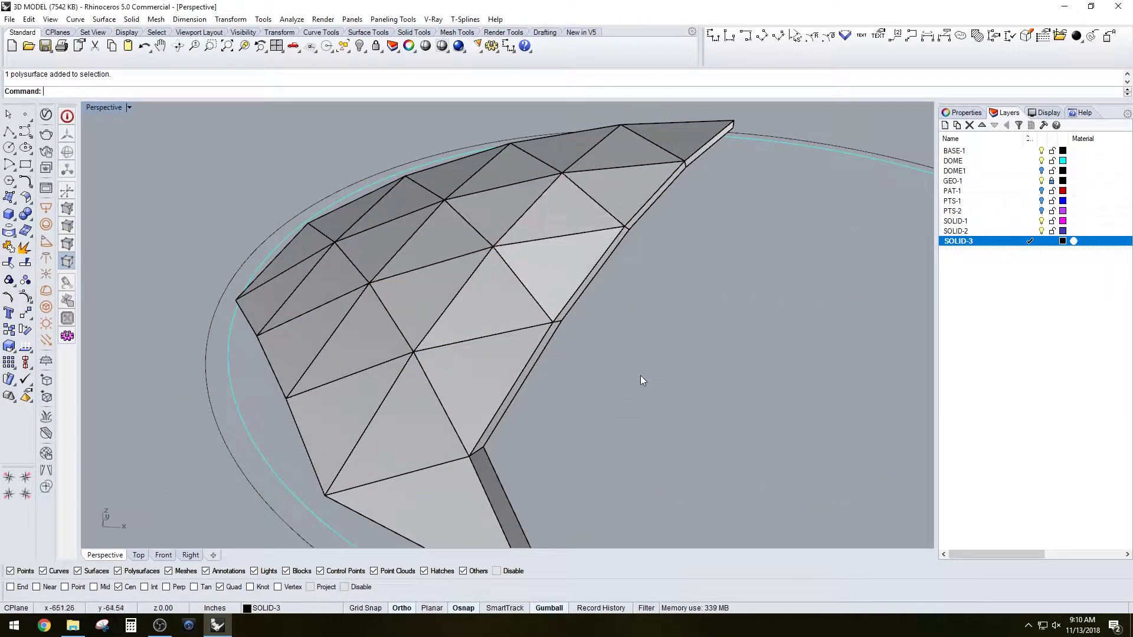
{"action": "left_click", "coordinate": [617, 190]}
{"action": "left_click_drag", "start_coordinate": [618, 190], "coordinate": [688, 132]}
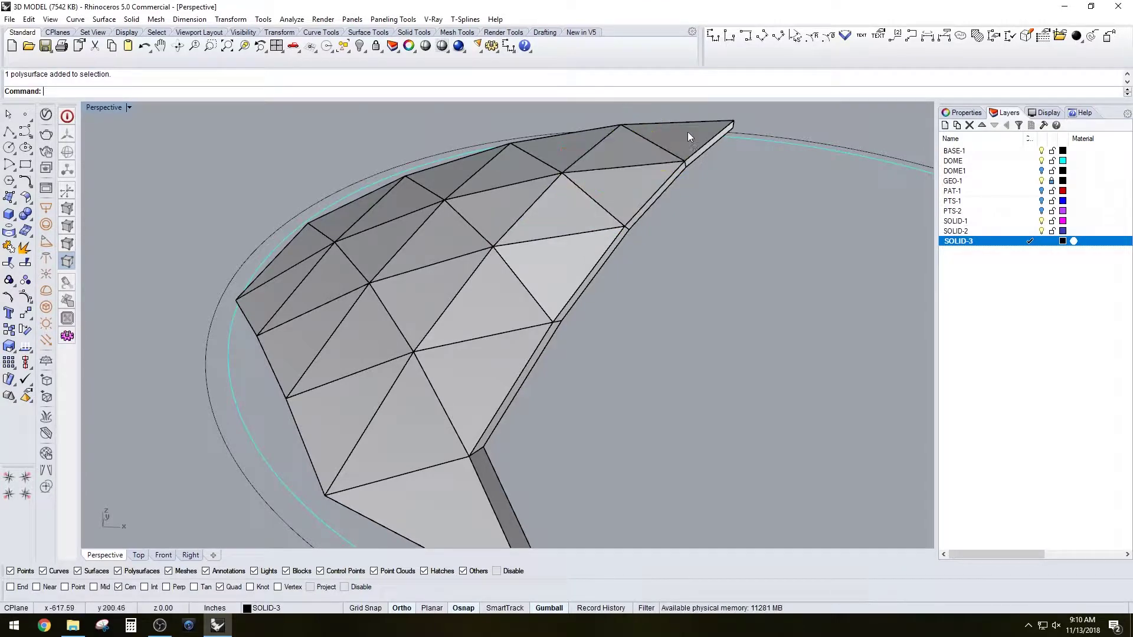
{"action": "left_click", "coordinate": [661, 306]}
{"action": "right_click_drag", "start_coordinate": [661, 306], "coordinate": [688, 348]}
{"action": "scroll", "coordinate": [720, 324], "scroll_direction": "down", "scroll_amount": 3}
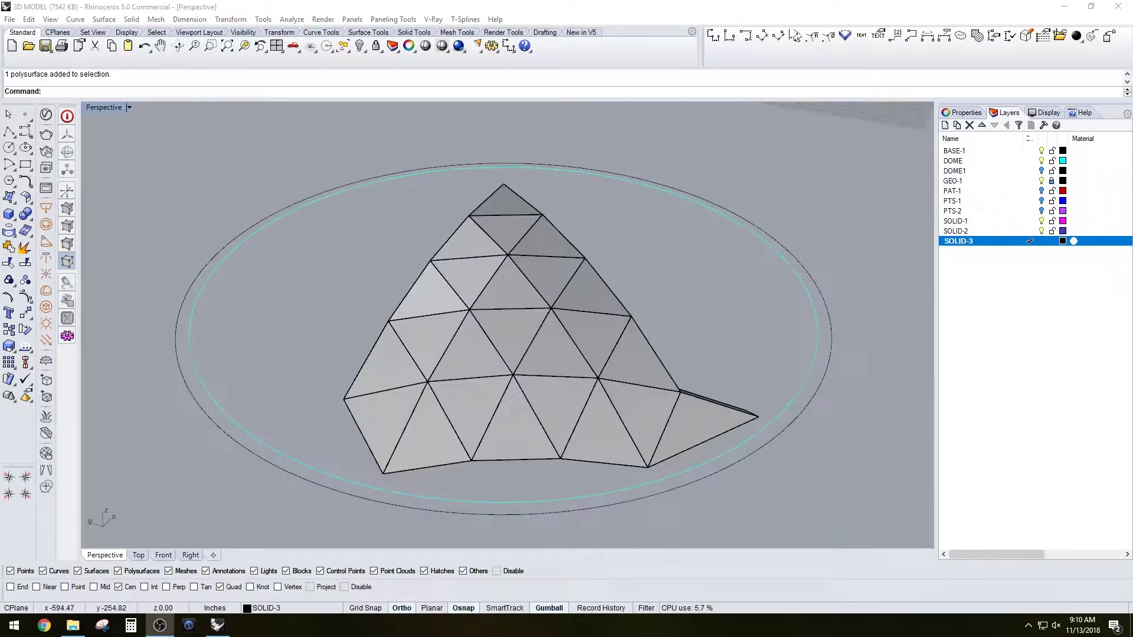
{"action": "left_click", "coordinate": [684, 480]}
{"action": "left_click", "coordinate": [501, 278]}
{"action": "left_click", "coordinate": [477, 244]}
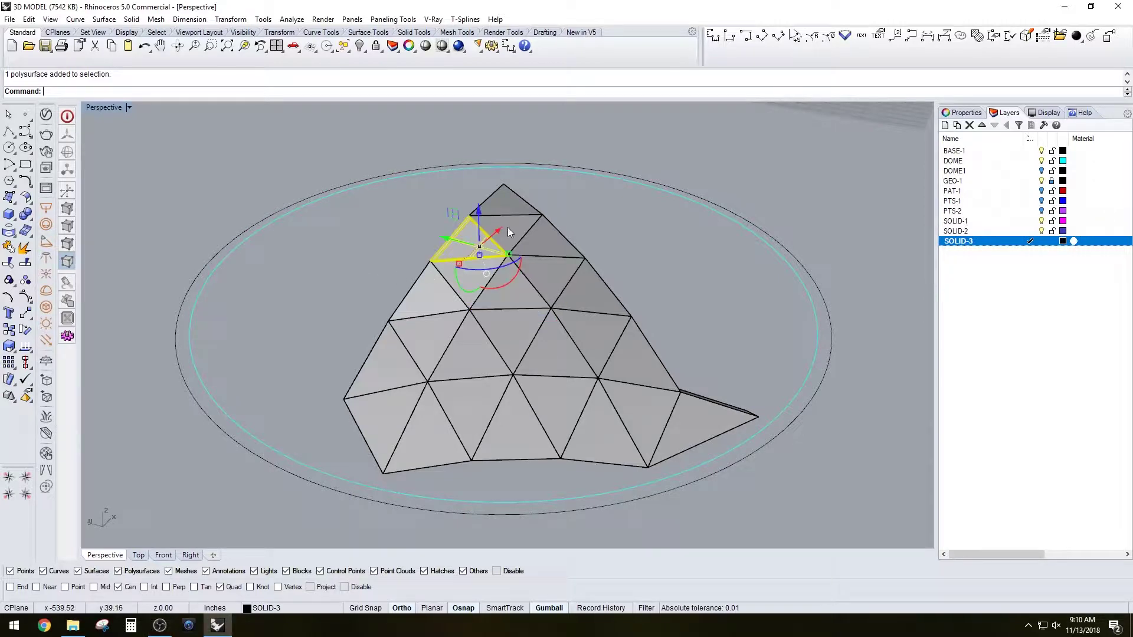
{"action": "left_click", "coordinate": [507, 228]}
Define the whole segment as a block named BLOCK_01 in the Top view, with its base point snapped to the segment's tip.
{"action": "left_click_drag", "start_coordinate": [296, 147], "coordinate": [827, 521]}
{"action": "double_click", "coordinate": [100, 108]}
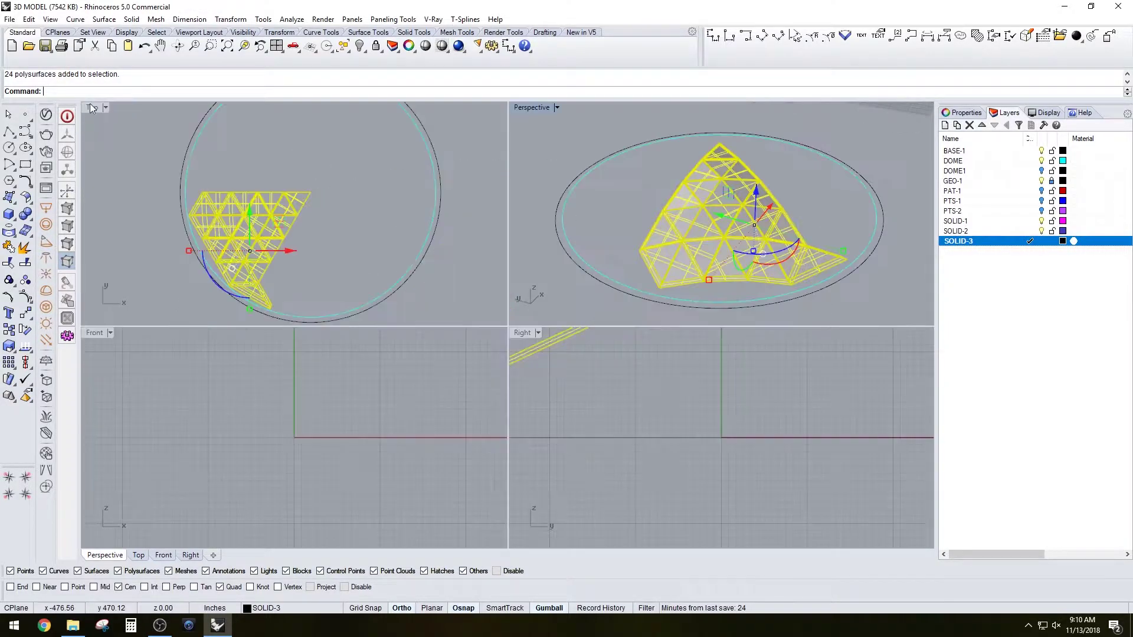
{"action": "double_click", "coordinate": [92, 107]}
{"action": "scroll", "coordinate": [549, 288], "scroll_direction": "up", "scroll_amount": 3}
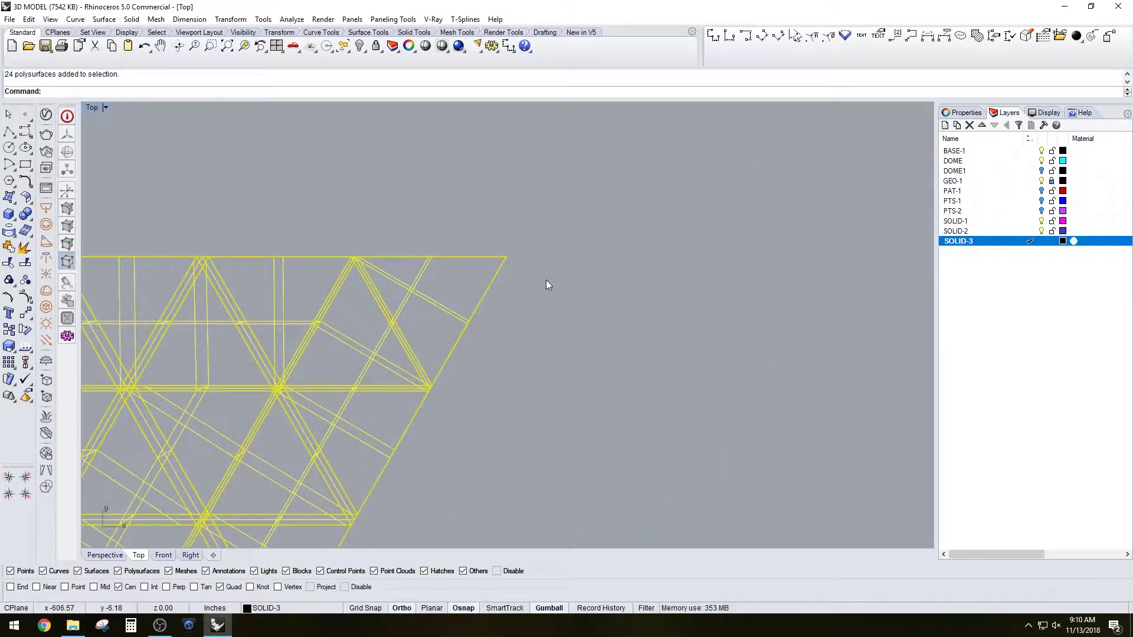
{"action": "key", "text": "Return"}
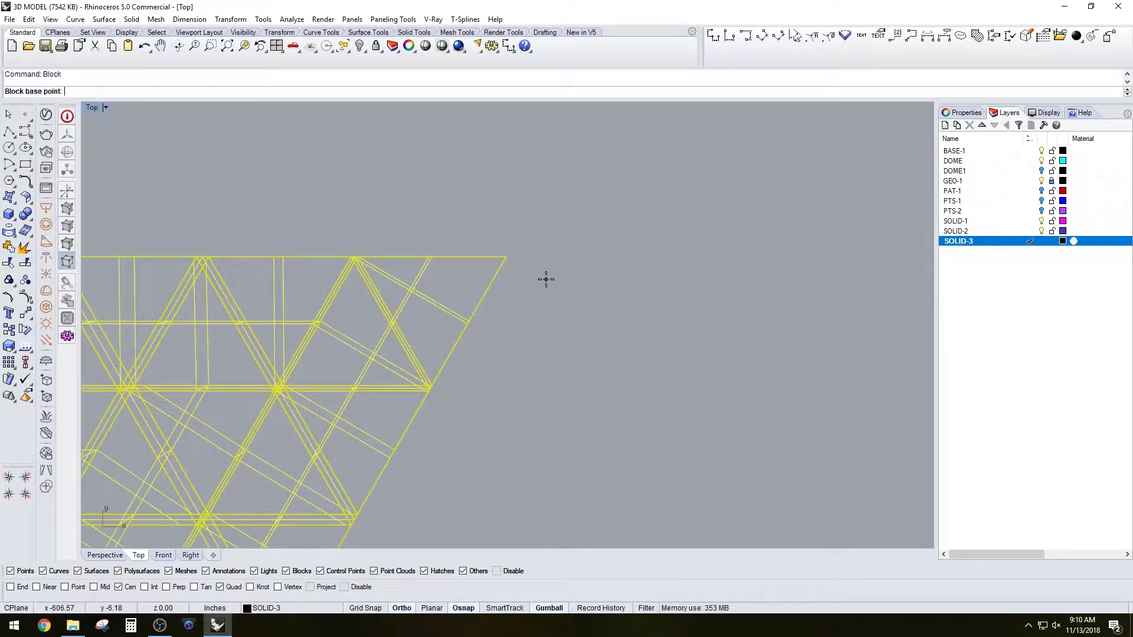
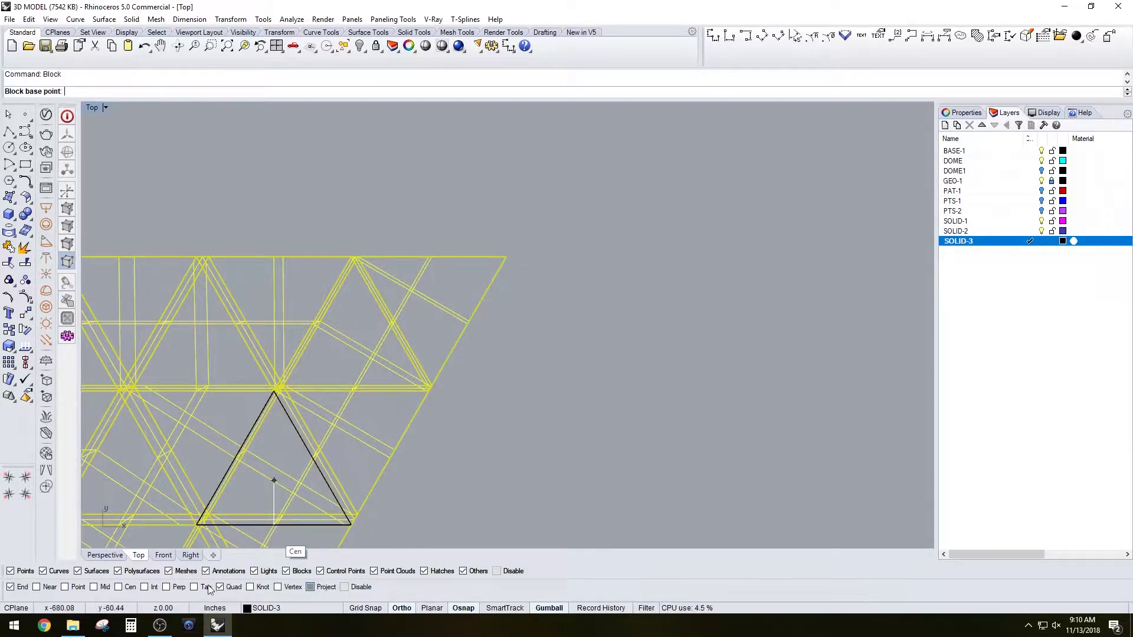
{"action": "left_click", "coordinate": [505, 257]}
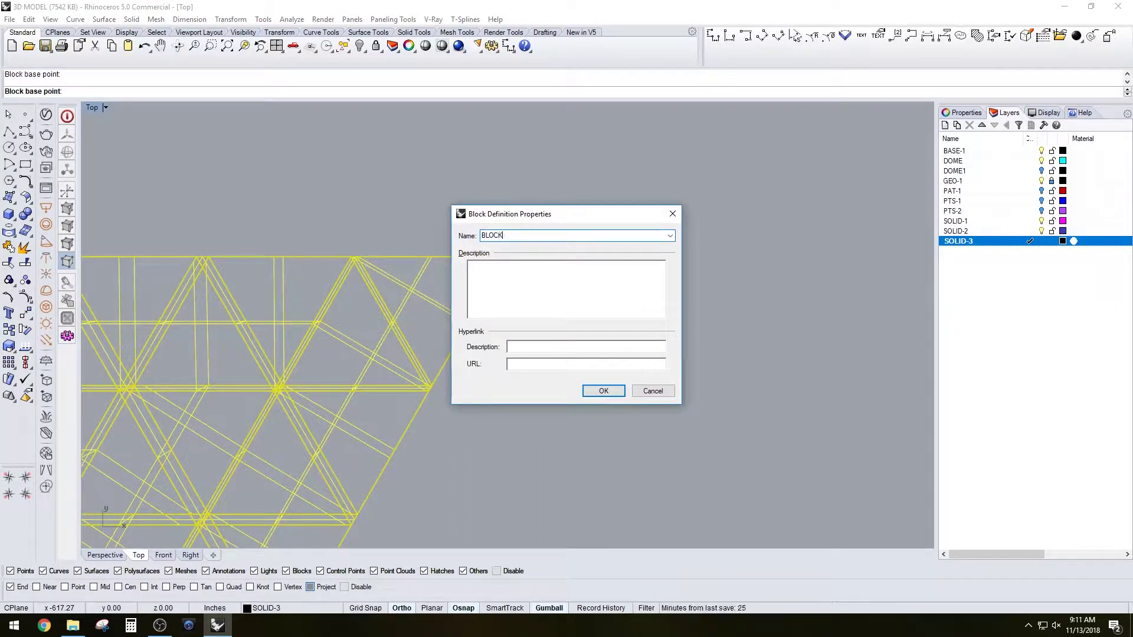
{"action": "key", "text": "Return"}
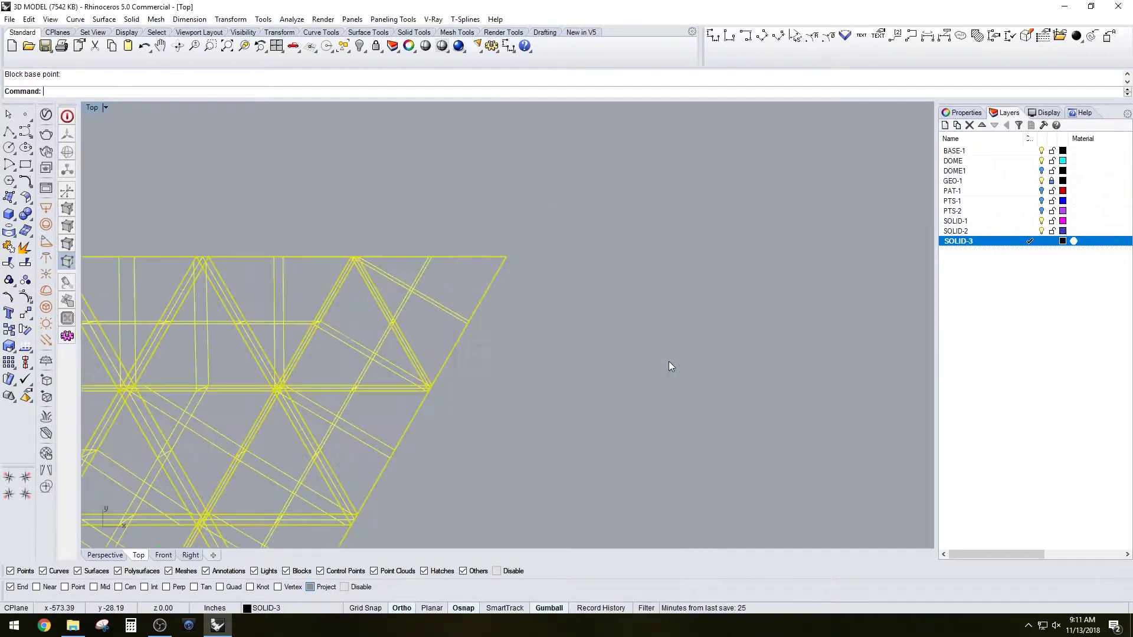
Check in the Perspective view that the segment selects as a single block instance.
{"action": "double_click", "coordinate": [92, 107]}
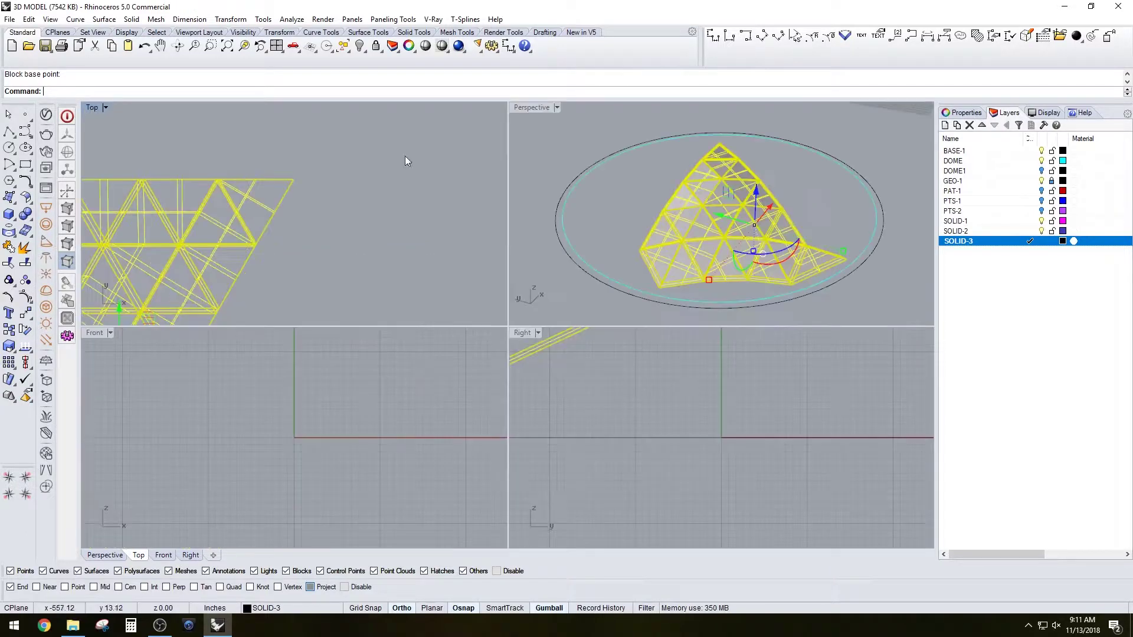
{"action": "double_click", "coordinate": [541, 108]}
{"action": "scroll", "coordinate": [590, 246], "scroll_direction": "up", "scroll_amount": 5}
{"action": "left_click", "coordinate": [526, 216]}
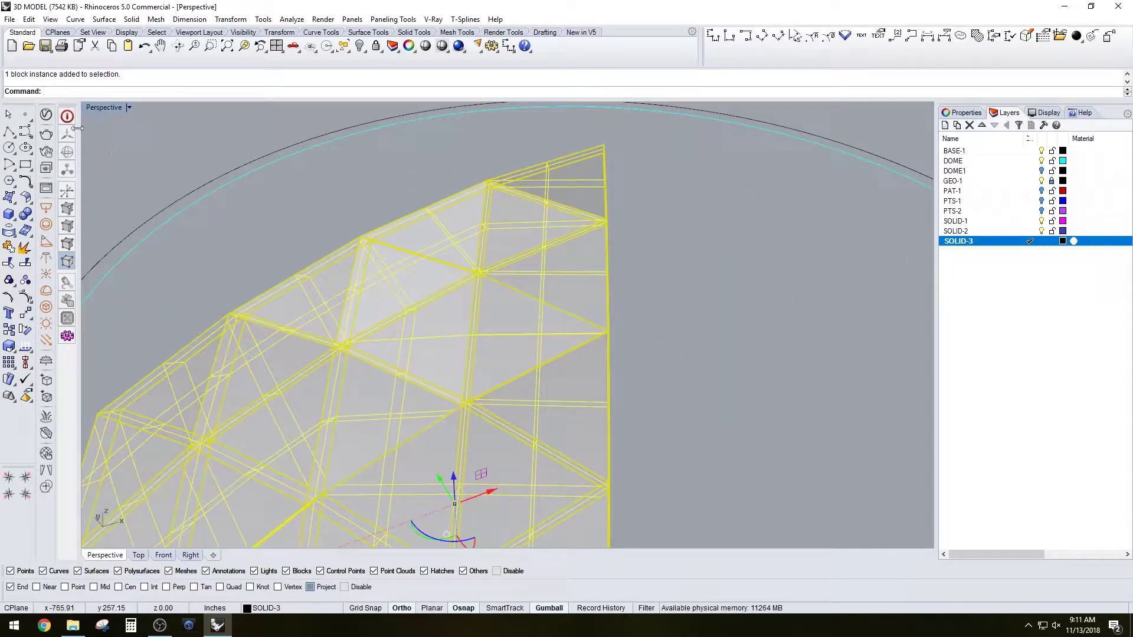
Rotate the block about its tip in the Top view with Copy=Yes, placing five copies at 60-degree intervals around the dome.
{"action": "double_click", "coordinate": [97, 104]}
{"action": "double_click", "coordinate": [98, 105]}
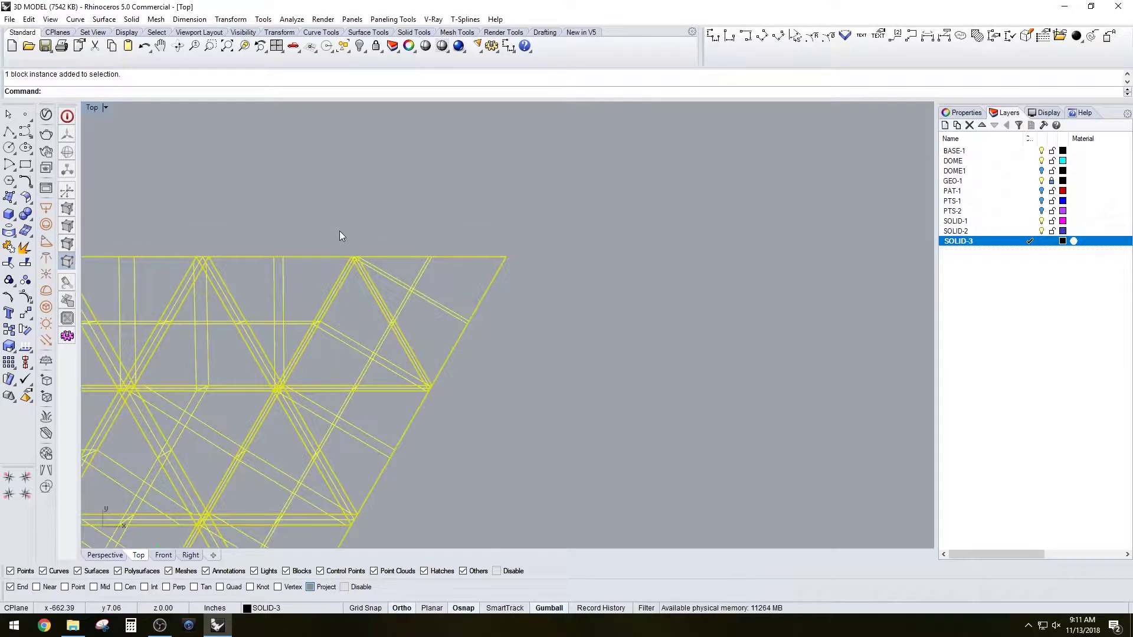
{"action": "key", "text": "Return"}
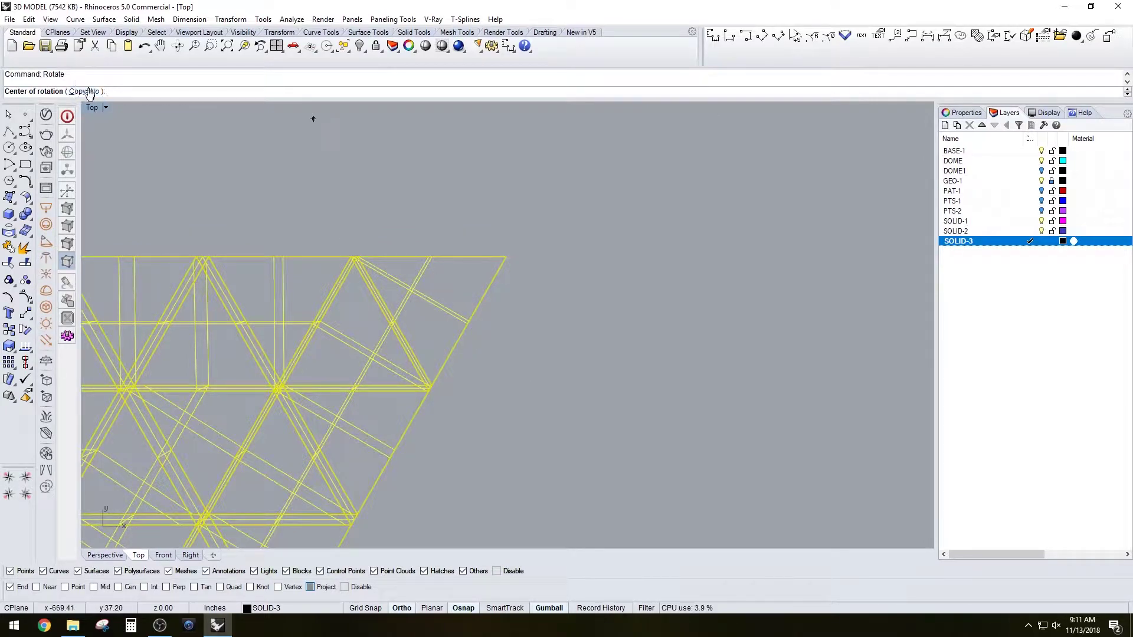
{"action": "left_click", "coordinate": [508, 254]}
{"action": "scroll", "coordinate": [390, 248], "scroll_direction": "up", "scroll_amount": 4}
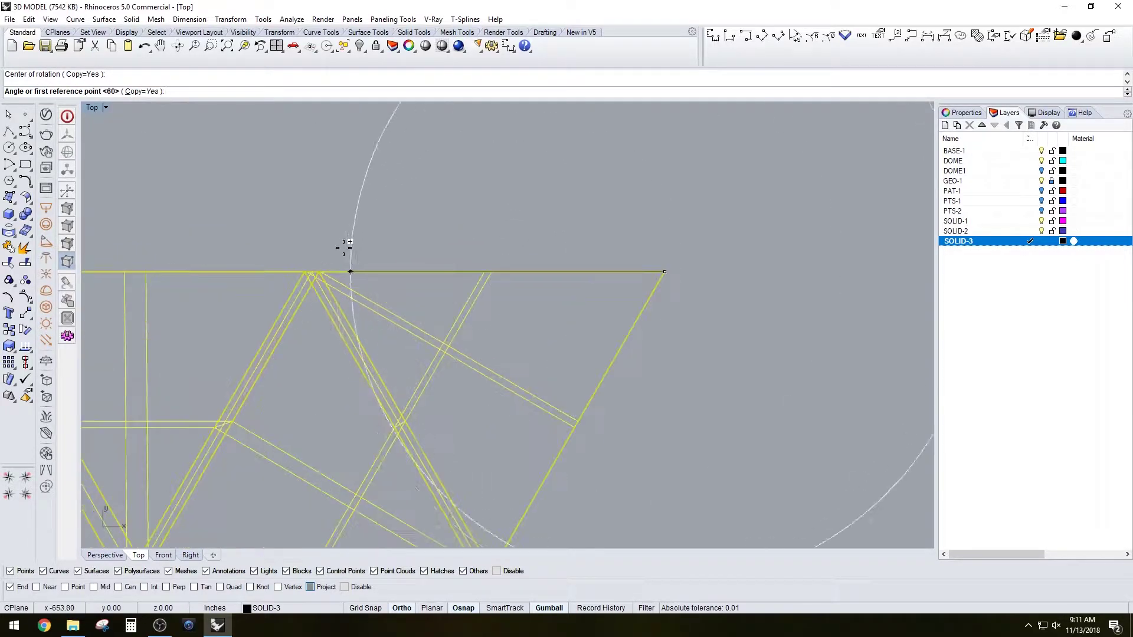
{"action": "left_click", "coordinate": [305, 271]}
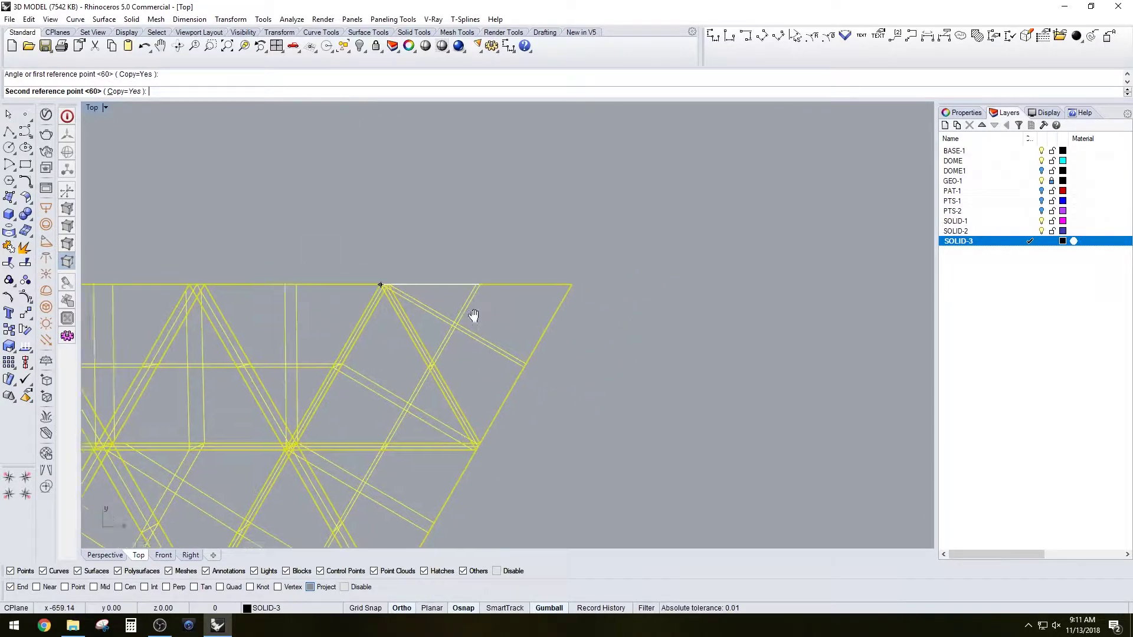
{"action": "left_click", "coordinate": [459, 386]}
{"action": "scroll", "coordinate": [612, 357], "scroll_direction": "down", "scroll_amount": 1}
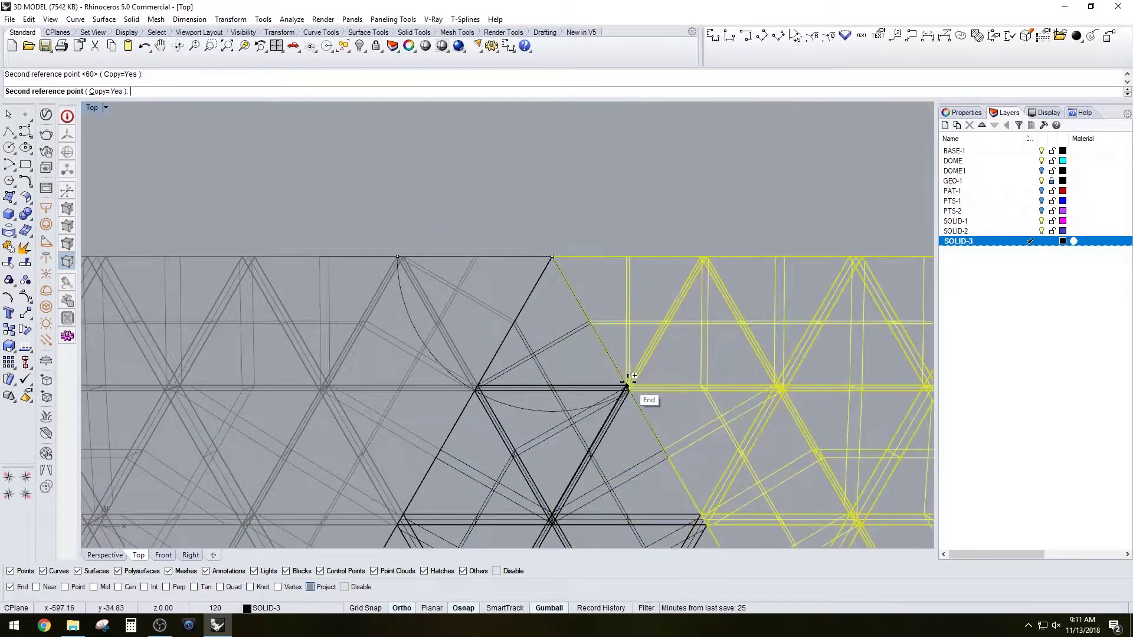
{"action": "left_click", "coordinate": [633, 388]}
{"action": "left_click", "coordinate": [706, 253]}
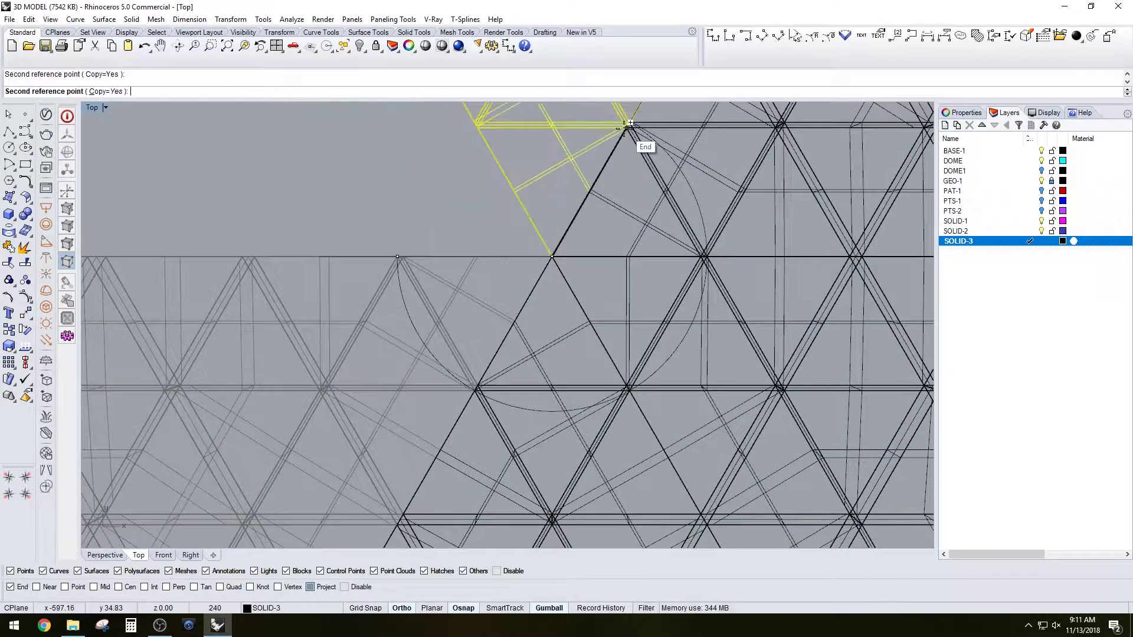
{"action": "left_click", "coordinate": [476, 120]}
{"action": "scroll", "coordinate": [481, 139], "scroll_direction": "down", "scroll_amount": 12}
{"action": "right_click", "coordinate": [501, 157]}
Examine the complete dome in the Top and Perspective views, selecting individual segment blocks from different sides.
{"action": "right_click_drag", "start_coordinate": [501, 157], "coordinate": [501, 242]}
{"action": "scroll", "coordinate": [500, 222], "scroll_direction": "up", "scroll_amount": 4}
{"action": "right_click_drag", "start_coordinate": [502, 198], "coordinate": [478, 244]}
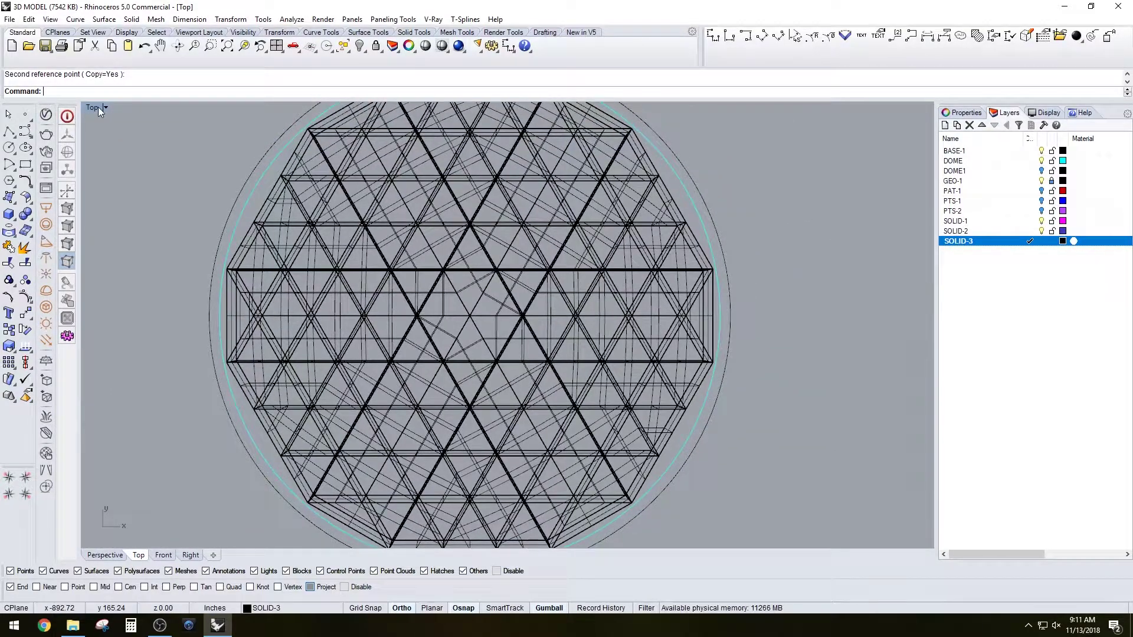
{"action": "double_click", "coordinate": [95, 107]}
{"action": "double_click", "coordinate": [523, 108]}
{"action": "scroll", "coordinate": [523, 108], "scroll_direction": "down", "scroll_amount": 7}
{"action": "left_click", "coordinate": [499, 235]}
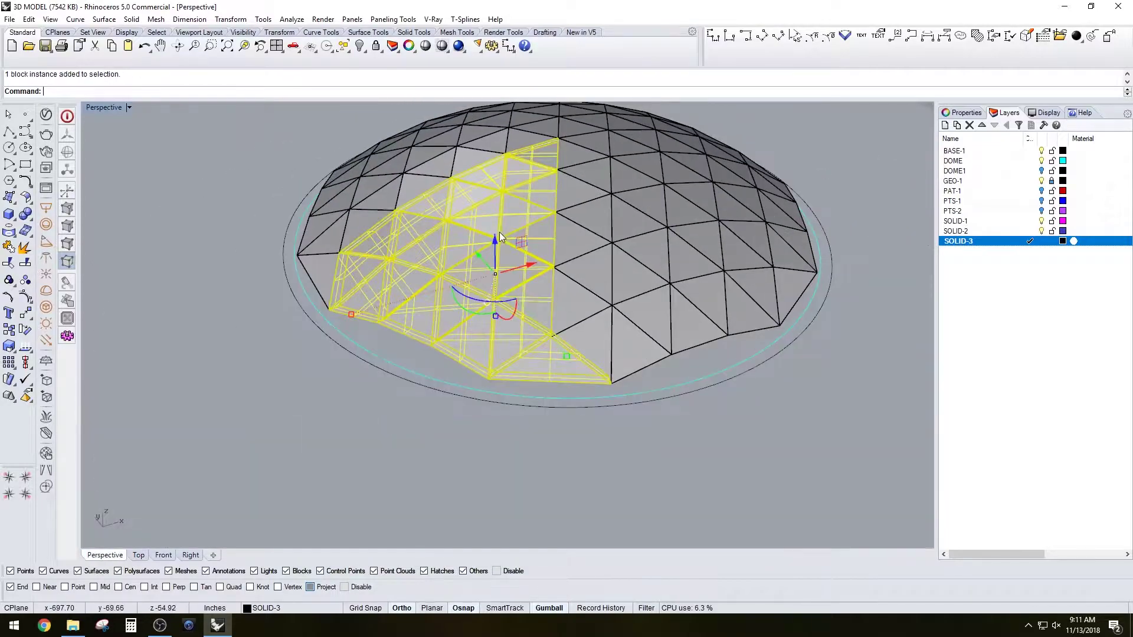
{"action": "right_click_drag", "start_coordinate": [500, 235], "coordinate": [503, 255]}
{"action": "left_click", "coordinate": [674, 256], "text": "shift"}
{"action": "right_click_drag", "start_coordinate": [677, 261], "coordinate": [551, 394]}
{"action": "left_click", "coordinate": [551, 395]}
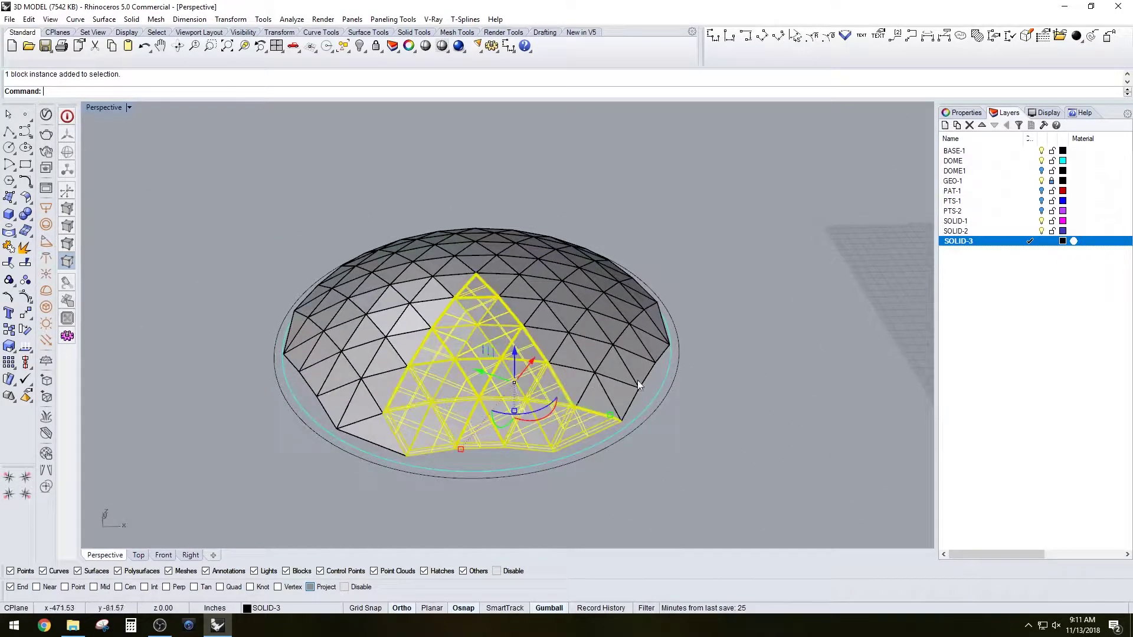
{"action": "right_click_drag", "start_coordinate": [638, 380], "coordinate": [480, 363]}
{"action": "key", "text": "Escape"}
Open BLOCK_01 for block editing, select individual triangle solids inside it to inspect them, and close the block editor.
{"action": "scroll", "coordinate": [472, 363], "scroll_direction": "up", "scroll_amount": 4}
{"action": "left_click", "coordinate": [469, 383]}
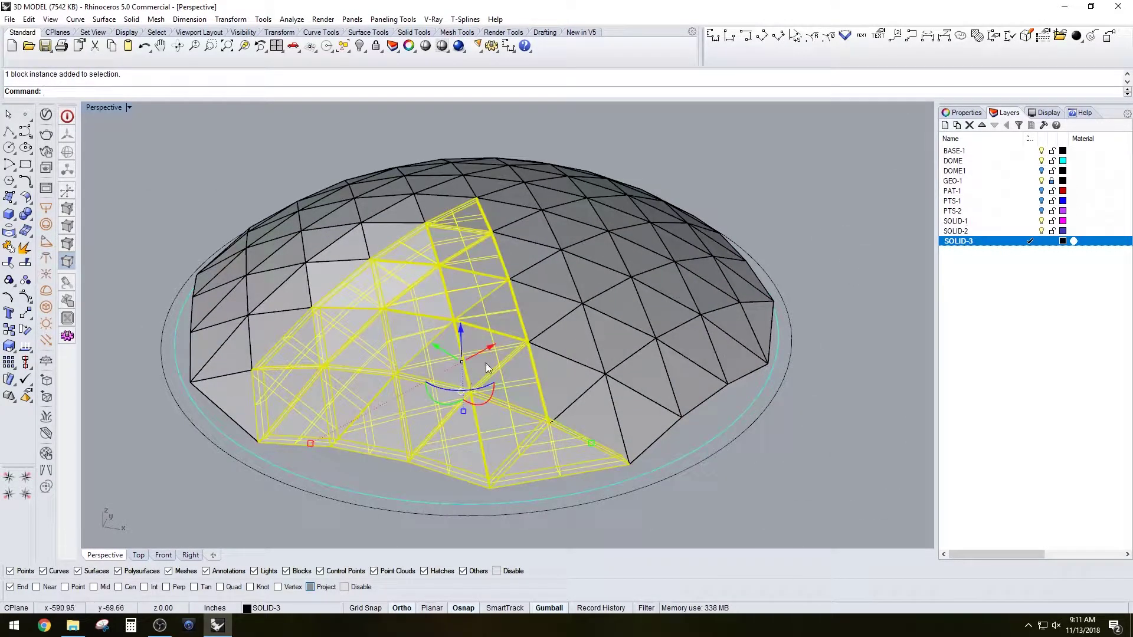
{"action": "double_click", "coordinate": [519, 374]}
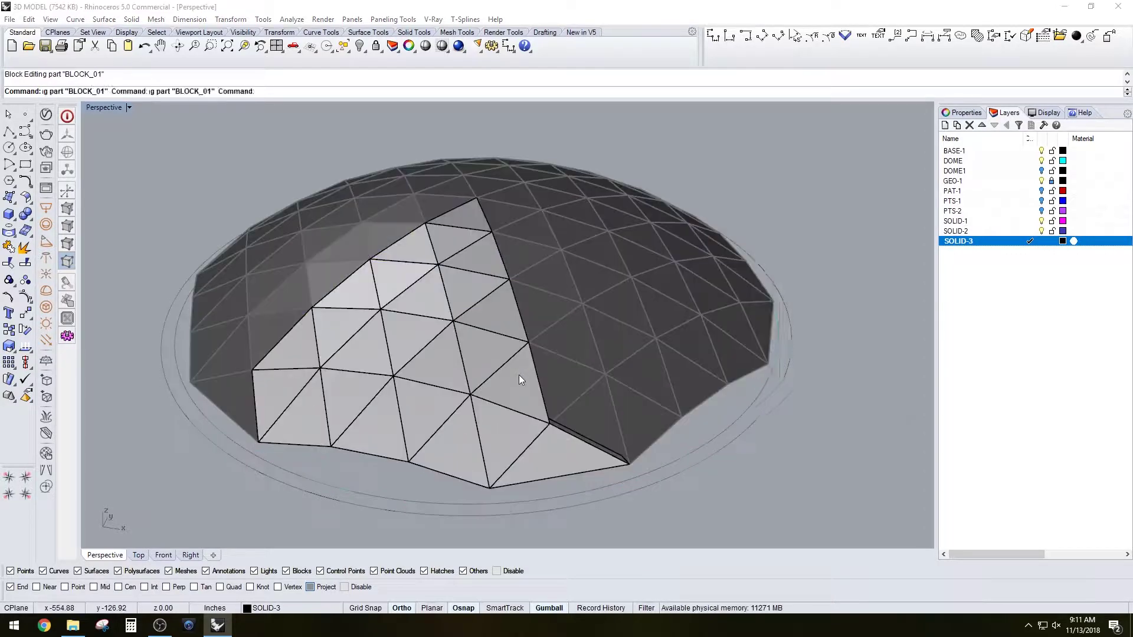
{"action": "left_click", "coordinate": [483, 353]}
{"action": "left_click", "coordinate": [493, 322]}
{"action": "left_click", "coordinate": [467, 281]}
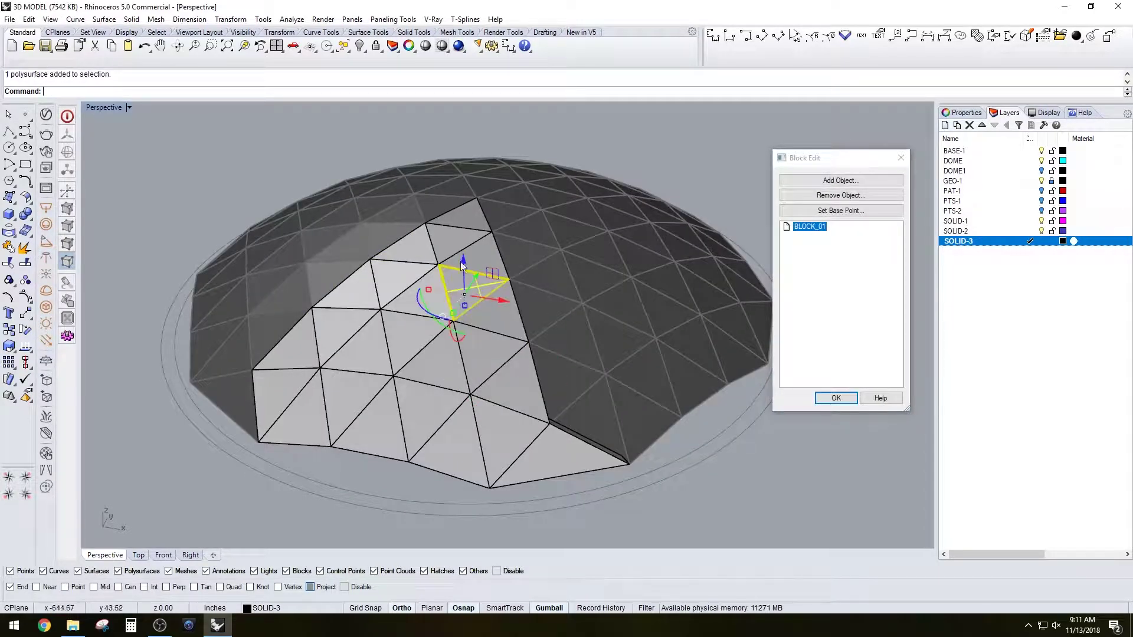
{"action": "left_click", "coordinate": [491, 253]}
{"action": "left_click", "coordinate": [267, 175]}
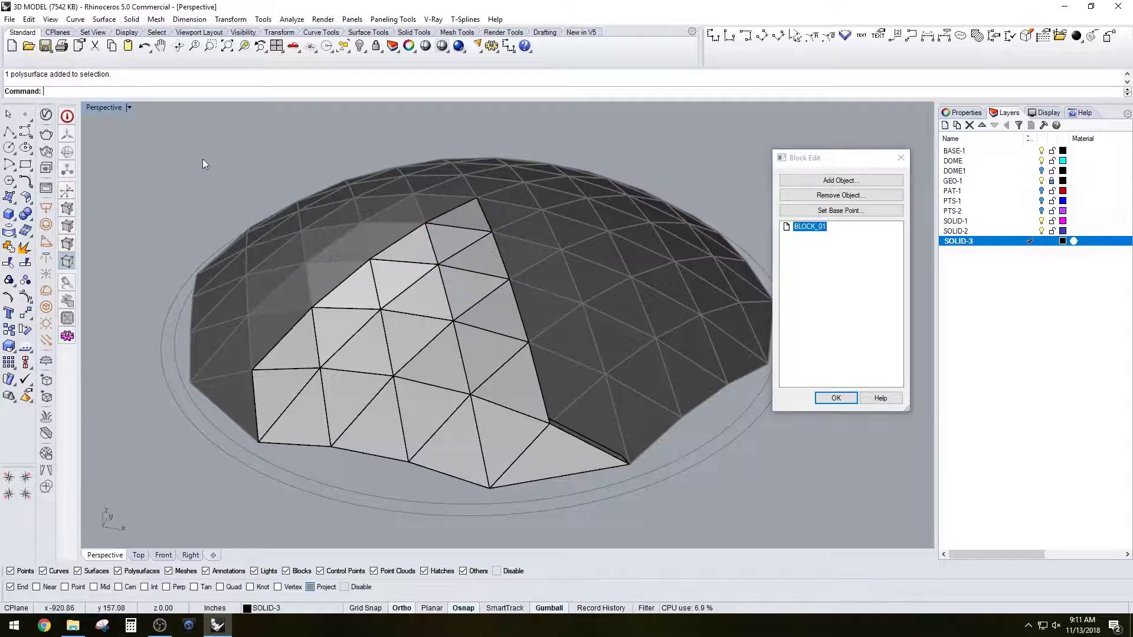
{"action": "scroll", "coordinate": [203, 158], "scroll_direction": "down", "scroll_amount": 3}
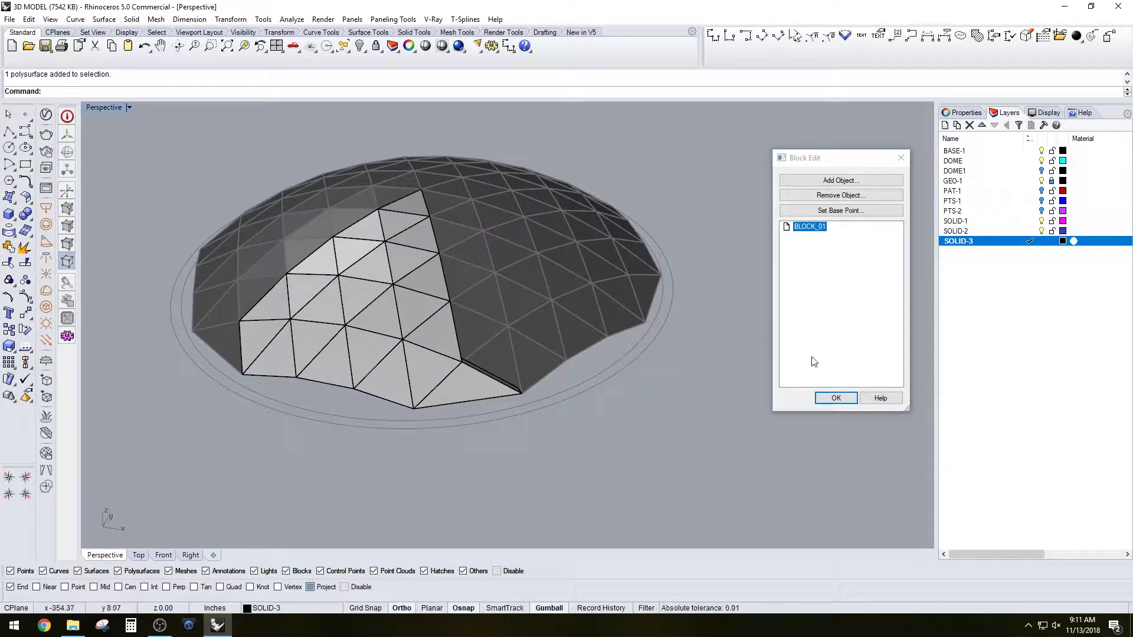
{"action": "left_click", "coordinate": [836, 398]}
Inspect the dome from other angles, selecting separate segment blocks to check each instance.
{"action": "left_click", "coordinate": [492, 333]}
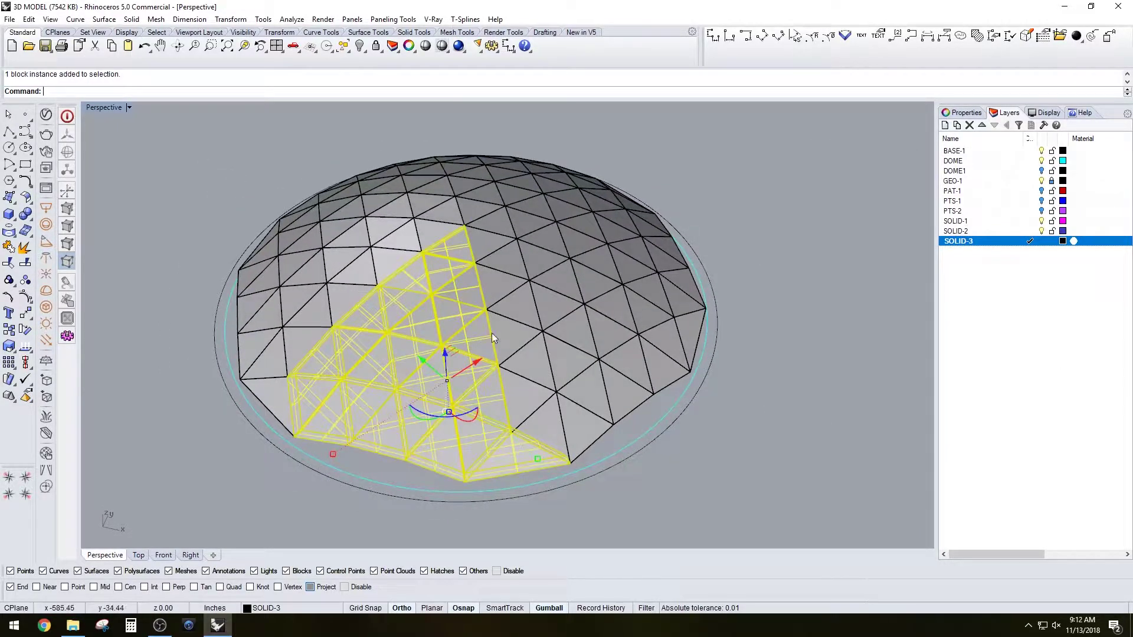
{"action": "right_click_drag", "start_coordinate": [525, 291], "coordinate": [550, 324], "text": "shift"}
{"action": "left_click", "coordinate": [550, 324]}
{"action": "right_click_drag", "start_coordinate": [561, 253], "coordinate": [675, 289]}
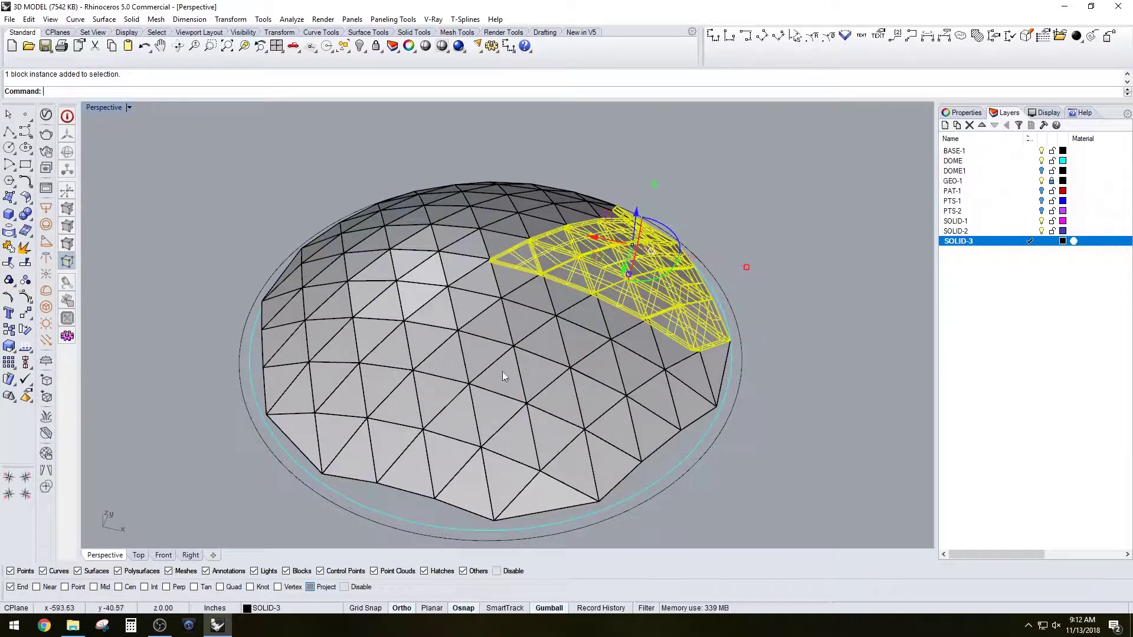
Copy one segment block from the dome to the open area beside it, leaving the original in place.
{"action": "right_click_drag", "start_coordinate": [504, 376], "coordinate": [391, 354]}
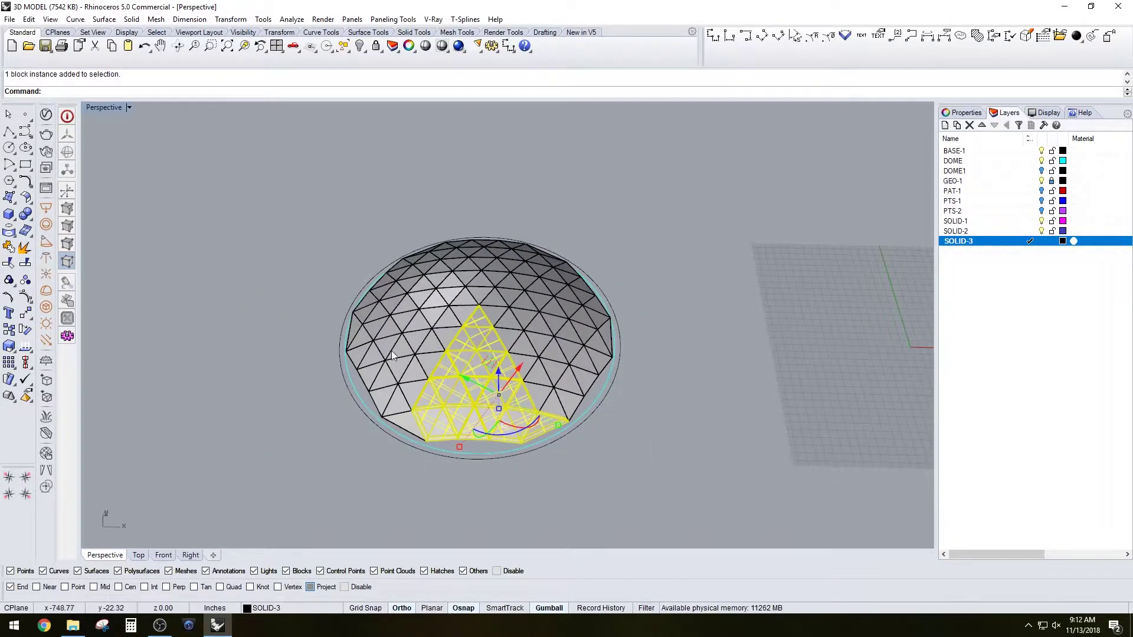
{"action": "left_click", "coordinate": [392, 352]}
{"action": "left_click_drag", "start_coordinate": [893, 382], "coordinate": [911, 383]}
{"action": "left_click", "coordinate": [840, 281]}
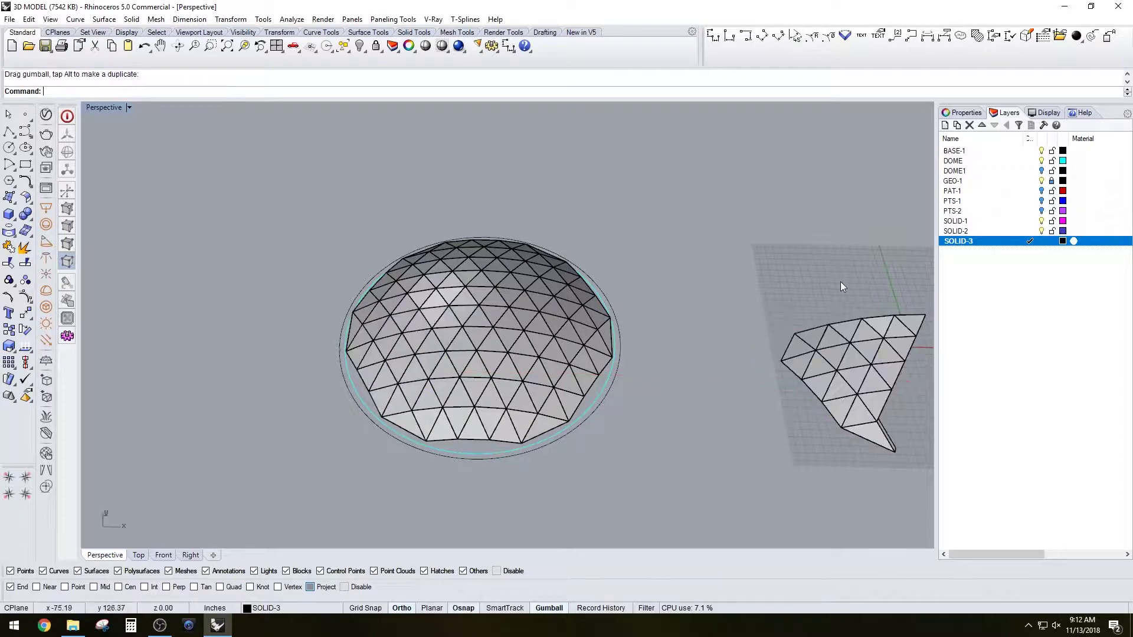
{"action": "right_click_drag", "start_coordinate": [594, 385], "coordinate": [534, 360], "text": "shift"}
{"action": "scroll", "coordinate": [548, 363], "scroll_direction": "up", "scroll_amount": 2}
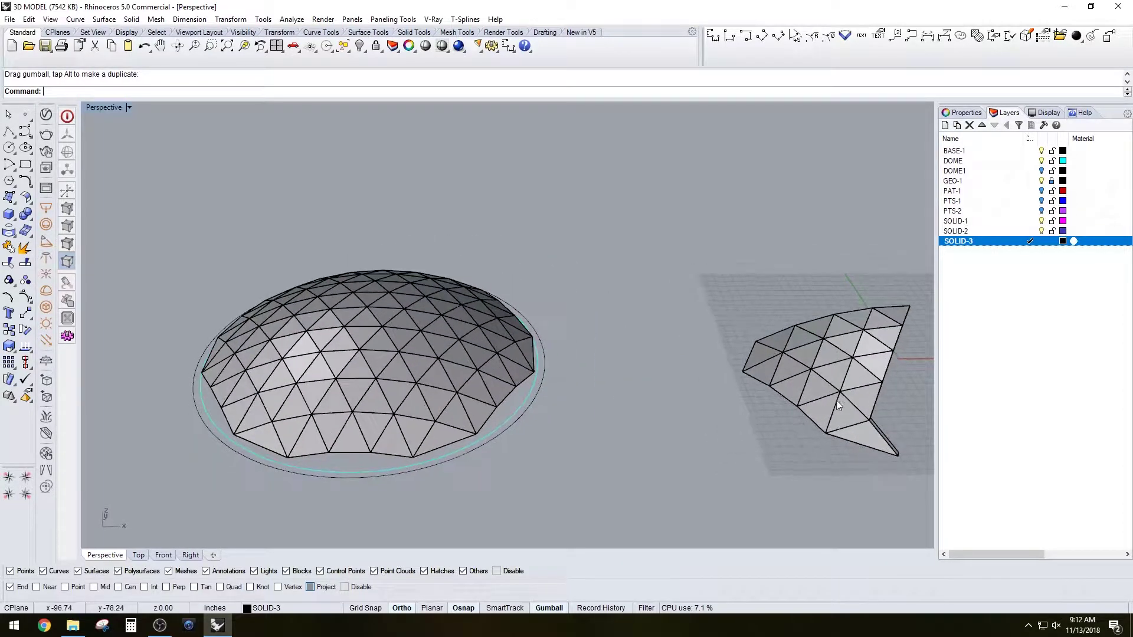
Explode the copied segment block beside the dome and select several of its triangle solids to check that they are separate.
{"action": "left_click", "coordinate": [842, 374]}
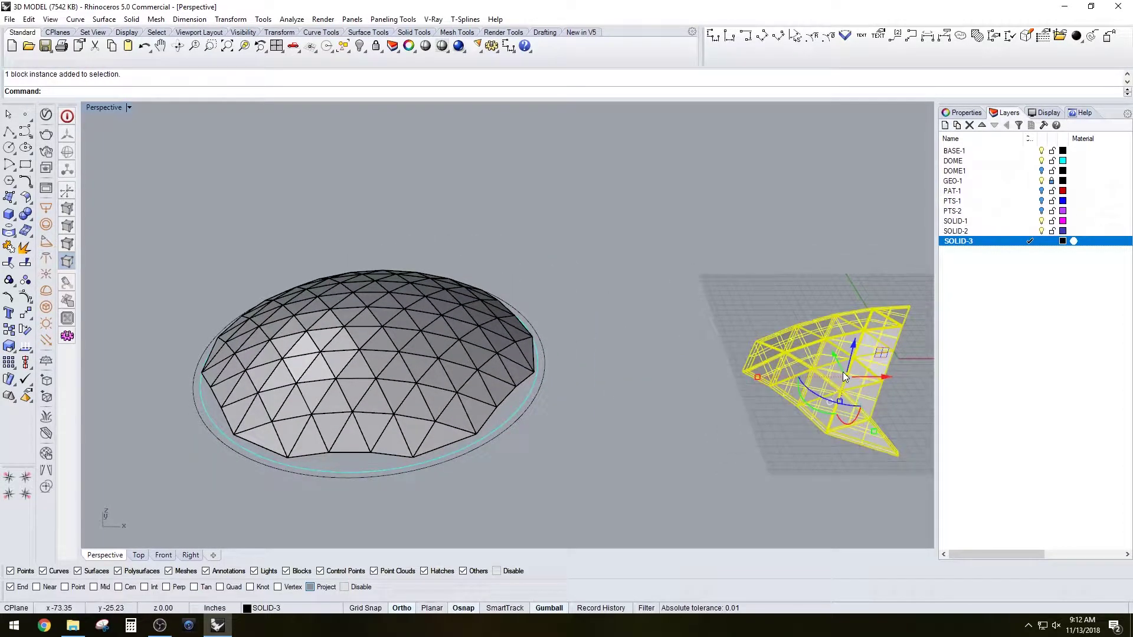
{"action": "type", "text": "e"}
{"action": "key", "text": "Return"}
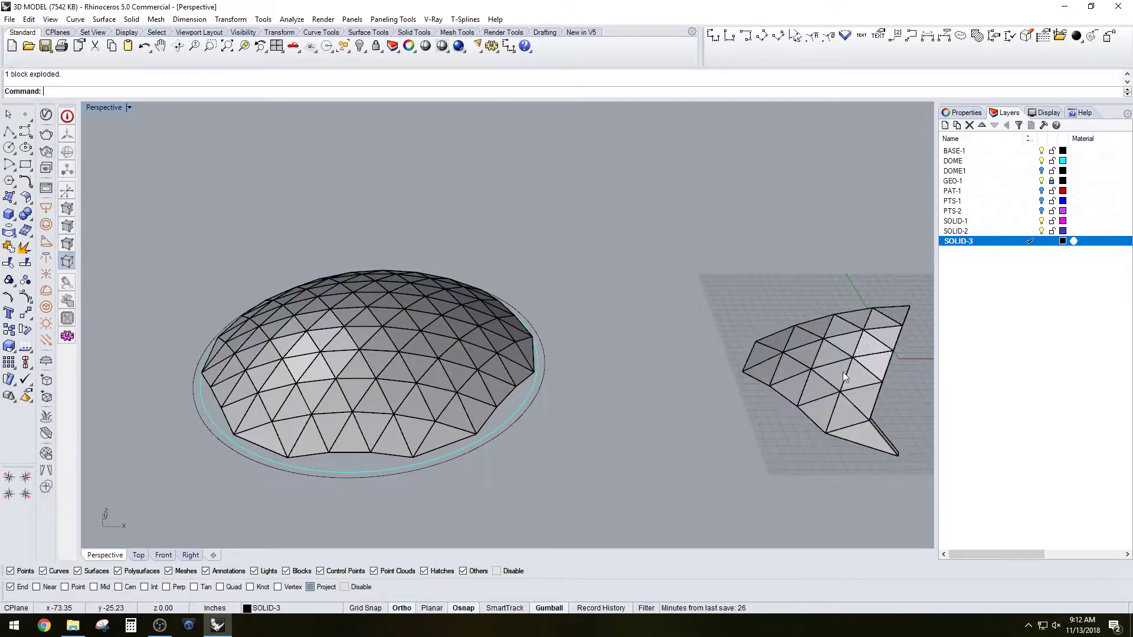
{"action": "scroll", "coordinate": [859, 372], "scroll_direction": "up", "scroll_amount": 4}
{"action": "left_click", "coordinate": [900, 292]}
{"action": "left_click", "coordinate": [905, 301]}
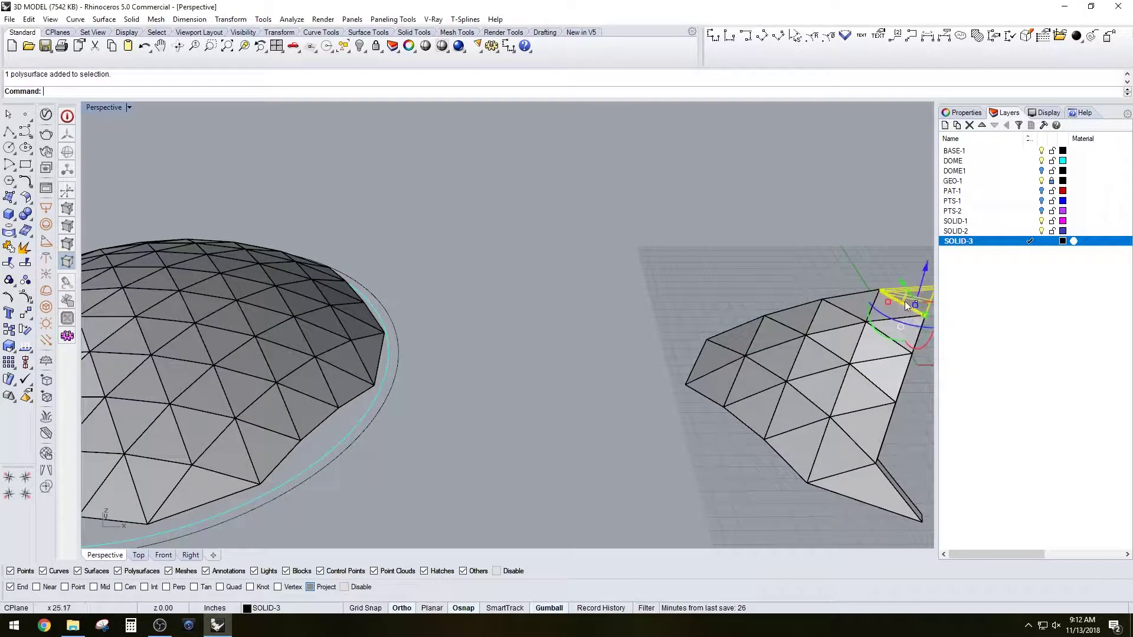
{"action": "left_click", "coordinate": [849, 298]}
{"action": "scroll", "coordinate": [785, 314], "scroll_direction": "down", "scroll_amount": 5}
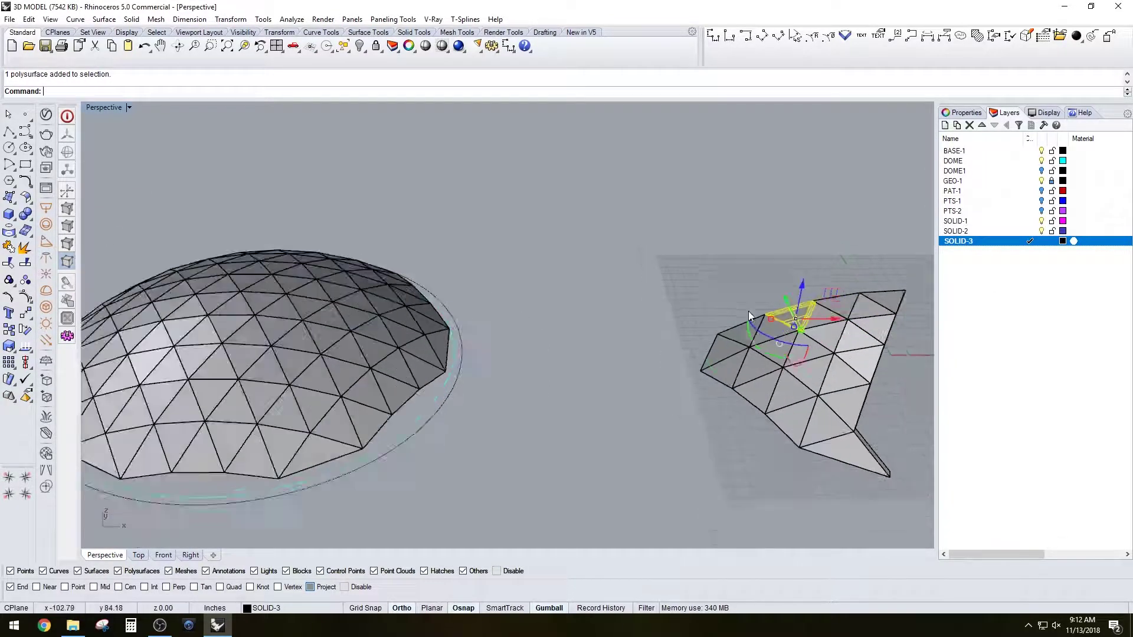
{"action": "scroll", "coordinate": [452, 306], "scroll_direction": "up", "scroll_amount": 5}
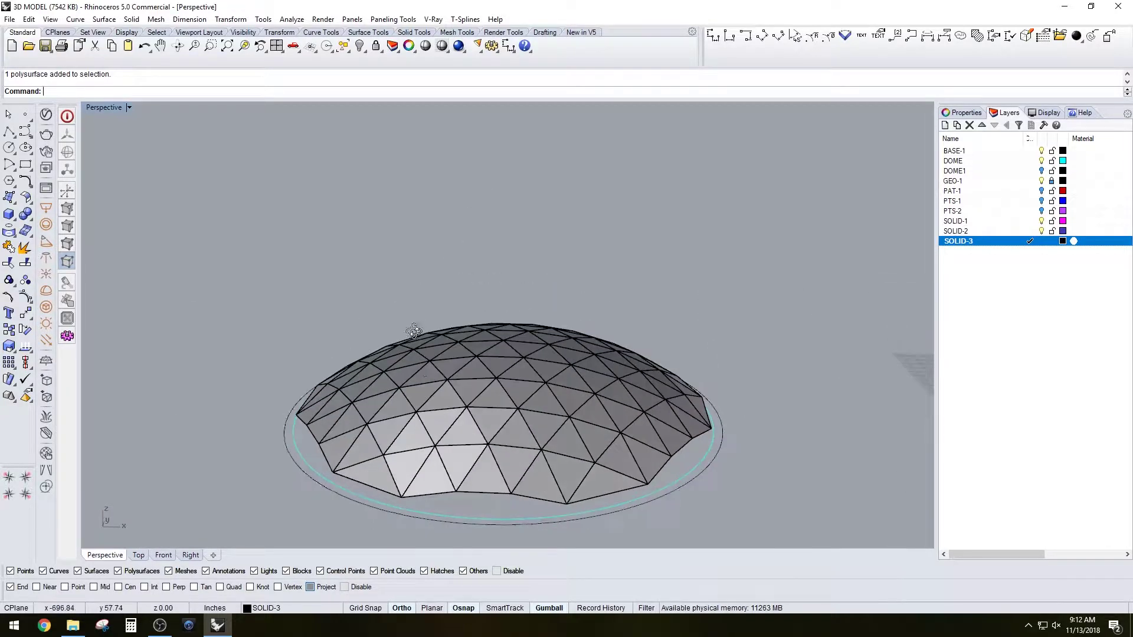
Open BLOCK_01 for block editing from a dome segment and Boolean-union all its triangle solids into one solid.
{"action": "left_click", "coordinate": [441, 391]}
{"action": "key", "text": "Escape"}
{"action": "right_click_drag", "start_coordinate": [441, 392], "coordinate": [442, 426]}
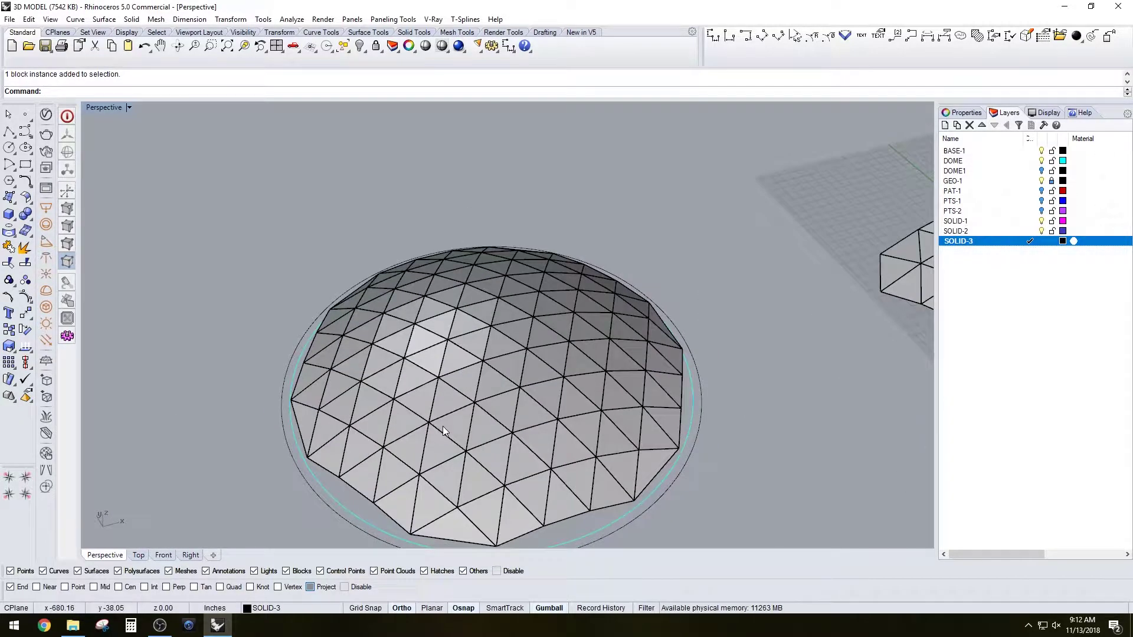
{"action": "double_click", "coordinate": [442, 426]}
{"action": "scroll", "coordinate": [217, 248], "scroll_direction": "down", "scroll_amount": 2}
{"action": "left_click_drag", "start_coordinate": [202, 269], "coordinate": [495, 511]}
{"action": "type", "text": "BU"}
{"action": "key", "text": "Return"}
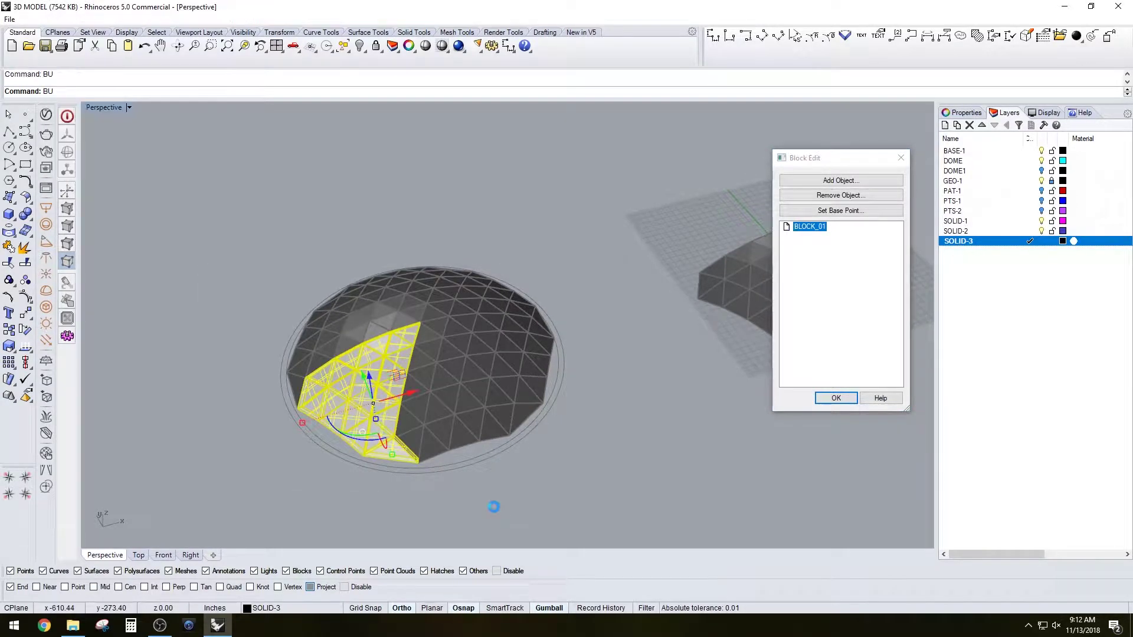
Inspect the united segment and its edge thickness up close, and close the block editor.
{"action": "scroll", "coordinate": [363, 370], "scroll_direction": "up", "scroll_amount": 7}
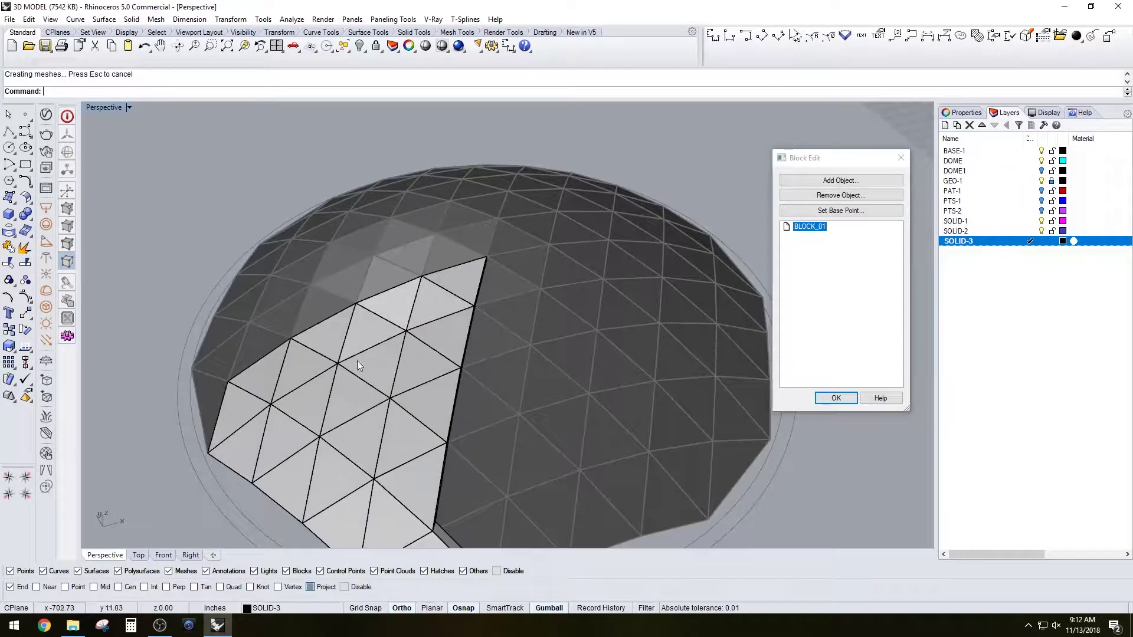
{"action": "left_click", "coordinate": [368, 371]}
{"action": "right_click_drag", "start_coordinate": [467, 374], "coordinate": [468, 337]}
{"action": "scroll", "coordinate": [449, 338], "scroll_direction": "up", "scroll_amount": 8}
{"action": "scroll", "coordinate": [468, 336], "scroll_direction": "up", "scroll_amount": 6}
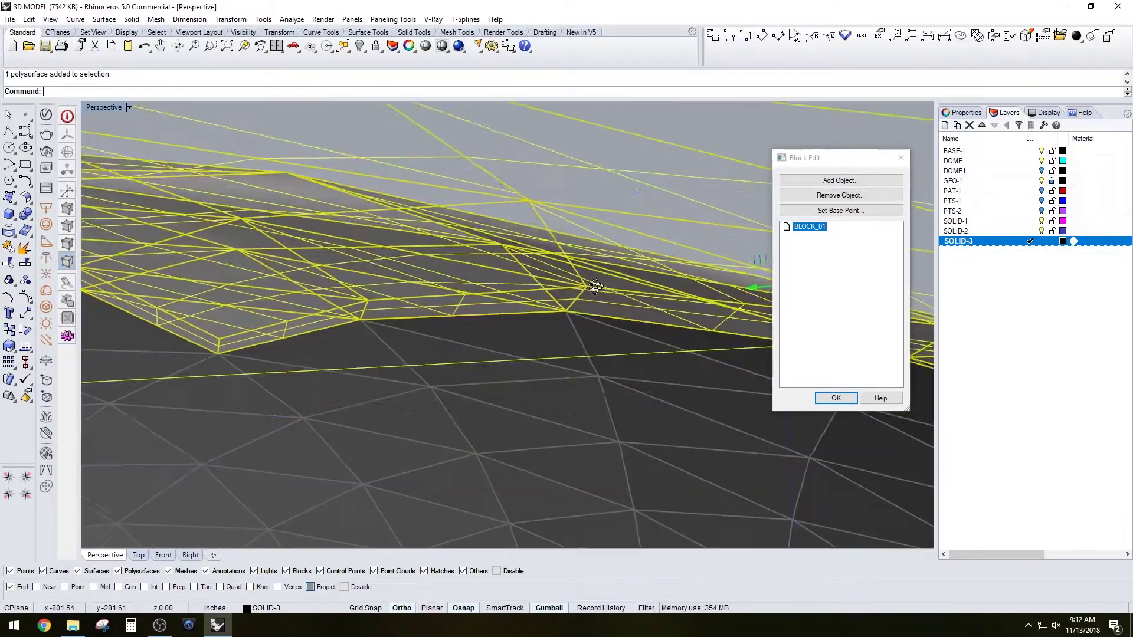
{"action": "right_click_drag", "start_coordinate": [595, 286], "coordinate": [479, 355]}
{"action": "key", "text": "Escape"}
{"action": "scroll", "coordinate": [479, 348], "scroll_direction": "up", "scroll_amount": 5}
{"action": "scroll", "coordinate": [481, 307], "scroll_direction": "down", "scroll_amount": 6}
{"action": "scroll", "coordinate": [478, 325], "scroll_direction": "down", "scroll_amount": 5}
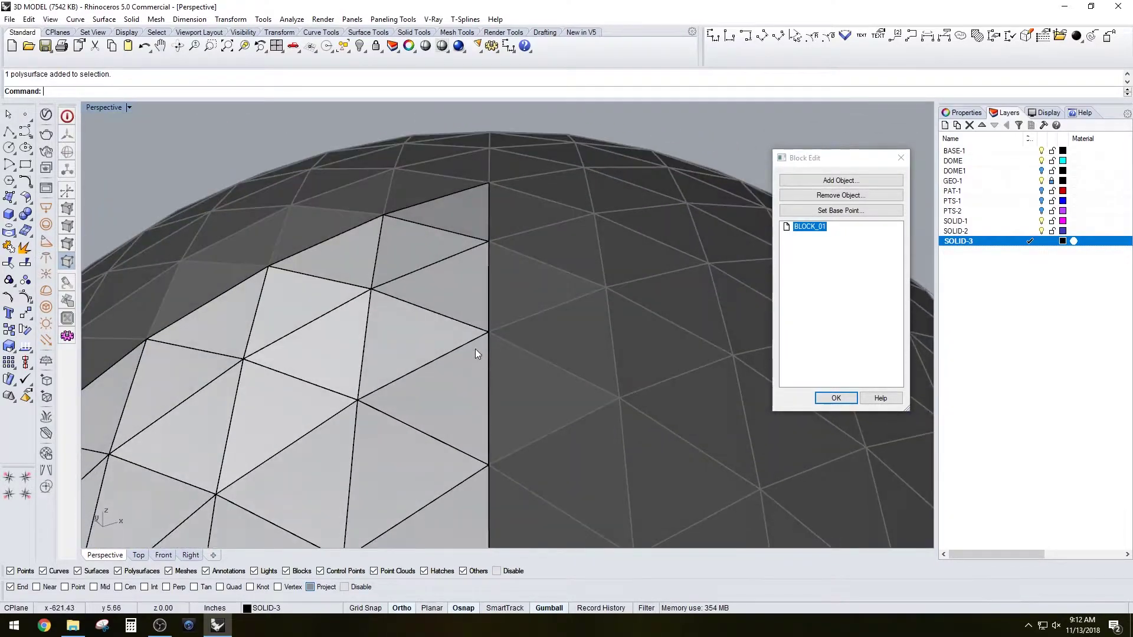
{"action": "left_click", "coordinate": [834, 396]}
Open a neighbouring BLOCK_01 instance for editing to check that it is also united, and close the block editor.
{"action": "left_click", "coordinate": [460, 382]}
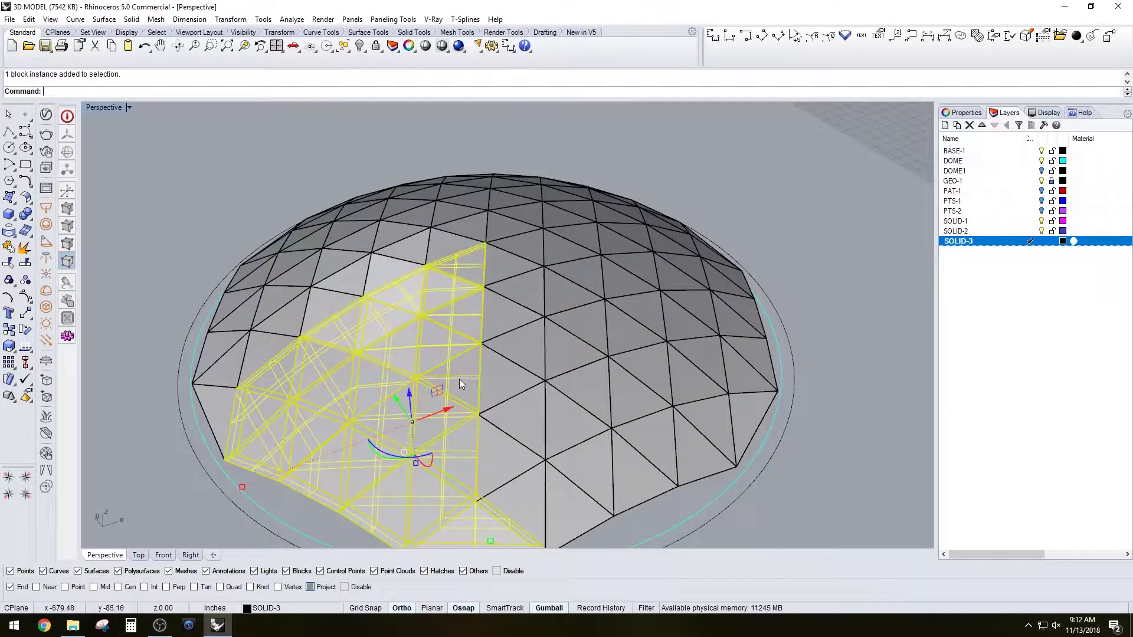
{"action": "double_click", "coordinate": [508, 373]}
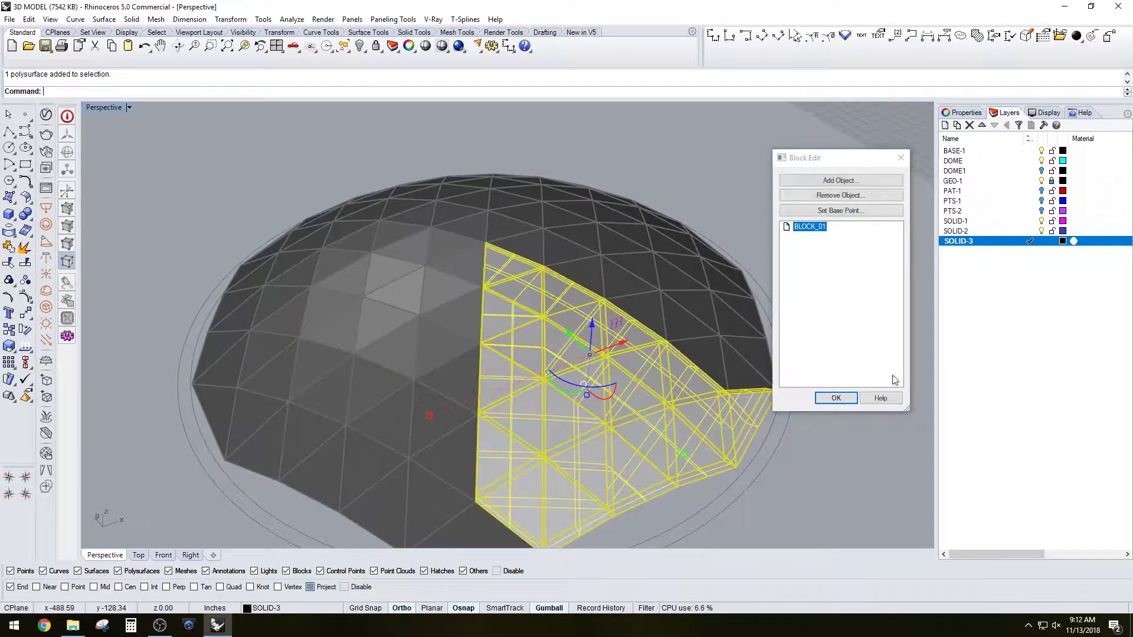
{"action": "left_click", "coordinate": [834, 398]}
Select all six segment blocks of the dome and explode them with ExplodeBlock.
{"action": "left_click", "coordinate": [507, 354]}
{"action": "left_click", "coordinate": [407, 271], "text": "shift"}
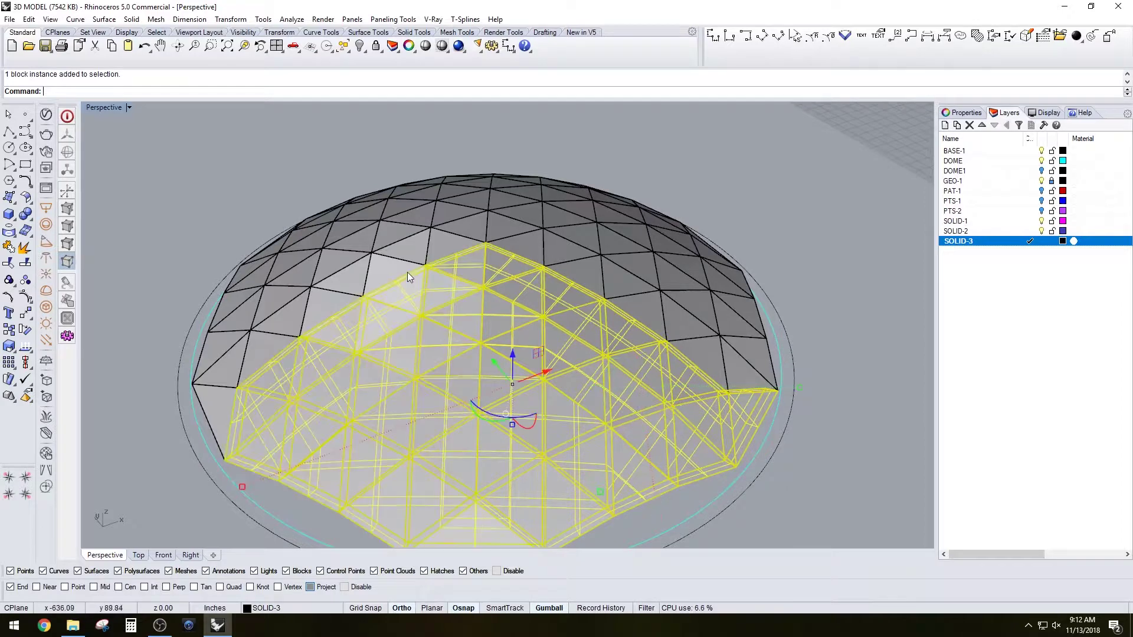
{"action": "left_click", "coordinate": [440, 209], "text": "shift"}
{"action": "left_click", "coordinate": [568, 228], "text": "shift"}
{"action": "left_click", "coordinate": [537, 210], "text": "shift"}
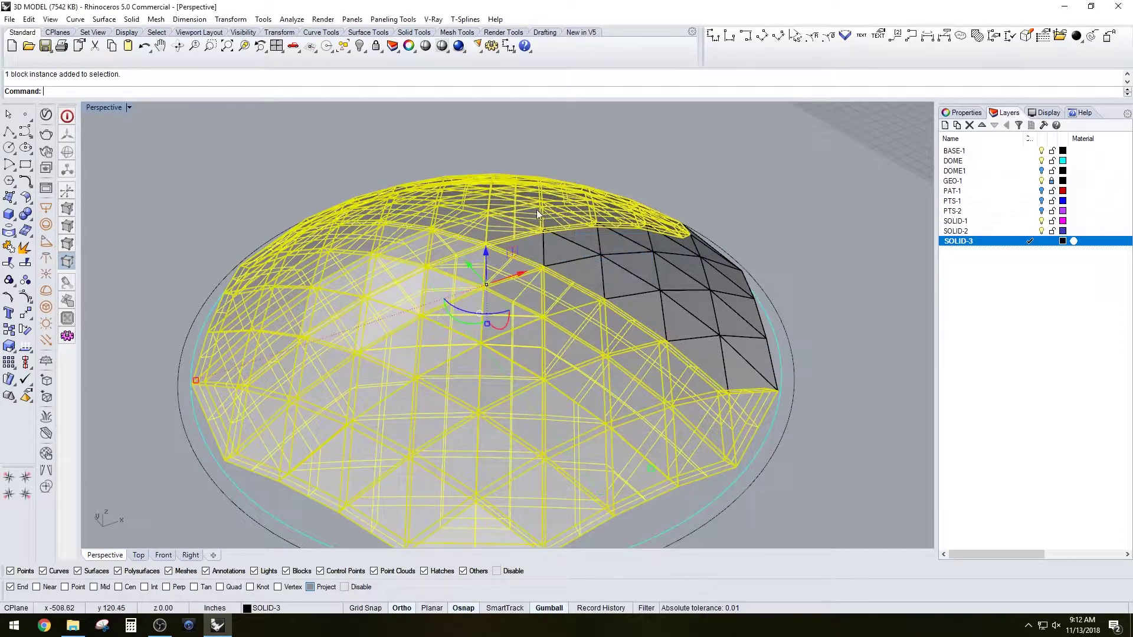
{"action": "left_click", "coordinate": [571, 246], "text": "shift"}
{"action": "right_click_drag", "start_coordinate": [572, 245], "coordinate": [576, 278]}
{"action": "scroll", "coordinate": [577, 298], "scroll_direction": "down", "scroll_amount": 3}
{"action": "scroll", "coordinate": [576, 277], "scroll_direction": "up", "scroll_amount": 2}
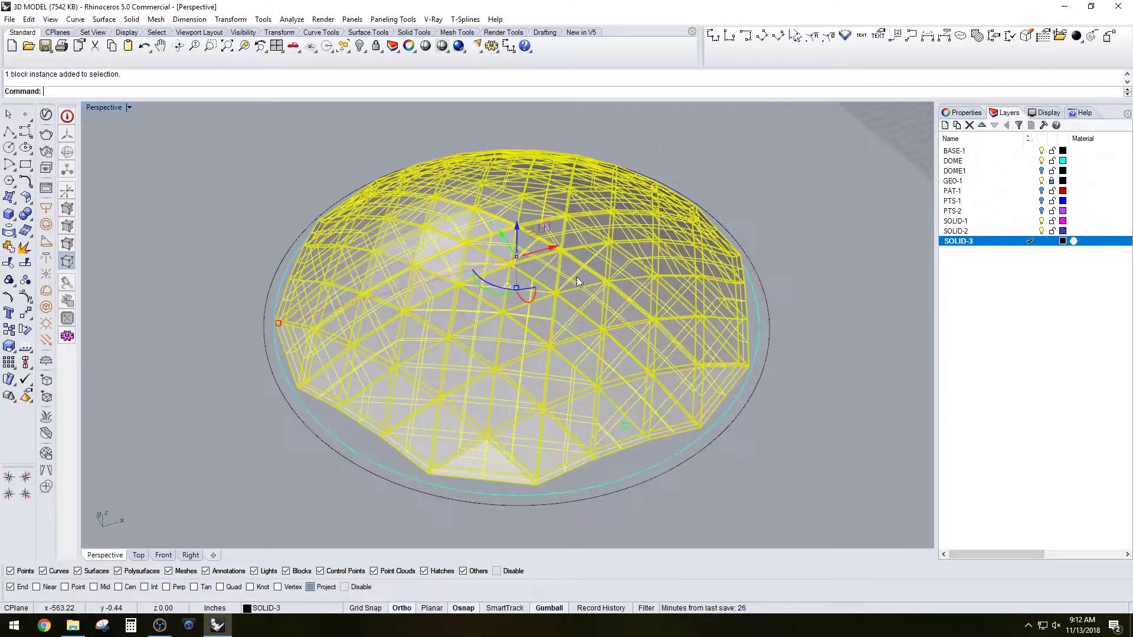
{"action": "type", "text": "ExplodeBlock"}
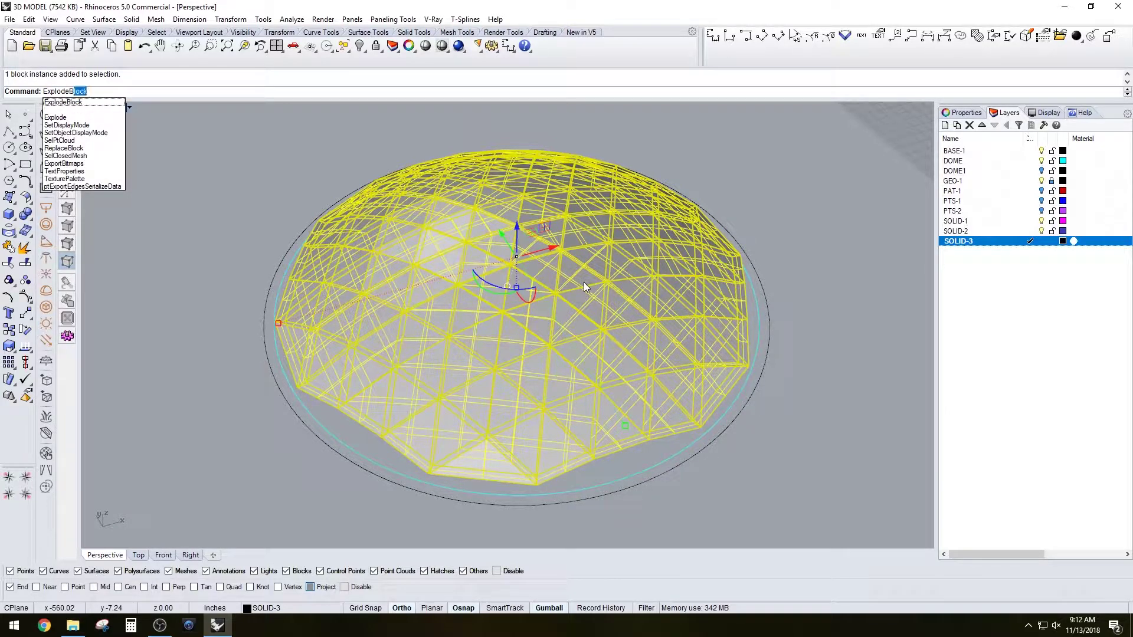
{"action": "key", "text": "Return"}
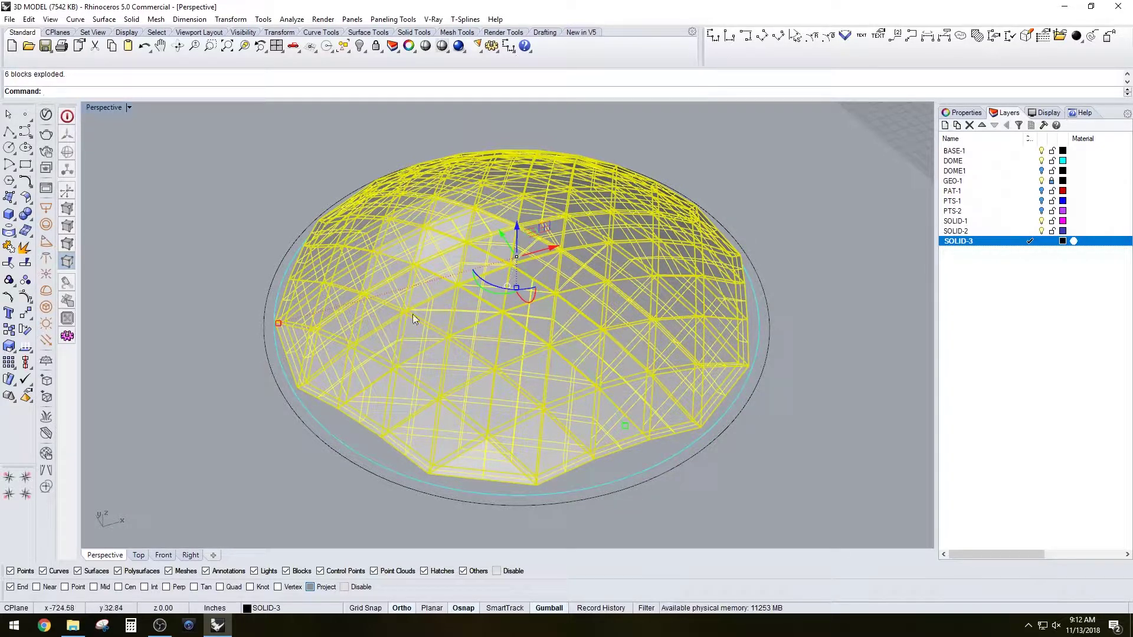
Select the six exploded segment solids and Boolean-union them into one dome solid.
{"action": "left_click", "coordinate": [466, 352]}
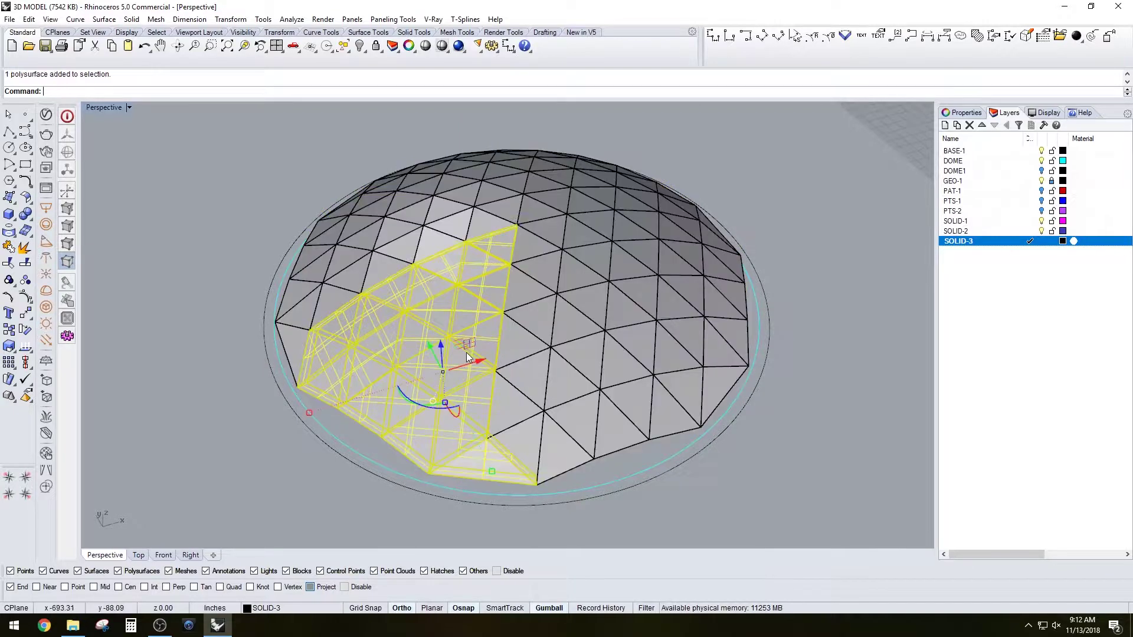
{"action": "left_click", "coordinate": [536, 341], "text": "shift"}
{"action": "right_click_drag", "start_coordinate": [583, 287], "coordinate": [583, 338], "text": "shift"}
{"action": "left_click", "coordinate": [587, 303], "text": "shift"}
{"action": "left_click", "coordinate": [542, 235], "text": "shift"}
{"action": "left_click", "coordinate": [475, 235], "text": "shift"}
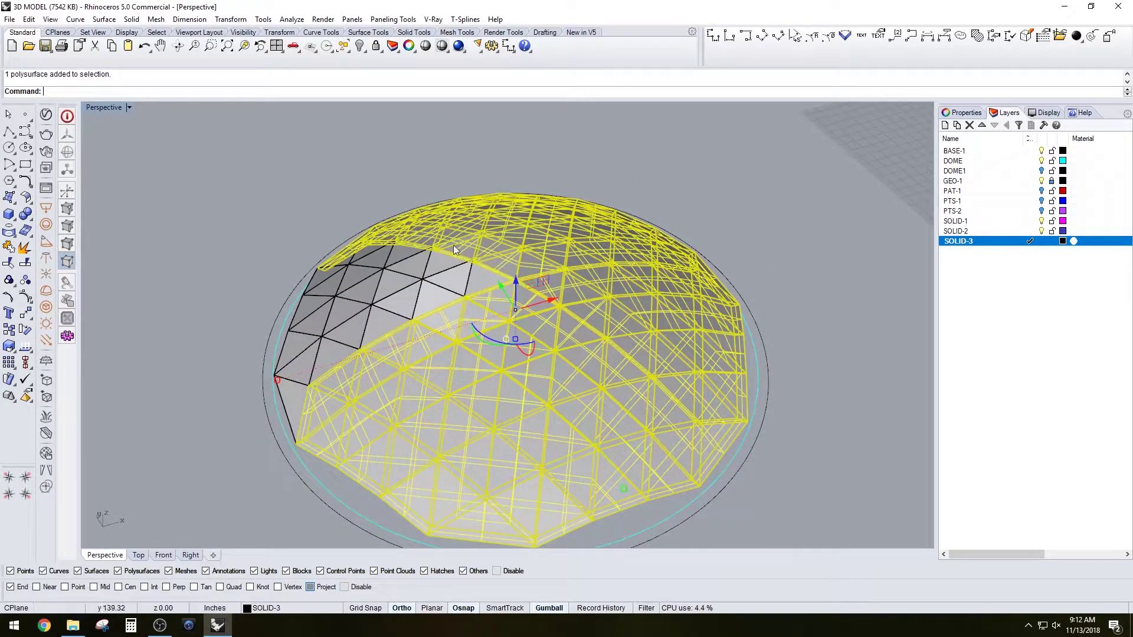
{"action": "left_click", "coordinate": [433, 268], "text": "shift"}
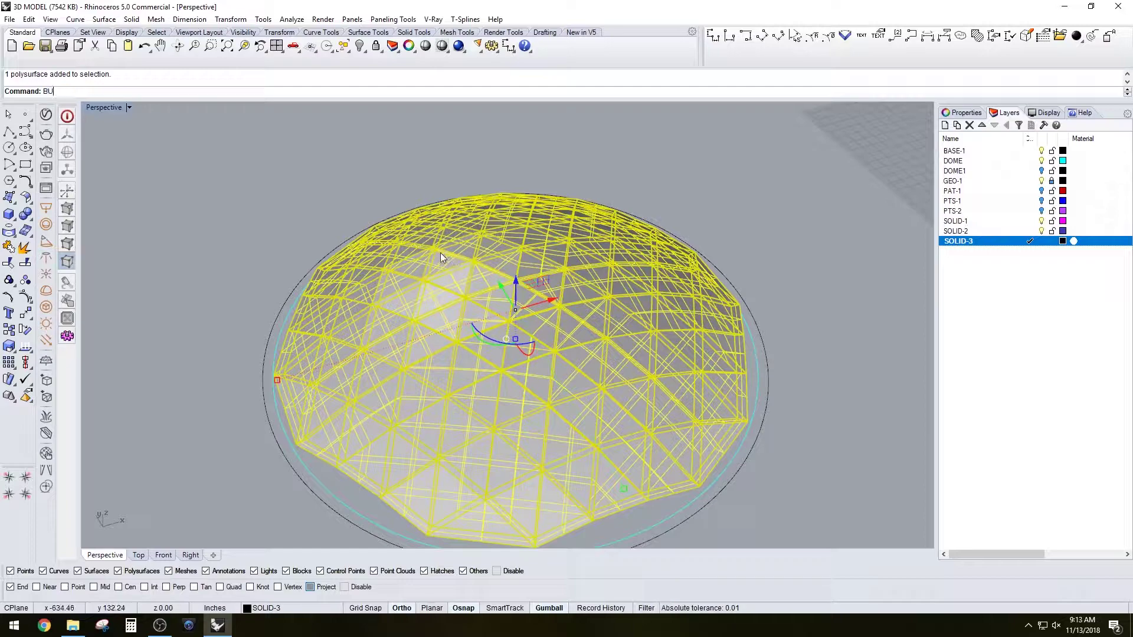
{"action": "key", "text": "Return"}
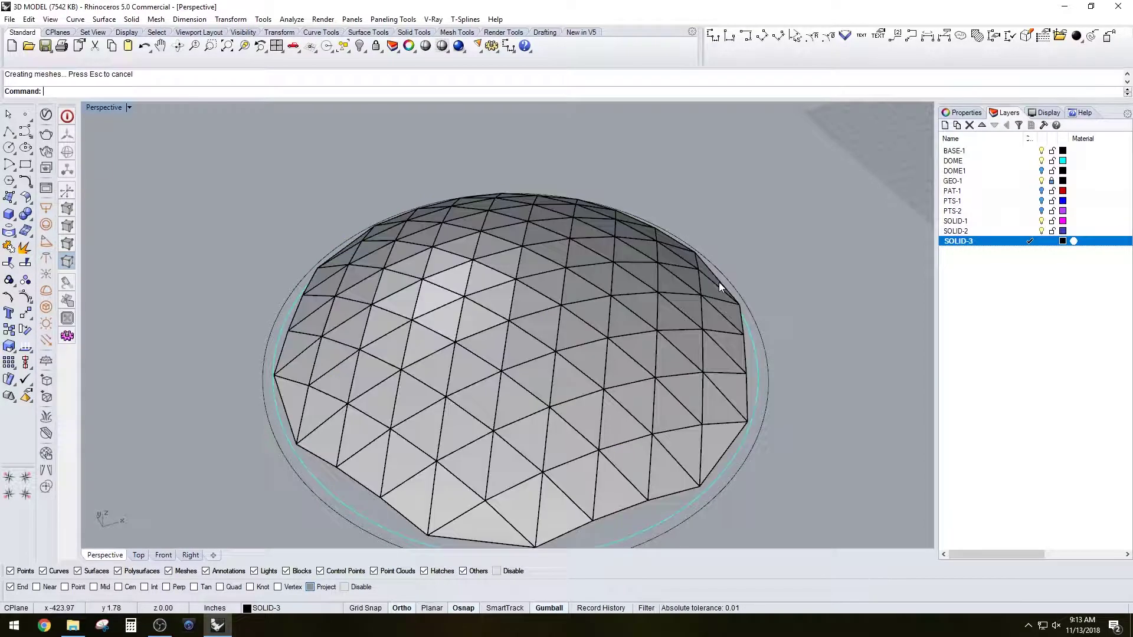
Move the loose segment to the opposite side of the united dome and turn on layer DOME1.
{"action": "left_click", "coordinate": [608, 321]}
{"action": "right_click_drag", "start_coordinate": [629, 399], "coordinate": [731, 344]}
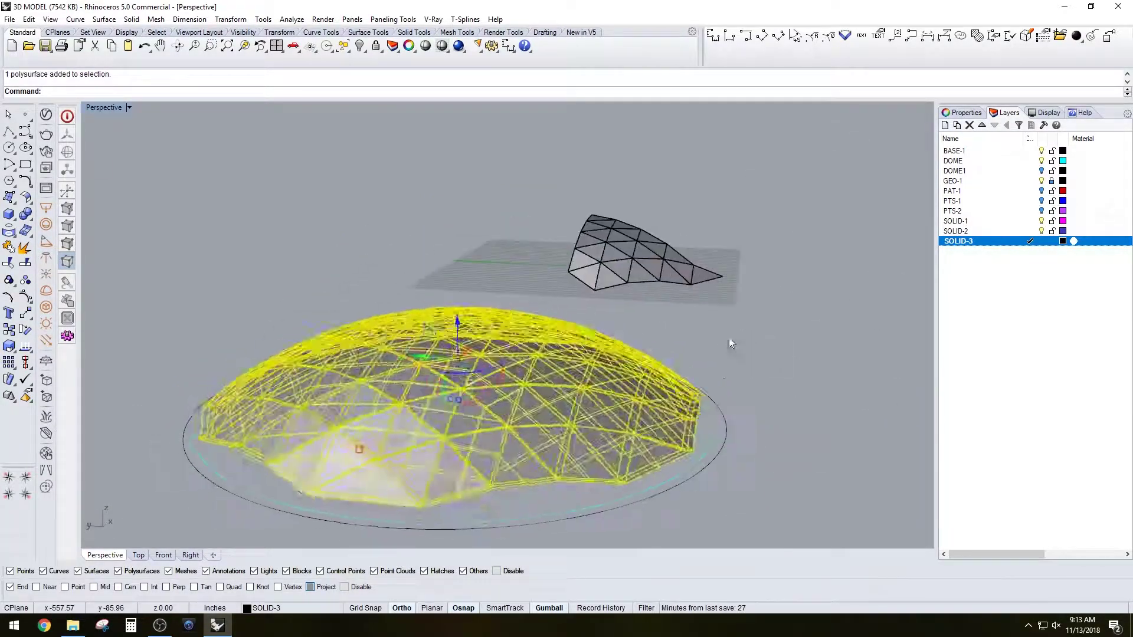
{"action": "left_click", "coordinate": [731, 344]}
{"action": "right_click_drag", "start_coordinate": [725, 426], "coordinate": [636, 387]}
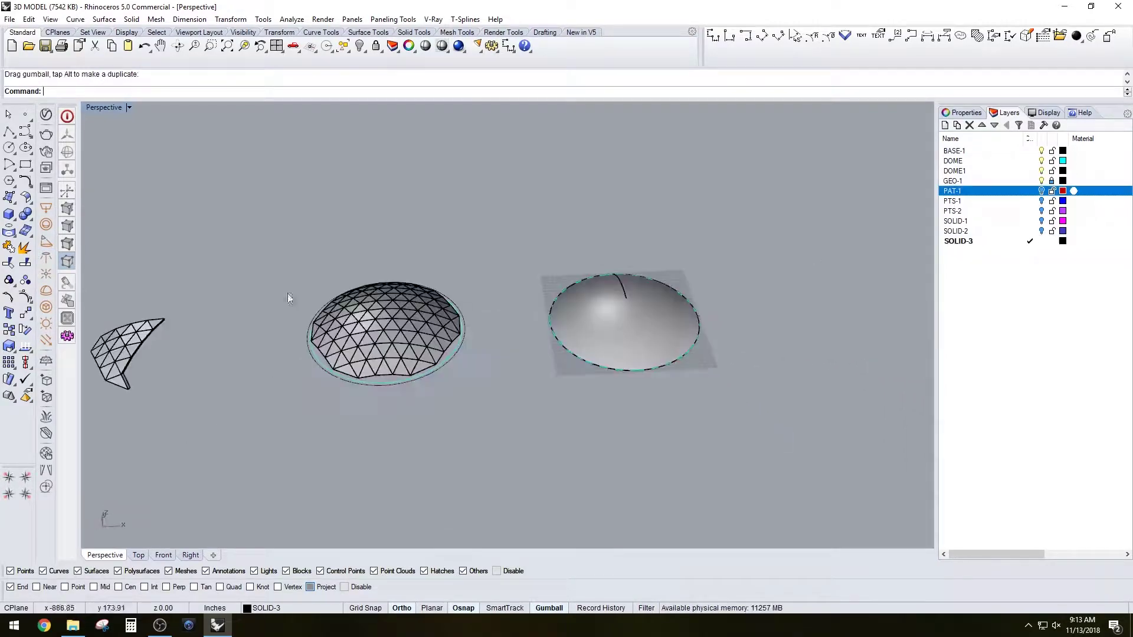
{"action": "right_click_drag", "start_coordinate": [289, 299], "coordinate": [589, 289], "text": "shift"}
{"action": "scroll", "coordinate": [589, 289], "scroll_direction": "up", "scroll_amount": 8}
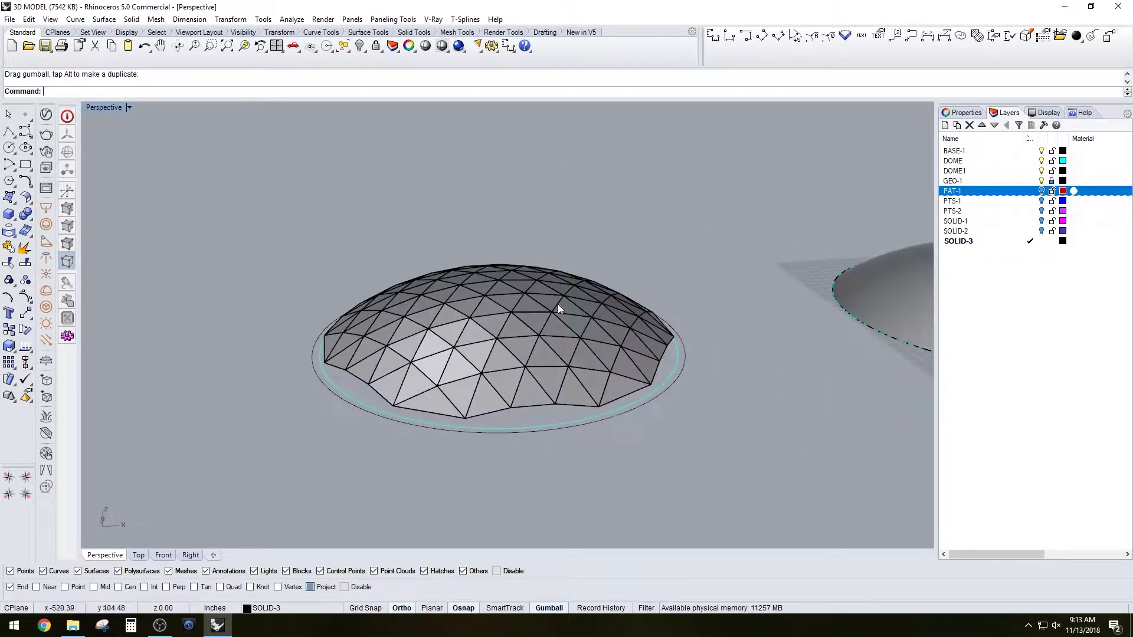
Create a bounding box around the united dome solid with BoundingBox.
{"action": "left_click", "coordinate": [519, 349]}
{"action": "mouse_move", "coordinate": [510, 358]}
{"action": "right_mouse_down"}
{"action": "mouse_move", "coordinate": [518, 374]}
{"action": "mouse_move", "coordinate": [549, 377]}
{"action": "mouse_move", "coordinate": [611, 330]}
{"action": "mouse_move", "coordinate": [582, 362]}
{"action": "mouse_move", "coordinate": [557, 334]}
{"action": "mouse_move", "coordinate": [531, 357]}
{"action": "mouse_move", "coordinate": [522, 345]}
{"action": "right_mouse_up"}
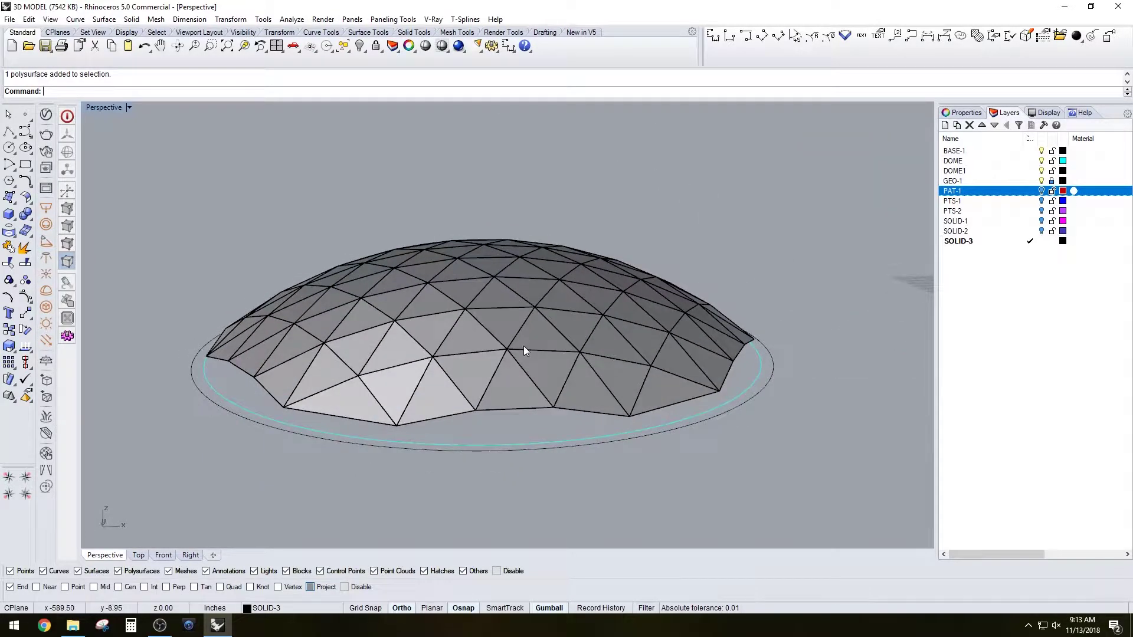
{"action": "left_click", "coordinate": [540, 350]}
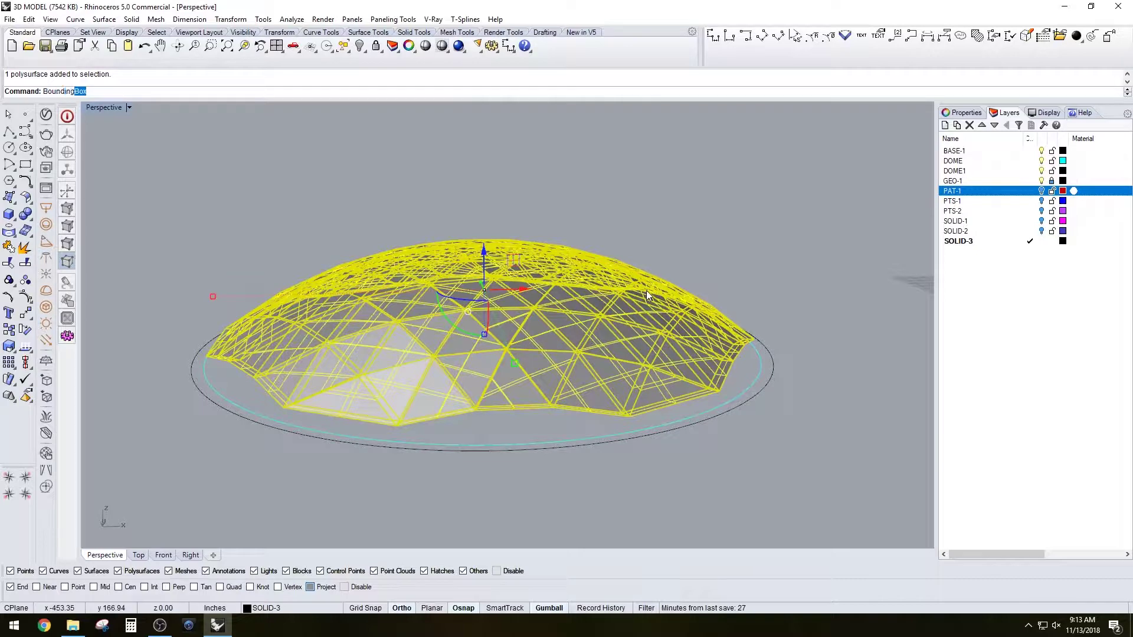
{"action": "type", "text": "Bounding"}
{"action": "key", "text": "Return"}
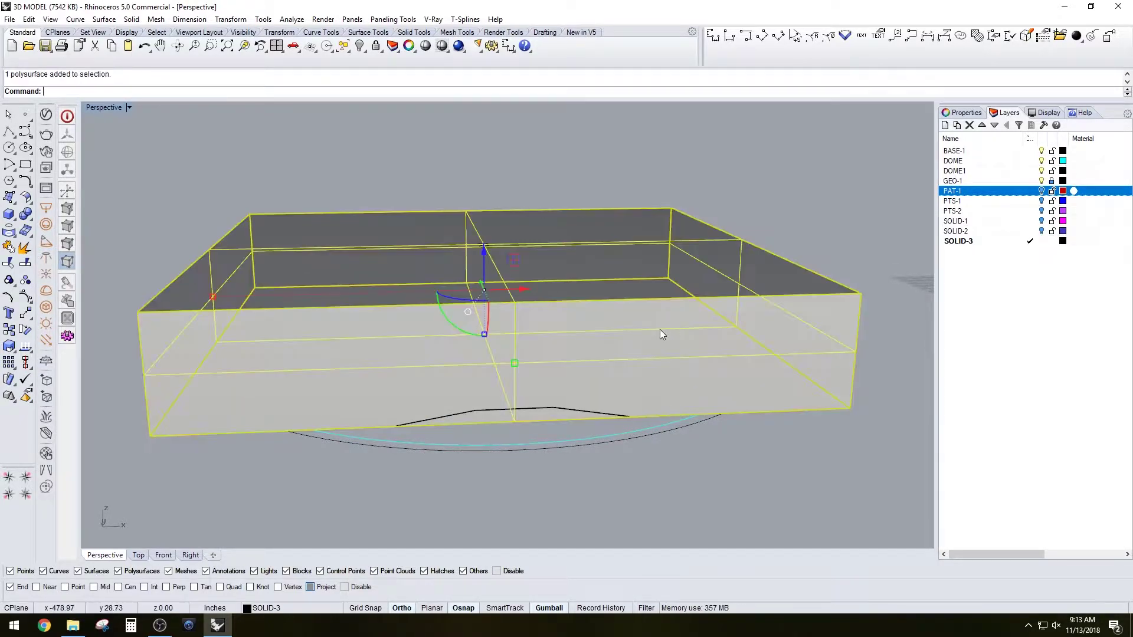
Move the bounding box down with Vertical=Yes, from its top corner to the level of a vertex on the dome's lower edge.
{"action": "type", "text": "m"}
{"action": "key", "text": "Return"}
{"action": "type", "text": "V"}
{"action": "key", "text": "Return"}
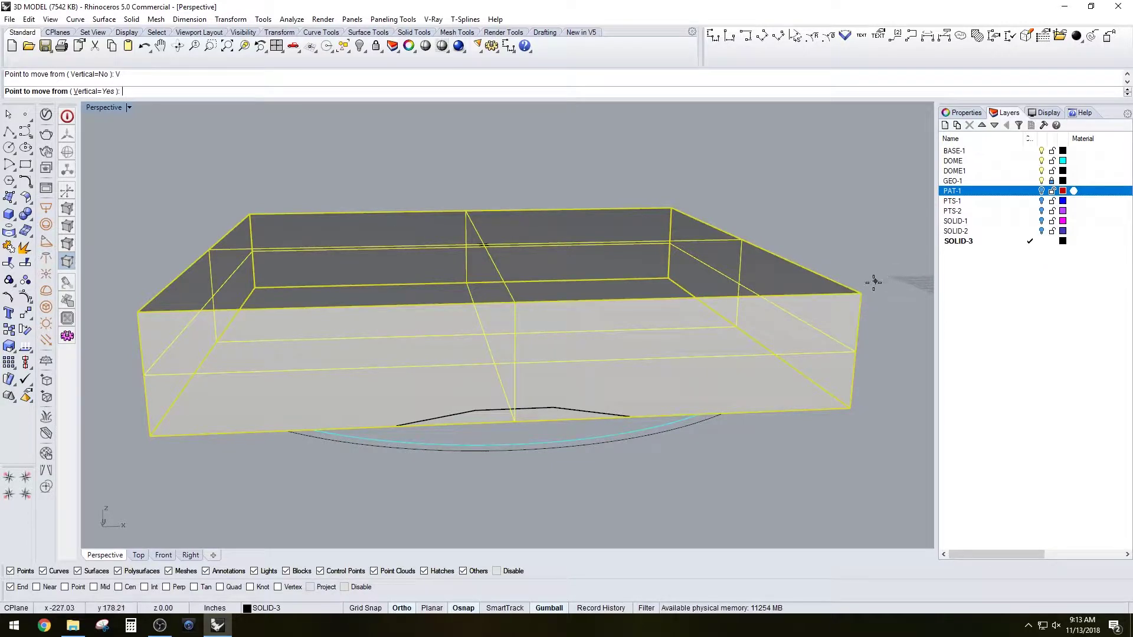
{"action": "left_click", "coordinate": [862, 293]}
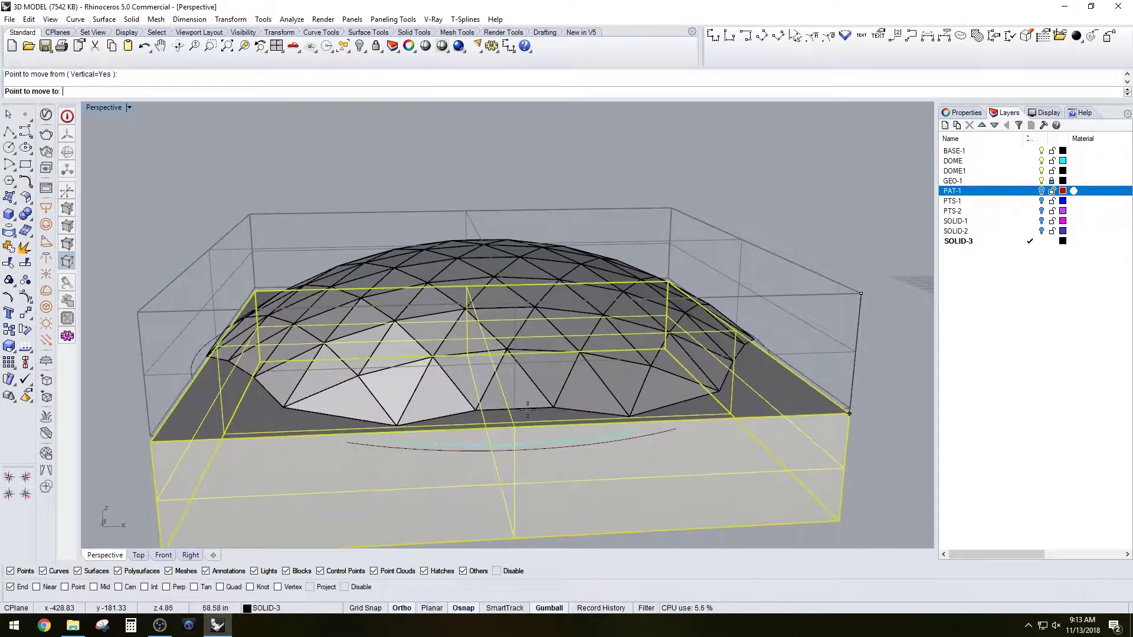
{"action": "left_click", "coordinate": [552, 407]}
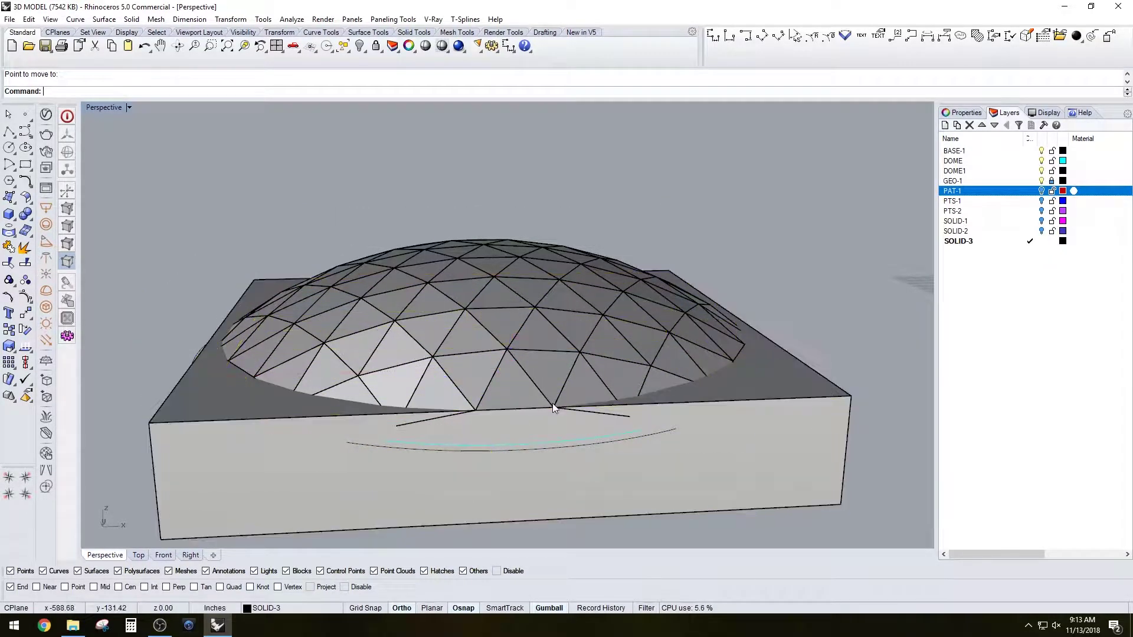
Scale the box larger in both horizontal directions so that it extends beyond the dome's footprint.
{"action": "right_click_drag", "start_coordinate": [552, 402], "coordinate": [530, 497]}
{"action": "left_click", "coordinate": [522, 519]}
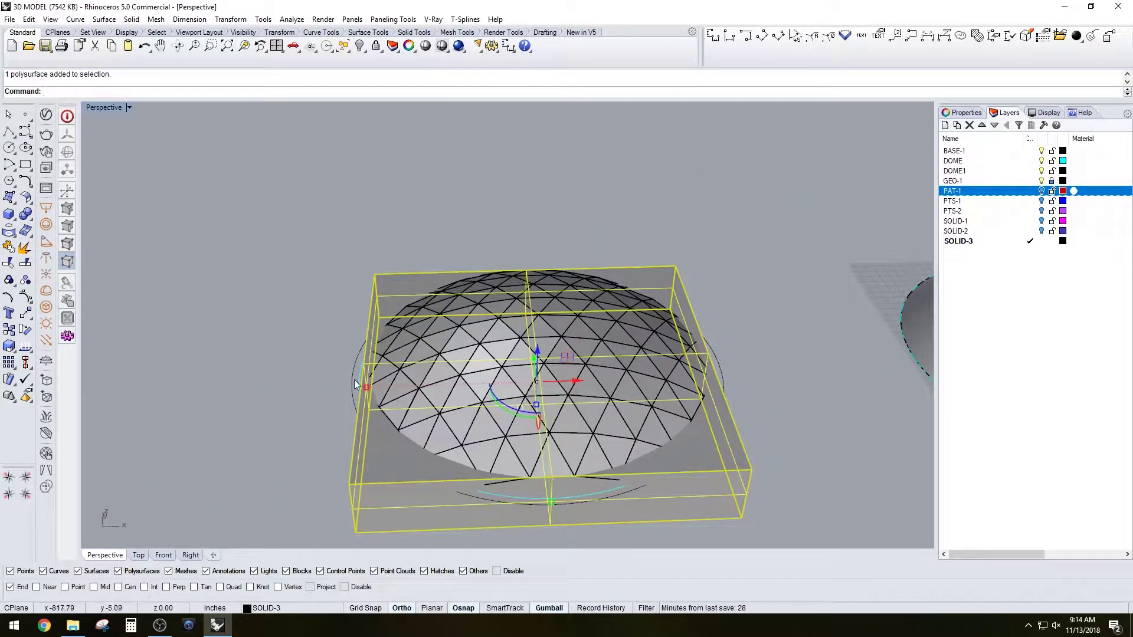
{"action": "left_click_drag", "start_coordinate": [366, 388], "coordinate": [333, 388]}
{"action": "left_click_drag", "start_coordinate": [555, 502], "coordinate": [557, 520]}
{"action": "key", "text": "Escape"}
Subtract the enlarged box from the united dome solid with BooleanDifference and DeleteInput=No, cutting the dome's base flat.
{"action": "right_click_drag", "start_coordinate": [617, 431], "coordinate": [589, 399]}
{"action": "left_click", "coordinate": [568, 380]}
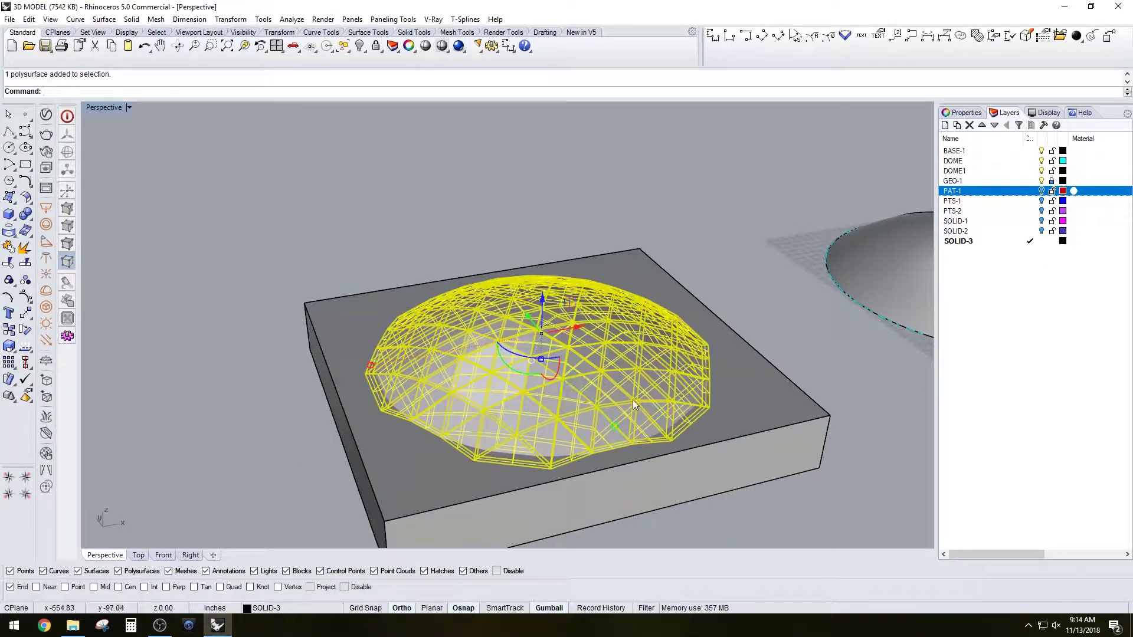
{"action": "type", "text": "BD"}
{"action": "key", "text": "Return"}
{"action": "left_click", "coordinate": [763, 373]}
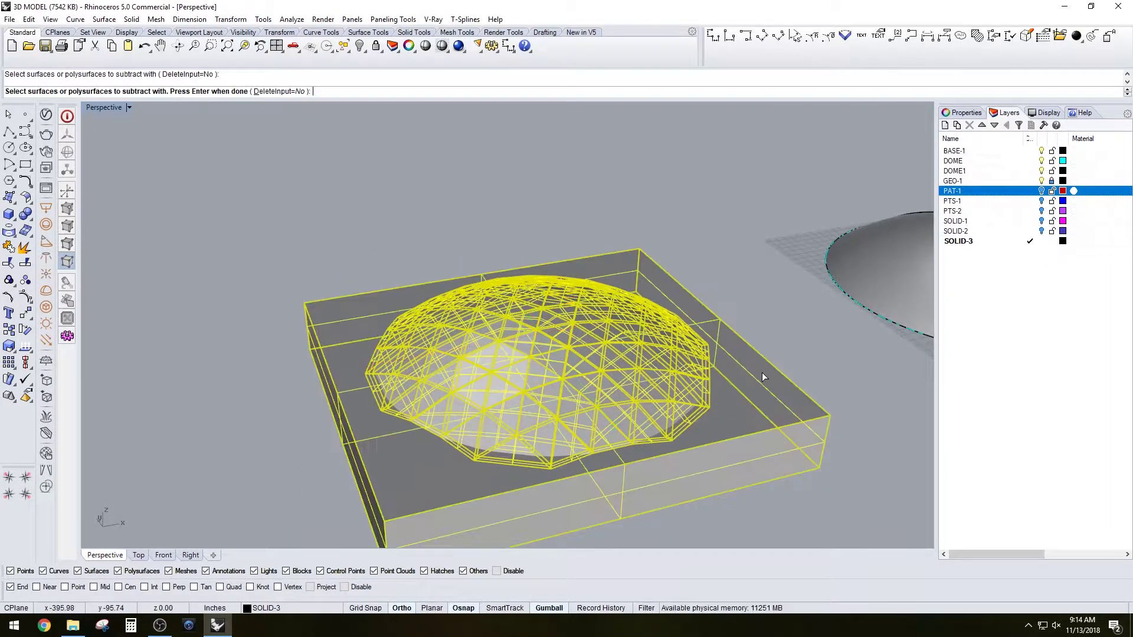
{"action": "key", "text": "Return"}
Examine the trimmed dome's lower edge and how it meets the top face of the cutting box.
{"action": "left_click", "coordinate": [632, 366]}
{"action": "right_click_drag", "start_coordinate": [631, 365], "coordinate": [612, 387]}
{"action": "key", "text": "Escape"}
{"action": "scroll", "coordinate": [601, 380], "scroll_direction": "up", "scroll_amount": 2}
{"action": "left_click", "coordinate": [611, 387]}
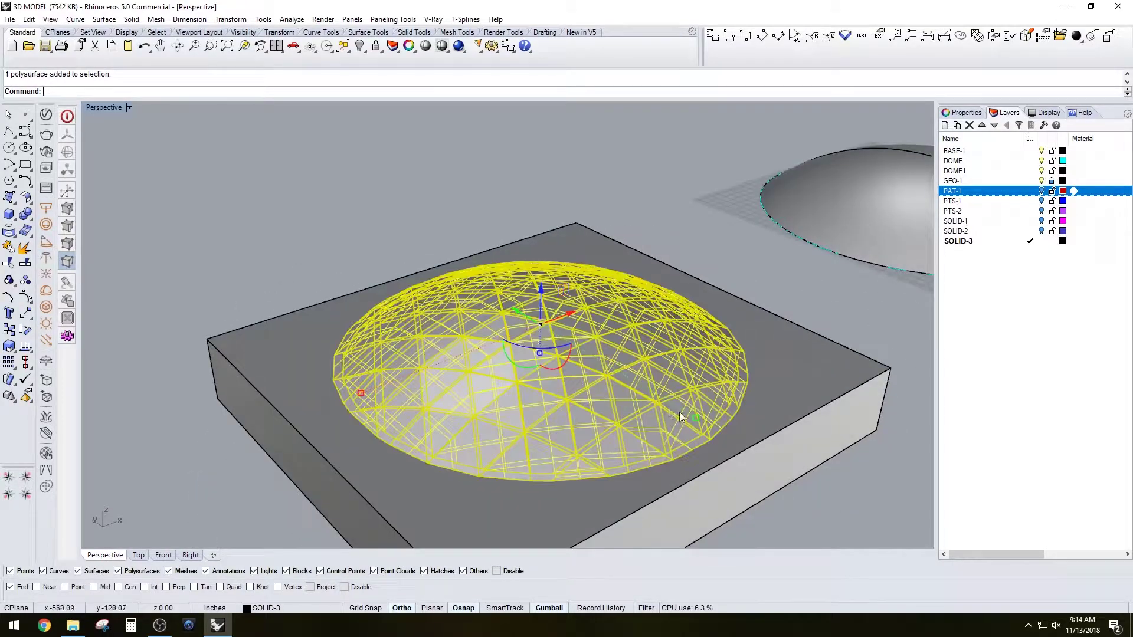
{"action": "right_click_drag", "start_coordinate": [679, 412], "coordinate": [614, 470]}
{"action": "scroll", "coordinate": [348, 463], "scroll_direction": "up", "scroll_amount": 5}
{"action": "right_click_drag", "start_coordinate": [348, 459], "coordinate": [338, 310]}
{"action": "scroll", "coordinate": [566, 402], "scroll_direction": "down", "scroll_amount": 5}
{"action": "key", "text": "Escape"}
{"action": "scroll", "coordinate": [545, 332], "scroll_direction": "up", "scroll_amount": 2}
{"action": "right_click_drag", "start_coordinate": [546, 377], "coordinate": [502, 386]}
{"action": "left_click", "coordinate": [542, 318]}
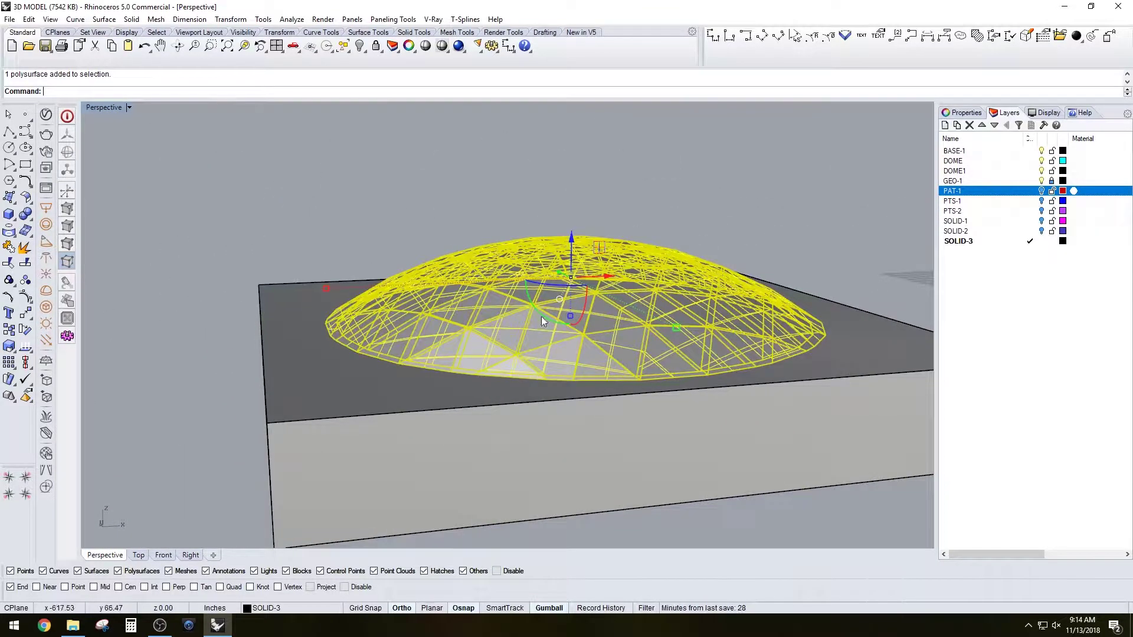
{"action": "key", "text": "Escape"}
{"action": "left_click", "coordinate": [564, 250]}
{"action": "left_click", "coordinate": [465, 406]}
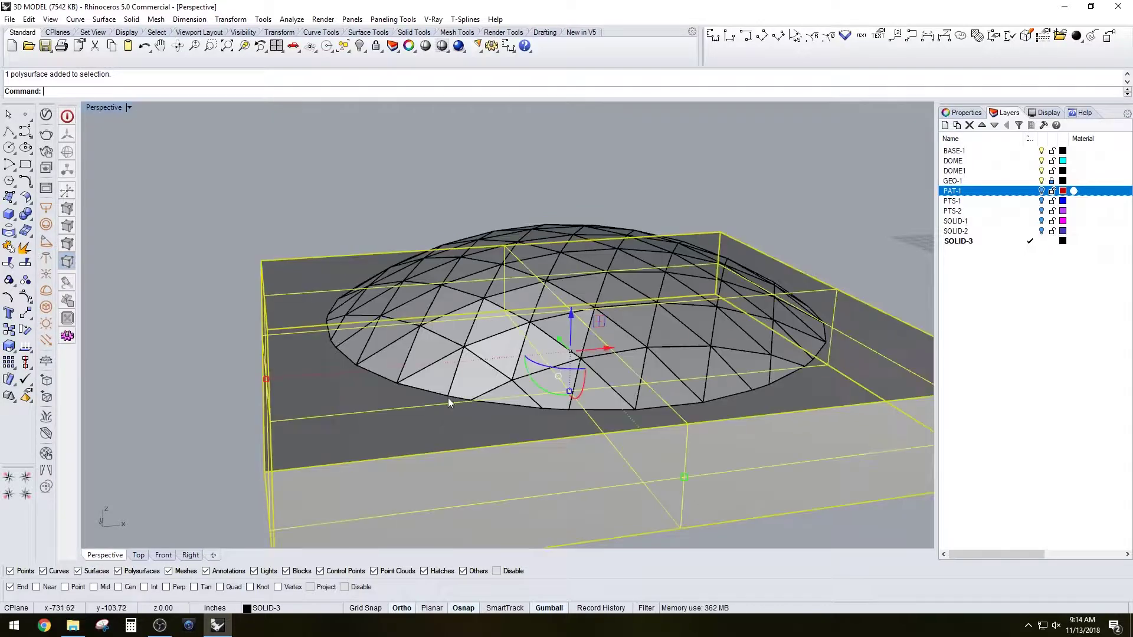
{"action": "right_click_drag", "start_coordinate": [448, 403], "coordinate": [506, 332]}
{"action": "scroll", "coordinate": [506, 332], "scroll_direction": "down", "scroll_amount": 2}
{"action": "key", "text": "Escape"}
{"action": "right_click_drag", "start_coordinate": [452, 307], "coordinate": [587, 335]}
{"action": "scroll", "coordinate": [489, 286], "scroll_direction": "down", "scroll_amount": 3}
{"action": "scroll", "coordinate": [434, 323], "scroll_direction": "down", "scroll_amount": 4}
{"action": "scroll", "coordinate": [434, 323], "scroll_direction": "up", "scroll_amount": 6}
{"action": "left_click", "coordinate": [529, 350]}
{"action": "scroll", "coordinate": [525, 339], "scroll_direction": "down", "scroll_amount": 4}
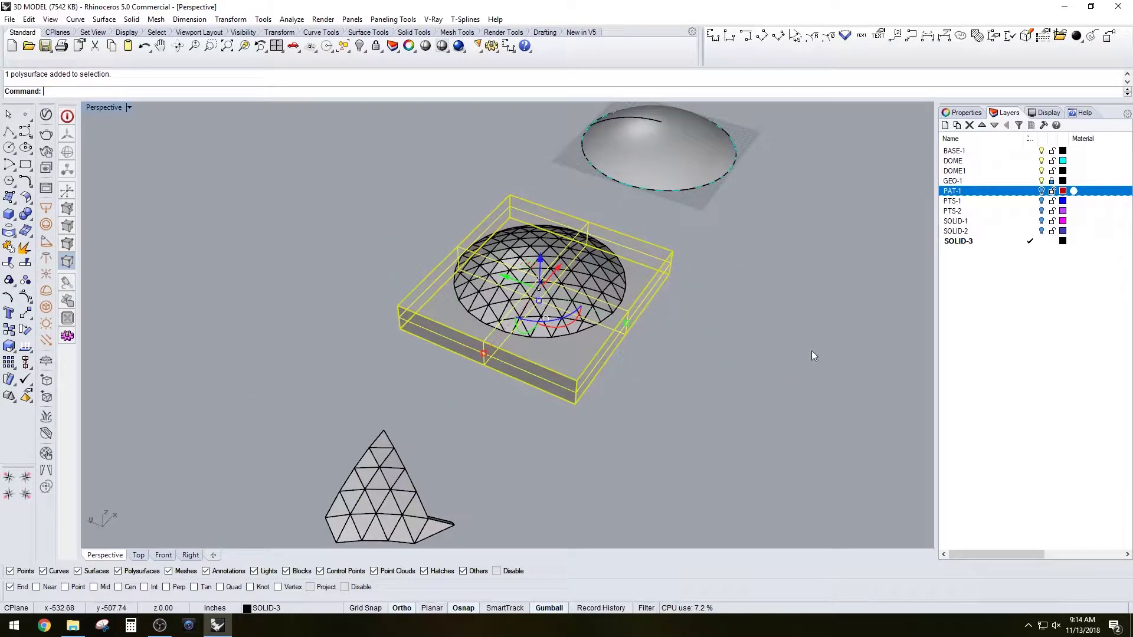
Check the dome and the box as separate solids by selecting each in turn, and review the dome's faceted surface.
{"action": "right_click_drag", "start_coordinate": [649, 265], "coordinate": [613, 278]}
{"action": "scroll", "coordinate": [614, 279], "scroll_direction": "up", "scroll_amount": 2}
{"action": "left_click", "coordinate": [745, 381]}
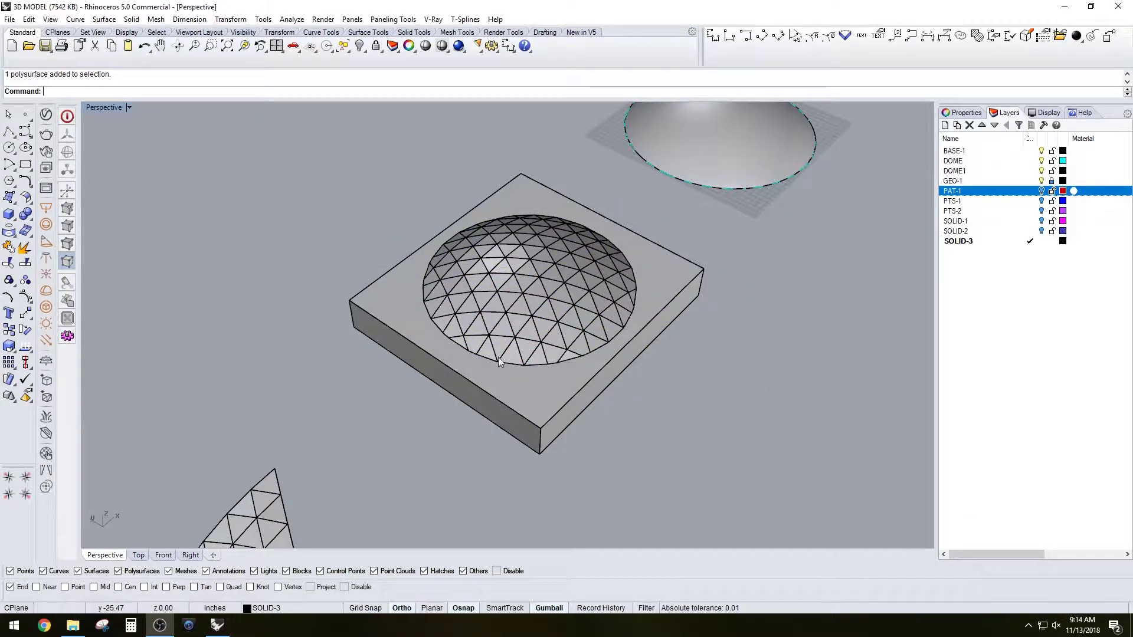
{"action": "scroll", "coordinate": [568, 313], "scroll_direction": "up", "scroll_amount": 4}
{"action": "right_click_drag", "start_coordinate": [567, 313], "coordinate": [540, 271]}
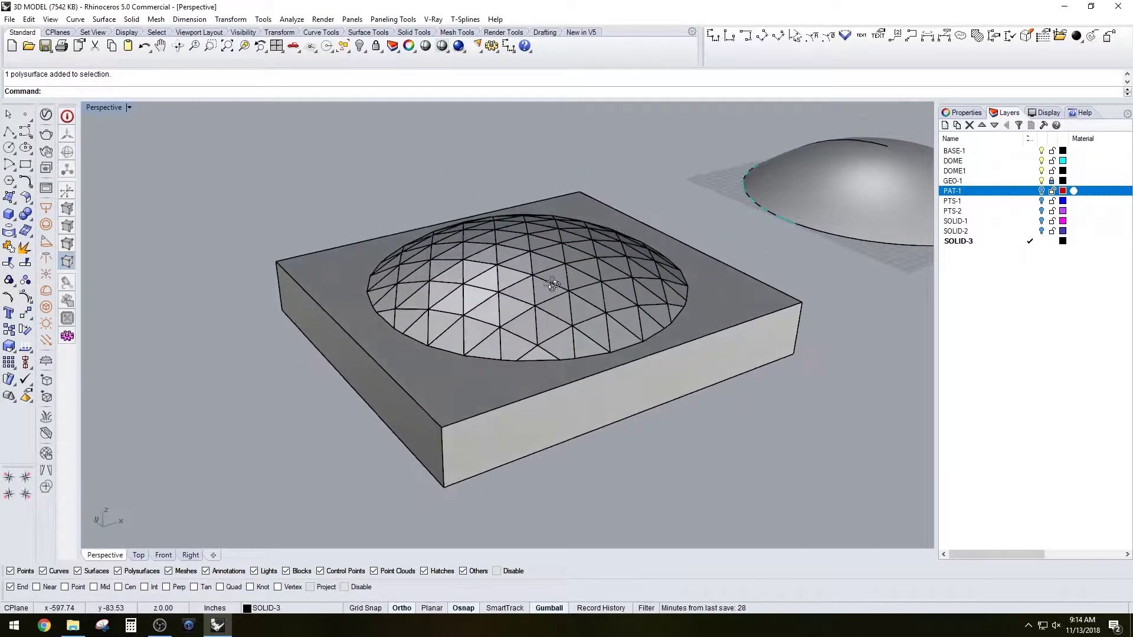
{"action": "left_click", "coordinate": [559, 266]}
{"action": "scroll", "coordinate": [544, 289], "scroll_direction": "up", "scroll_amount": 2}
{"action": "right_click_drag", "start_coordinate": [554, 323], "coordinate": [583, 328]}
{"action": "scroll", "coordinate": [547, 325], "scroll_direction": "up", "scroll_amount": 2}
{"action": "left_click", "coordinate": [448, 109]}
{"action": "right_click_drag", "start_coordinate": [443, 302], "coordinate": [448, 292]}
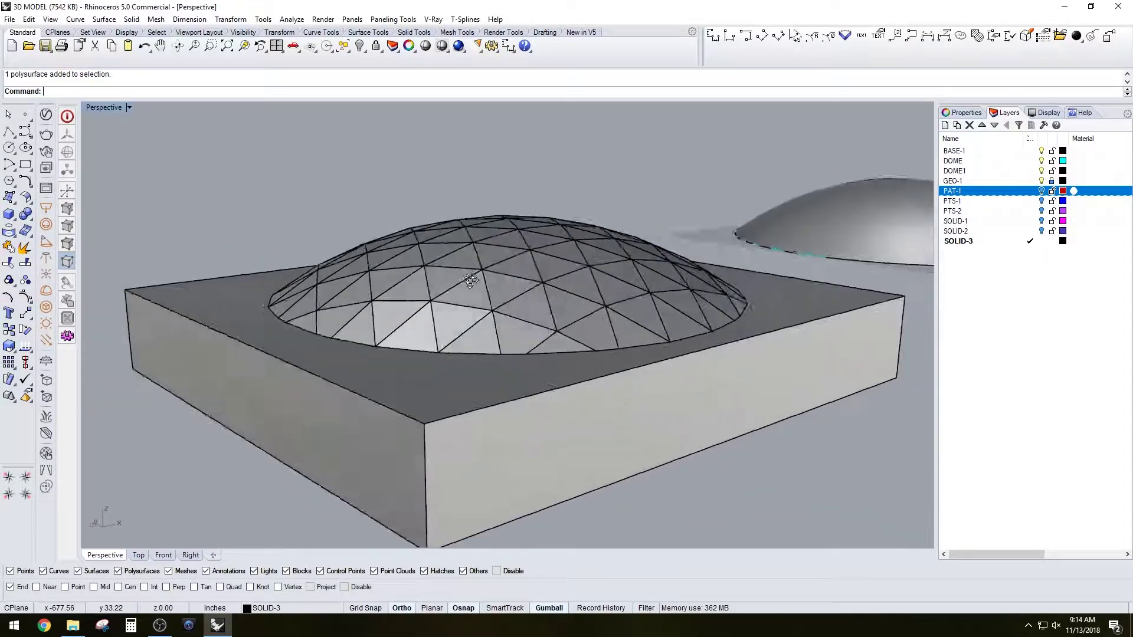
{"action": "left_click", "coordinate": [447, 292]}
{"action": "scroll", "coordinate": [485, 335], "scroll_direction": "up", "scroll_amount": 2}
{"action": "right_click_drag", "start_coordinate": [485, 335], "coordinate": [474, 333]}
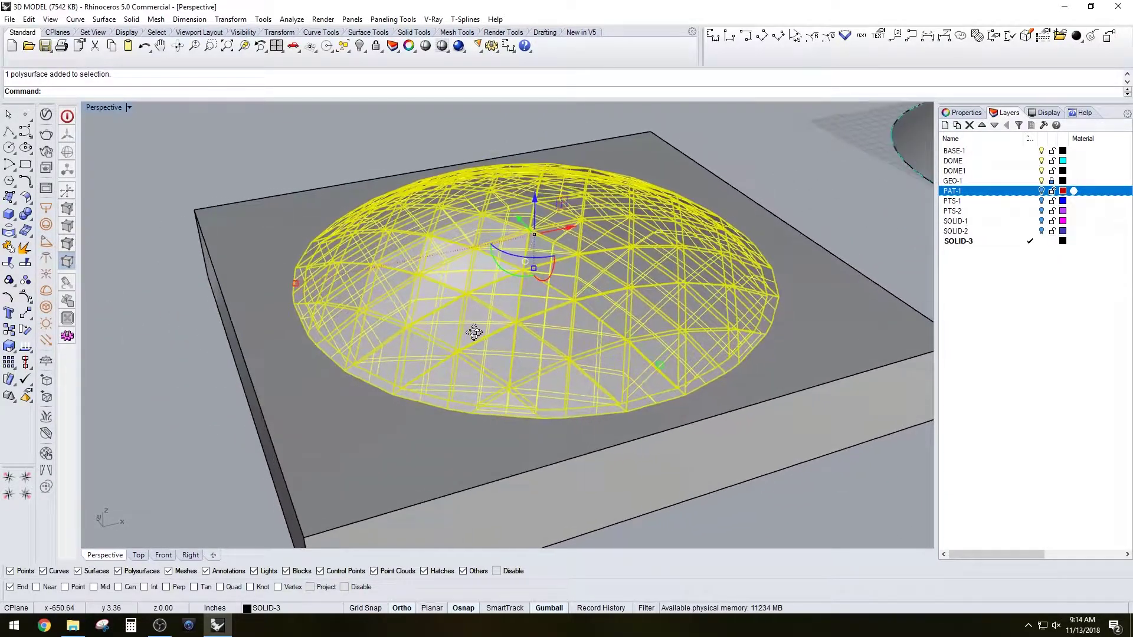
{"action": "left_click", "coordinate": [221, 419]}
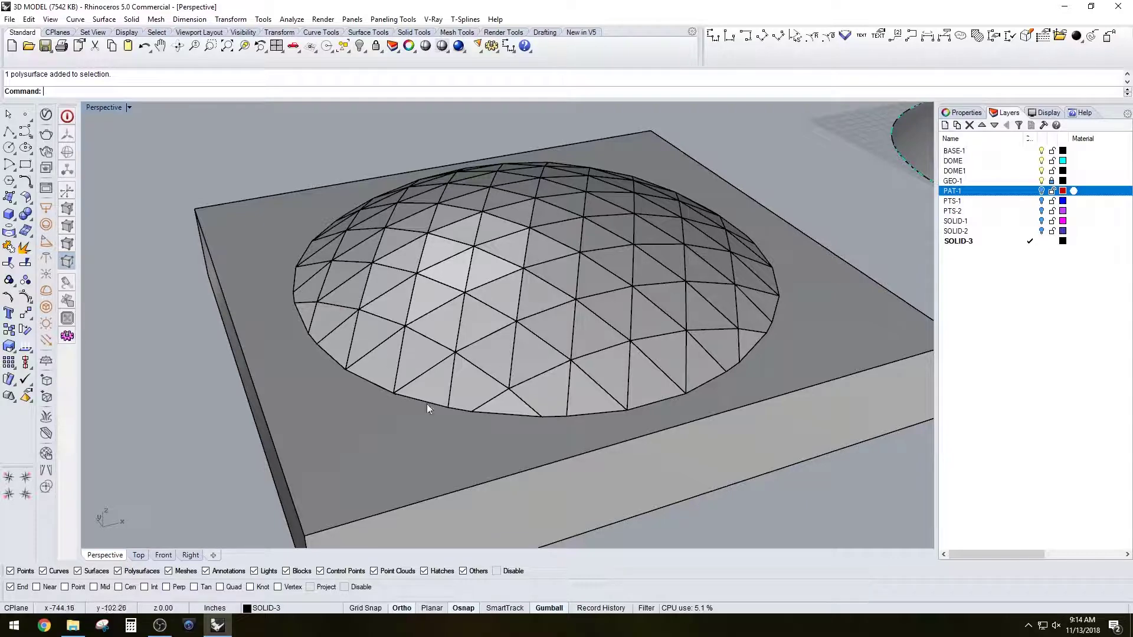
{"action": "left_click", "coordinate": [626, 373]}
{"action": "left_click", "coordinate": [402, 449]}
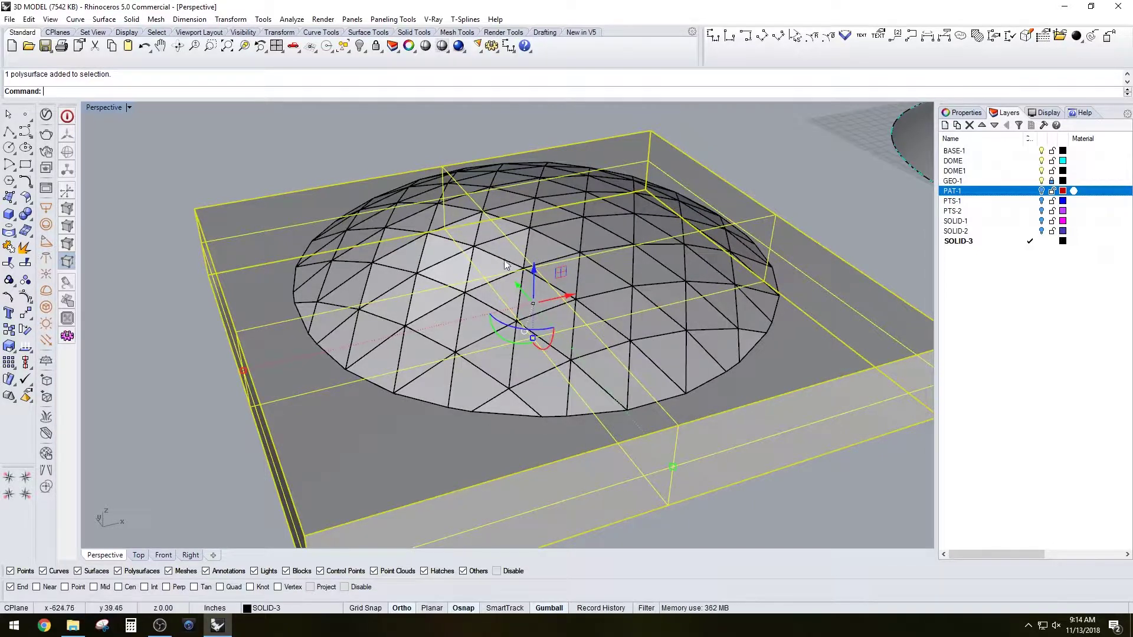
{"action": "left_click", "coordinate": [430, 195]}
{"action": "scroll", "coordinate": [444, 263], "scroll_direction": "down", "scroll_amount": 7}
{"action": "key", "text": "Escape"}
{"action": "right_click_drag", "start_coordinate": [532, 380], "coordinate": [576, 374]}
{"action": "scroll", "coordinate": [576, 373], "scroll_direction": "down", "scroll_amount": 3}
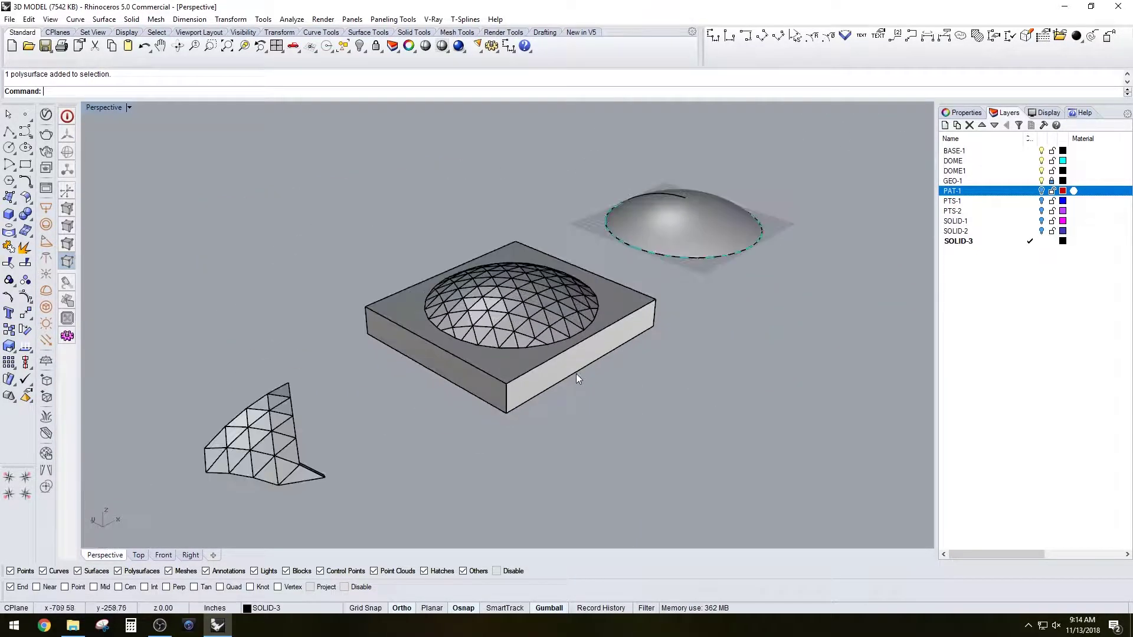
{"action": "scroll", "coordinate": [620, 326], "scroll_direction": "up", "scroll_amount": 5}
{"action": "right_click_drag", "start_coordinate": [643, 307], "coordinate": [645, 327], "text": "shift"}
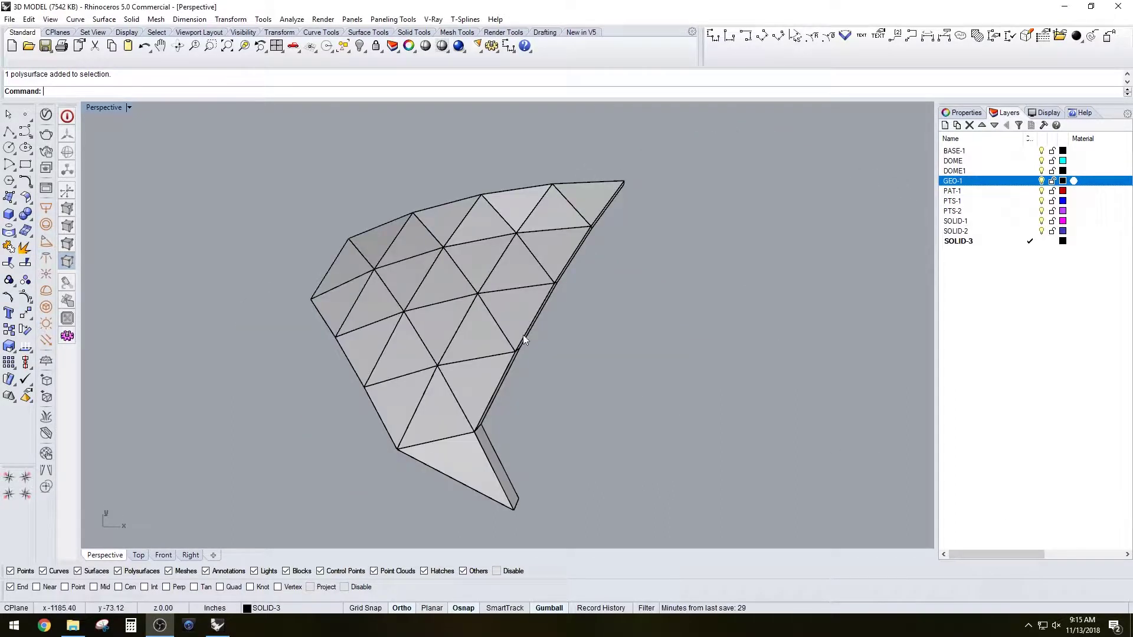
Select all the triangular pieces of the isolated dome segment and zoom to them in the Top view.
{"action": "right_click_drag", "start_coordinate": [523, 334], "coordinate": [574, 336]}
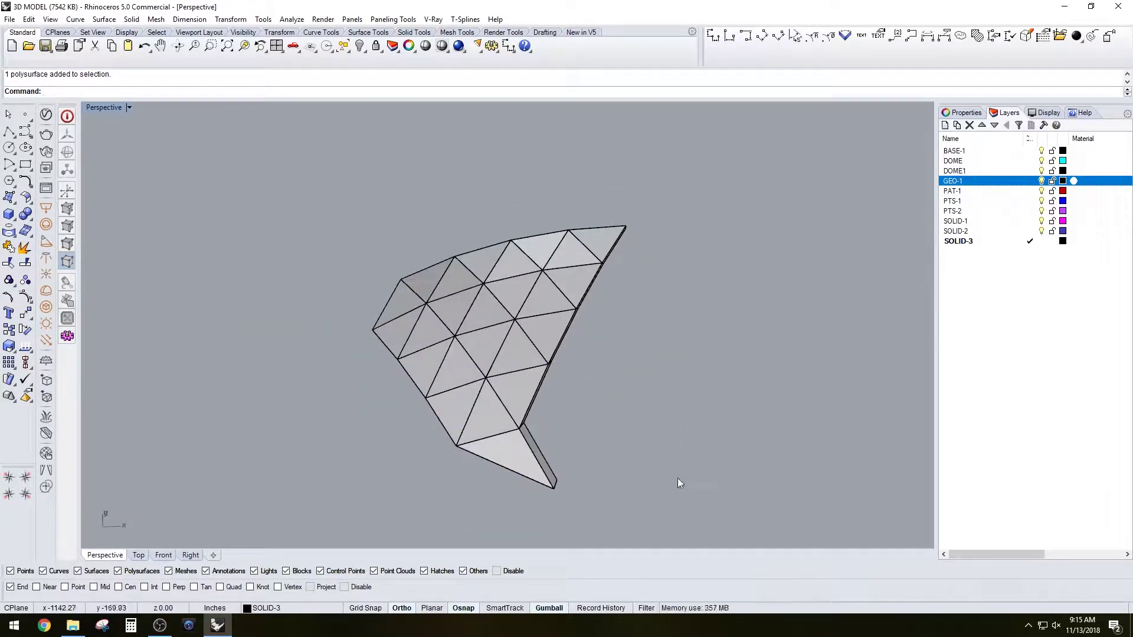
{"action": "key", "text": "ctrl+a"}
{"action": "scroll", "coordinate": [408, 237], "scroll_direction": "up", "scroll_amount": 2}
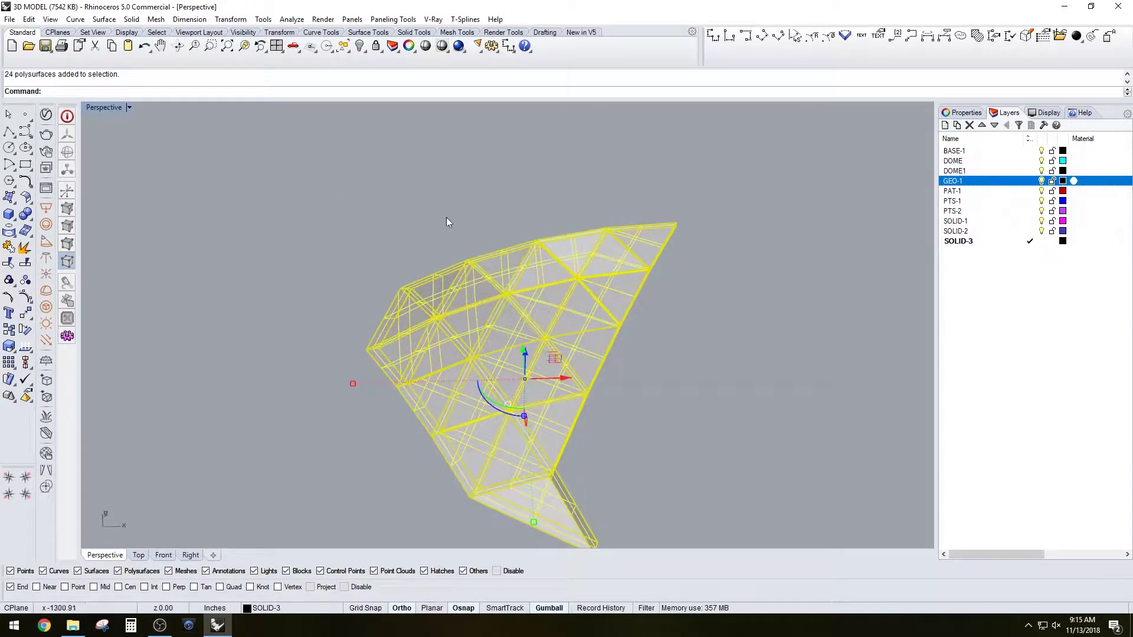
{"action": "key", "text": "Escape"}
{"action": "right_click_drag", "start_coordinate": [577, 353], "coordinate": [698, 506]}
{"action": "left_click_drag", "start_coordinate": [317, 196], "coordinate": [304, 191]}
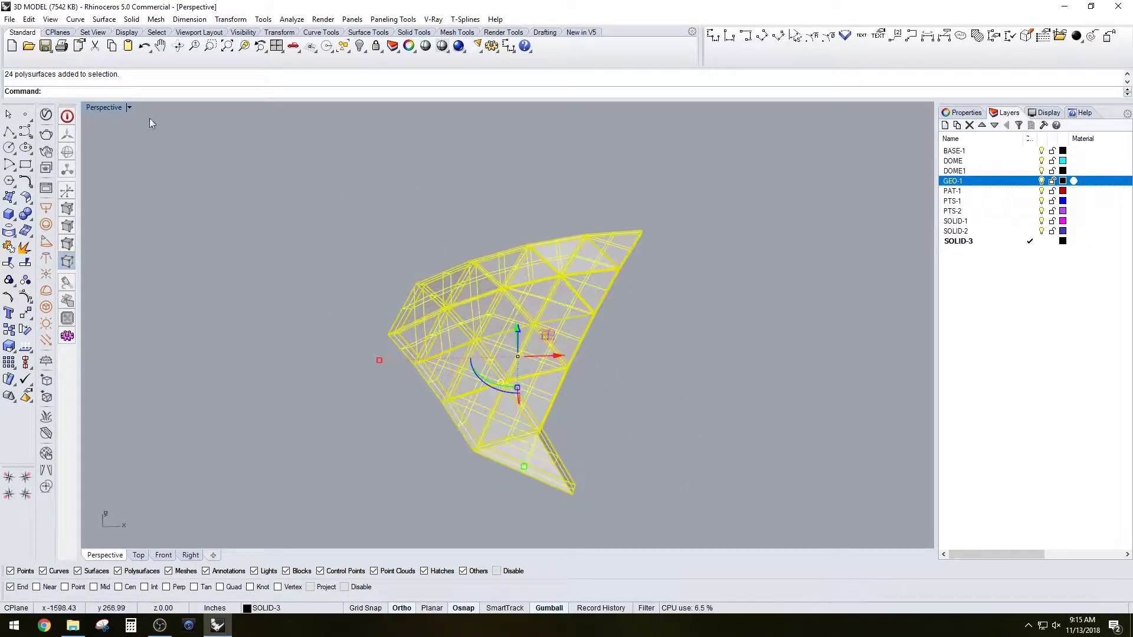
{"action": "double_click", "coordinate": [104, 107]}
{"action": "double_click", "coordinate": [90, 108]}
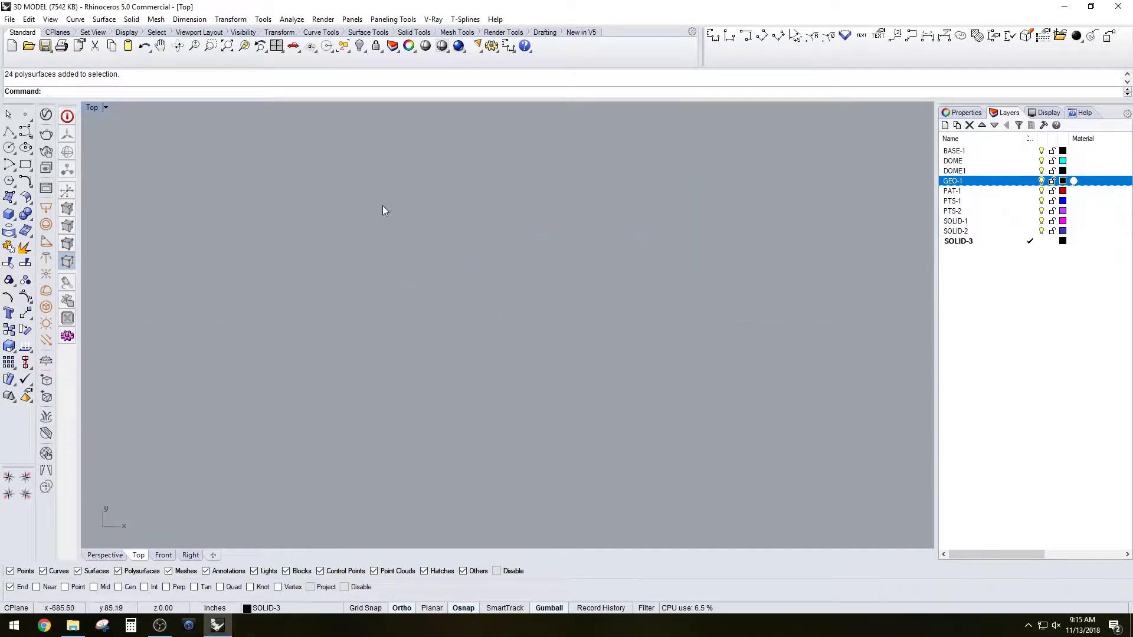
{"action": "type", "text": "zs"}
{"action": "key", "text": "Return"}
Define the selected segment pieces as a block named BLOCK_02 with its base point at the segment's apex corner.
{"action": "type", "text": "Bl"}
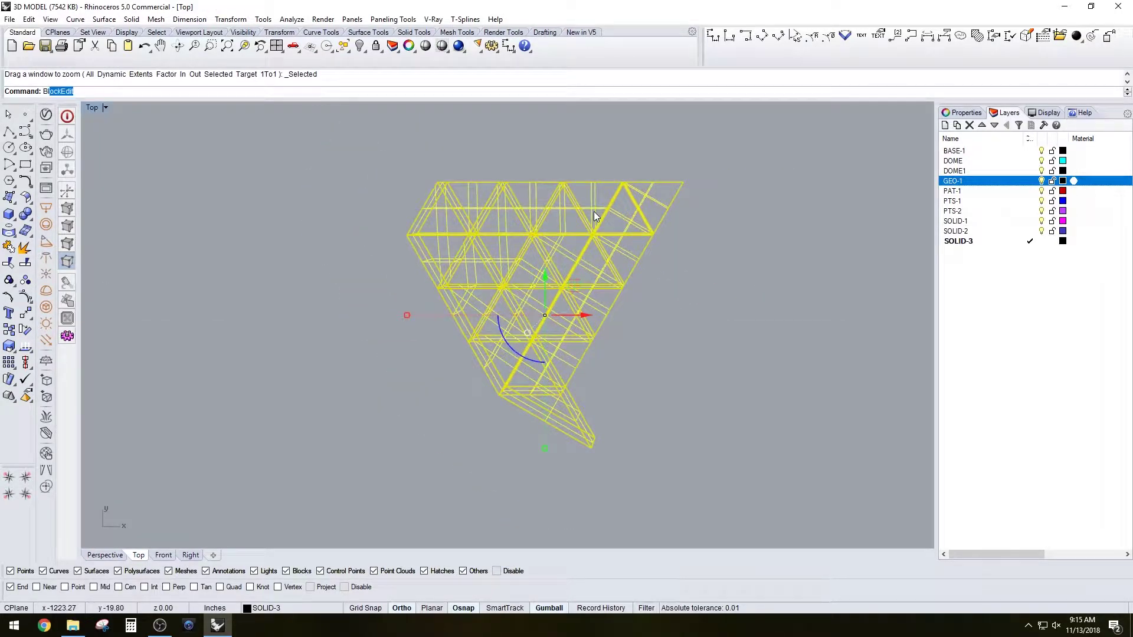
{"action": "type", "text": "ock"}
{"action": "key", "text": "Return"}
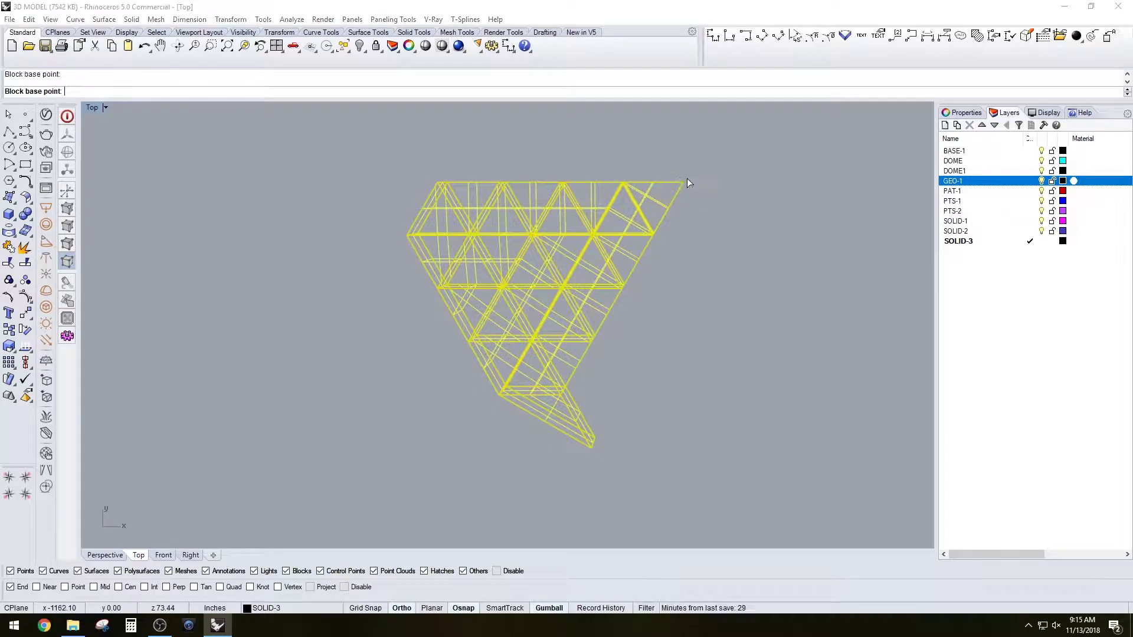
{"action": "left_click", "coordinate": [684, 183]}
{"action": "left_click", "coordinate": [667, 238]}
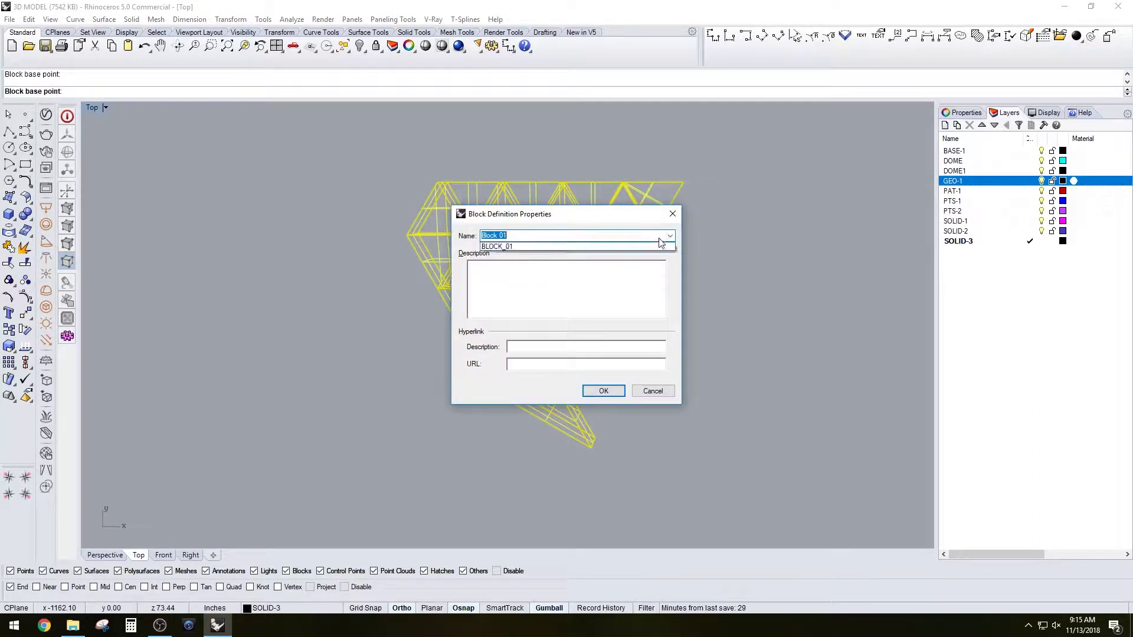
{"action": "left_click", "coordinate": [535, 247]}
{"action": "left_click", "coordinate": [536, 235]}
{"action": "key", "text": "Return"}
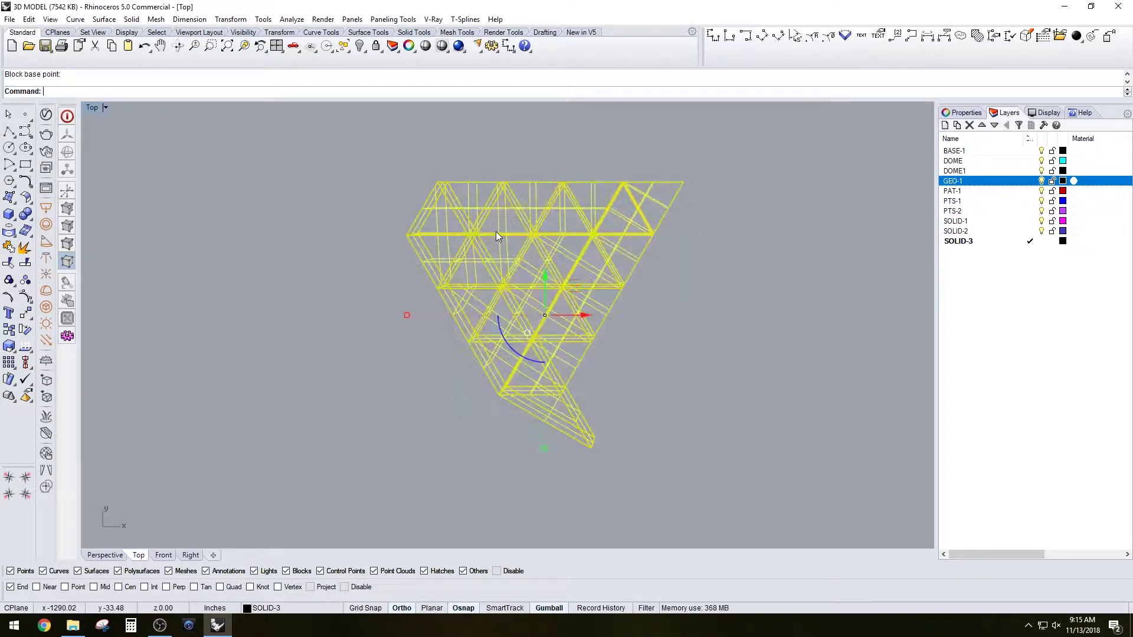
Rotate copies of the block around its apex corner in 60-degree increments with Copy=Yes to complete the full dome.
{"action": "type", "text": "Rotate"}
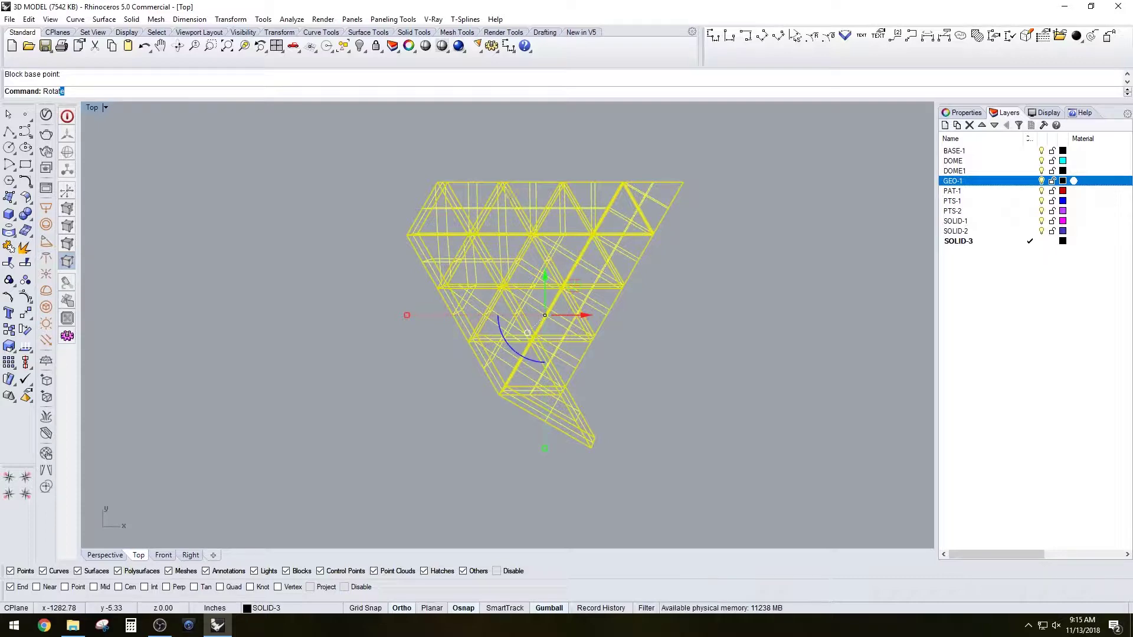
{"action": "key", "text": "Return"}
{"action": "left_click", "coordinate": [683, 182]}
{"action": "scroll", "coordinate": [673, 159], "scroll_direction": "up", "scroll_amount": 4}
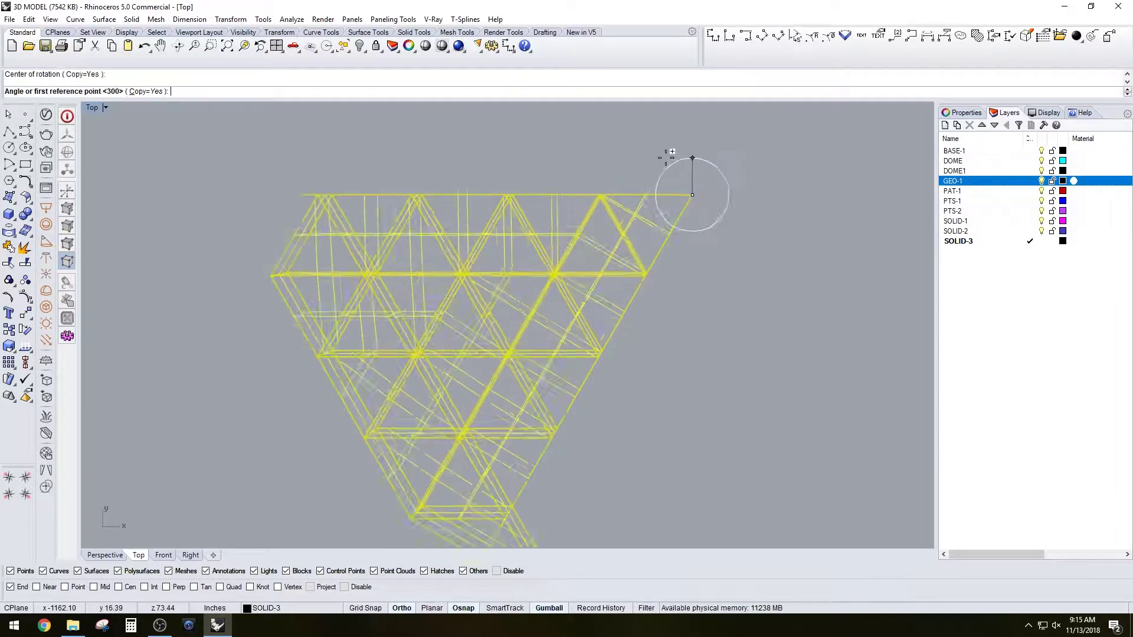
{"action": "left_click", "coordinate": [590, 201]}
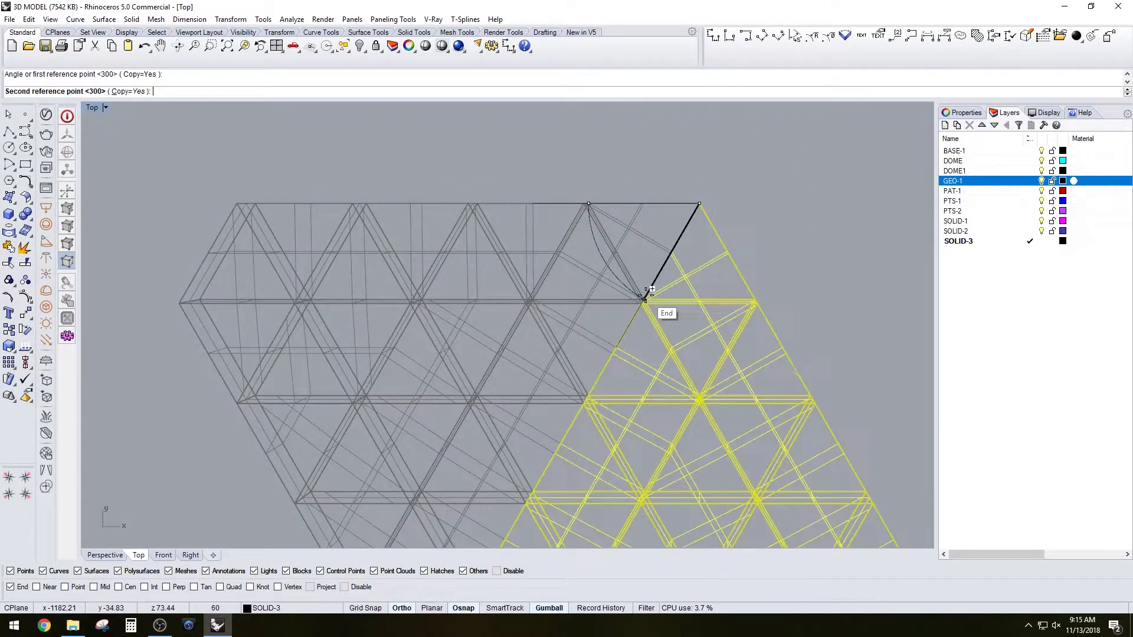
{"action": "left_click", "coordinate": [756, 302]}
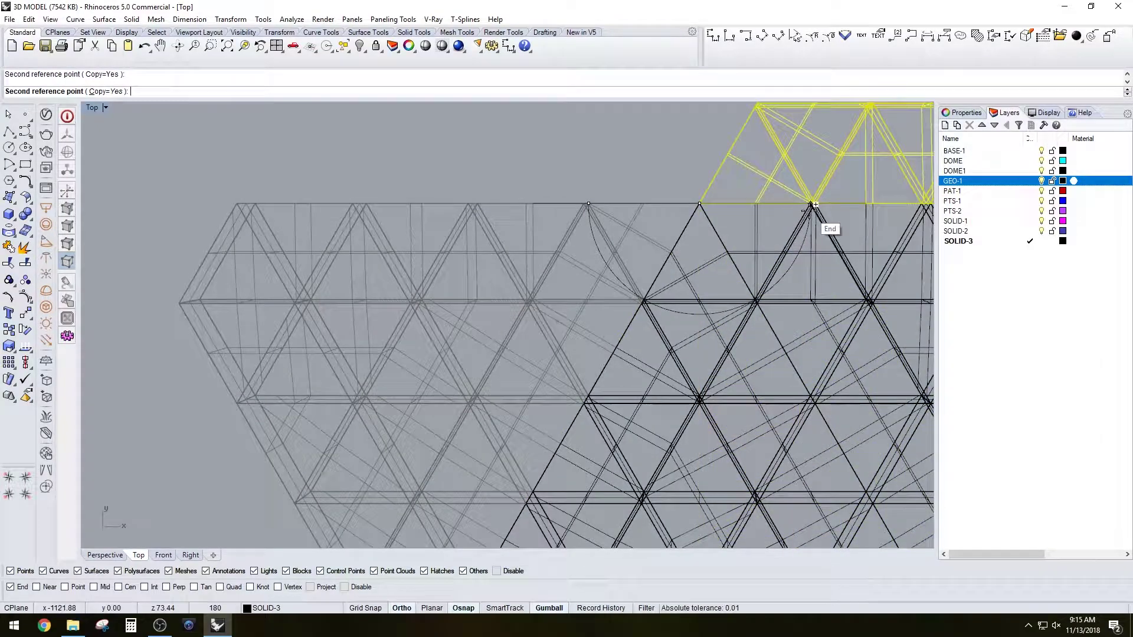
{"action": "left_click", "coordinate": [775, 166]}
{"action": "left_click", "coordinate": [757, 106]}
{"action": "right_click_drag", "start_coordinate": [700, 125], "coordinate": [666, 237]}
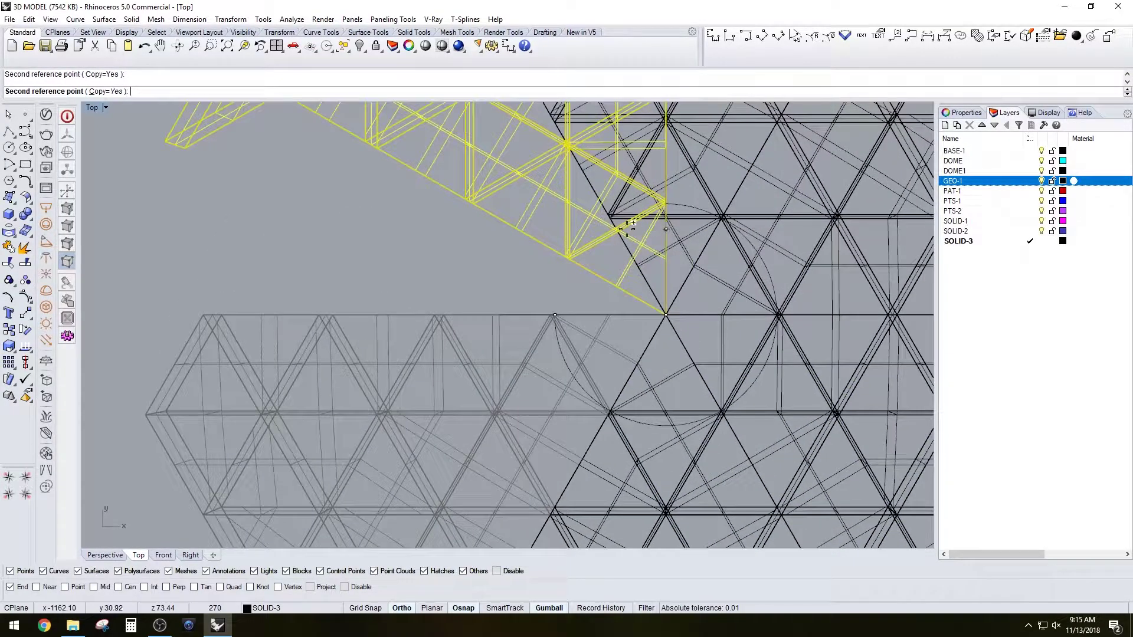
{"action": "left_click", "coordinate": [609, 217]}
{"action": "right_click", "coordinate": [609, 217]}
{"action": "scroll", "coordinate": [608, 218], "scroll_direction": "down", "scroll_amount": 10}
{"action": "key", "text": "Escape"}
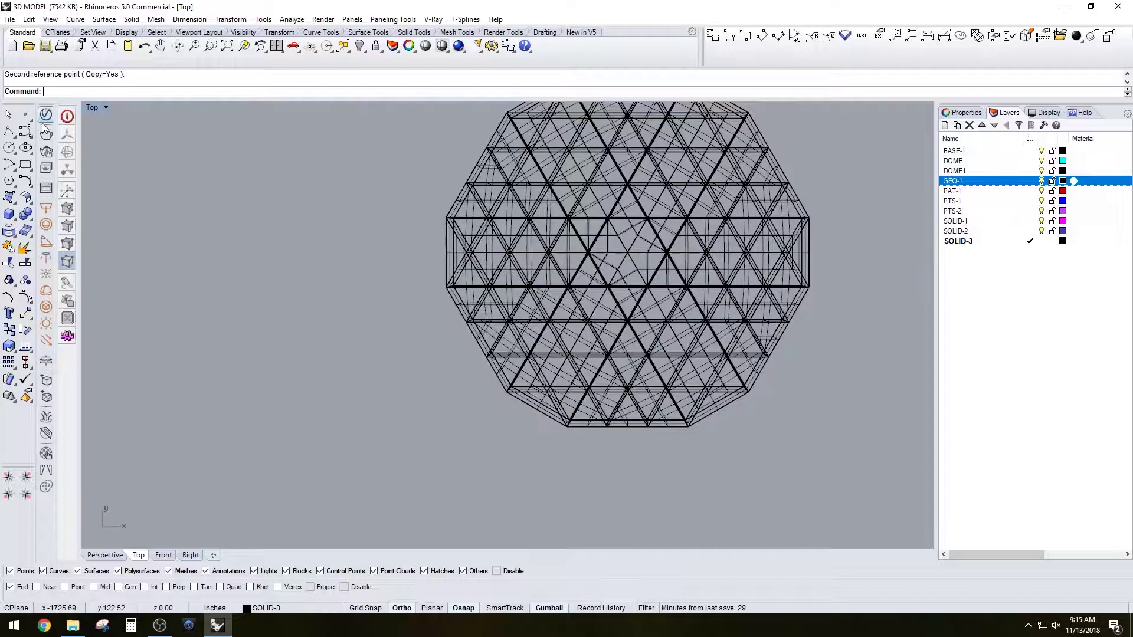
Return to the Perspective view and open one of the dome's segment blocks for editing.
{"action": "double_click", "coordinate": [90, 108]}
{"action": "double_click", "coordinate": [535, 107]}
{"action": "scroll", "coordinate": [590, 178], "scroll_direction": "down", "scroll_amount": 3}
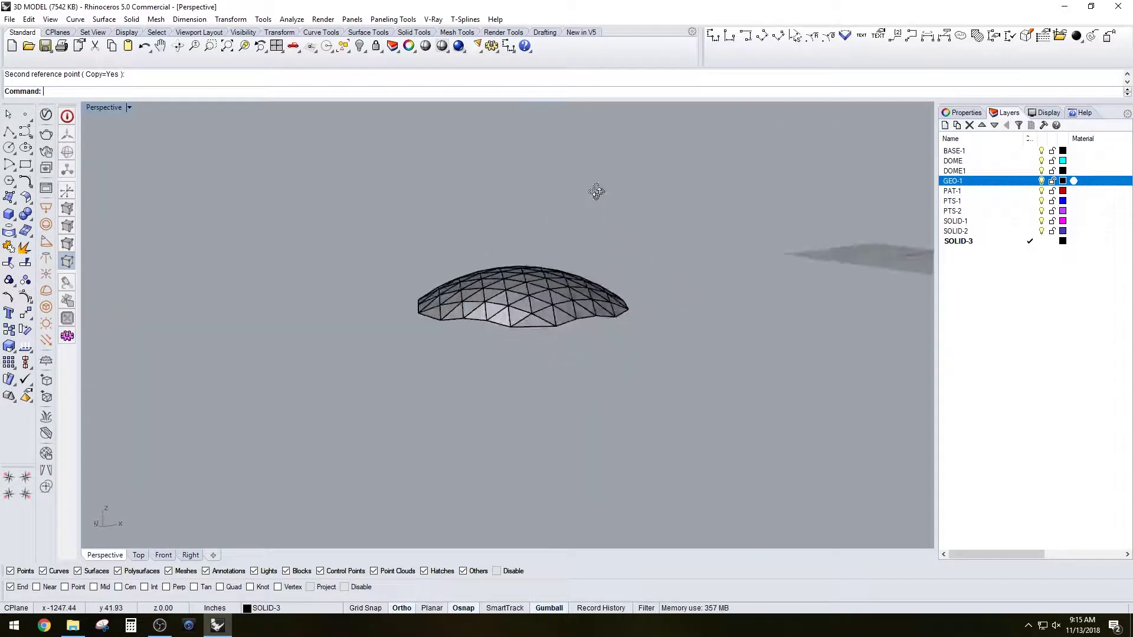
{"action": "scroll", "coordinate": [552, 255], "scroll_direction": "up", "scroll_amount": 3}
{"action": "left_click", "coordinate": [548, 324]}
{"action": "double_click", "coordinate": [549, 323]}
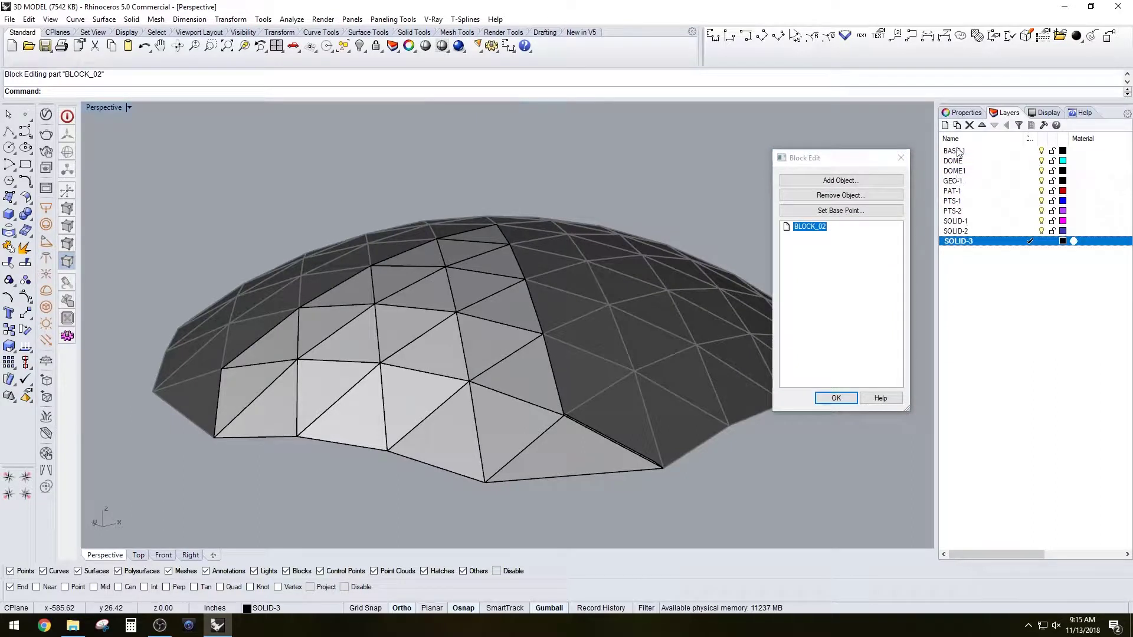
Create a layer named PIPES, make it the current layer and set its color to Red.
{"action": "left_click", "coordinate": [947, 113]}
{"action": "left_click", "coordinate": [1007, 112]}
{"action": "left_click", "coordinate": [946, 126]}
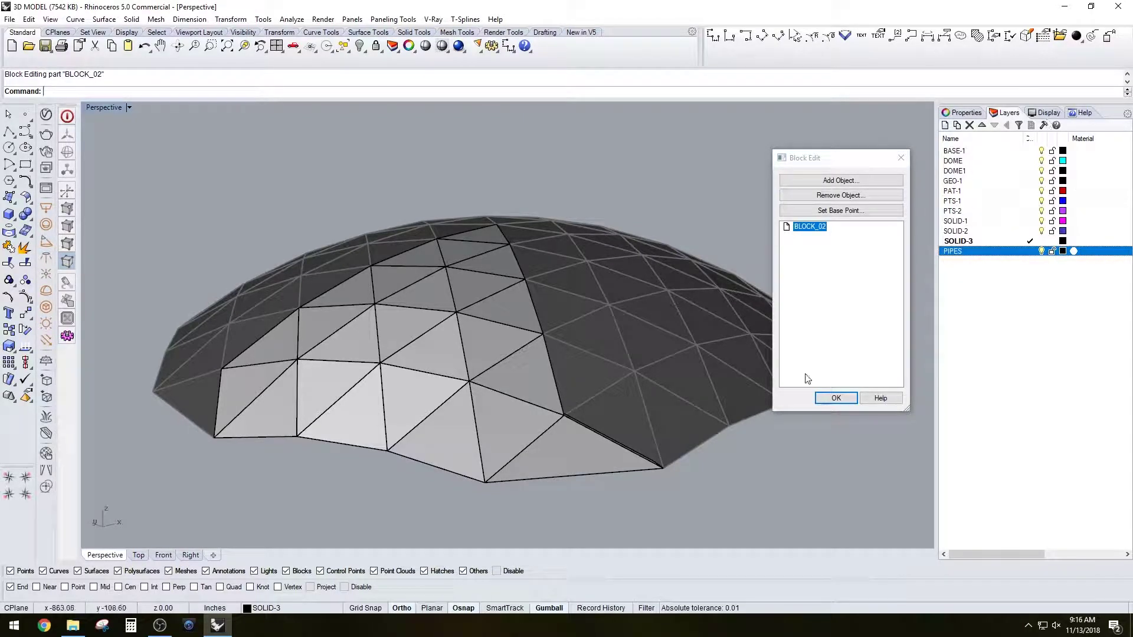
{"action": "left_click", "coordinate": [1032, 252]}
{"action": "left_click", "coordinate": [1062, 251]}
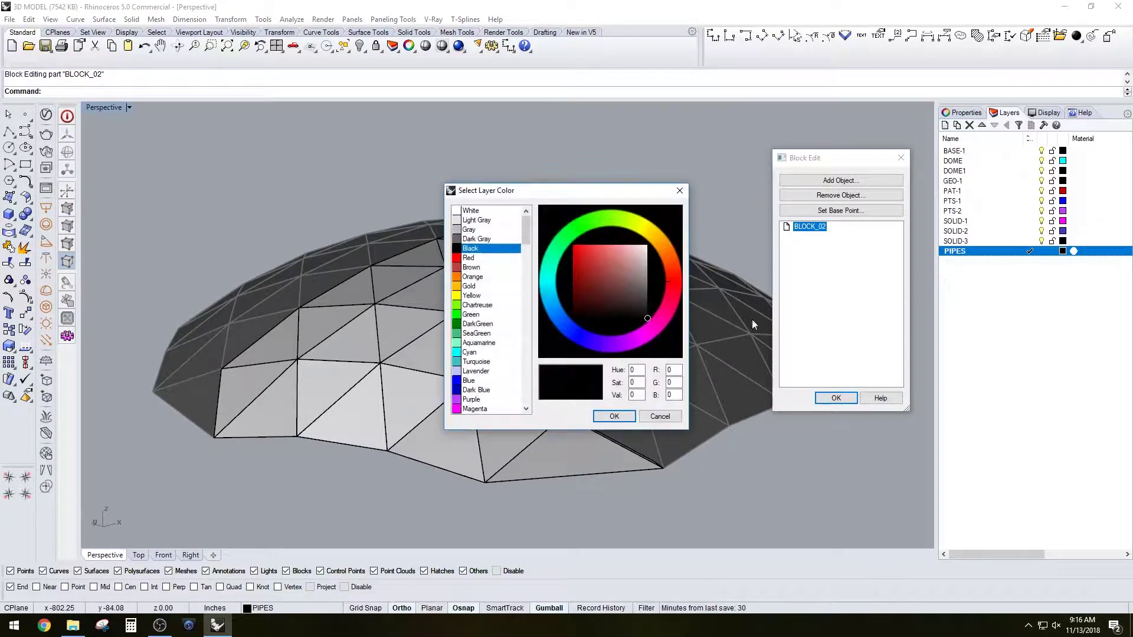
{"action": "left_click", "coordinate": [471, 259]}
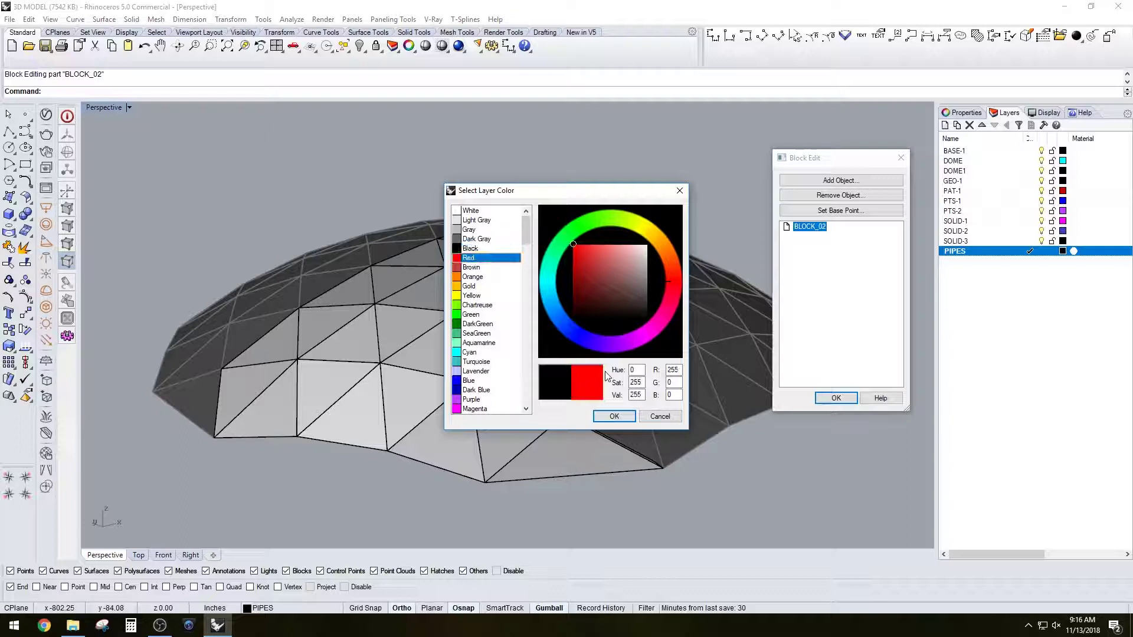
{"action": "left_click", "coordinate": [614, 417]}
Close the current block edit and reopen the front segment's BLOCK_02 for editing.
{"action": "left_click", "coordinate": [838, 395]}
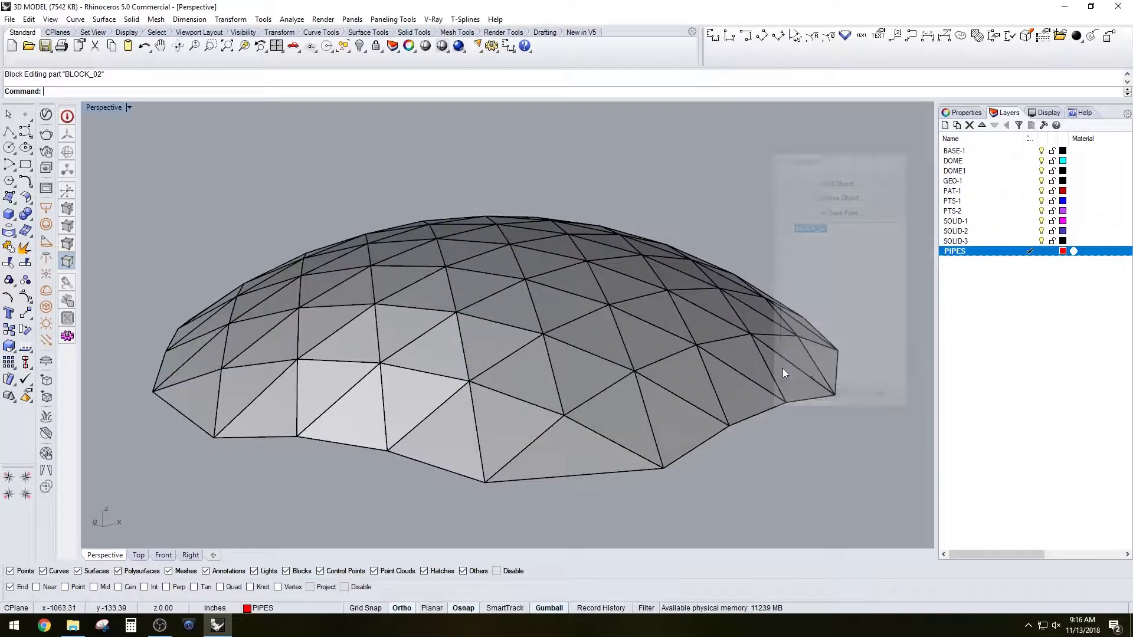
{"action": "double_click", "coordinate": [444, 344]}
{"action": "right_click_drag", "start_coordinate": [470, 364], "coordinate": [476, 379]}
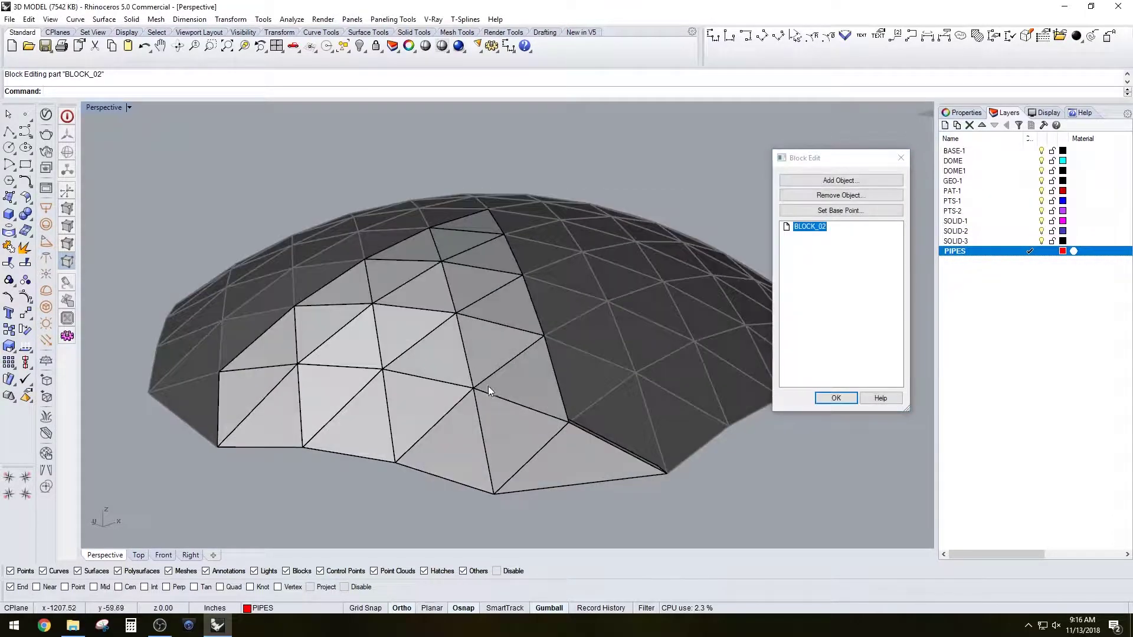
{"action": "type", "text": "pe"}
{"action": "key", "text": "Return"}
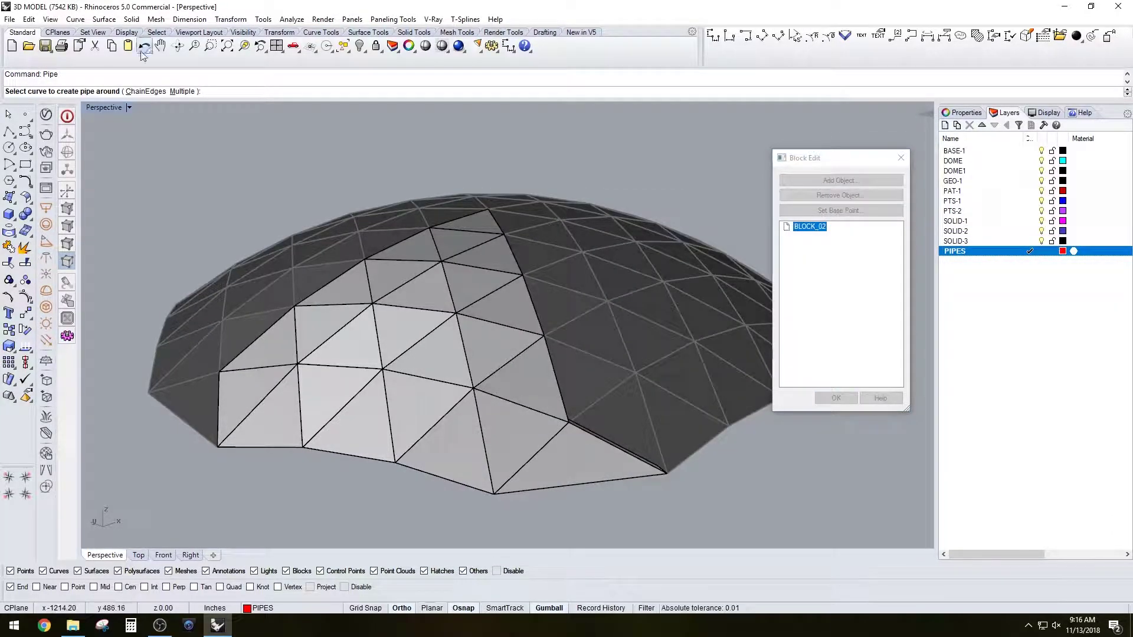
{"action": "left_click", "coordinate": [183, 91]}
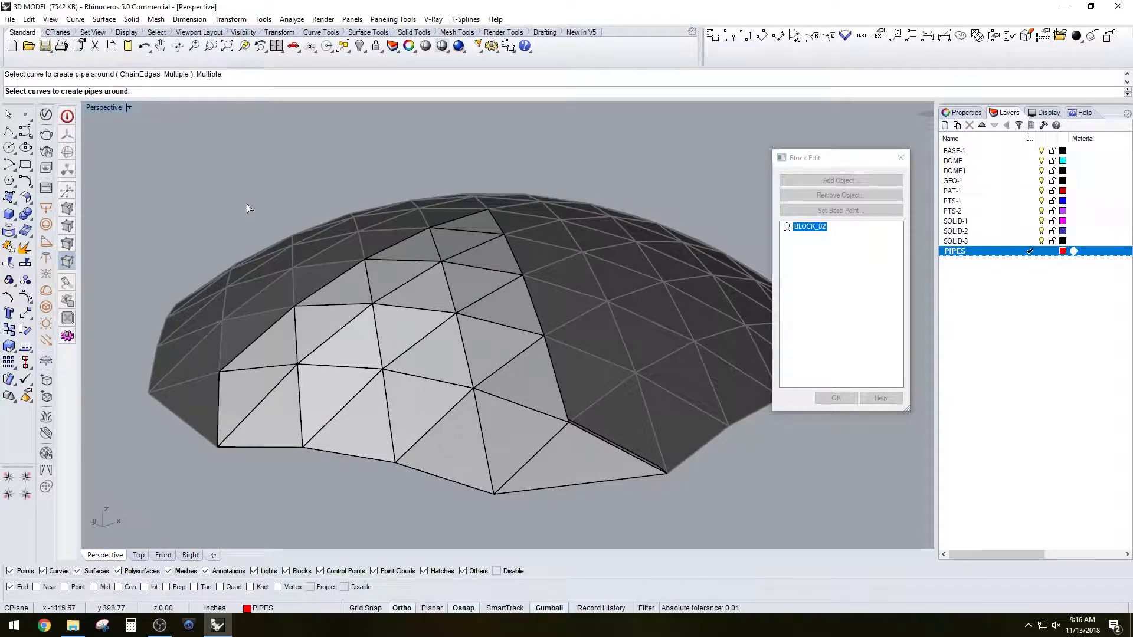
{"action": "left_click", "coordinate": [535, 461]}
{"action": "left_click", "coordinate": [512, 406]}
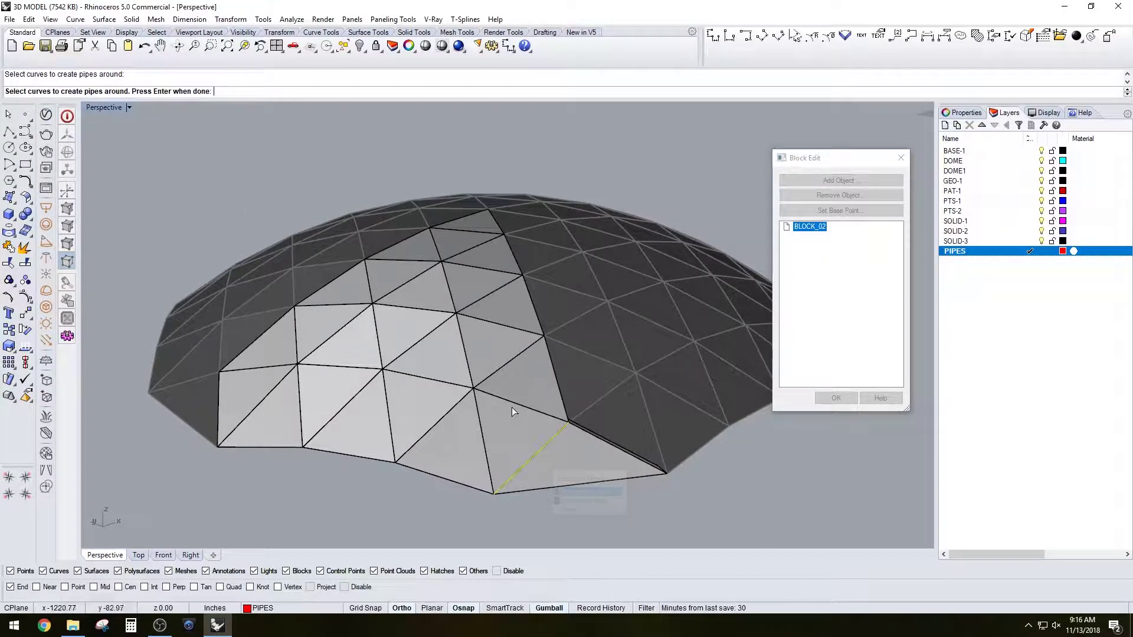
{"action": "left_click", "coordinate": [480, 416]}
{"action": "left_click", "coordinate": [449, 404]}
{"action": "left_click", "coordinate": [477, 378]}
{"action": "left_click", "coordinate": [456, 331]}
{"action": "left_click", "coordinate": [431, 380]}
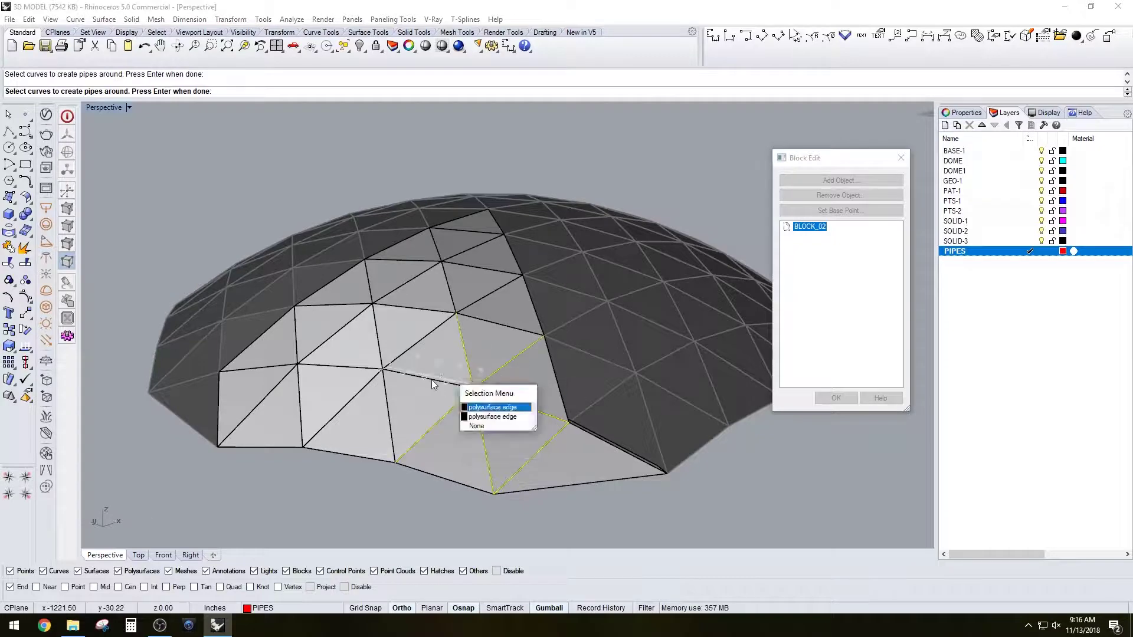
{"action": "left_click", "coordinate": [383, 402]}
{"action": "left_click", "coordinate": [346, 371]}
{"action": "left_click", "coordinate": [298, 372]}
{"action": "key", "text": "Return"}
{"action": "key", "text": "Return"}
Create multiple pipes along the block's interior triangle edges and its lower-right edge, accepting the default radius.
{"action": "key", "text": "Return"}
{"action": "left_click", "coordinate": [182, 91]}
{"action": "left_click", "coordinate": [300, 404]}
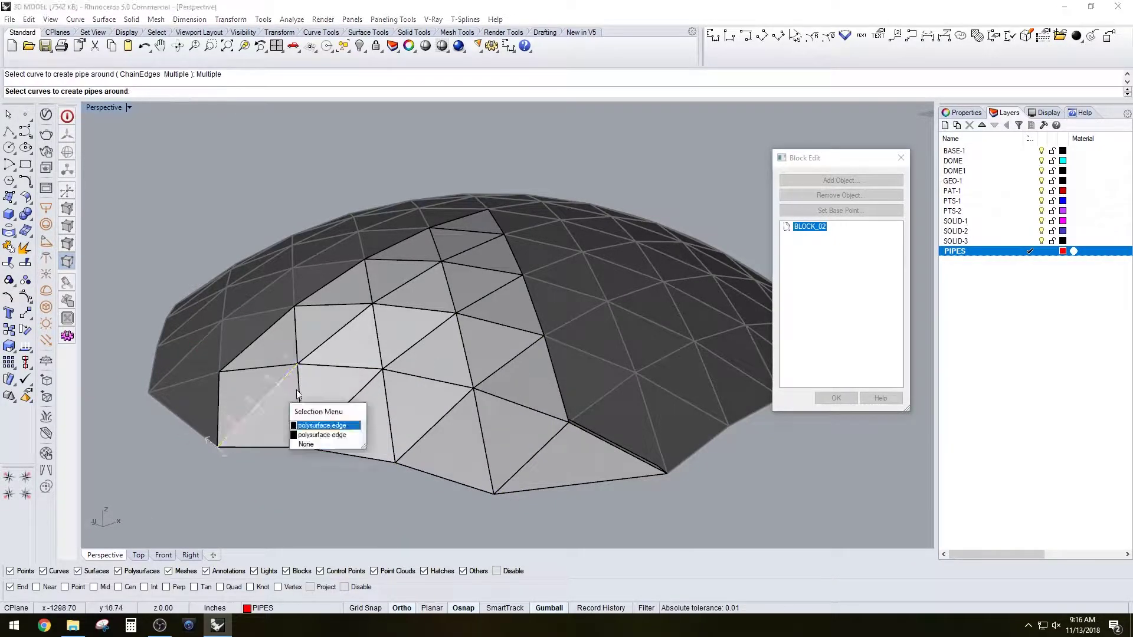
{"action": "left_click", "coordinate": [313, 423]}
{"action": "left_click", "coordinate": [279, 382]}
{"action": "left_click", "coordinate": [297, 342]}
{"action": "left_click", "coordinate": [336, 334]}
{"action": "right_click_drag", "start_coordinate": [387, 236], "coordinate": [392, 270]}
{"action": "left_click", "coordinate": [395, 276]}
{"action": "left_click", "coordinate": [399, 239]}
{"action": "left_click", "coordinate": [451, 188]}
{"action": "left_click", "coordinate": [475, 300]}
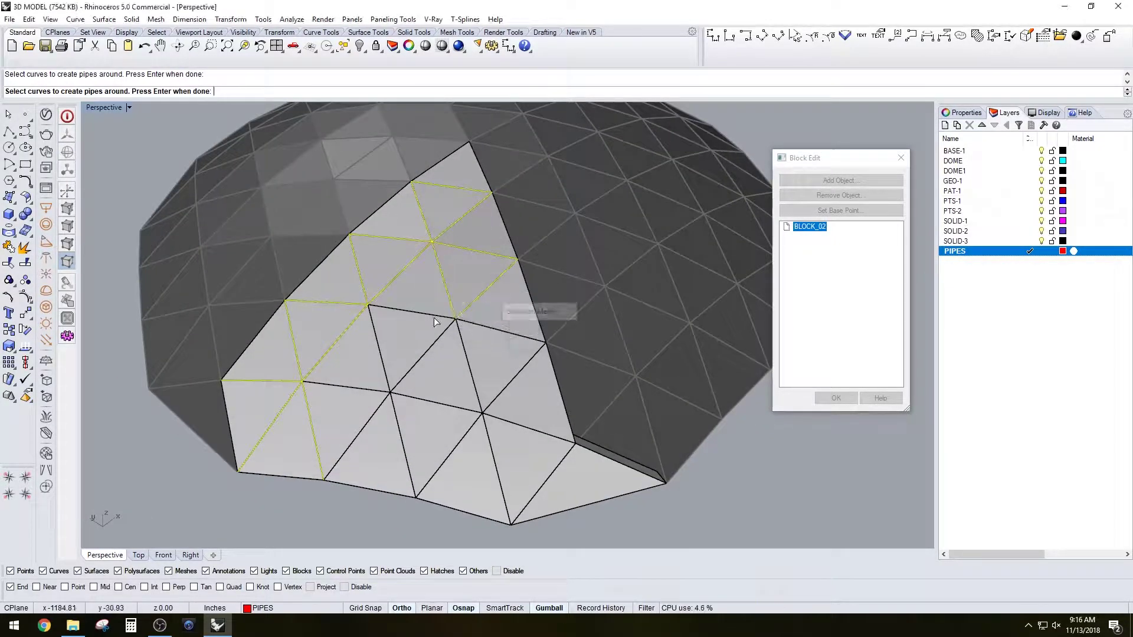
{"action": "left_click", "coordinate": [462, 347]}
{"action": "left_click", "coordinate": [363, 388]}
{"action": "left_click", "coordinate": [365, 425]}
{"action": "left_click", "coordinate": [394, 417]}
{"action": "left_click", "coordinate": [437, 403]}
{"action": "left_click", "coordinate": [449, 456]}
{"action": "left_click", "coordinate": [514, 378]}
{"action": "left_click", "coordinate": [513, 423]}
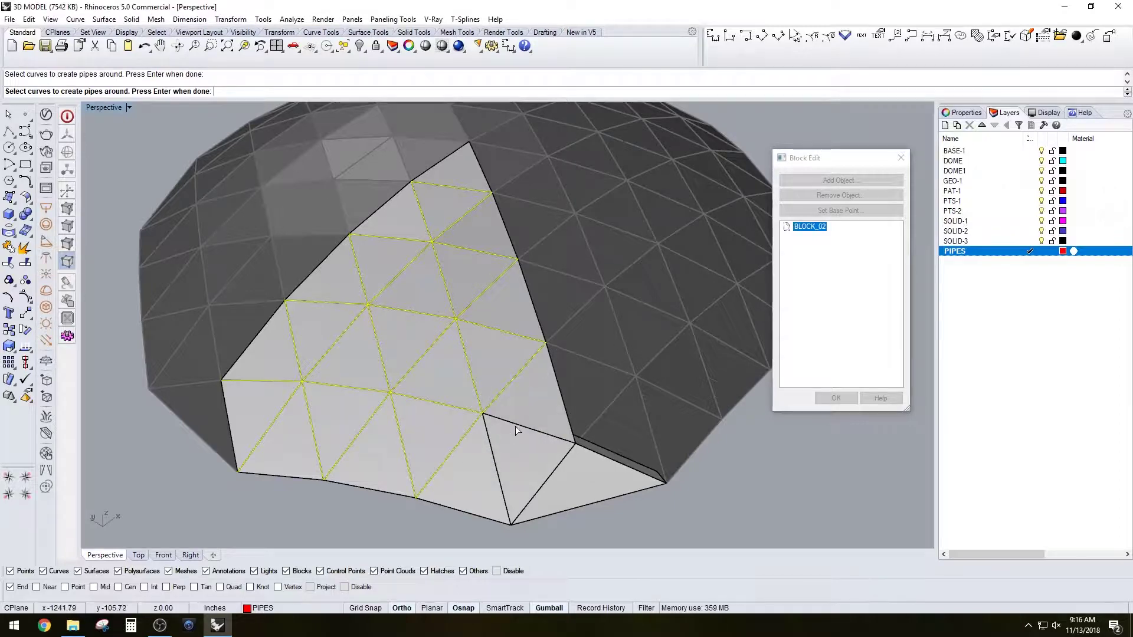
{"action": "left_click", "coordinate": [495, 461]}
{"action": "left_click", "coordinate": [547, 479]}
{"action": "left_click", "coordinate": [588, 449]}
{"action": "key", "text": "Return"}
{"action": "key", "text": "Return"}
Create multiple pipes along the remaining edges of the segment's right side up to the apex.
{"action": "type", "text": "m"}
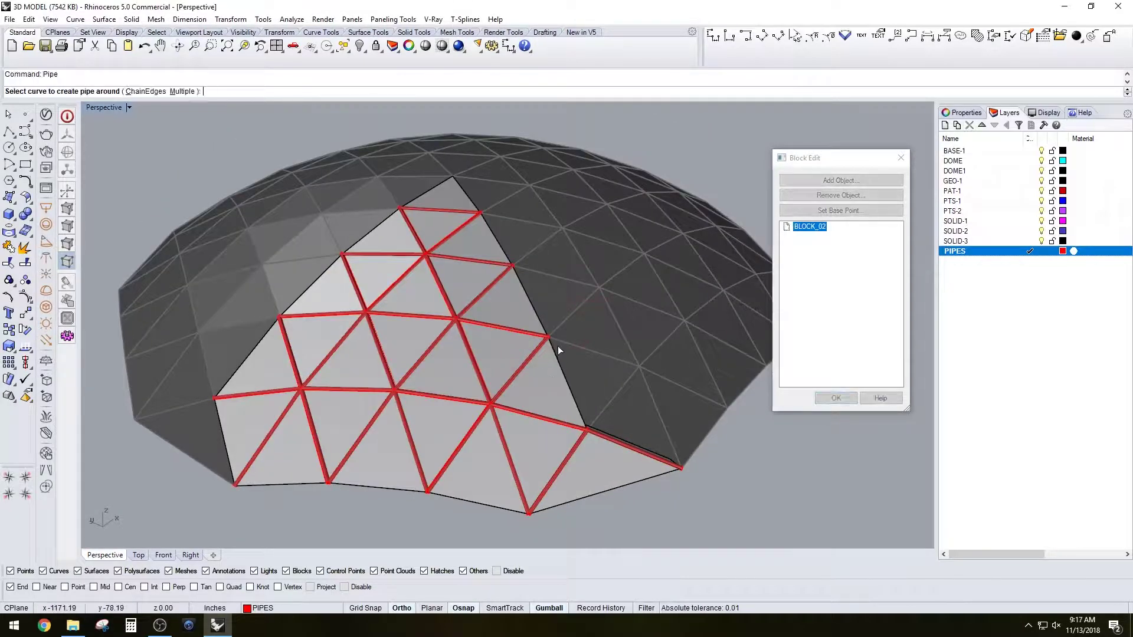
{"action": "key", "text": "Return"}
{"action": "left_click", "coordinate": [555, 348]}
{"action": "left_click", "coordinate": [512, 267]}
{"action": "left_click", "coordinate": [469, 201]}
{"action": "key", "text": "Return"}
{"action": "key", "text": "Return"}
Create multiple pipes along the segment's base edges and finish editing BLOCK_02.
{"action": "key", "text": "Return"}
{"action": "right_click_drag", "start_coordinate": [287, 480], "coordinate": [296, 498]}
{"action": "left_click", "coordinate": [277, 495]}
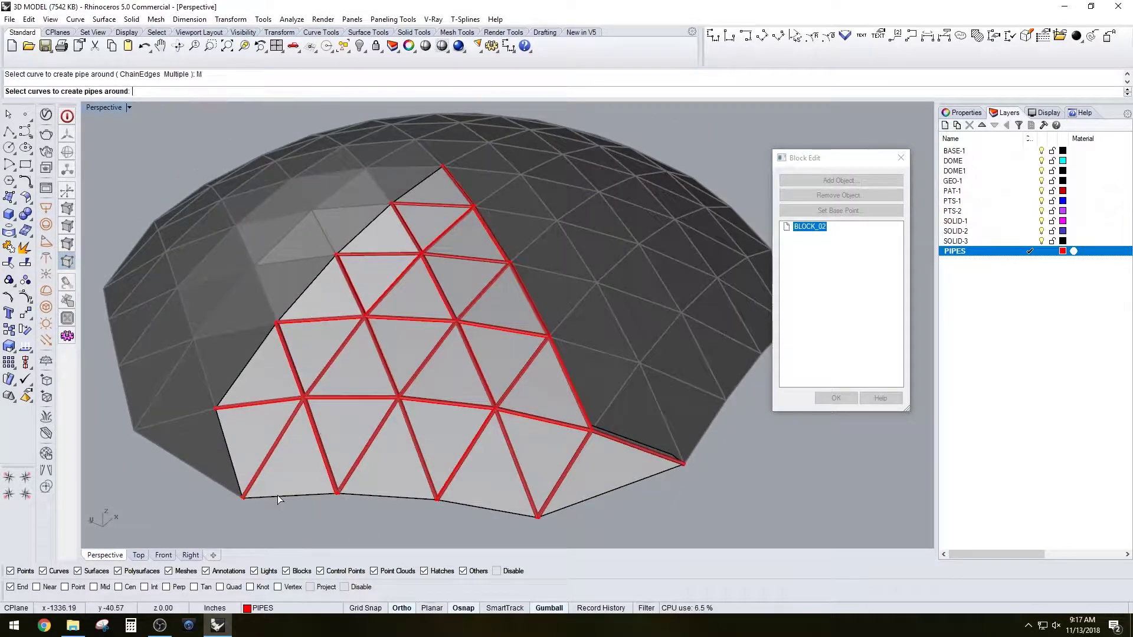
{"action": "left_click", "coordinate": [596, 501]}
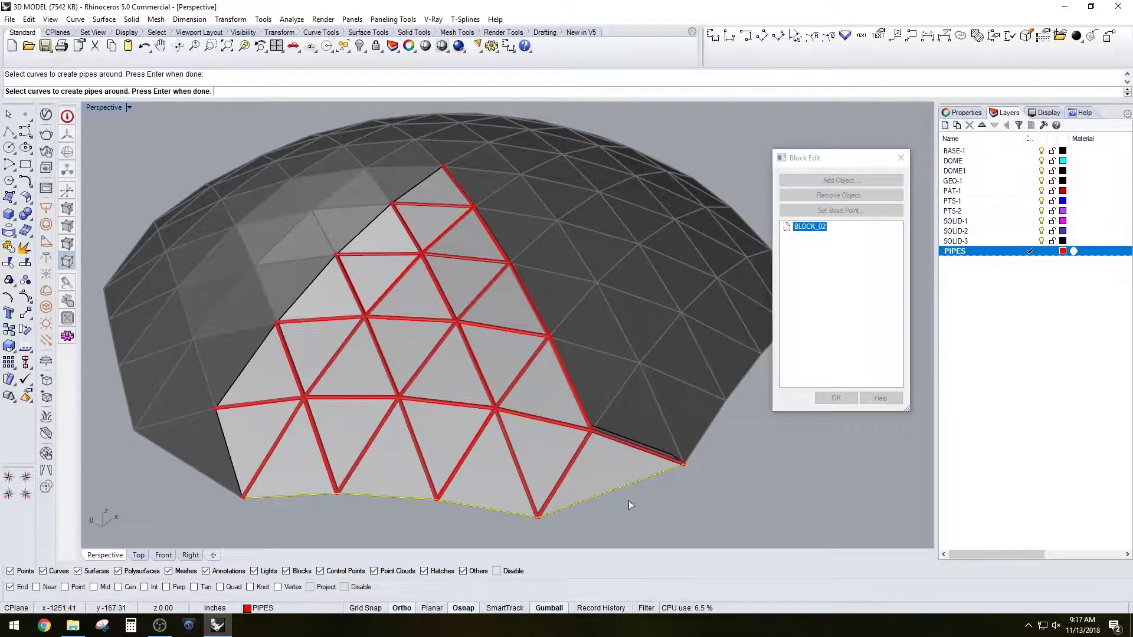
{"action": "key", "text": "Return"}
{"action": "key", "text": "Return"}
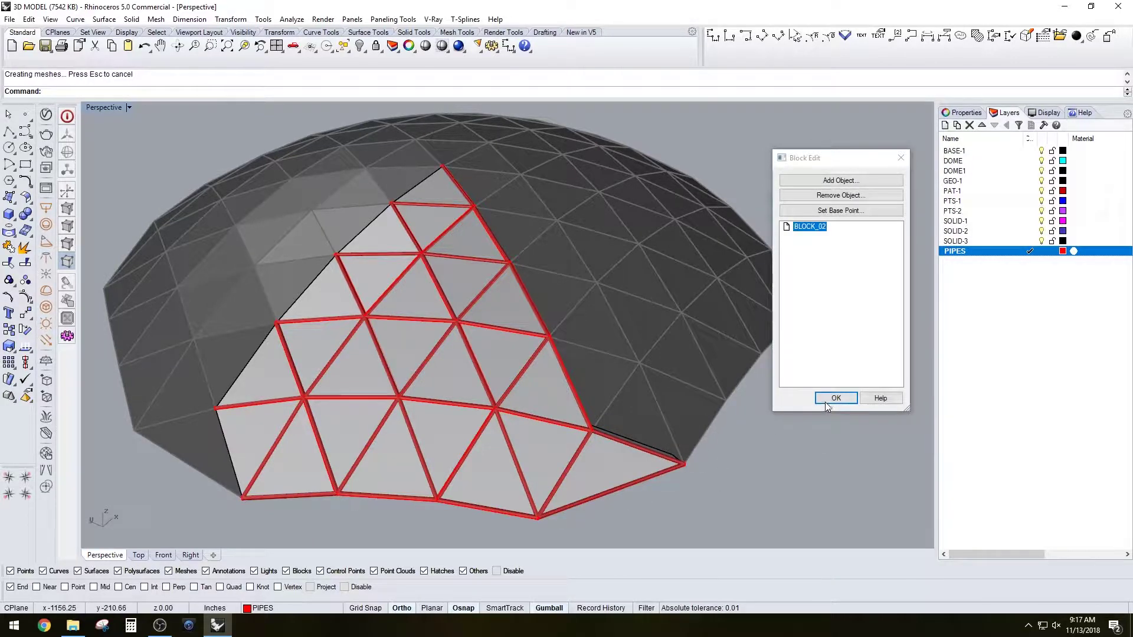
{"action": "left_click", "coordinate": [826, 400]}
Reopen the front segment's block to inspect its pipes, and close the block edit again.
{"action": "right_click_drag", "start_coordinate": [802, 396], "coordinate": [560, 334]}
{"action": "right_click_drag", "start_coordinate": [657, 345], "coordinate": [464, 389], "text": "shift"}
{"action": "double_click", "coordinate": [458, 391]}
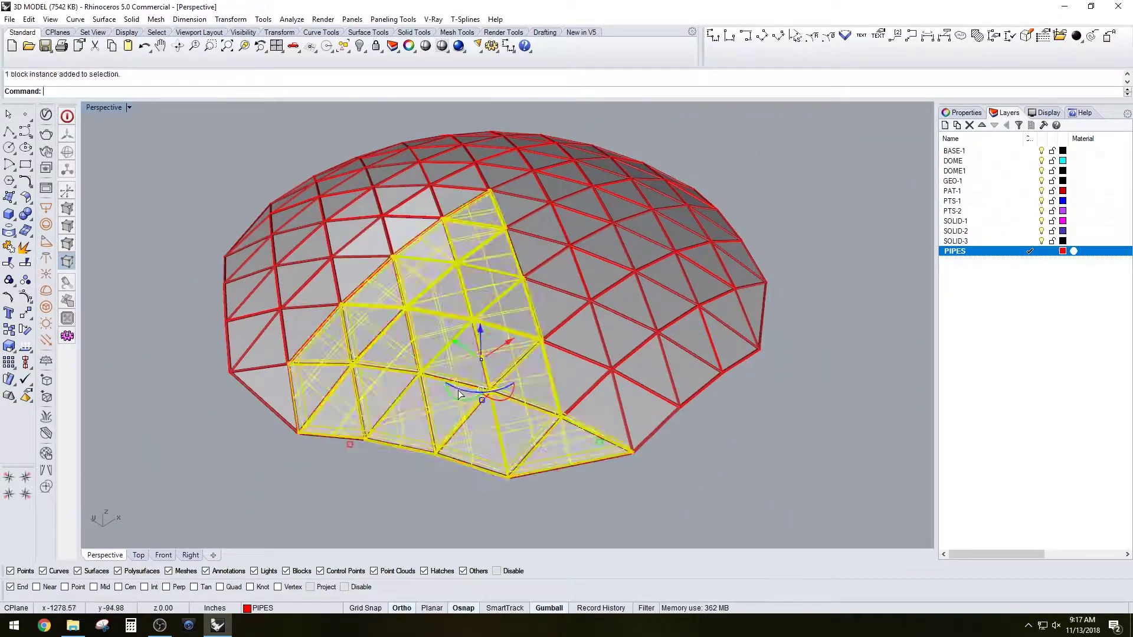
{"action": "scroll", "coordinate": [463, 361], "scroll_direction": "up", "scroll_amount": 5}
{"action": "scroll", "coordinate": [387, 264], "scroll_direction": "down", "scroll_amount": 5}
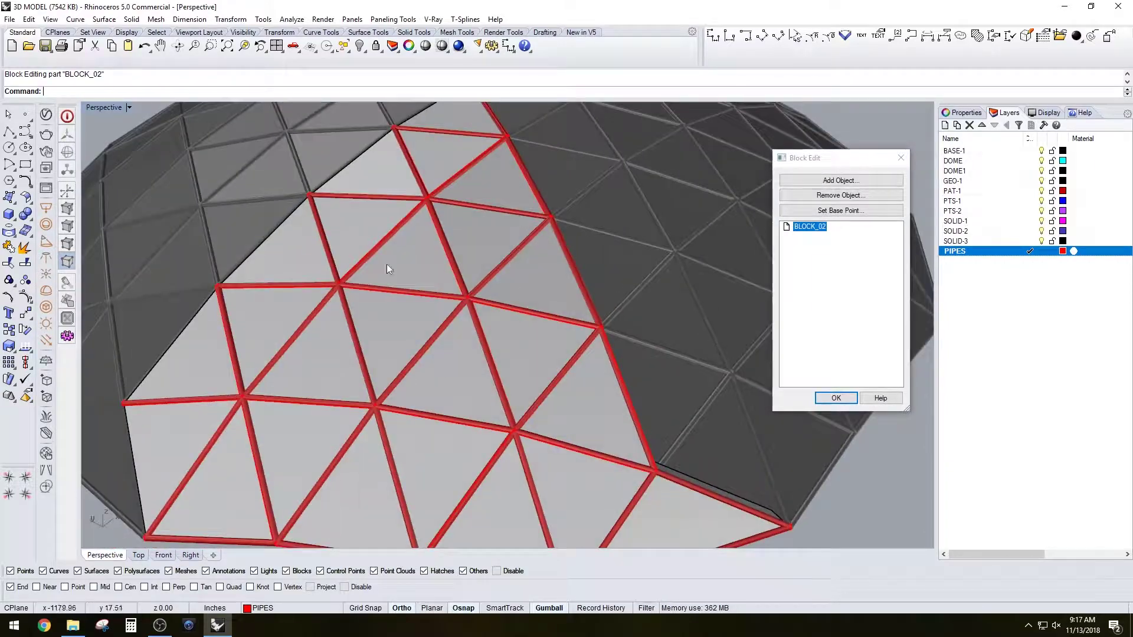
{"action": "left_click", "coordinate": [824, 399]}
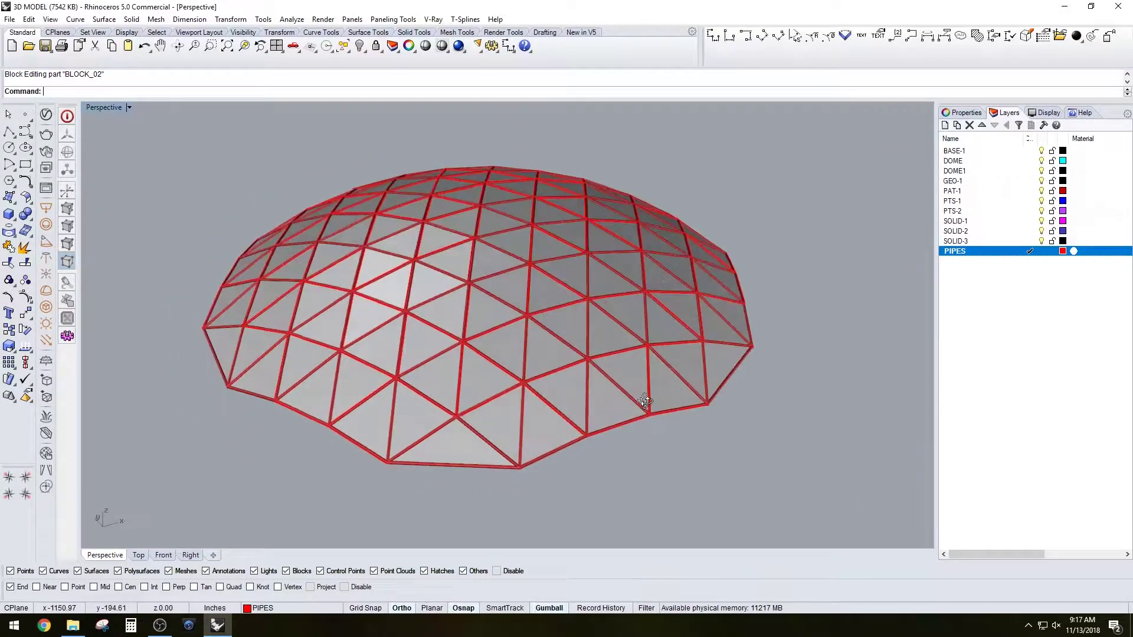
Set the PIPES layer color to Black.
{"action": "left_click", "coordinate": [1063, 251]}
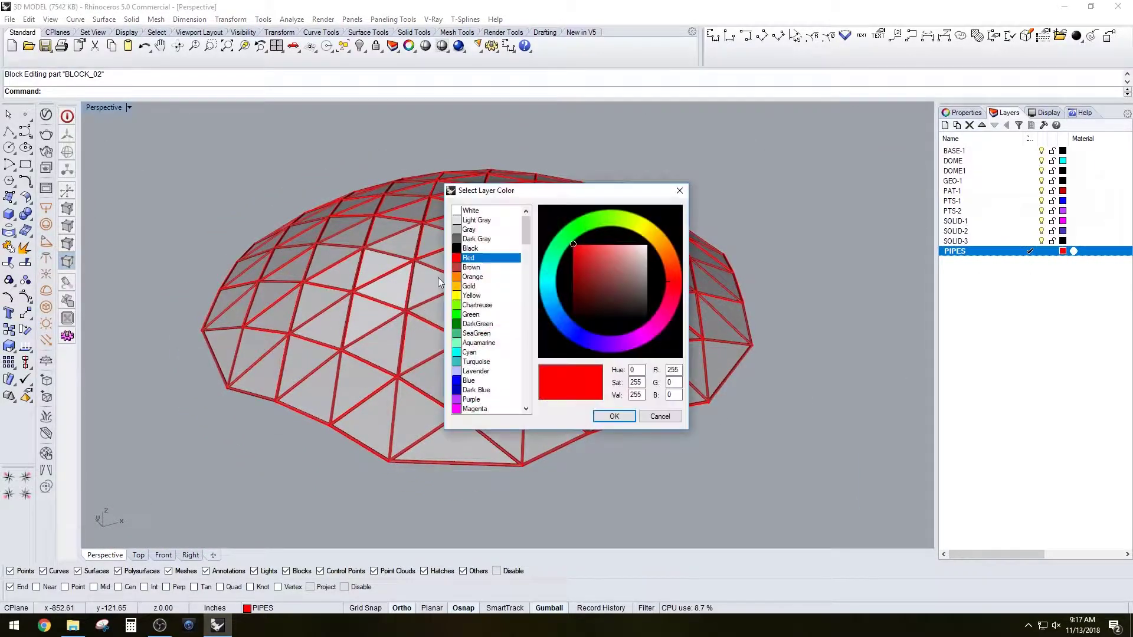
{"action": "double_click", "coordinate": [478, 251]}
{"action": "right_click_drag", "start_coordinate": [477, 334], "coordinate": [492, 310]}
{"action": "scroll", "coordinate": [488, 271], "scroll_direction": "up", "scroll_amount": 2}
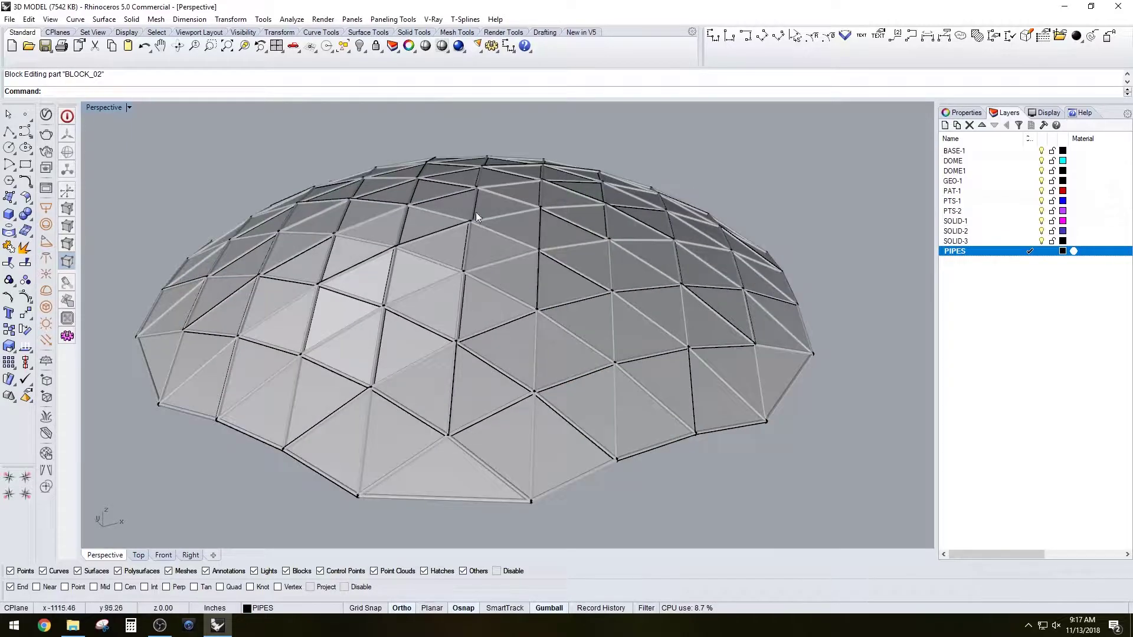
Render the dome in the Perspective view with V-Ray, stop the render and close the frame buffer.
{"action": "left_click", "coordinate": [442, 46]}
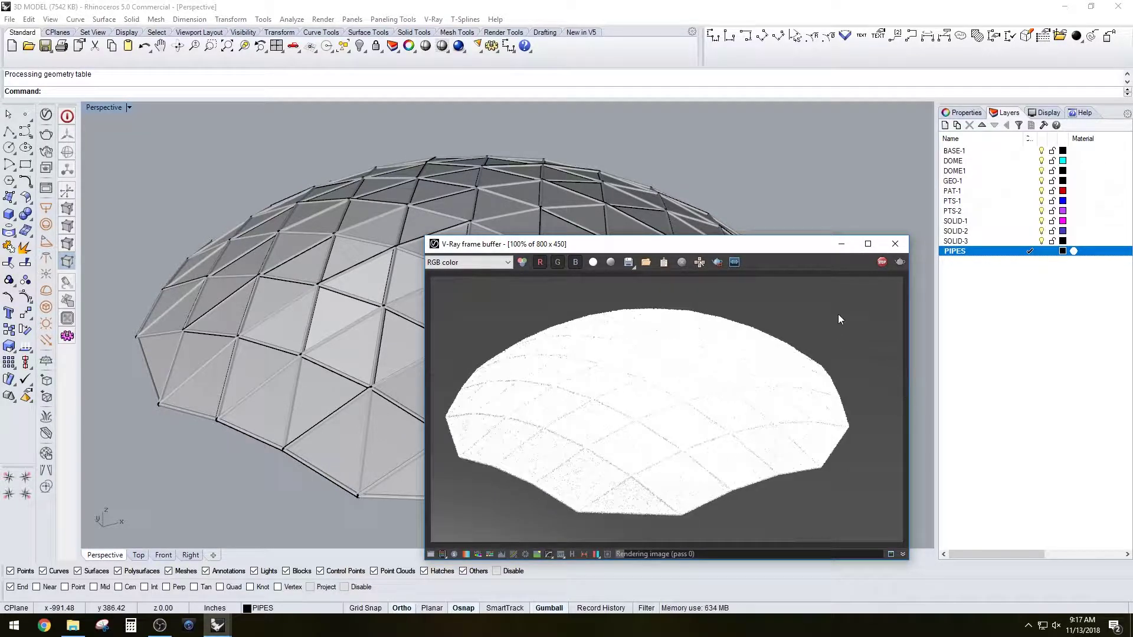
{"action": "left_click", "coordinate": [882, 261]}
{"action": "left_click", "coordinate": [894, 244]}
Try to show the hidden objects around the piped dome.
{"action": "right_click_drag", "start_coordinate": [725, 260], "coordinate": [708, 277]}
{"action": "scroll", "coordinate": [708, 277], "scroll_direction": "down", "scroll_amount": 5}
{"action": "scroll", "coordinate": [684, 302], "scroll_direction": "down", "scroll_amount": 6}
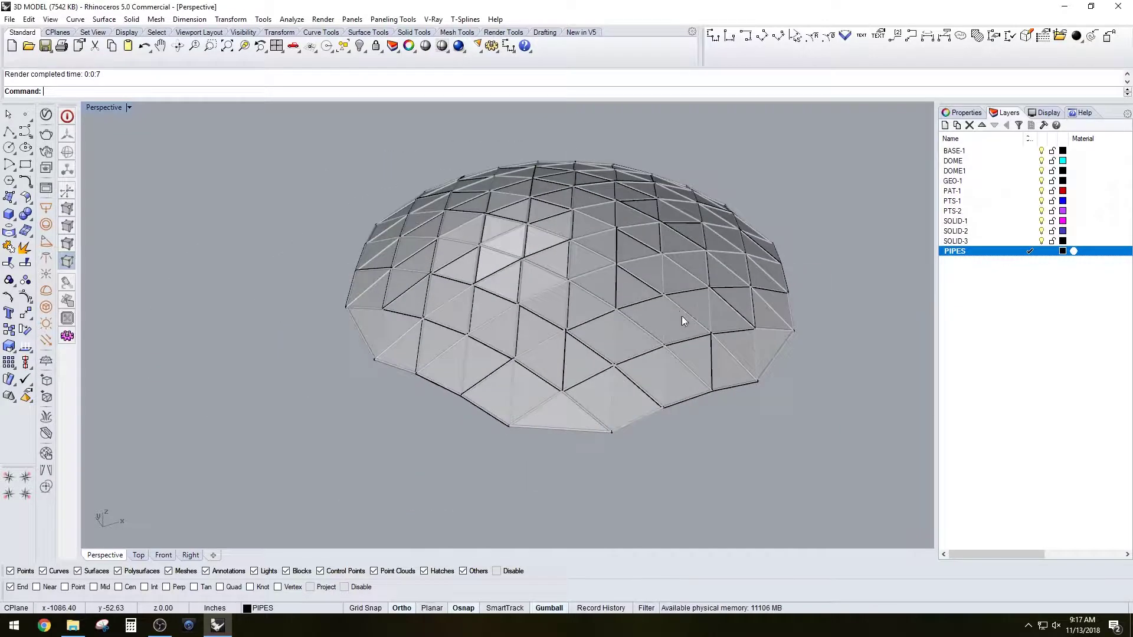
{"action": "scroll", "coordinate": [679, 276], "scroll_direction": "up", "scroll_amount": 2}
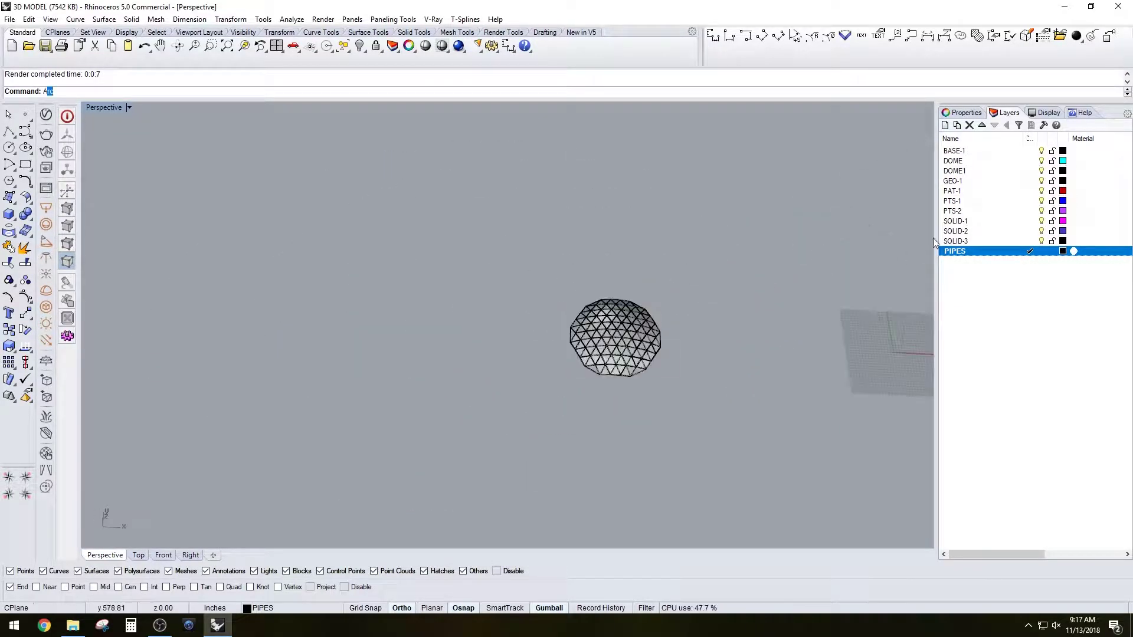
{"action": "type", "text": "AsHOW"}
{"action": "key", "text": "Return"}
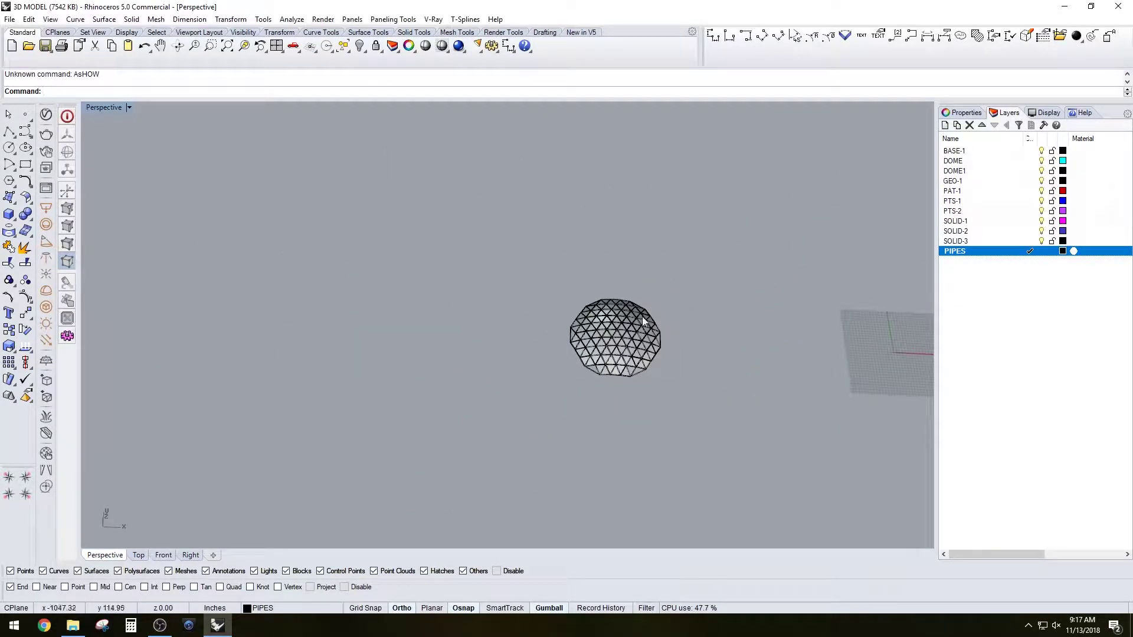
{"action": "scroll", "coordinate": [503, 293], "scroll_direction": "down", "scroll_amount": 4}
{"action": "right_click_drag", "start_coordinate": [643, 321], "coordinate": [483, 293], "text": "shift"}
{"action": "scroll", "coordinate": [525, 289], "scroll_direction": "up", "scroll_amount": 2}
{"action": "type", "text": "ShW"}
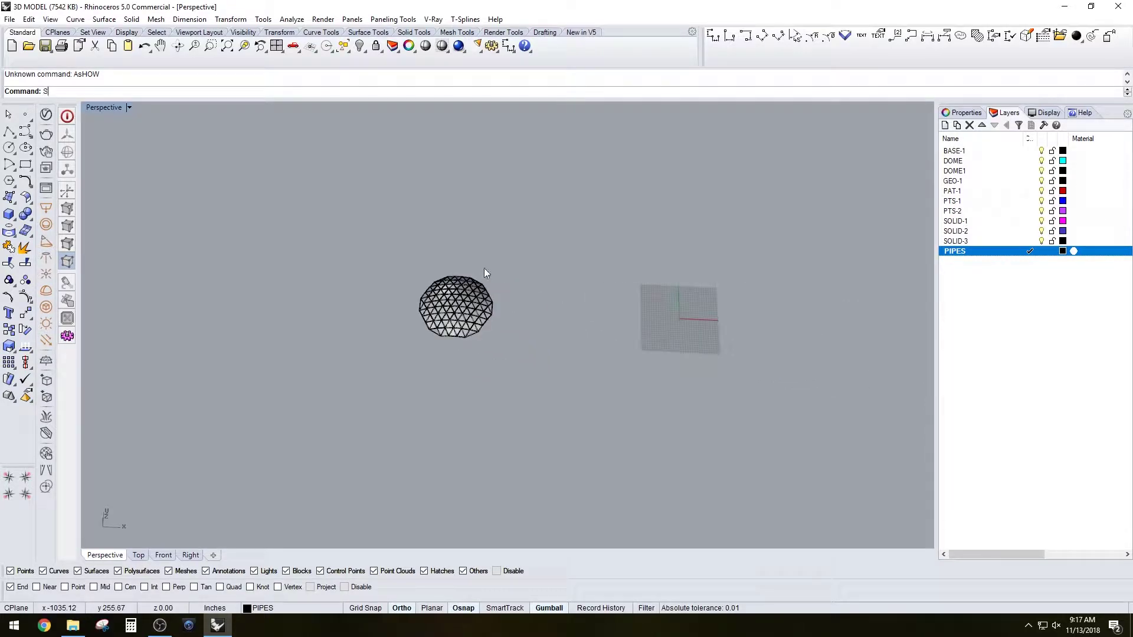
{"action": "key", "text": "Return"}
{"action": "scroll", "coordinate": [461, 303], "scroll_direction": "down", "scroll_amount": 6}
{"action": "scroll", "coordinate": [462, 303], "scroll_direction": "up", "scroll_amount": 8}
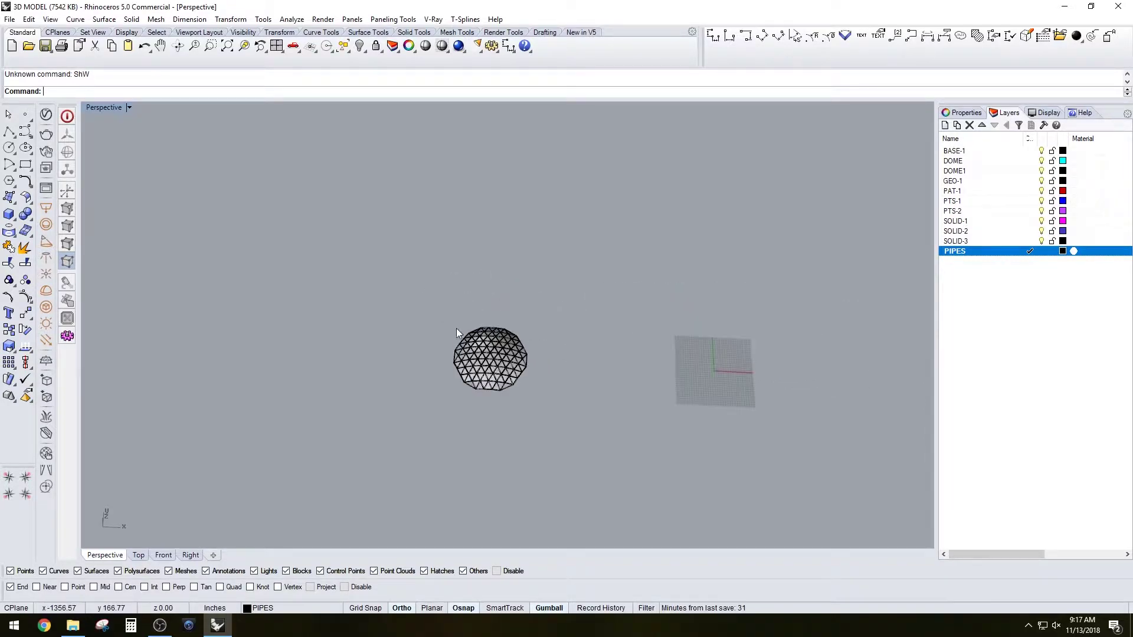
{"action": "right_click_drag", "start_coordinate": [532, 332], "coordinate": [505, 313]}
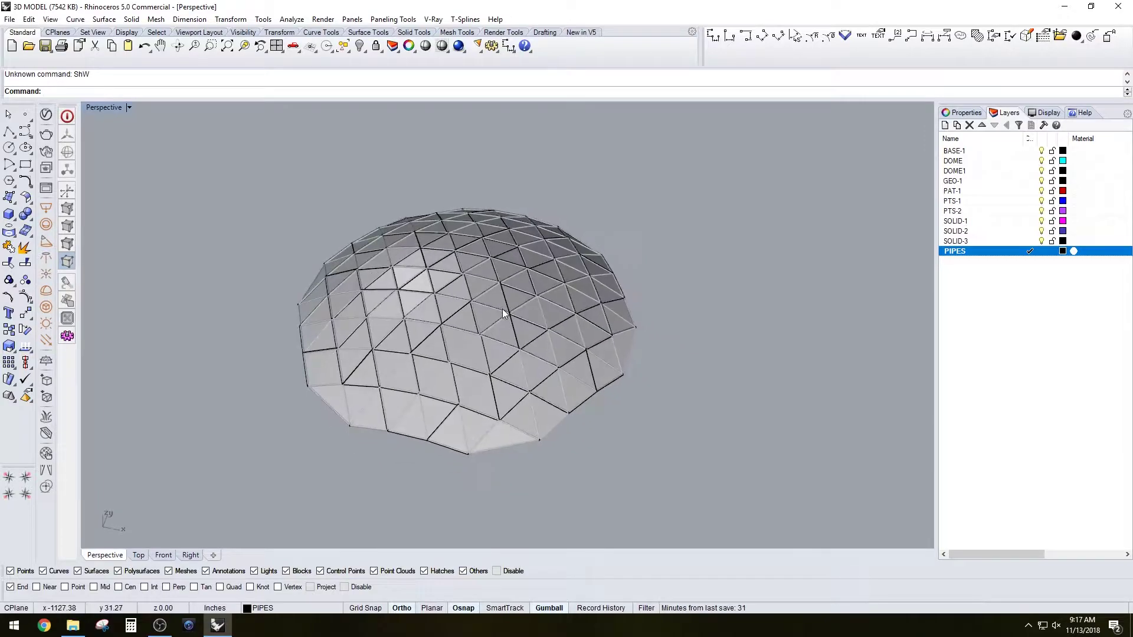